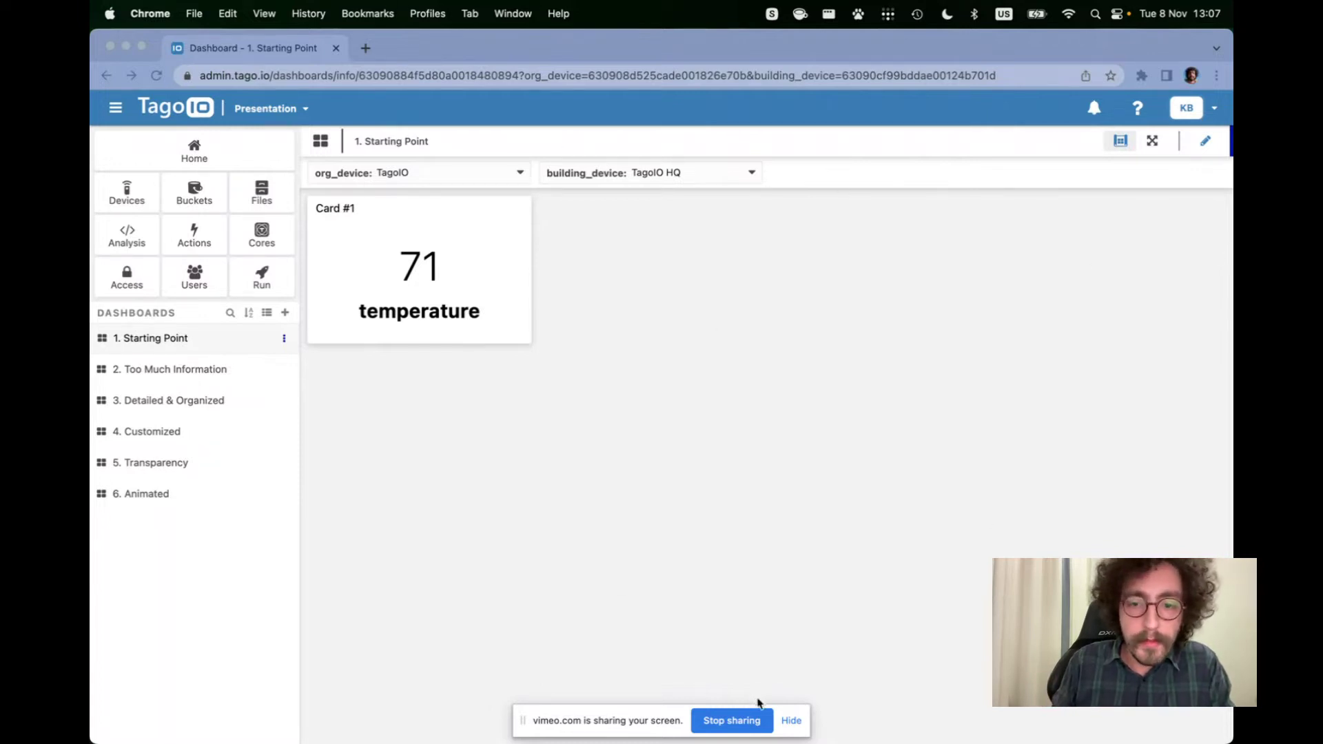
Start adding a device and browse the connectors offered by the Simulator network
left_click(791, 721)
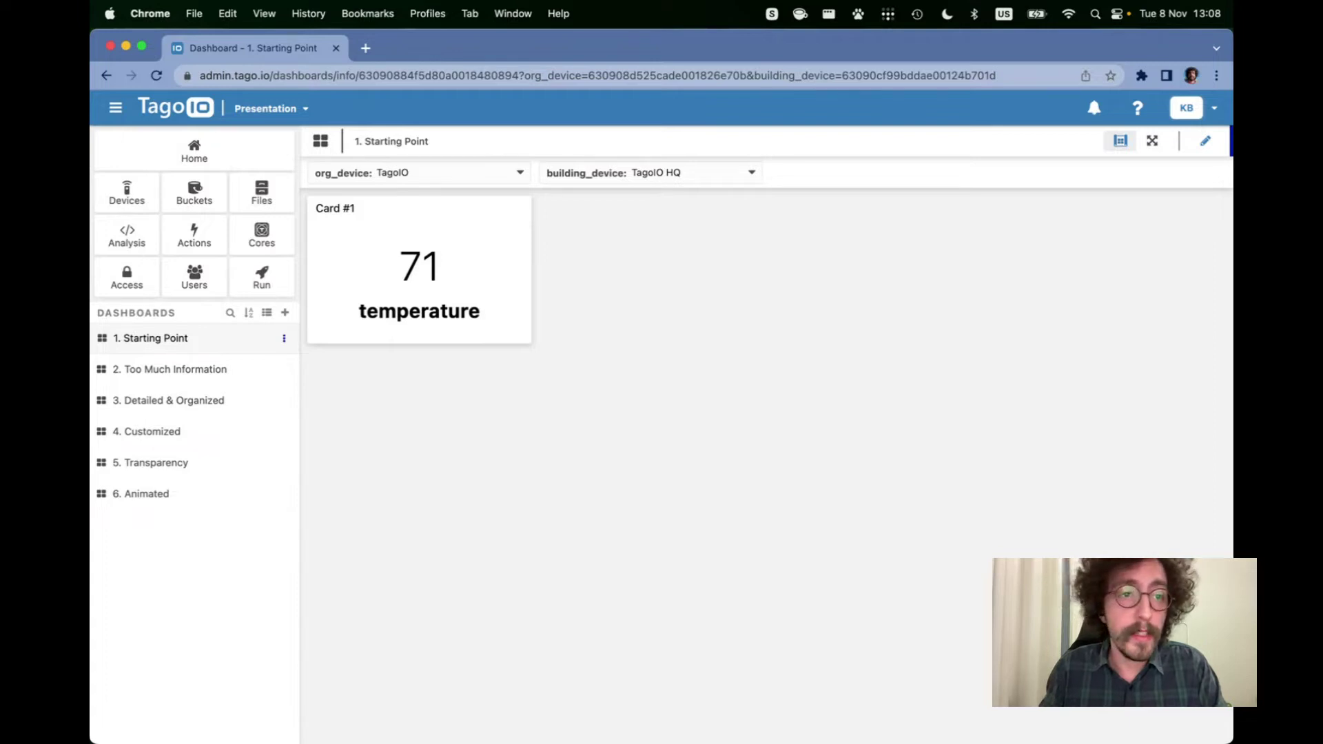
left_click(129, 202)
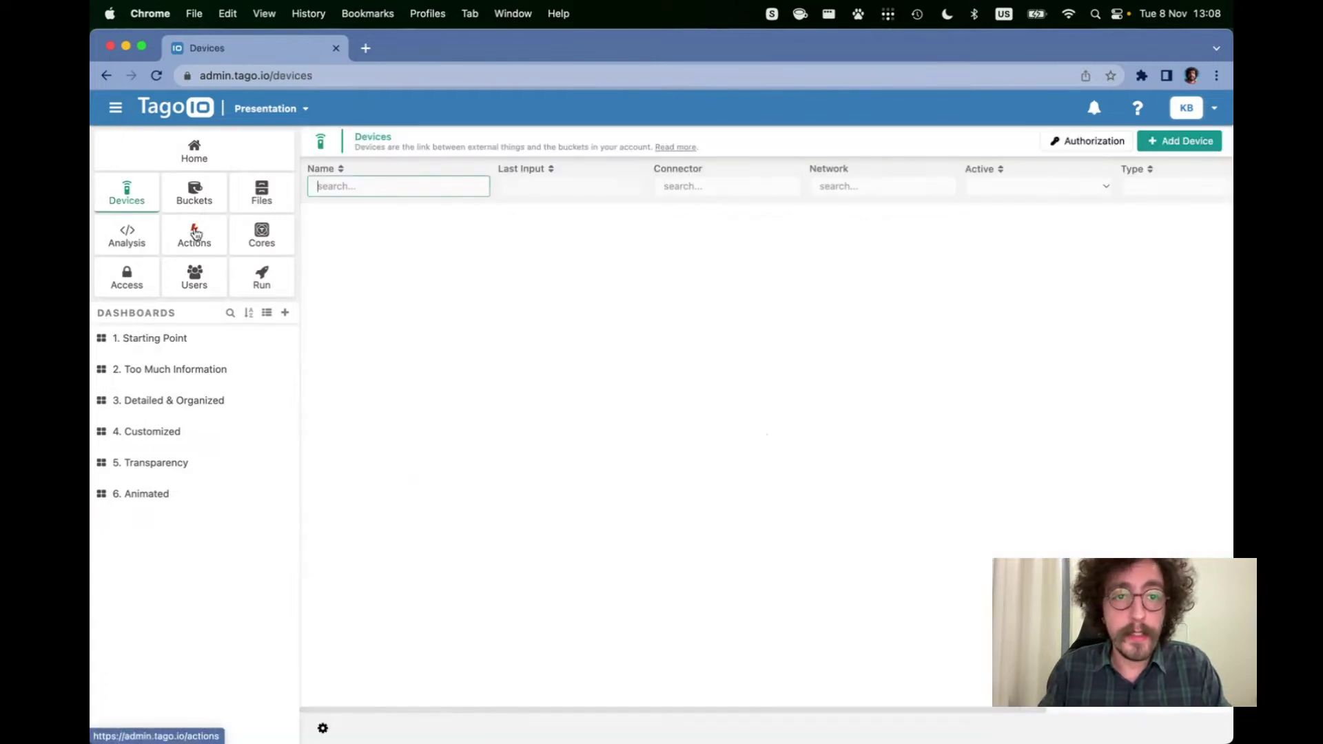
left_click(1179, 140)
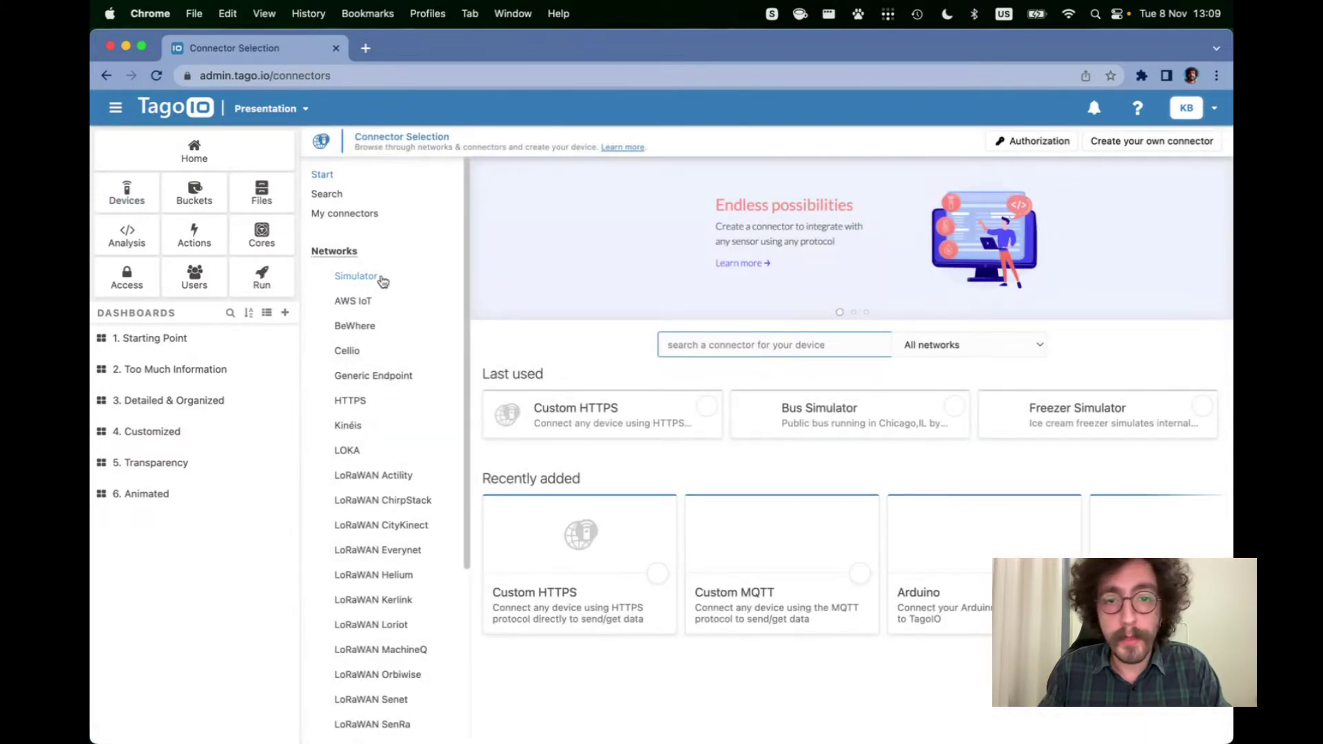
left_click(381, 278)
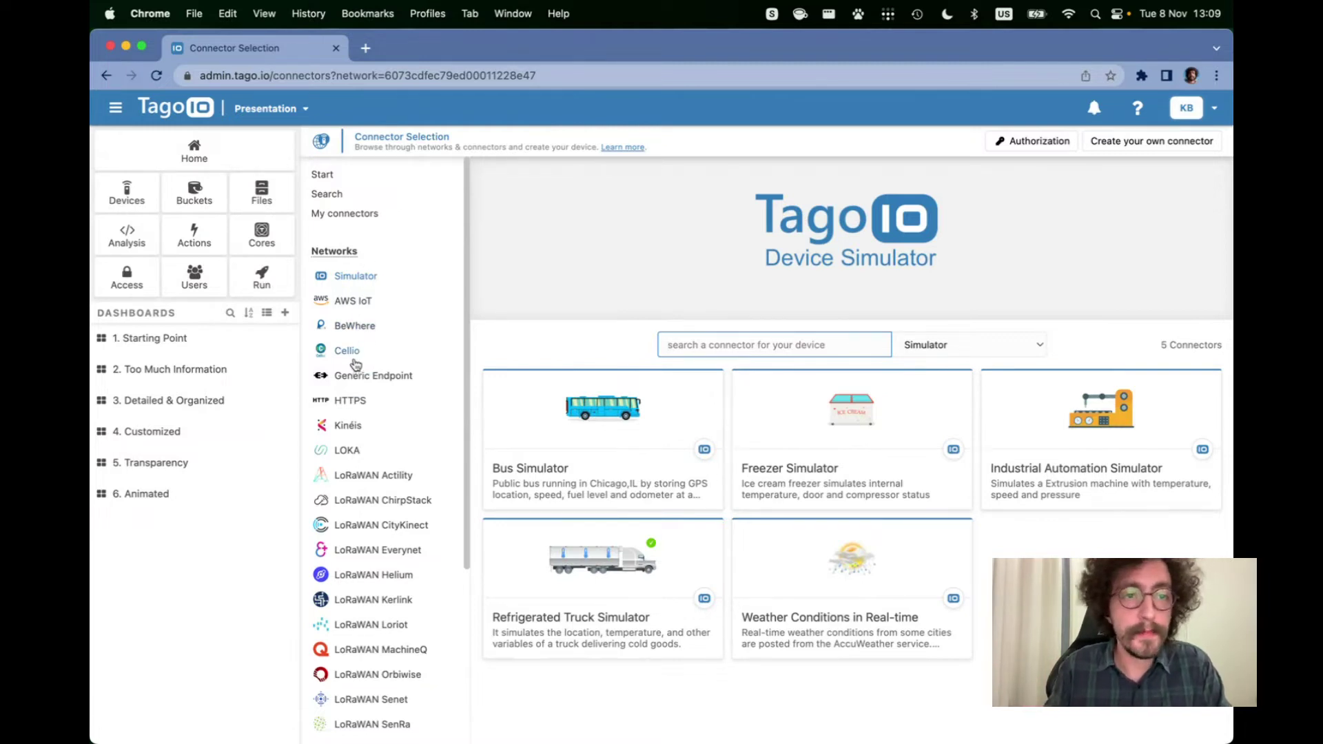
Open the 1. Starting Point dashboard and hide its org_device and building_device selectors
left_click(152, 341)
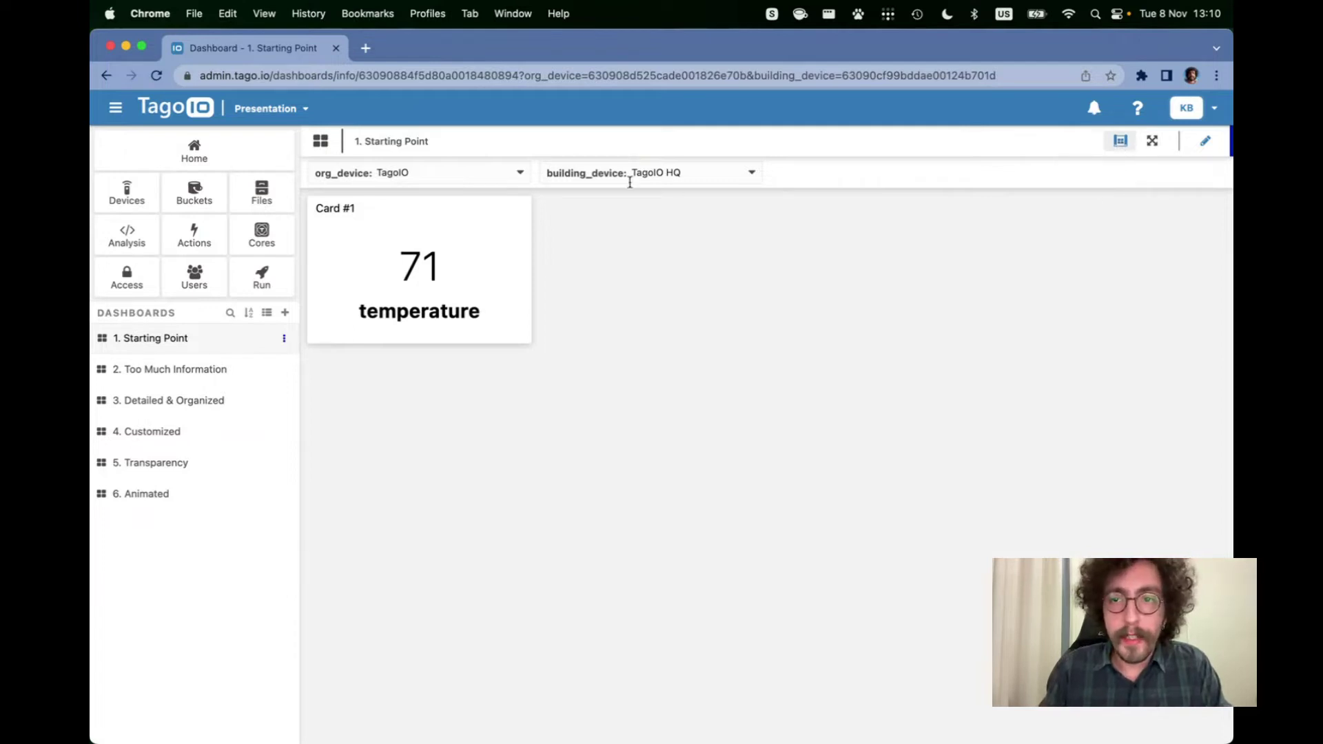
left_click(1120, 141)
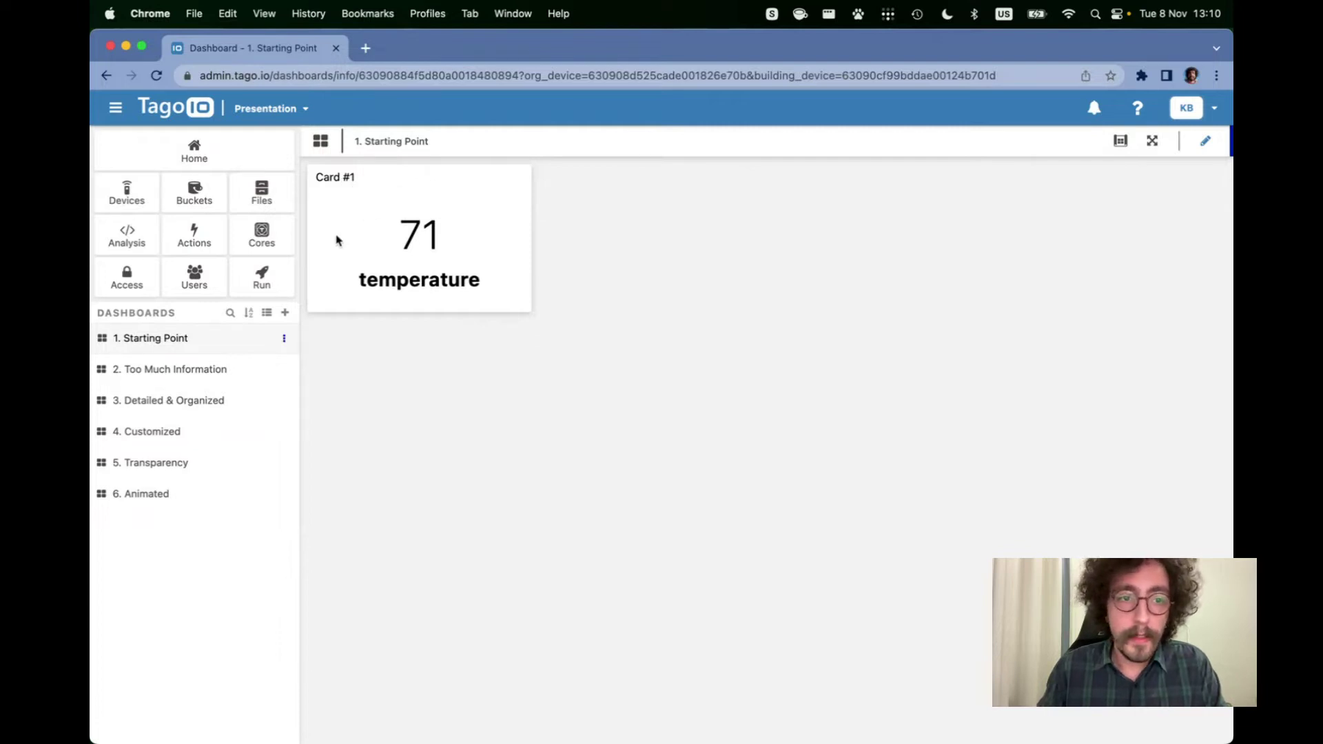
Open the 2. Too Much Information dashboard and hide its org_device and building_device selectors
left_click(188, 379)
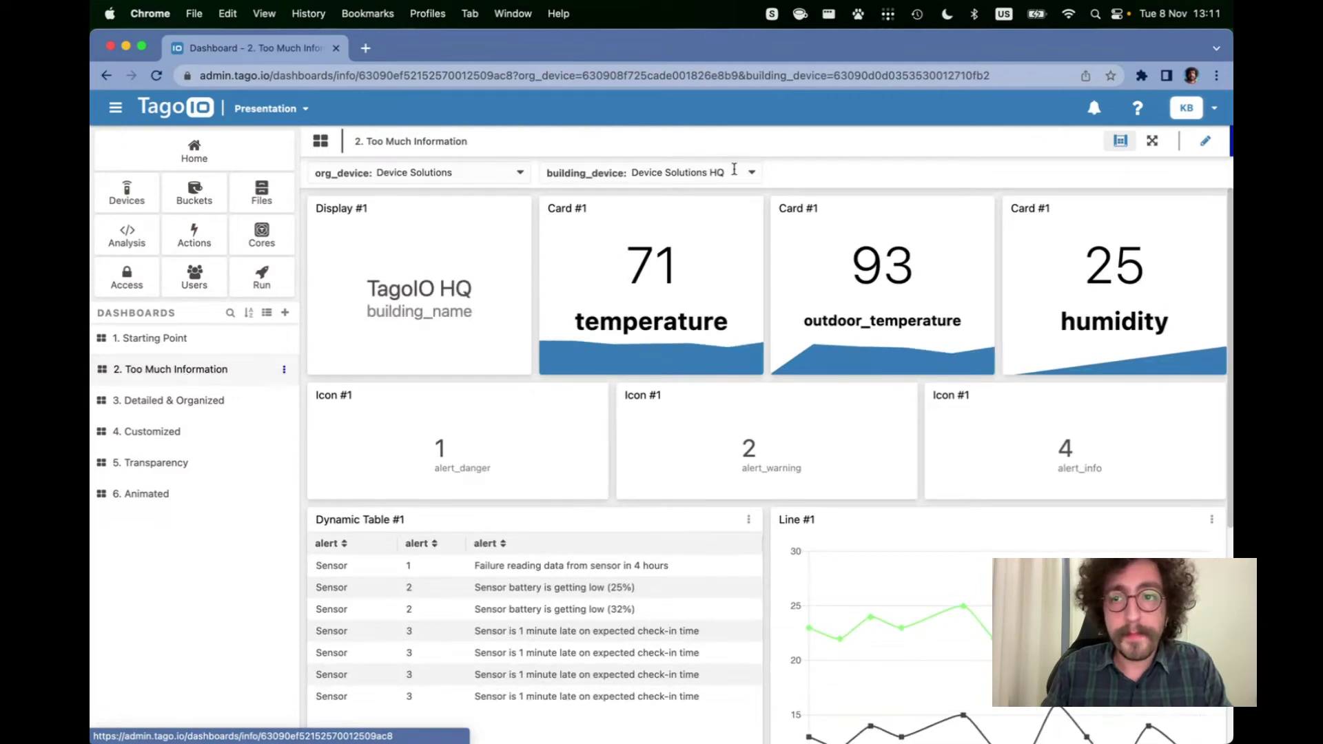
left_click(1122, 146)
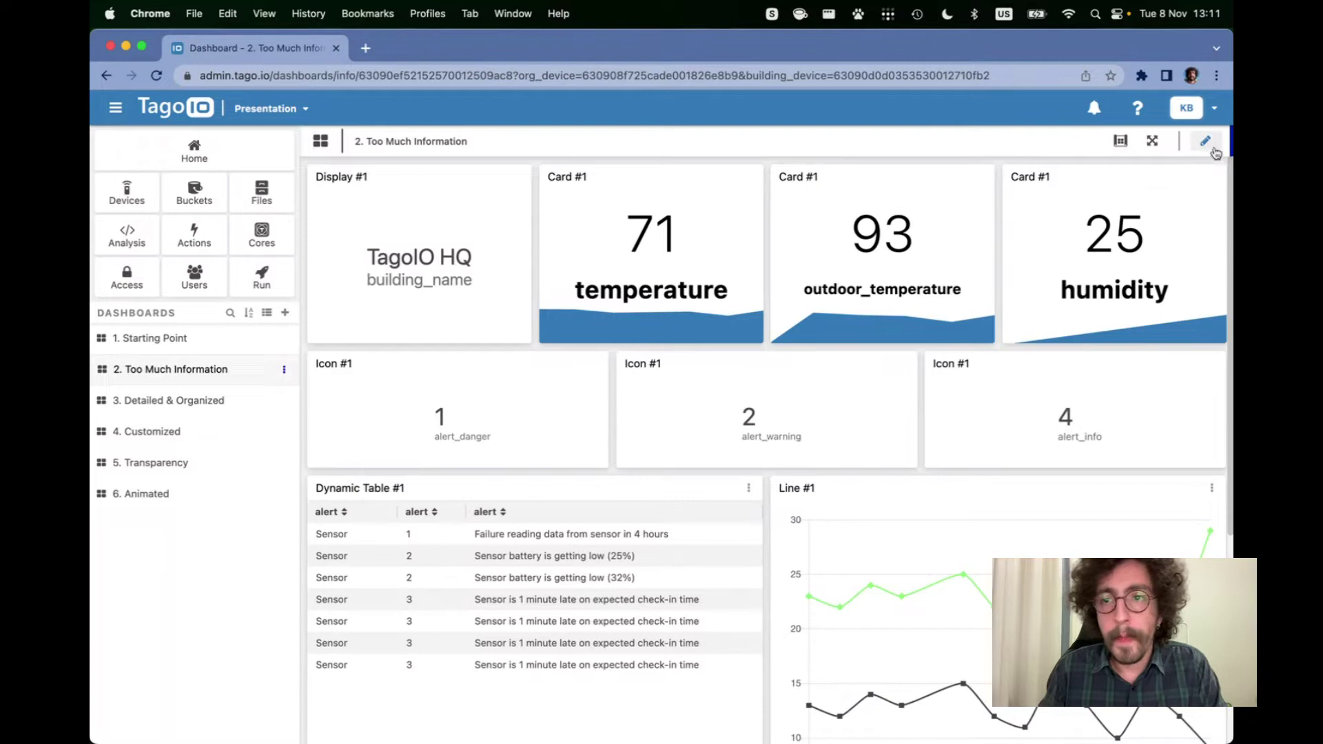
left_click(1121, 140)
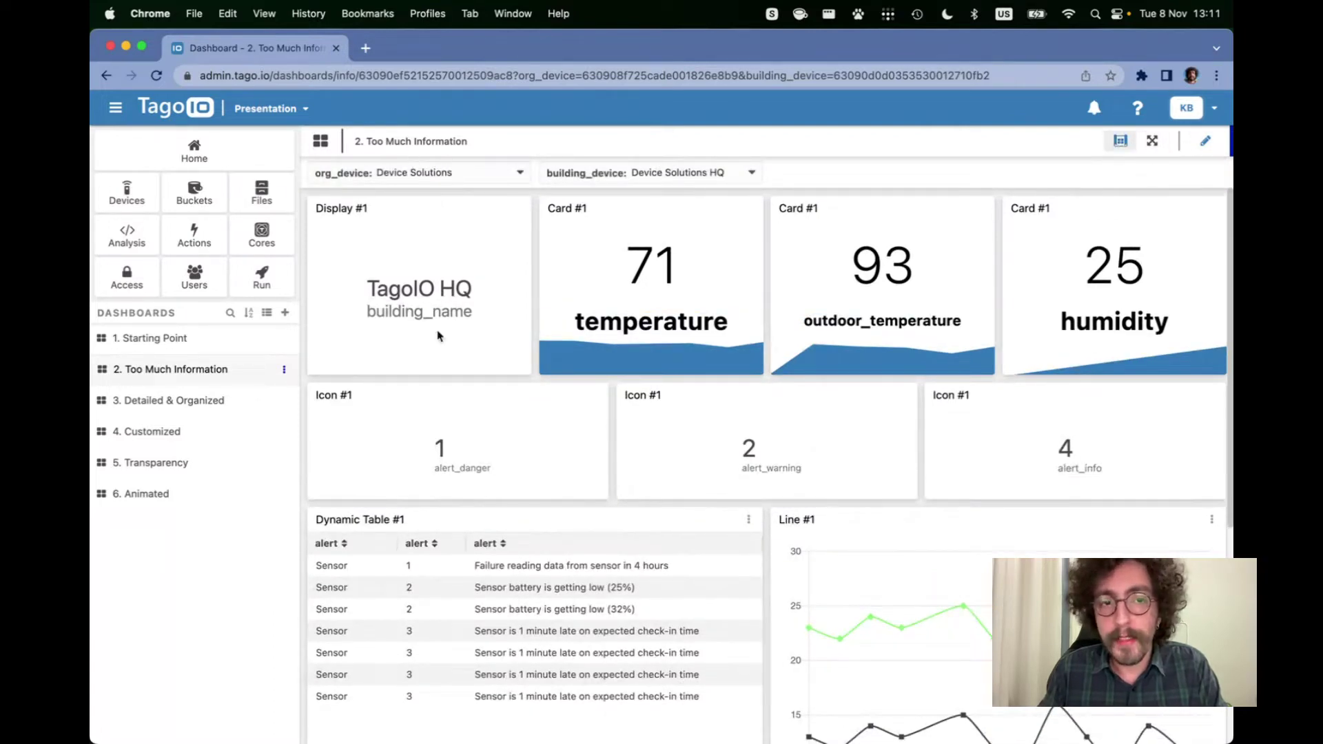
left_click(1122, 144)
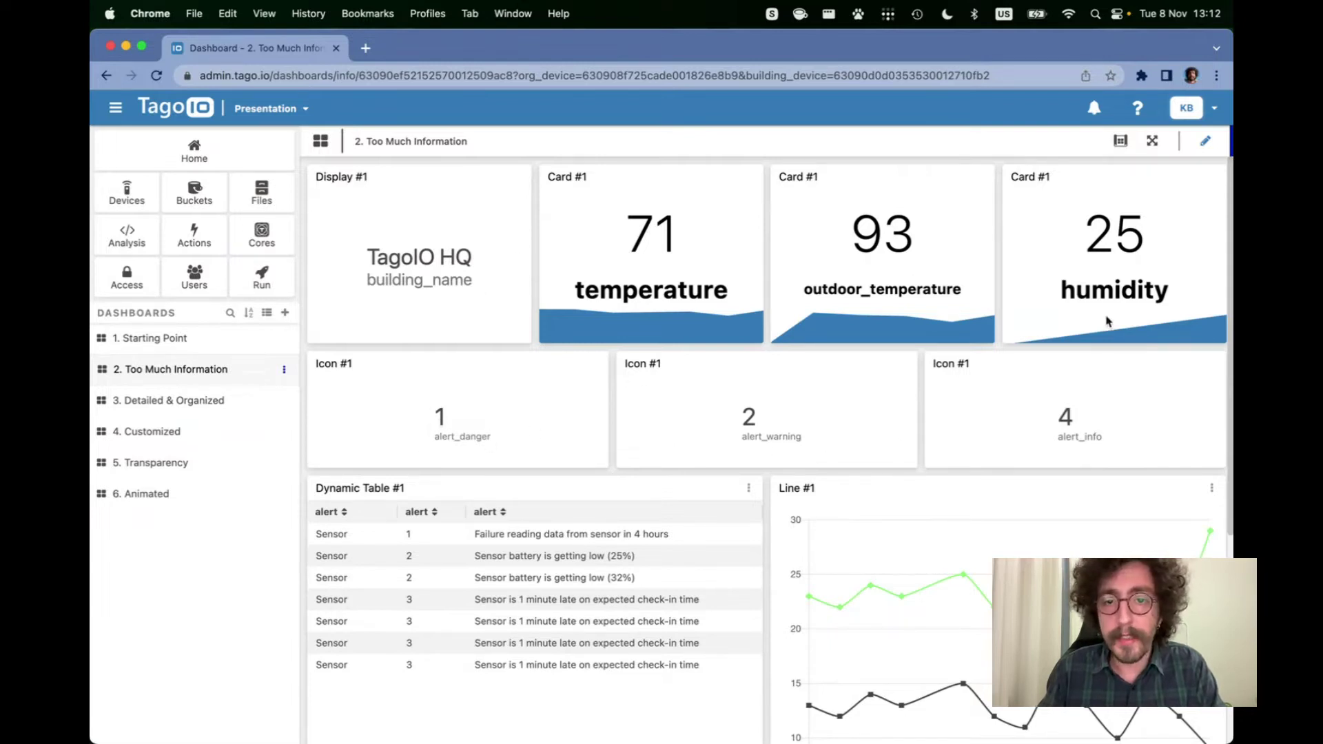
Look over all widgets of the 2. Too Much Information dashboard, from the cards to the alert table and line chart
mouse_move(854, 572)
scroll(857, 557, "down", 1)
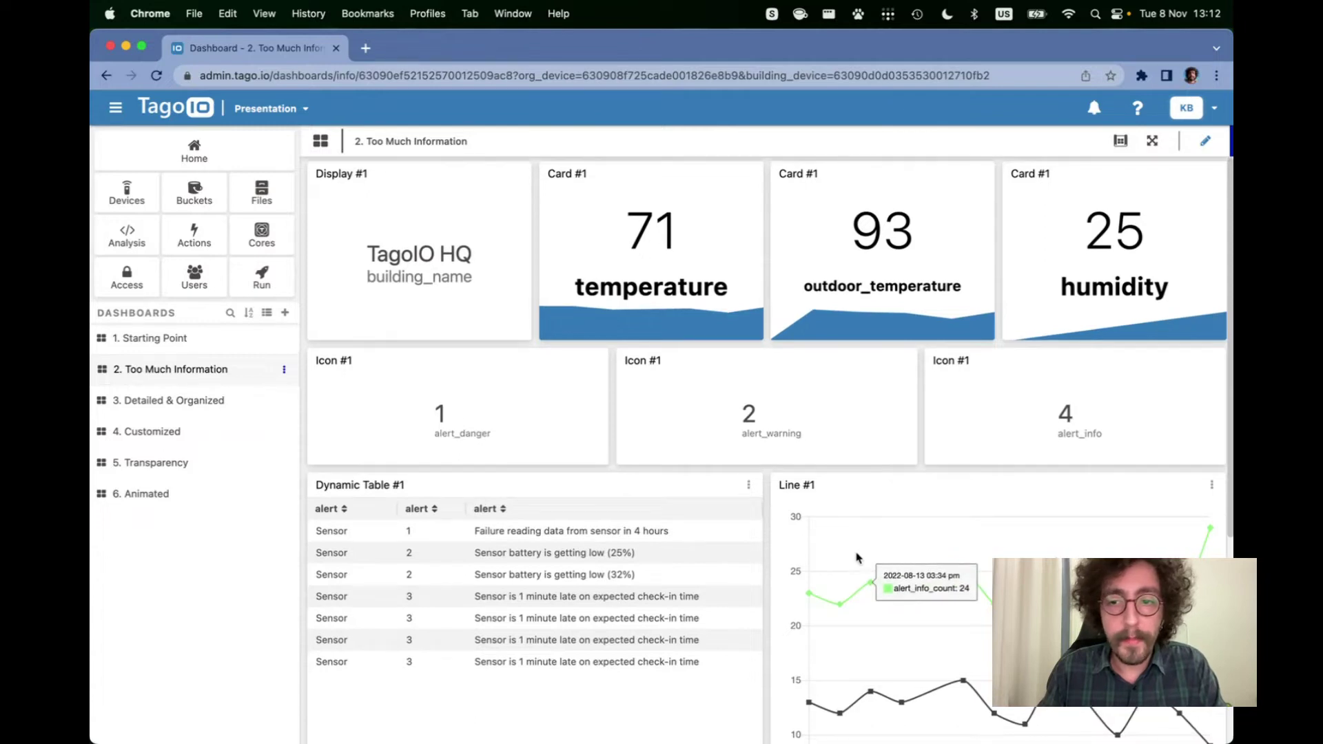
scroll(857, 559, "down", 1)
scroll(849, 384, "down", 2)
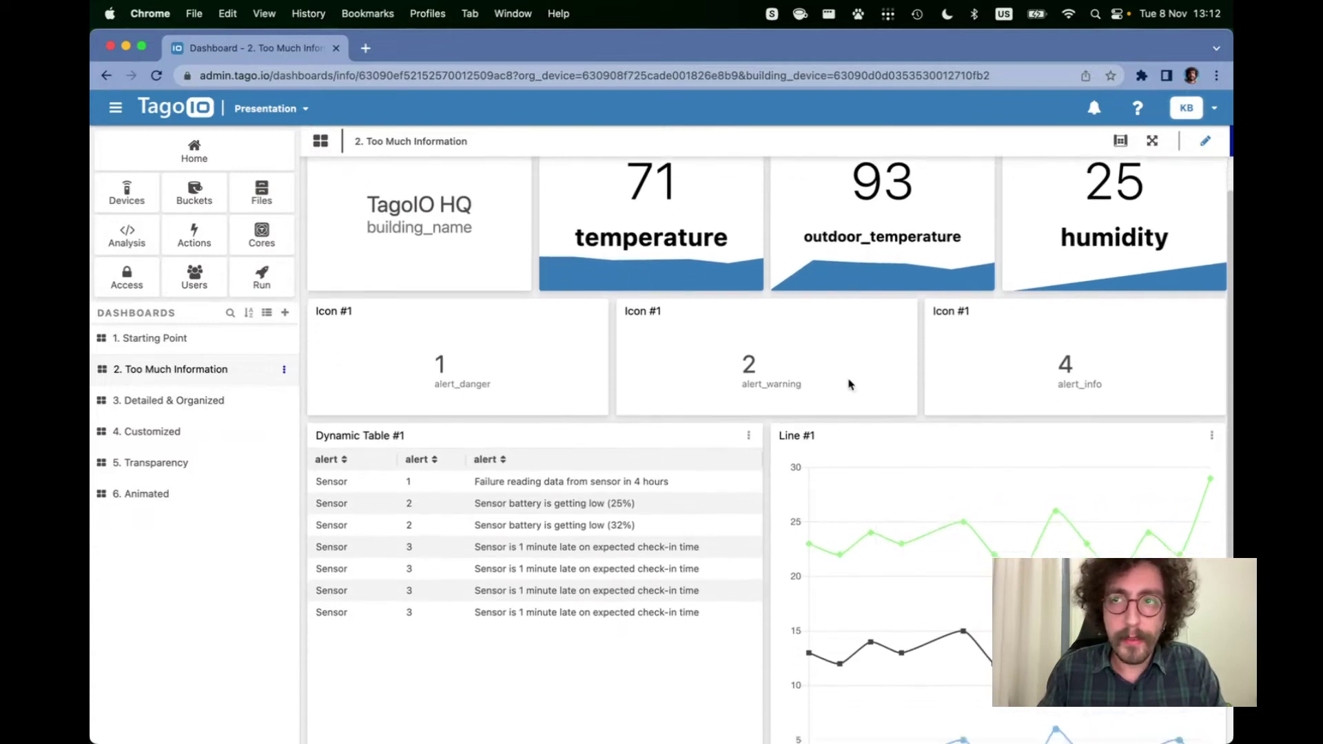
scroll(849, 384, "down", 5)
scroll(850, 384, "up", 3)
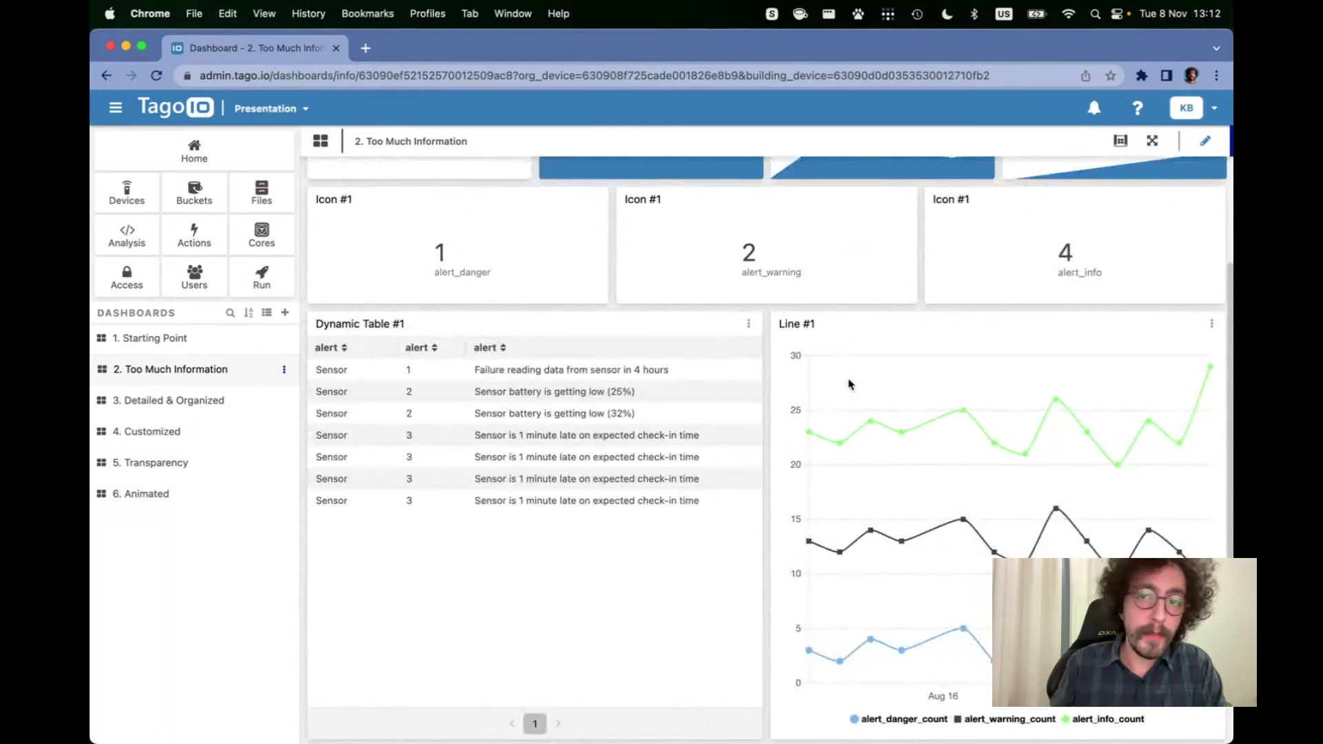
scroll(849, 384, "up", 4)
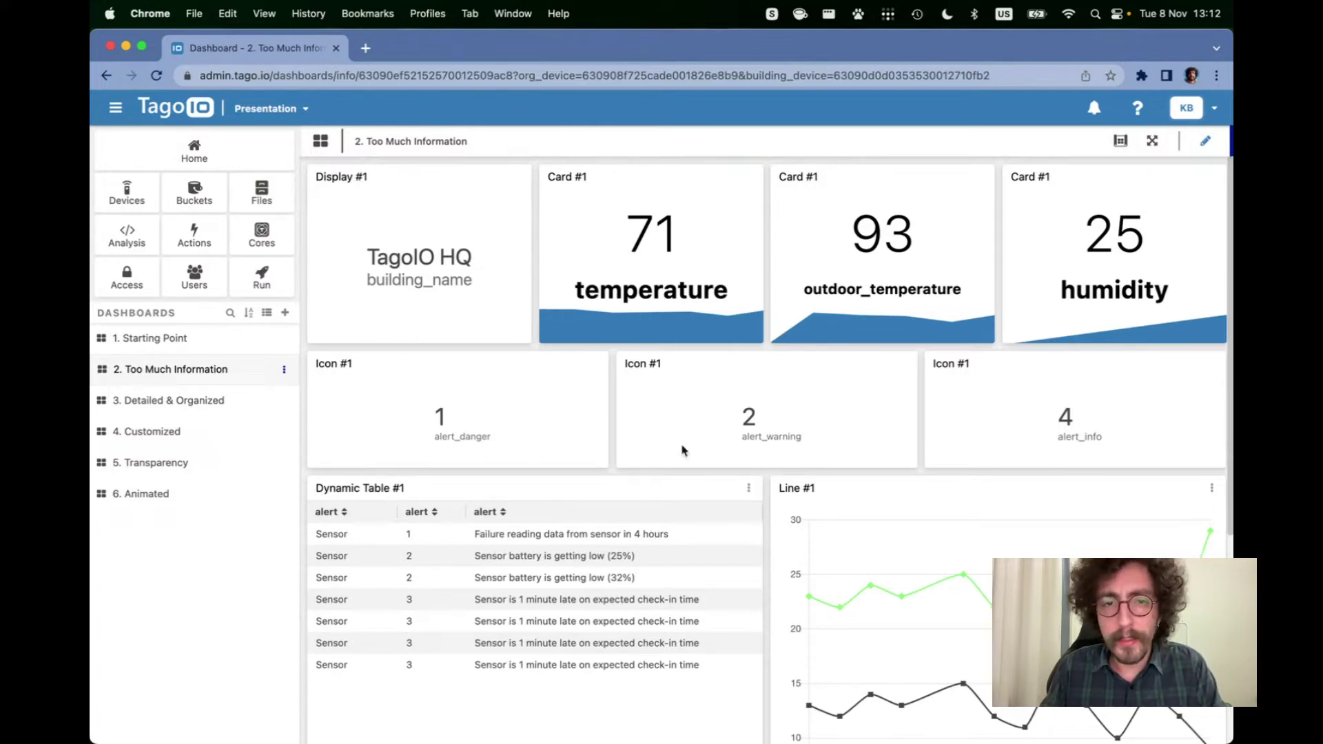
Examine the alert_danger, alert_warning and alert_info icon widgets and the alert count curves in the line chart
double_click(768, 437)
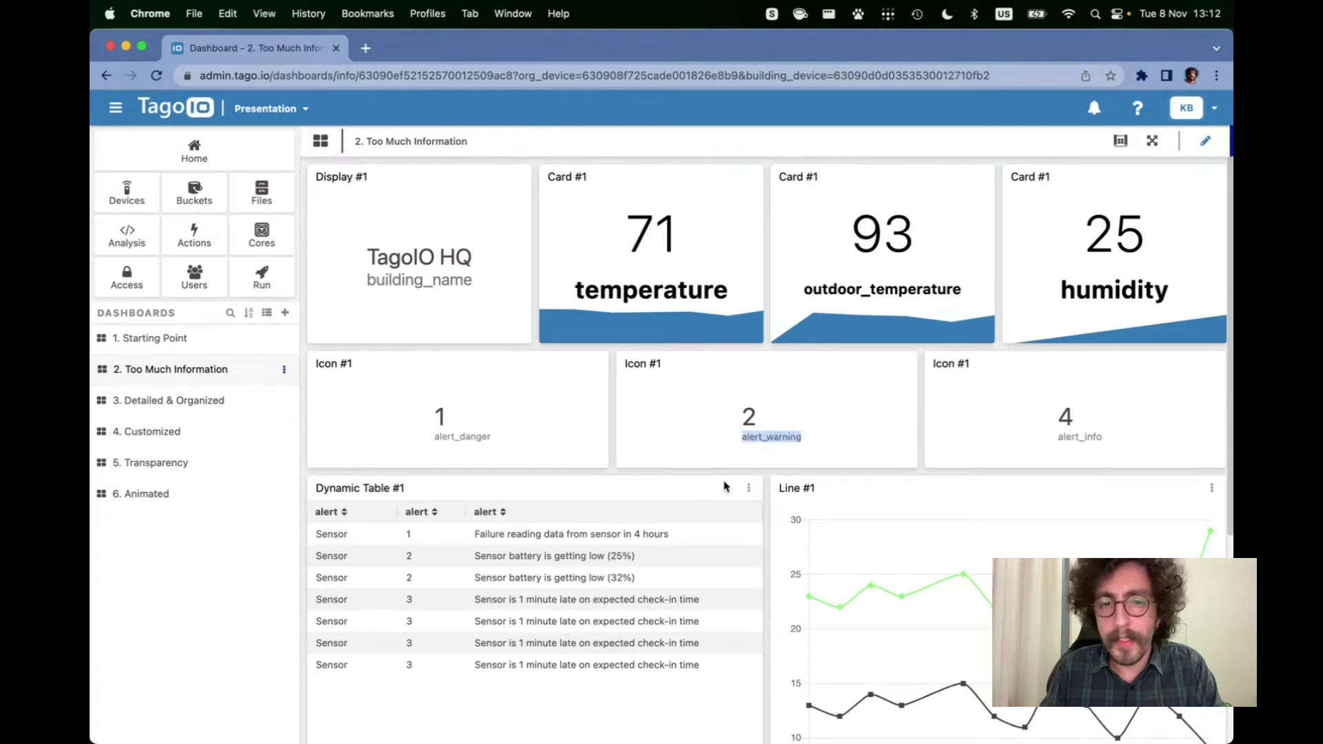
double_click(465, 440)
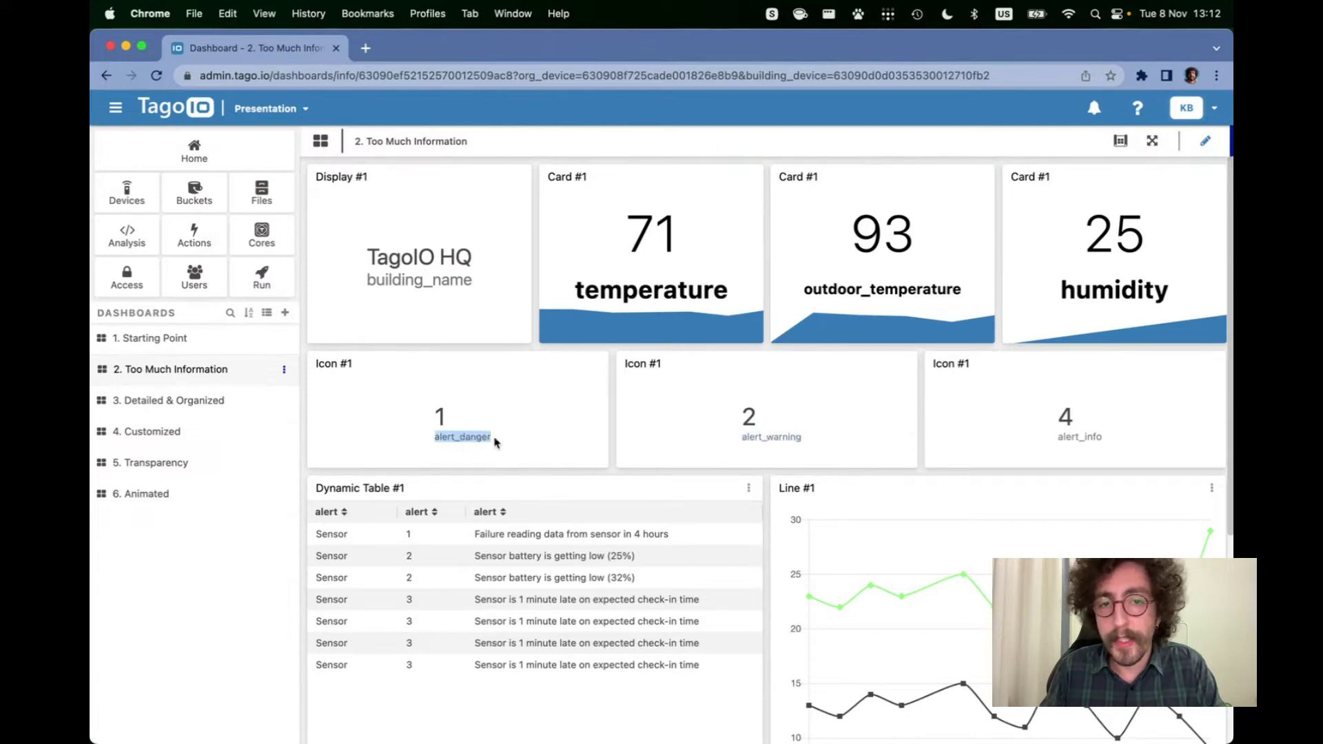
double_click(781, 440)
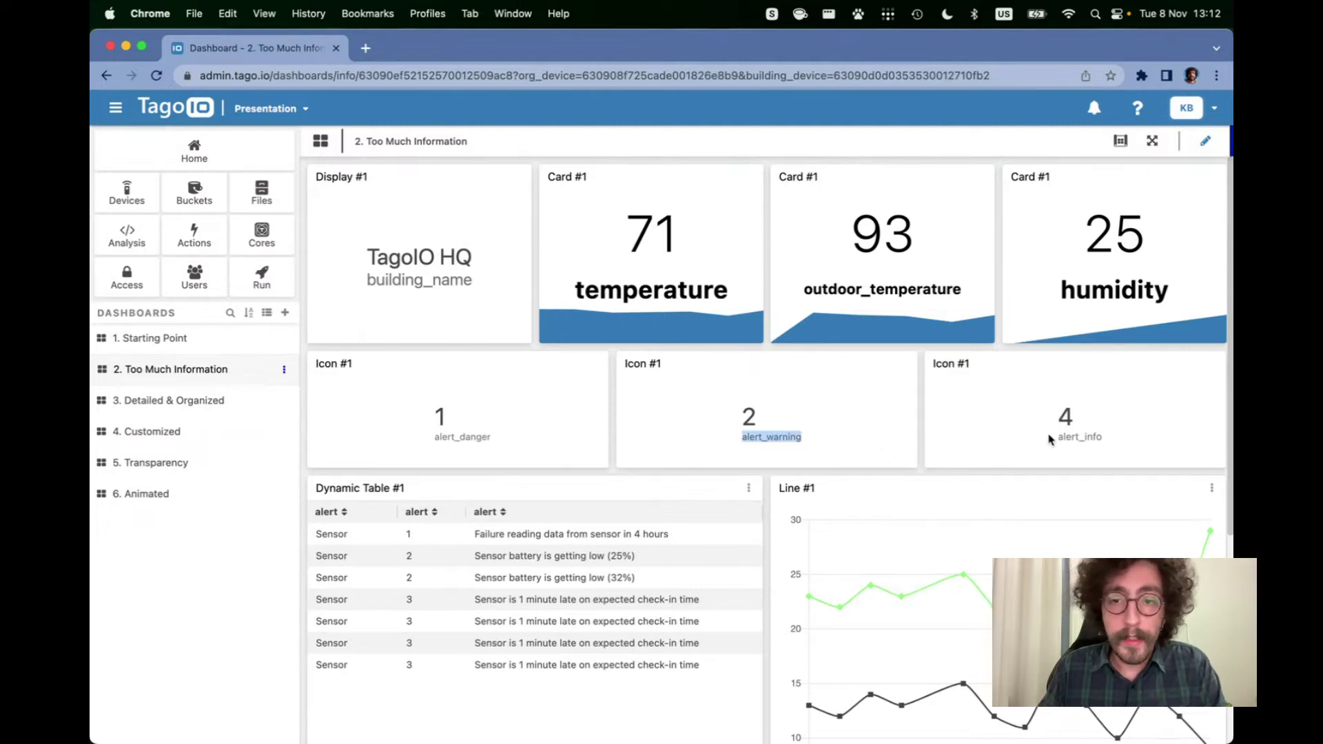
scroll(483, 552, "down", 2)
mouse_move(804, 536)
scroll(810, 532, "down", 3)
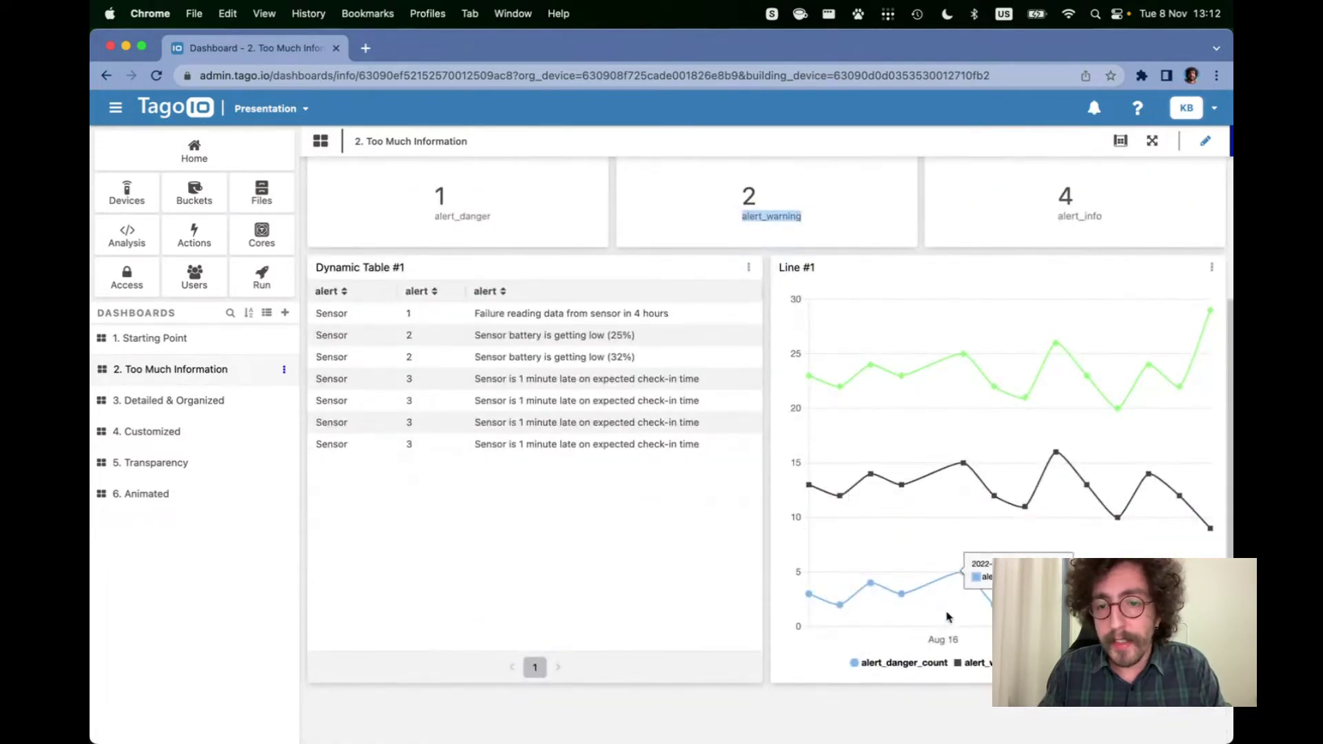
mouse_move(808, 416)
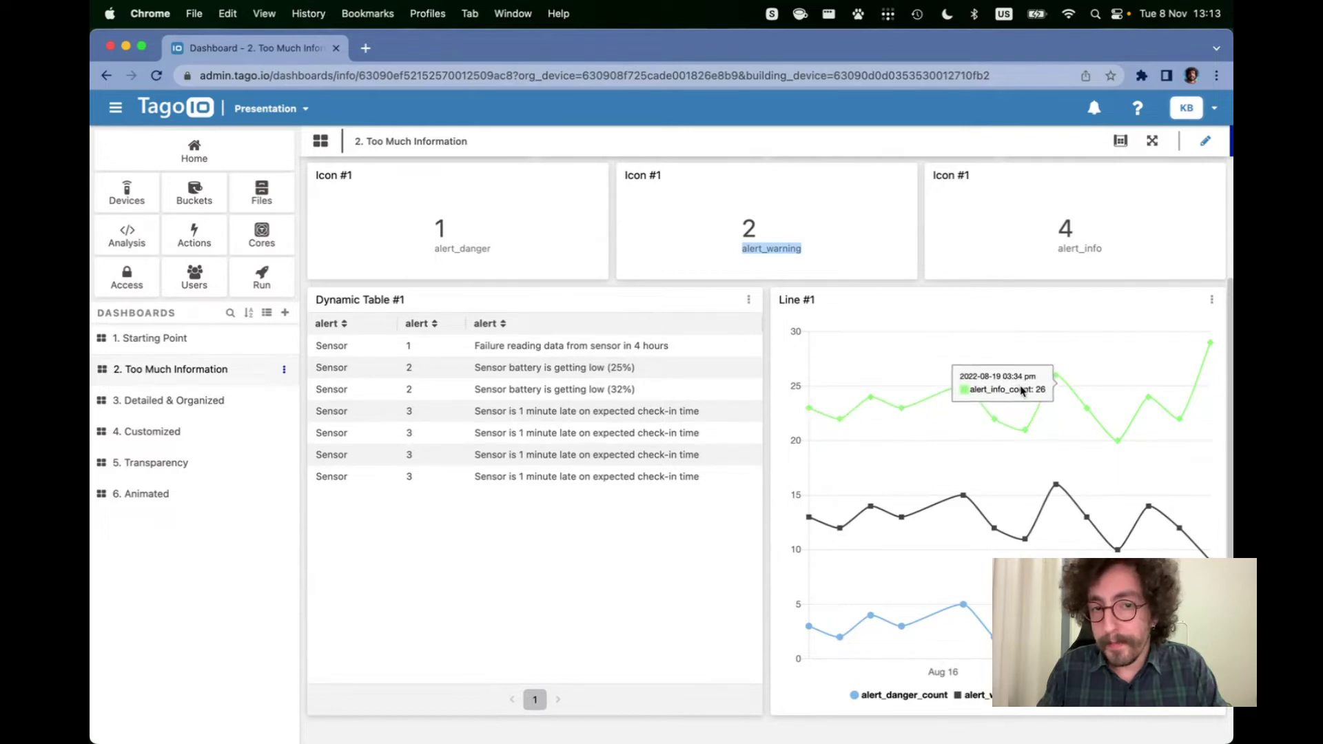
scroll(884, 414, "up", 3)
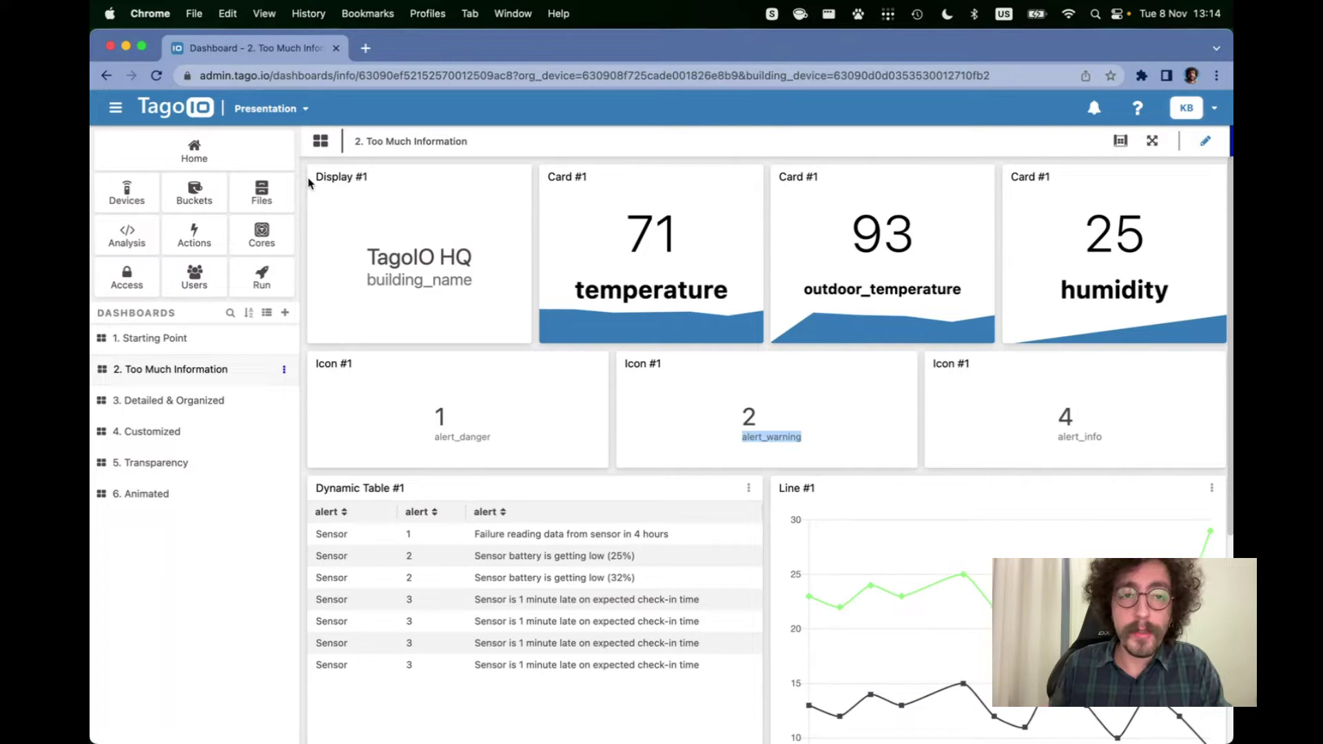
Examine the generic widget titles and the raw variable labels on the temperature, outdoor_temperature and alert_danger widgets
left_click_drag(320, 183, 373, 182)
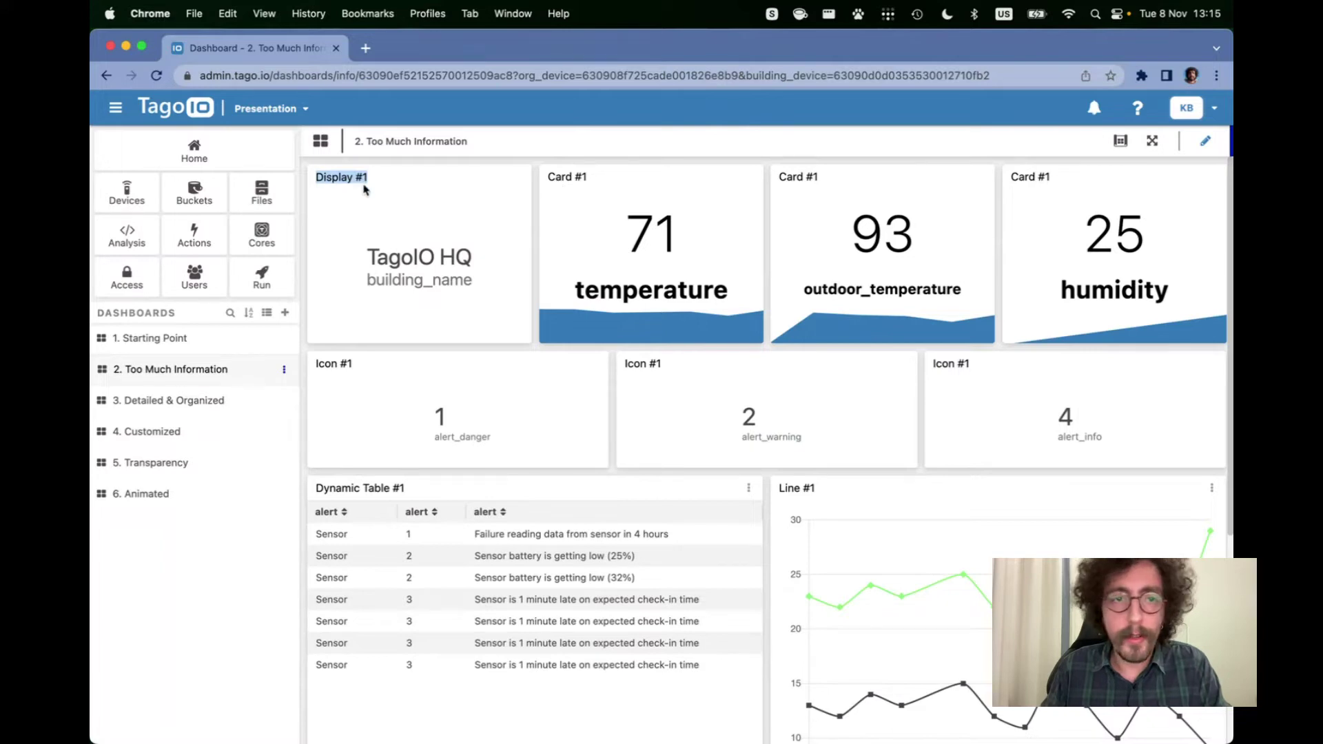
left_click(553, 181)
left_click_drag(553, 181, 616, 183)
double_click(651, 292)
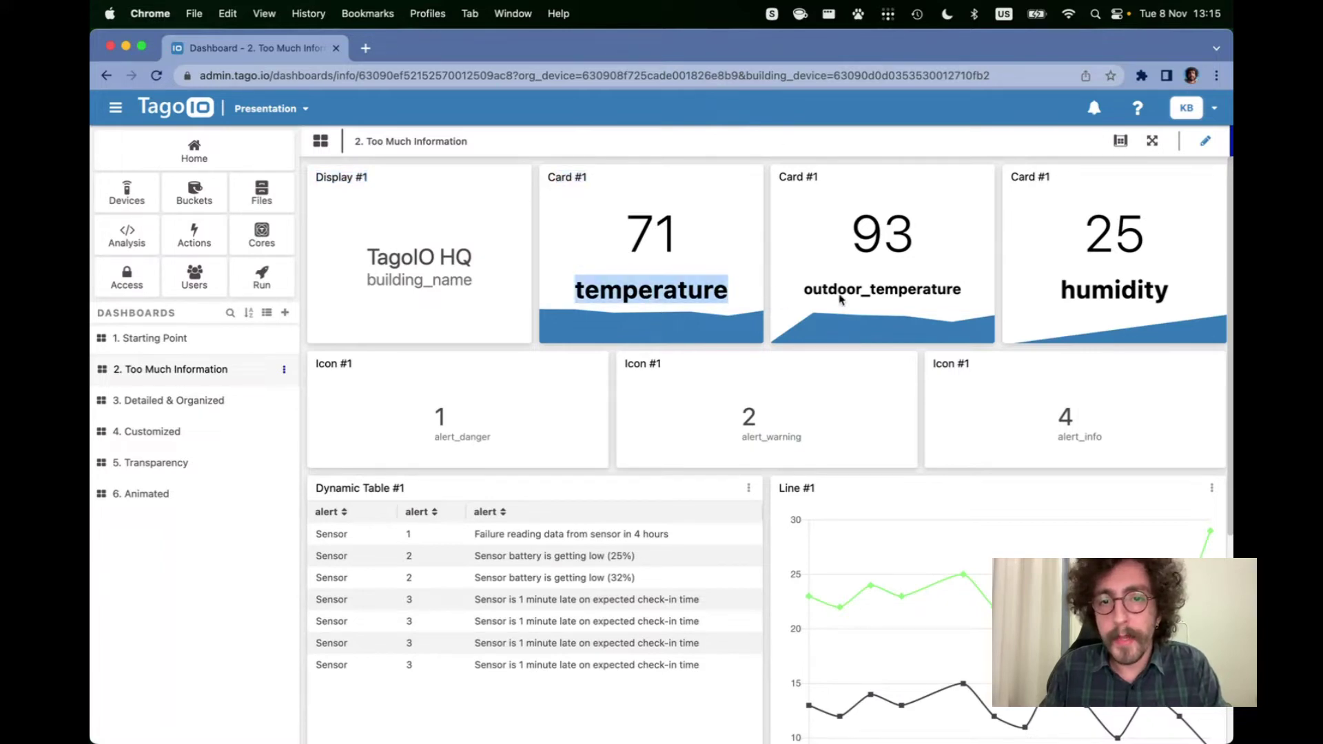
double_click(693, 291)
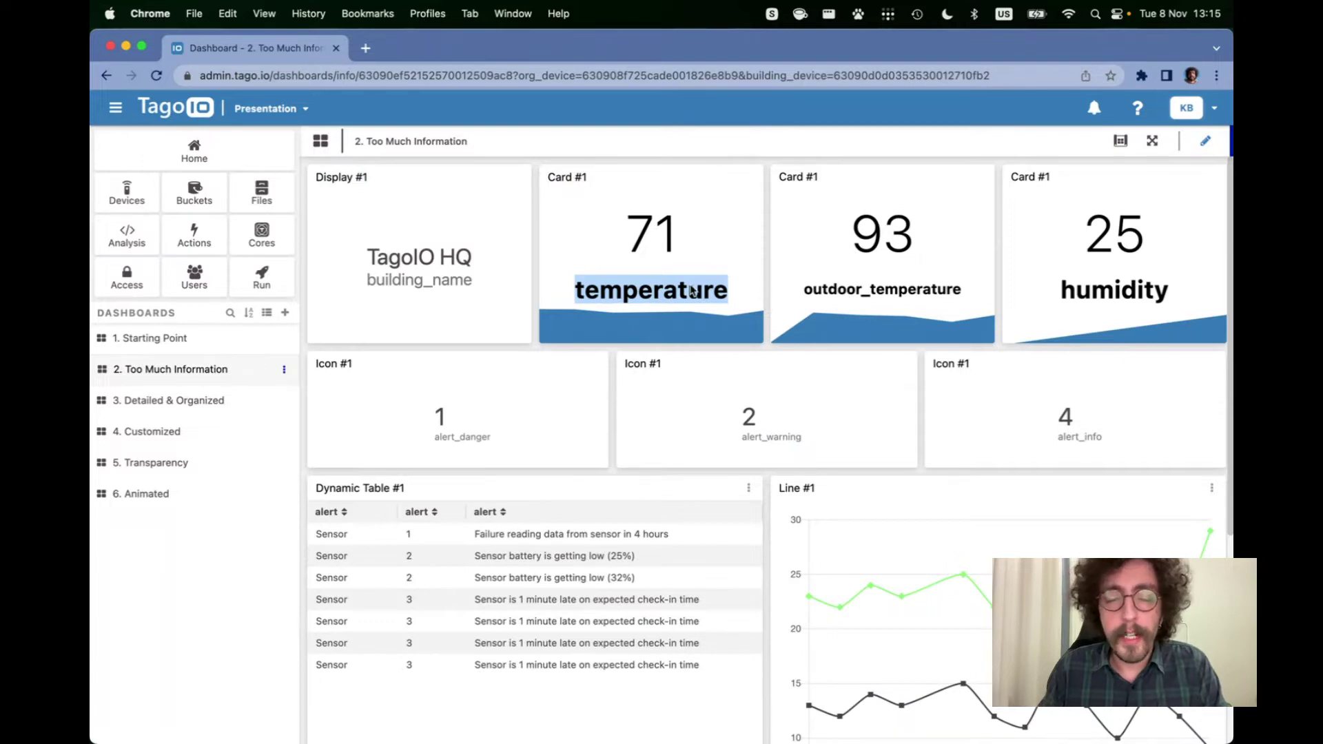
double_click(851, 292)
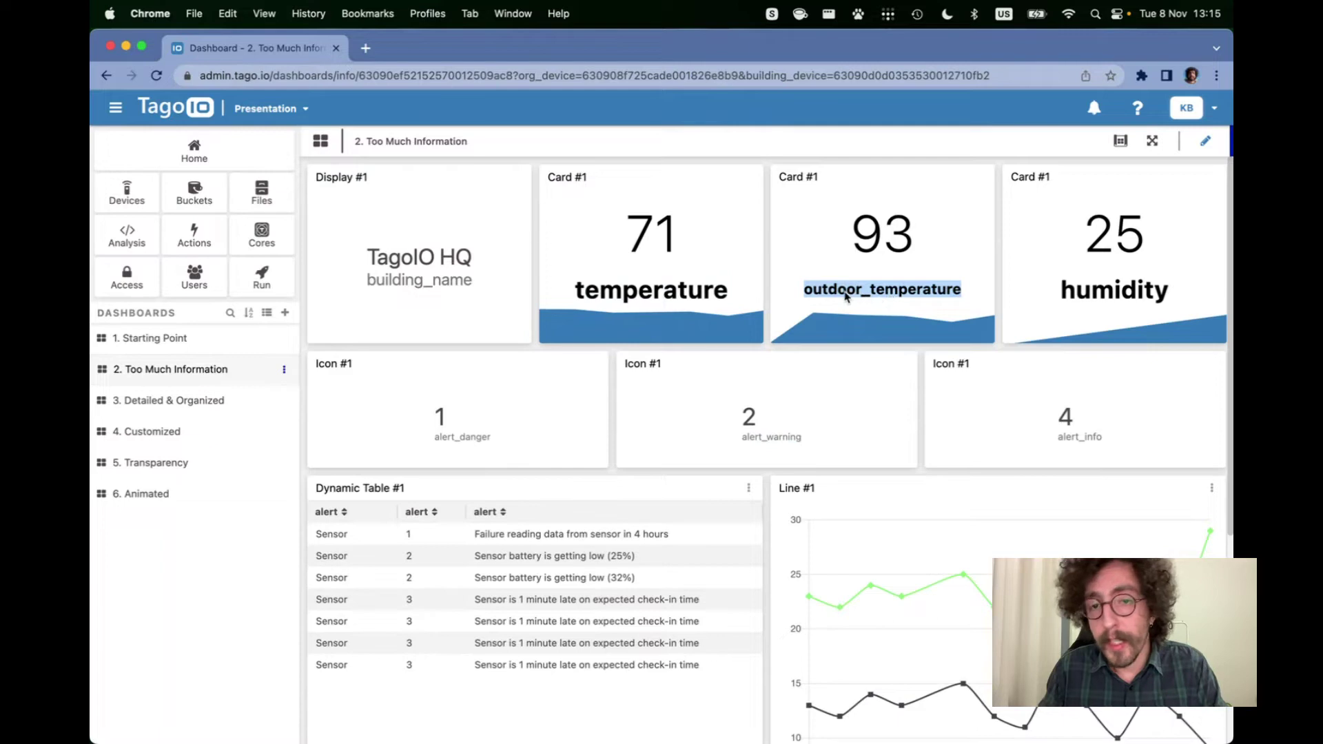
left_click(869, 298)
left_click_drag(862, 295, 870, 299)
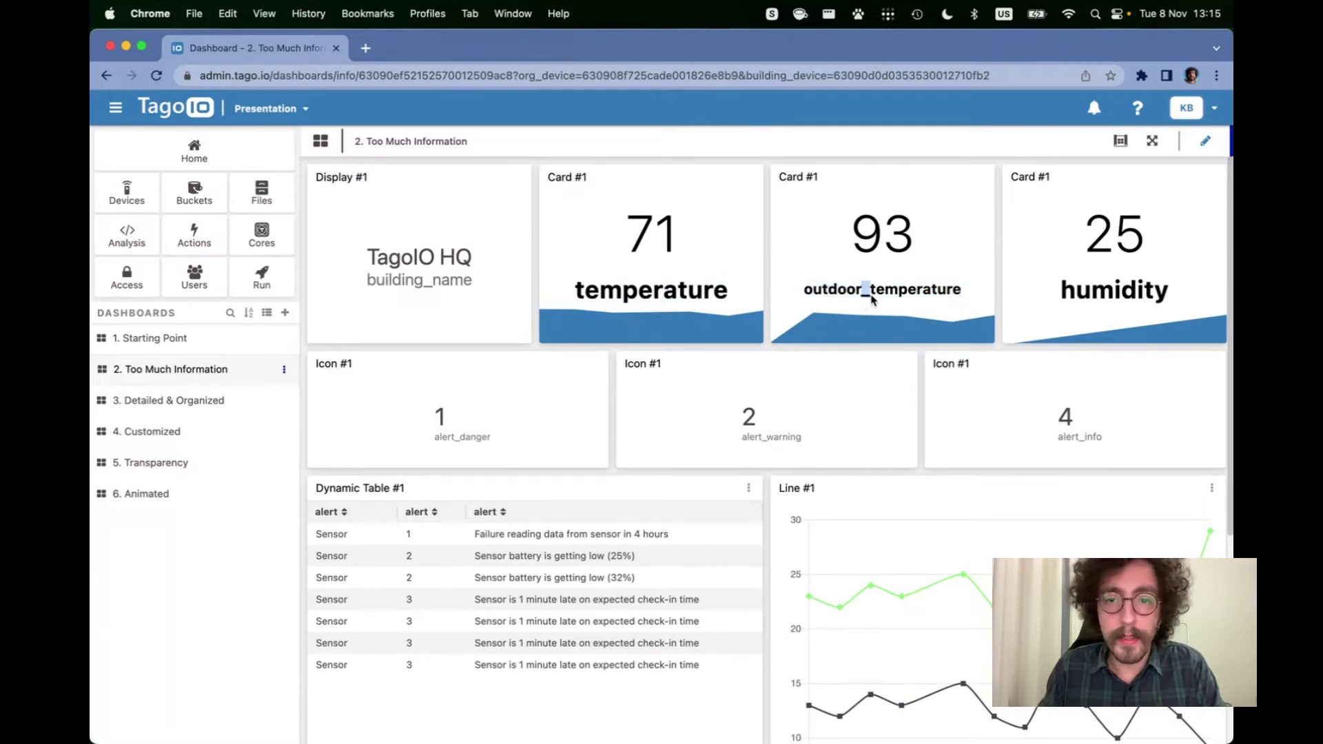
double_click(831, 294)
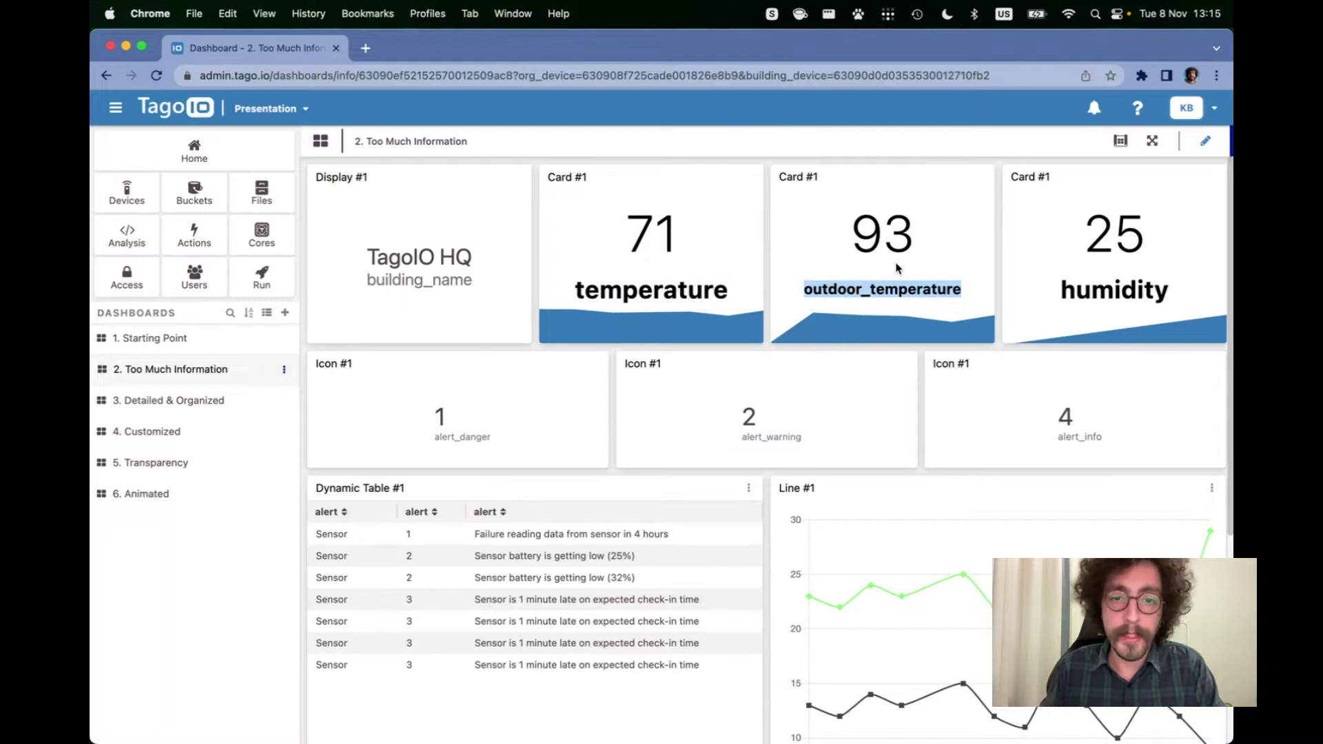
double_click(448, 438)
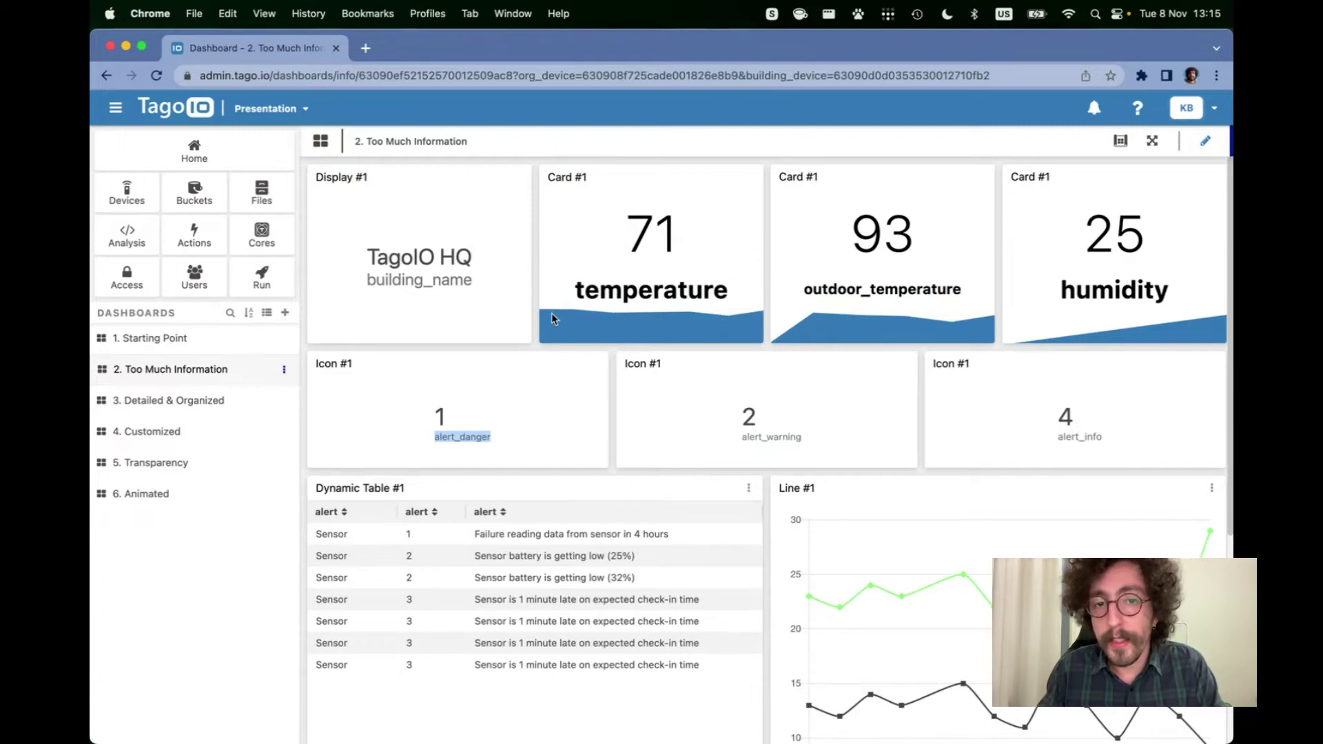
Compare the Line #1 alert chart with the Dynamic Table #1 alert list and the cards above them
scroll(812, 437, "down", 4)
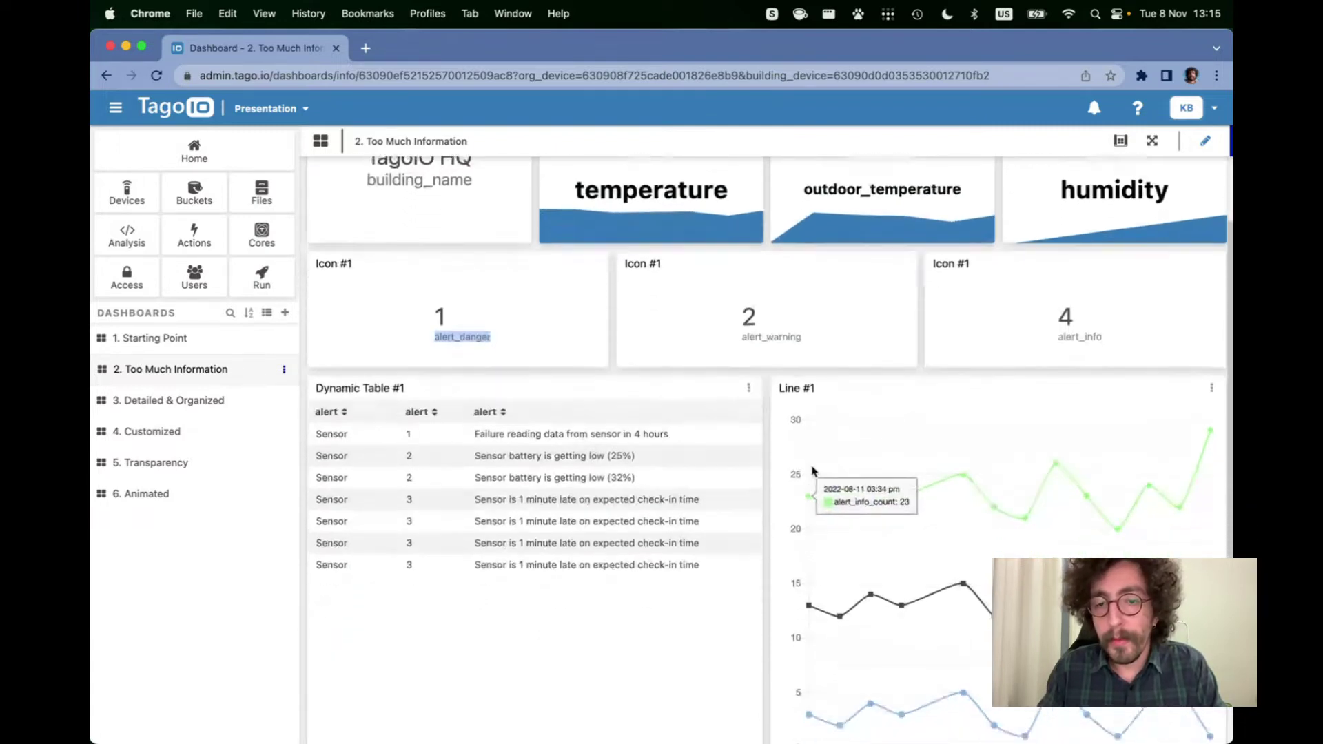
scroll(884, 688, "down", 1)
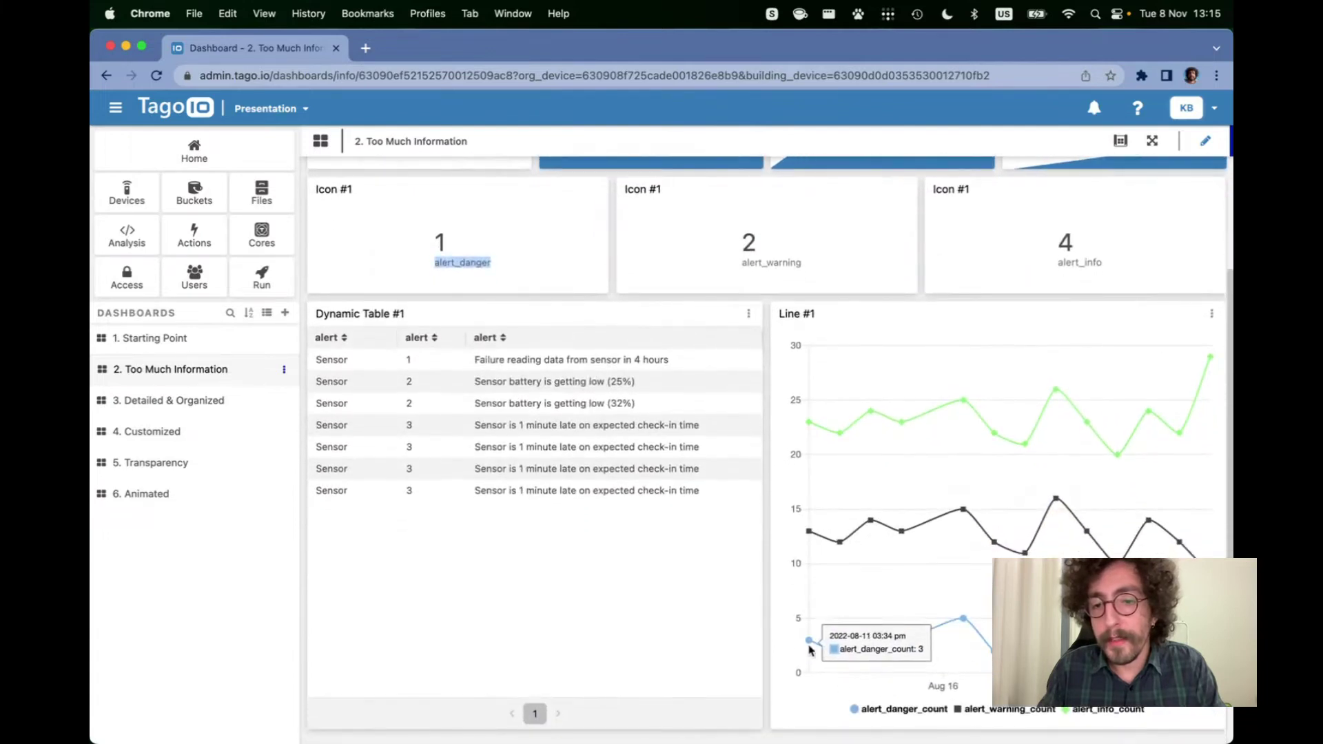
scroll(607, 306, "up", 5)
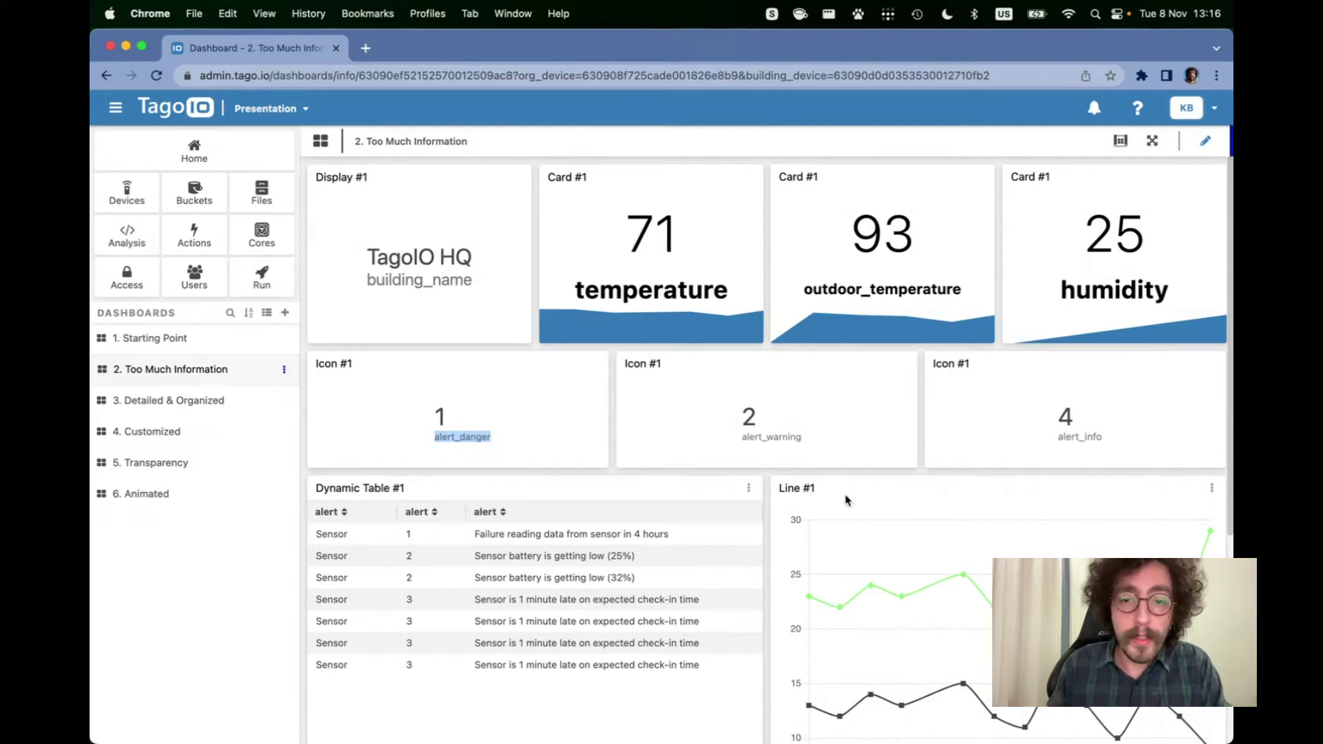
scroll(896, 517, "down", 3)
scroll(896, 531, "up", 2)
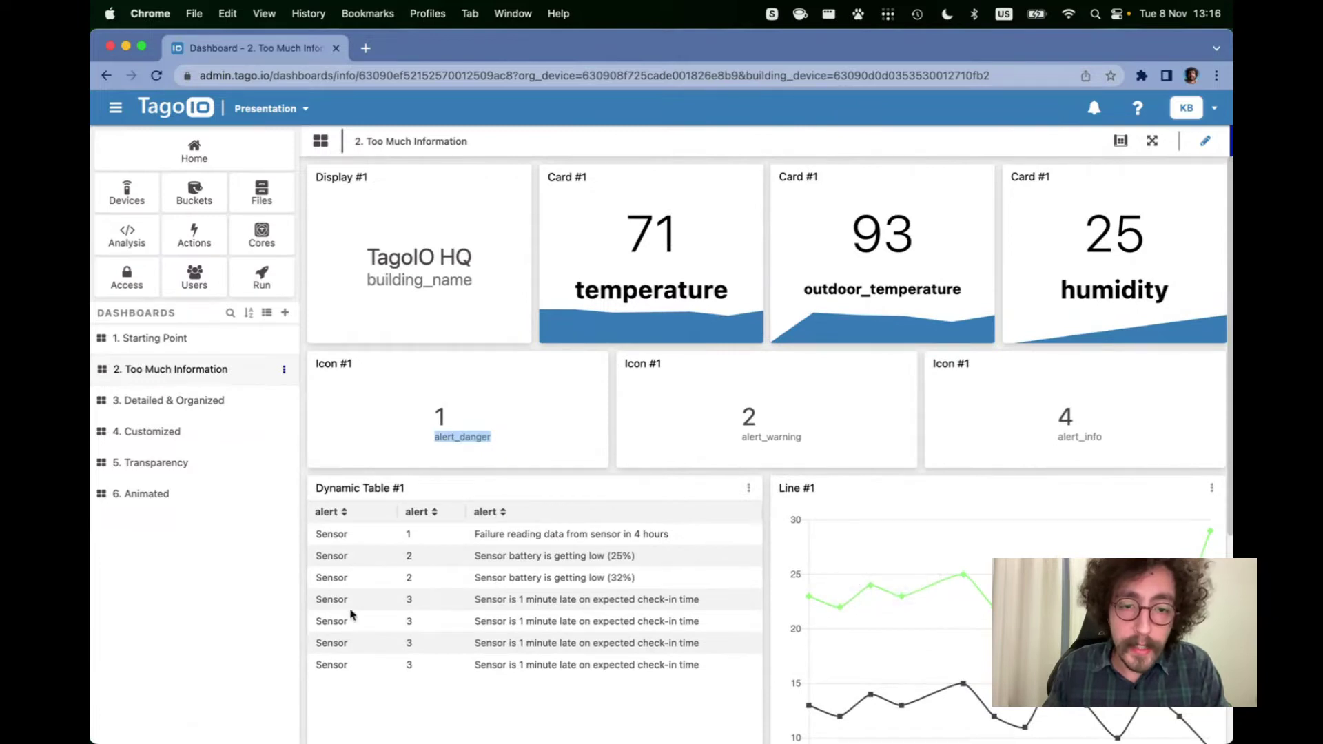
scroll(811, 555, "down", 1)
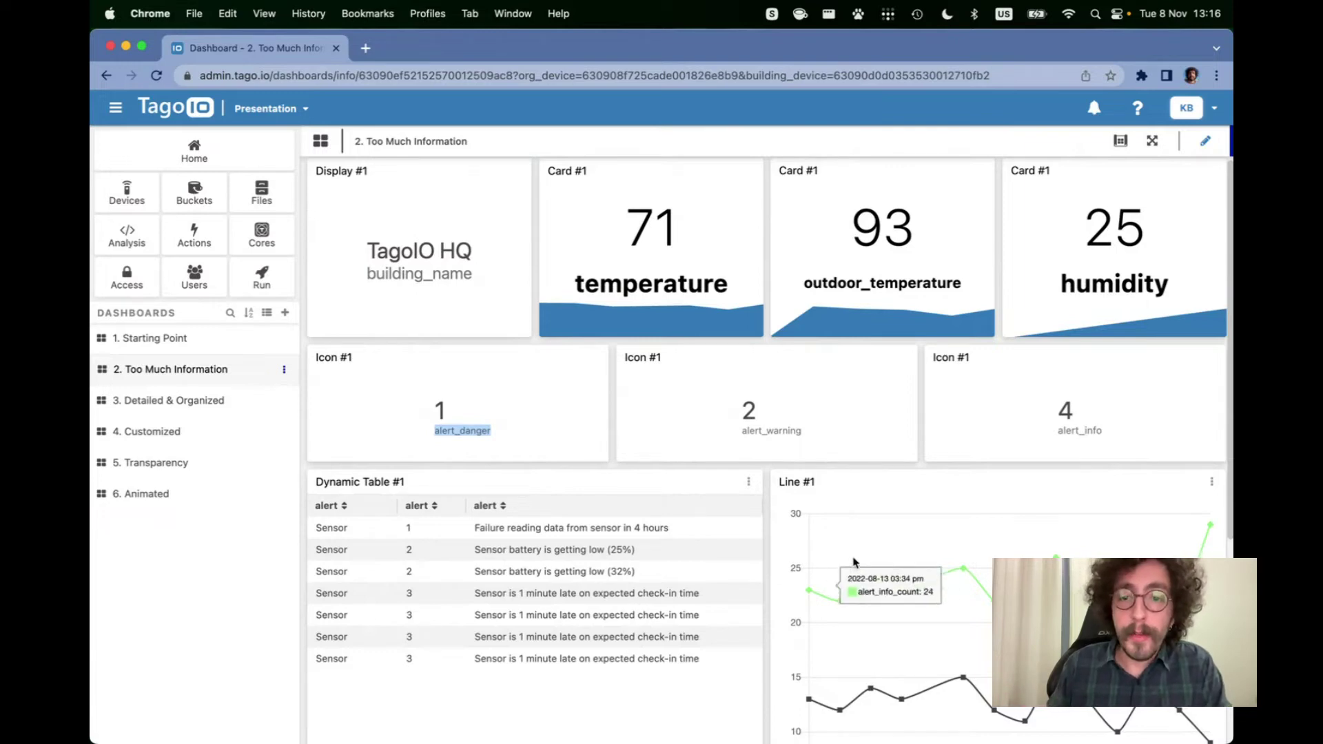
scroll(862, 572, "down", 4)
scroll(862, 557, "up", 5)
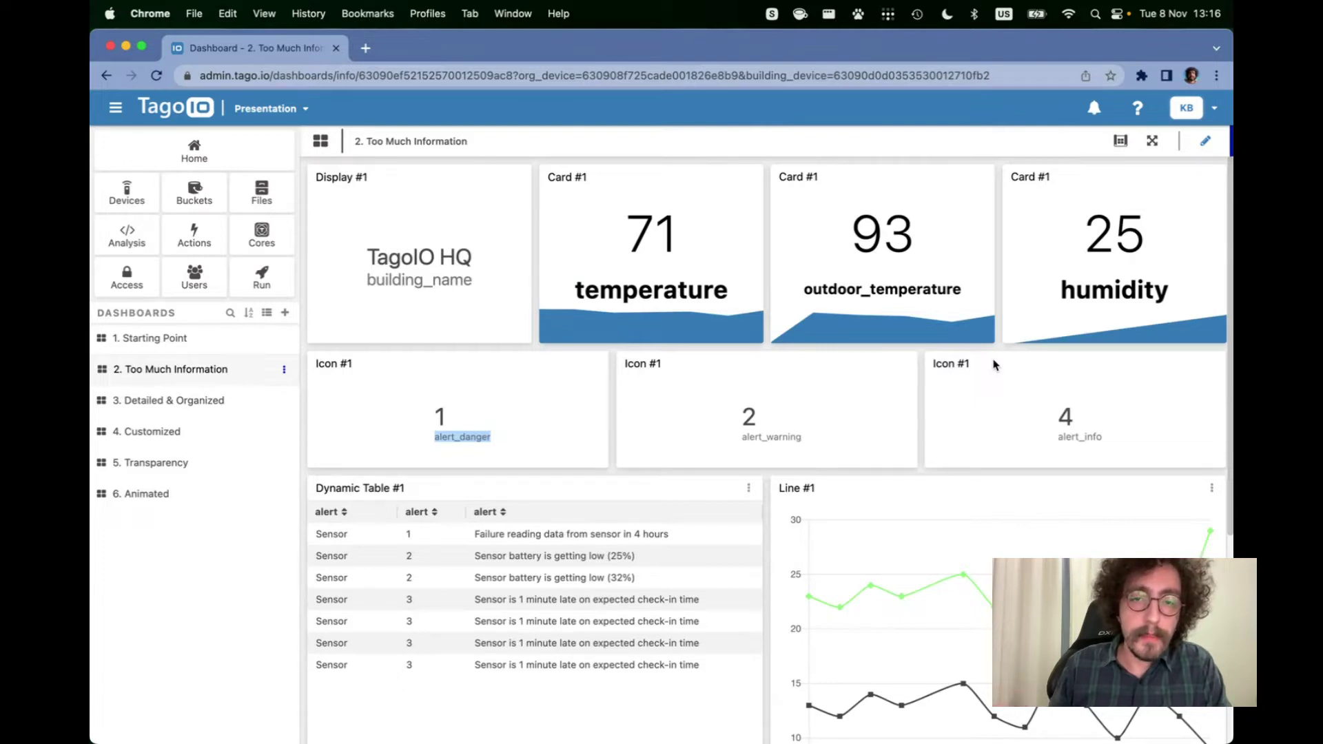
scroll(1004, 361, "down", 2)
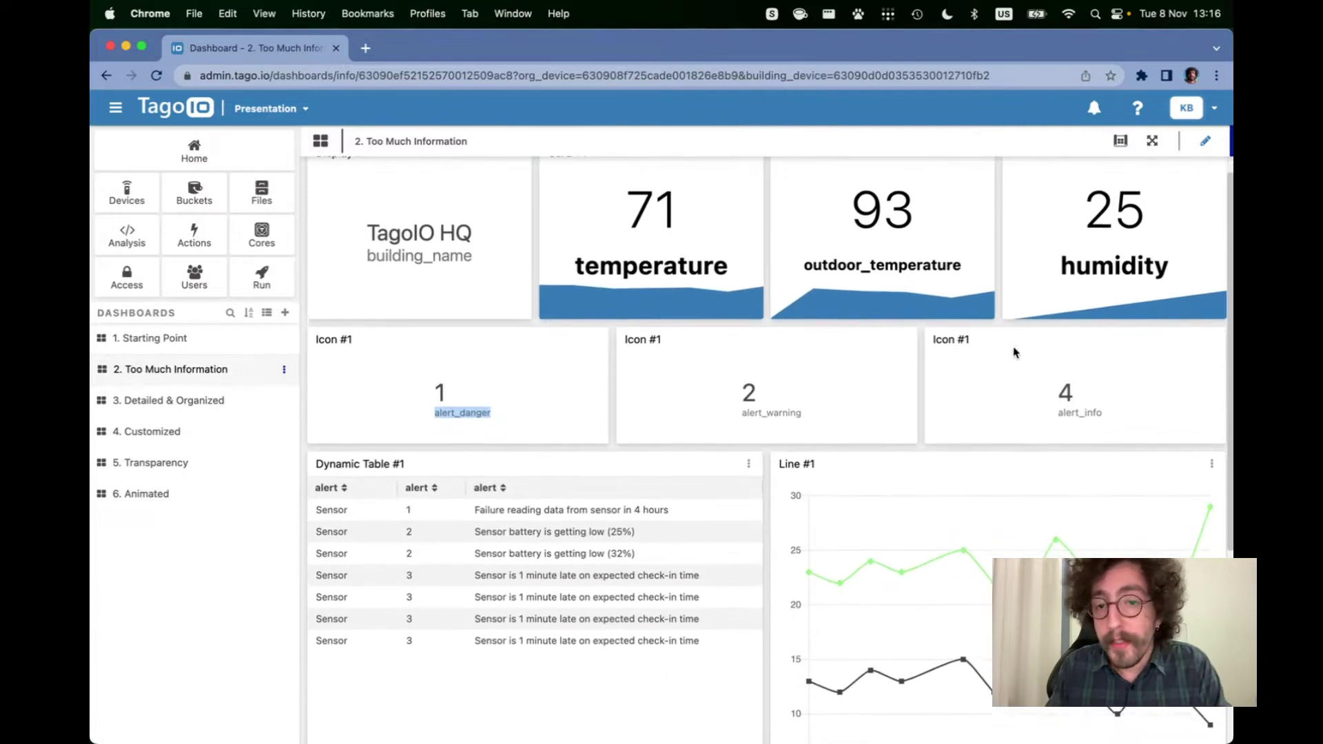
scroll(1004, 361, "down", 5)
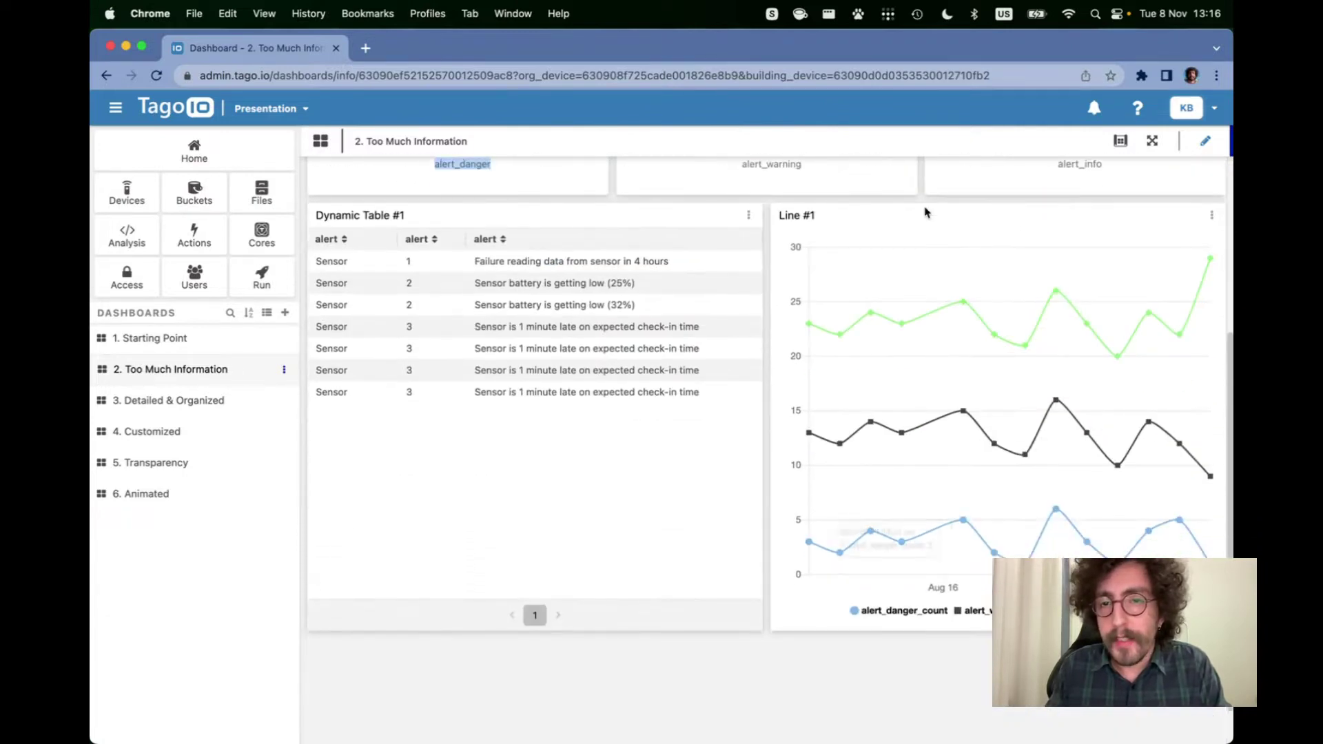
Review the 2. Too Much Information widgets once more, and open the 3. Detailed & Organized dashboard with its blueprint device selectors hidden
scroll(989, 333, "up", 6)
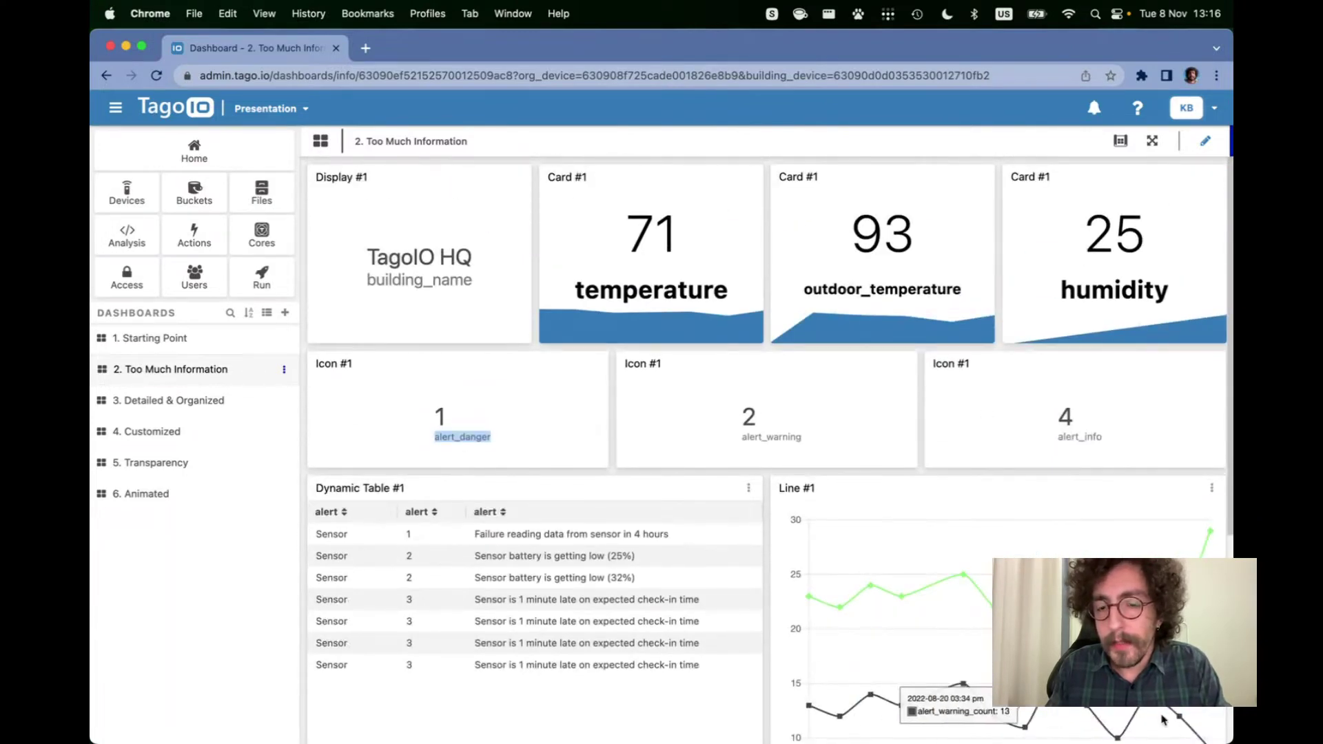
scroll(964, 682, "down", 1)
scroll(916, 551, "down", 1)
scroll(996, 507, "up", 1)
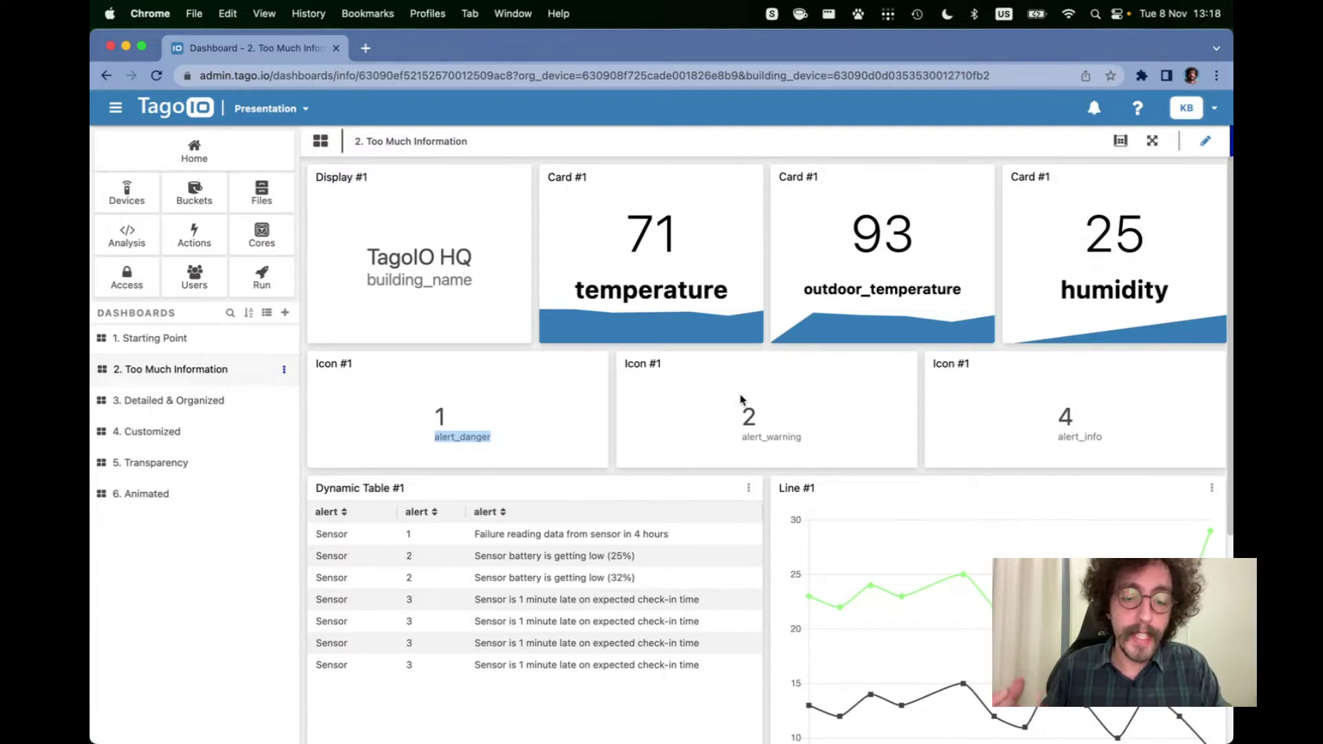
left_click(221, 402)
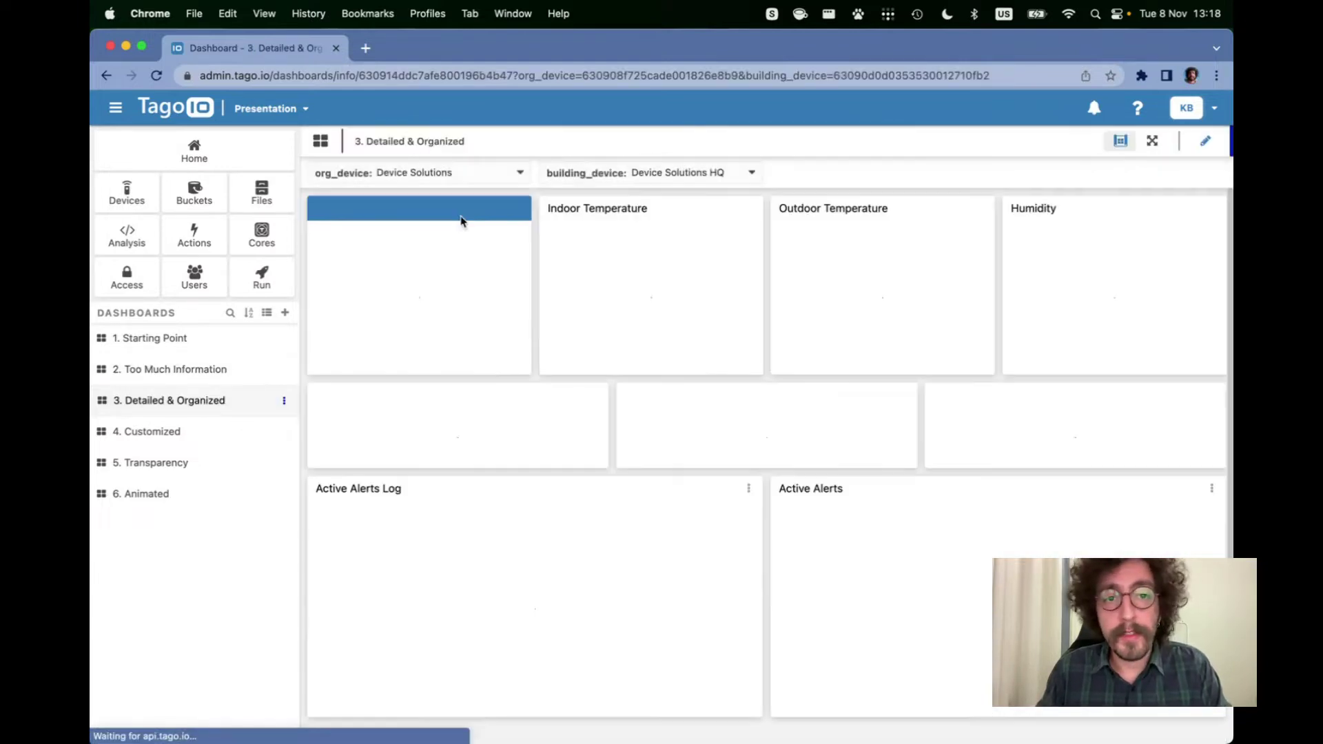
left_click(1122, 142)
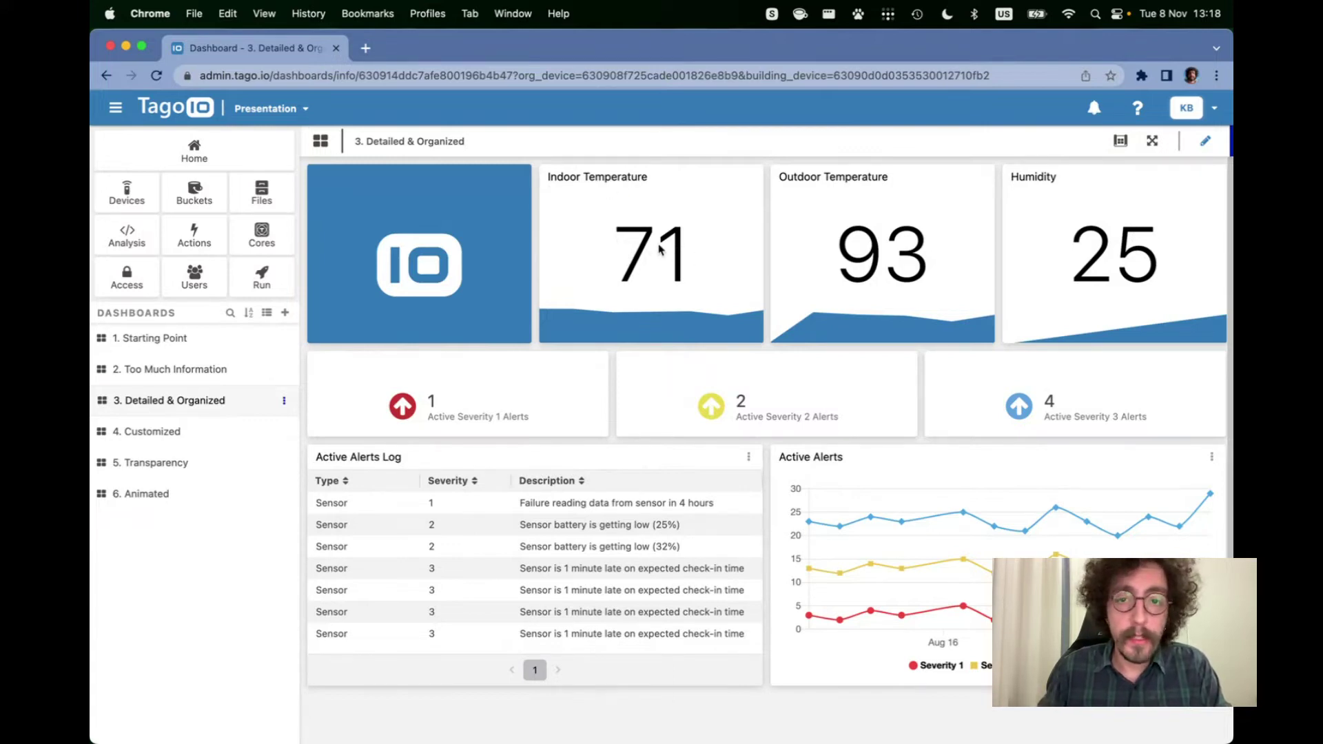
Return to the 2. Too Much Information dashboard and examine the temperature and outdoor_temperature labels and the Card #1 title
left_click(249, 371)
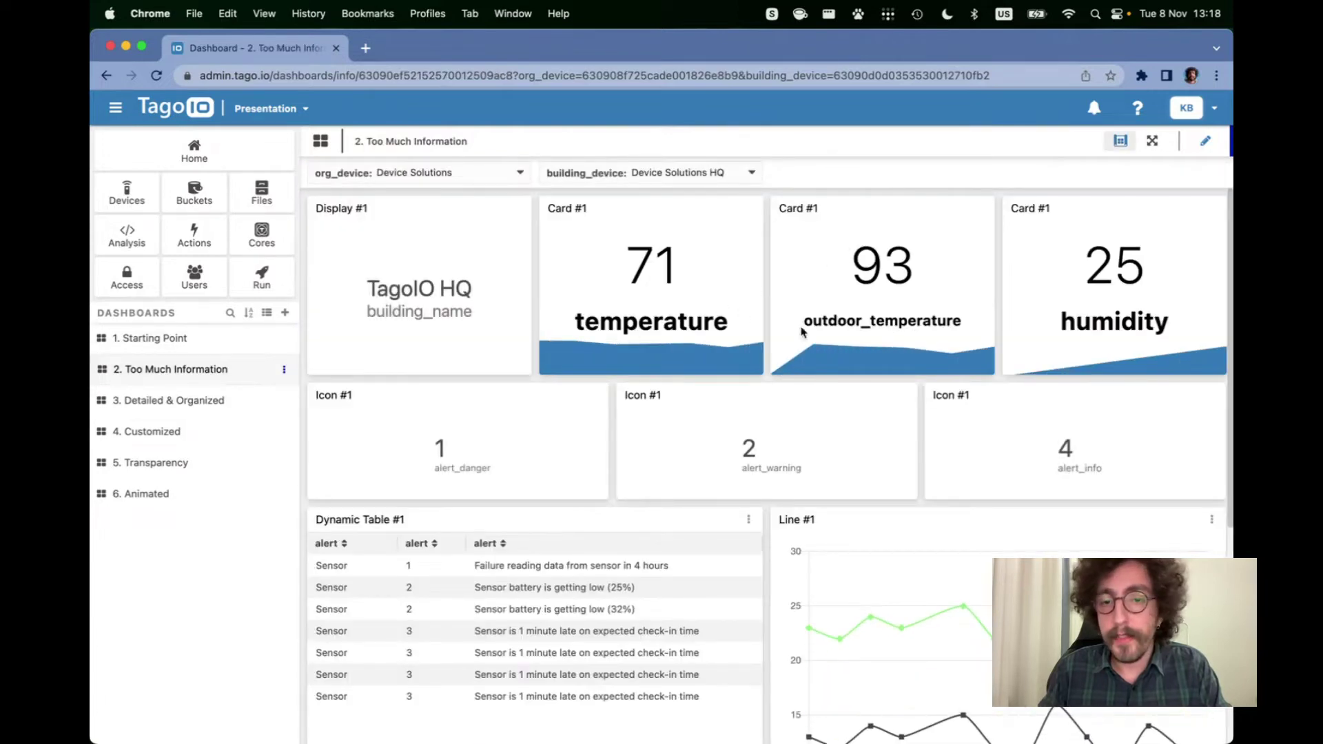
double_click(679, 328)
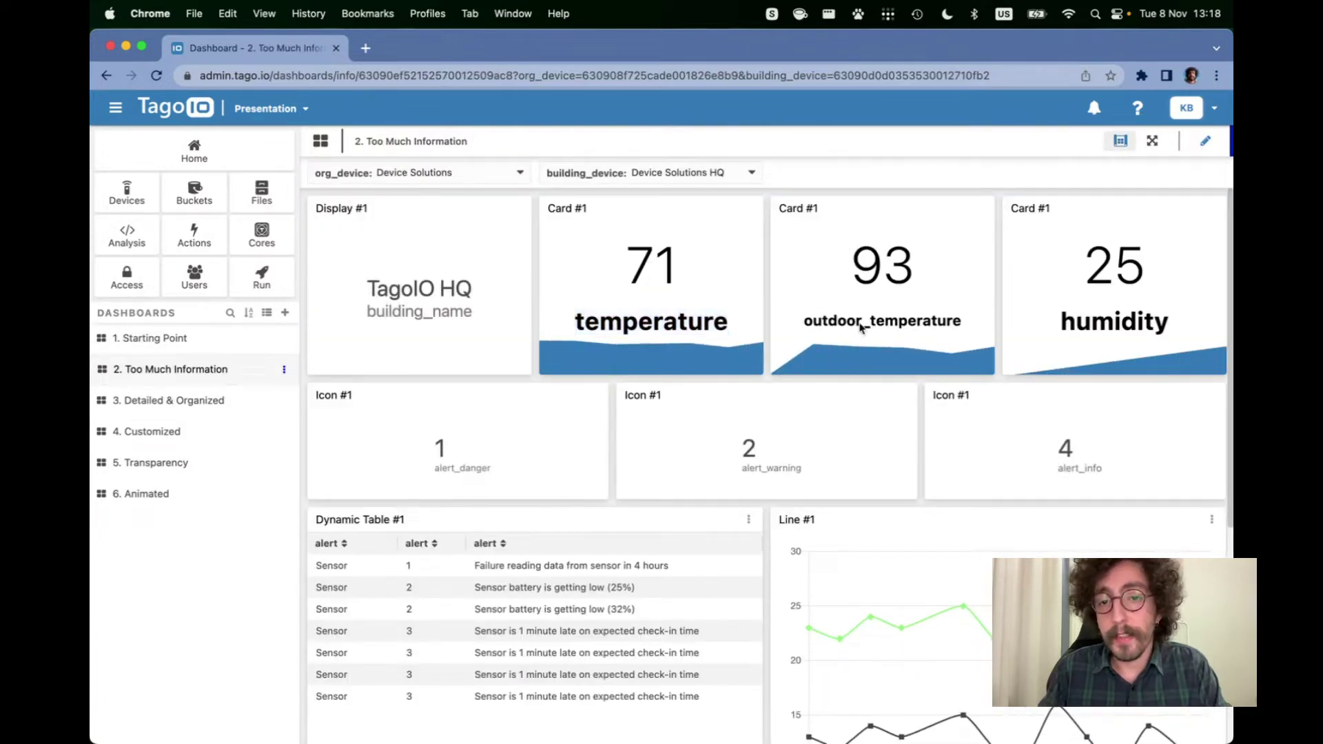
double_click(861, 327)
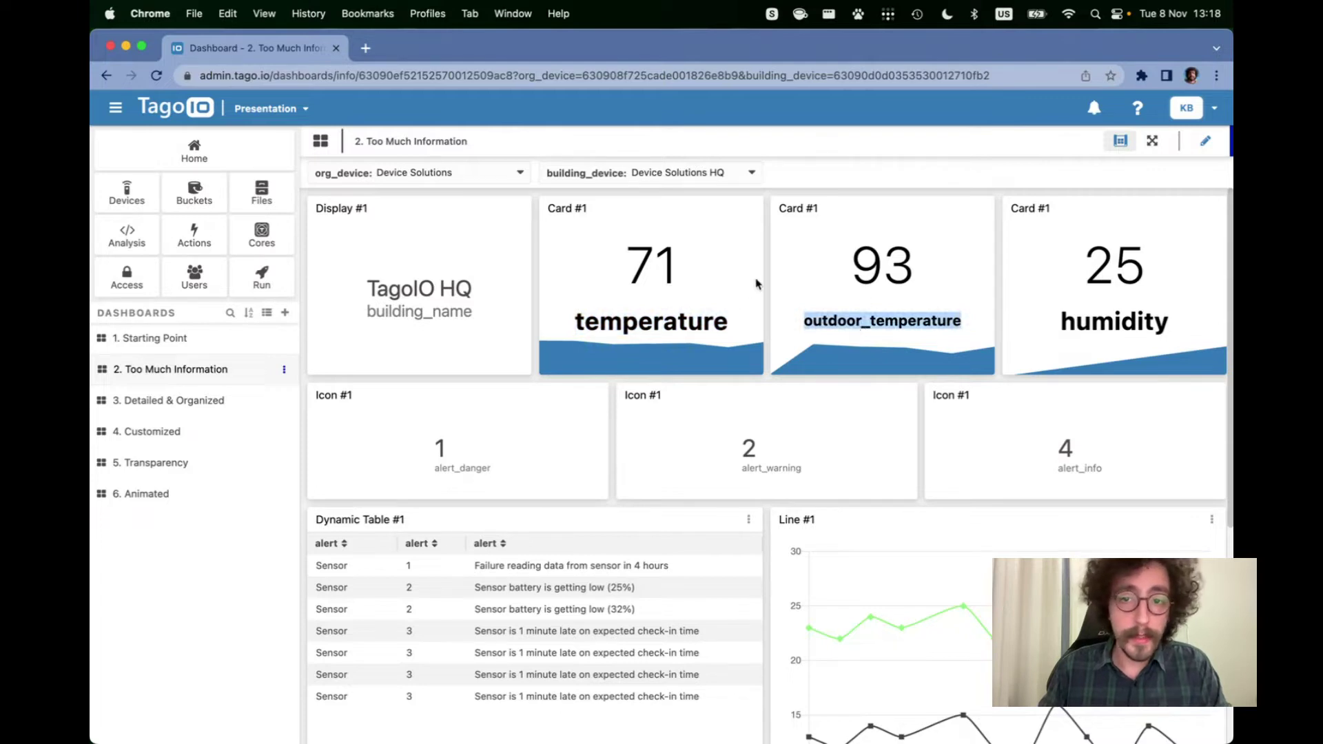
double_click(605, 328)
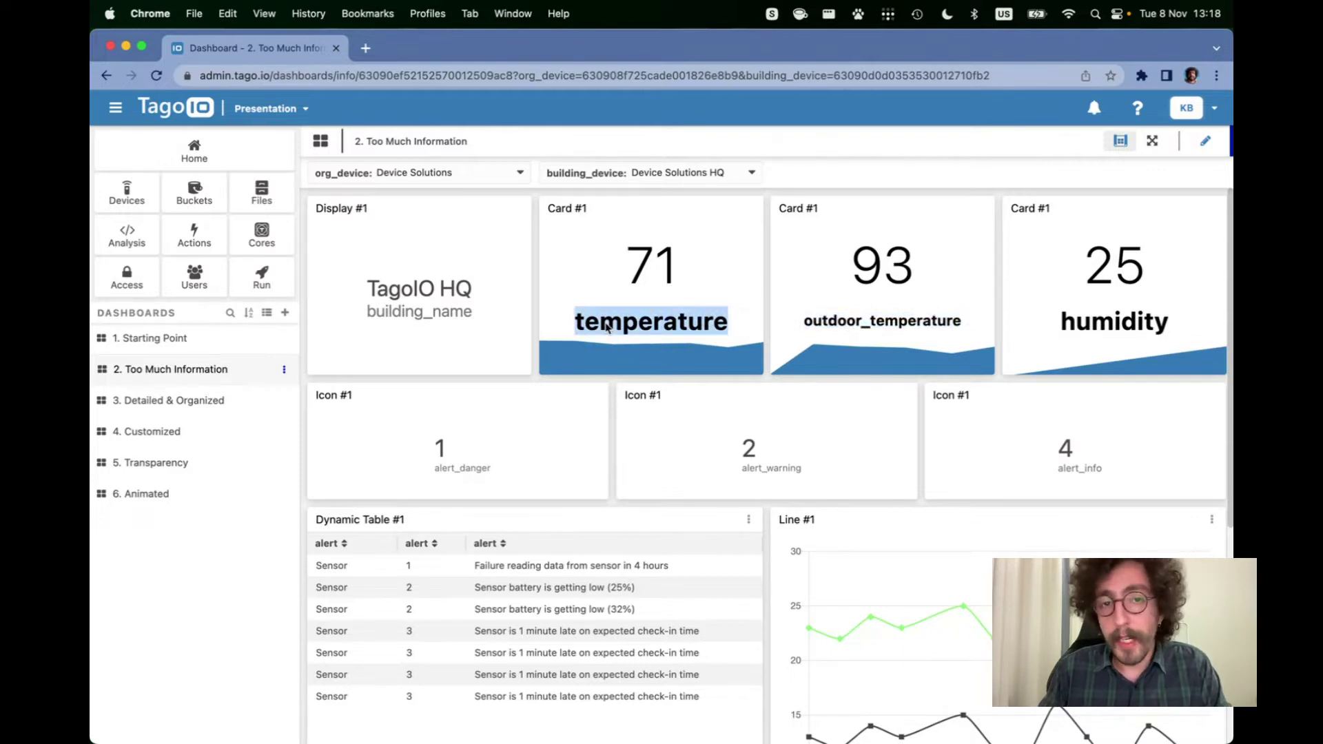
triple_click(567, 210)
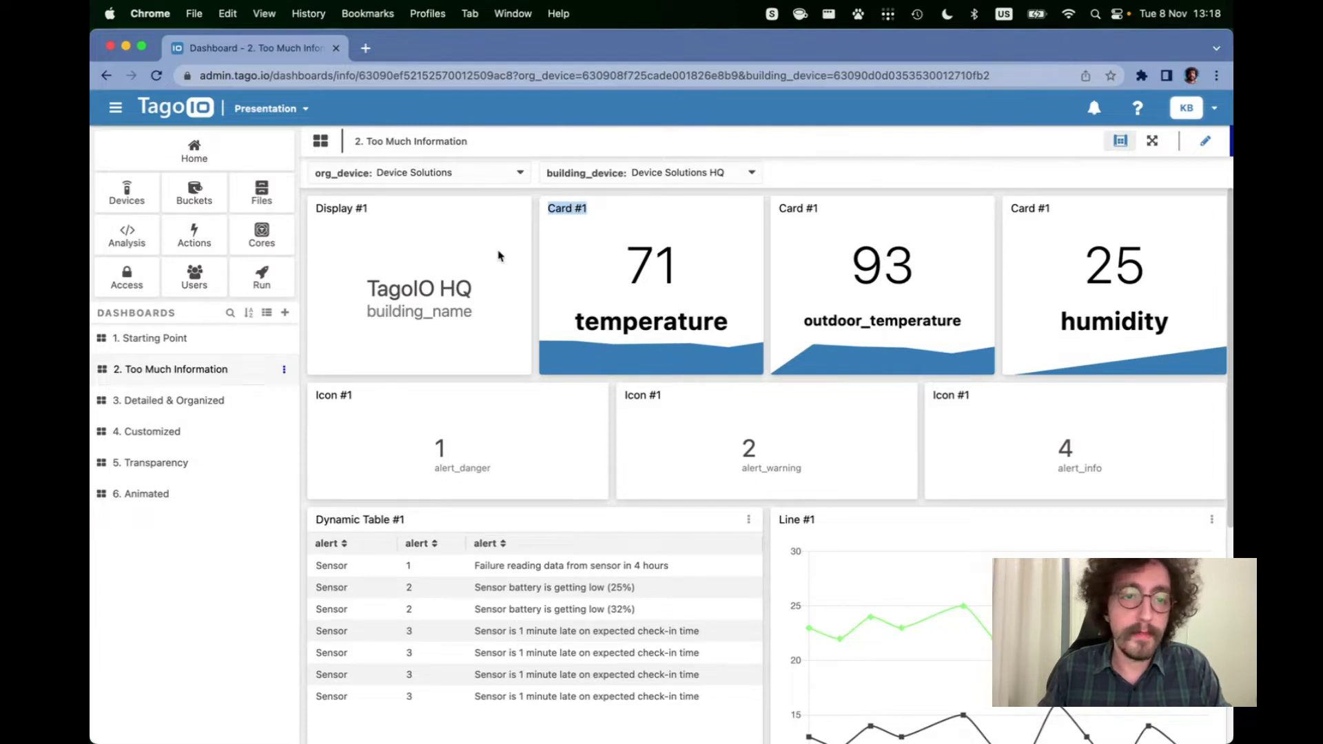
Examine the Indoor Temperature and Outdoor Temperature card titles on the 3. Detailed & Organized dashboard, and hide the blueprint device selectors
left_click(184, 401)
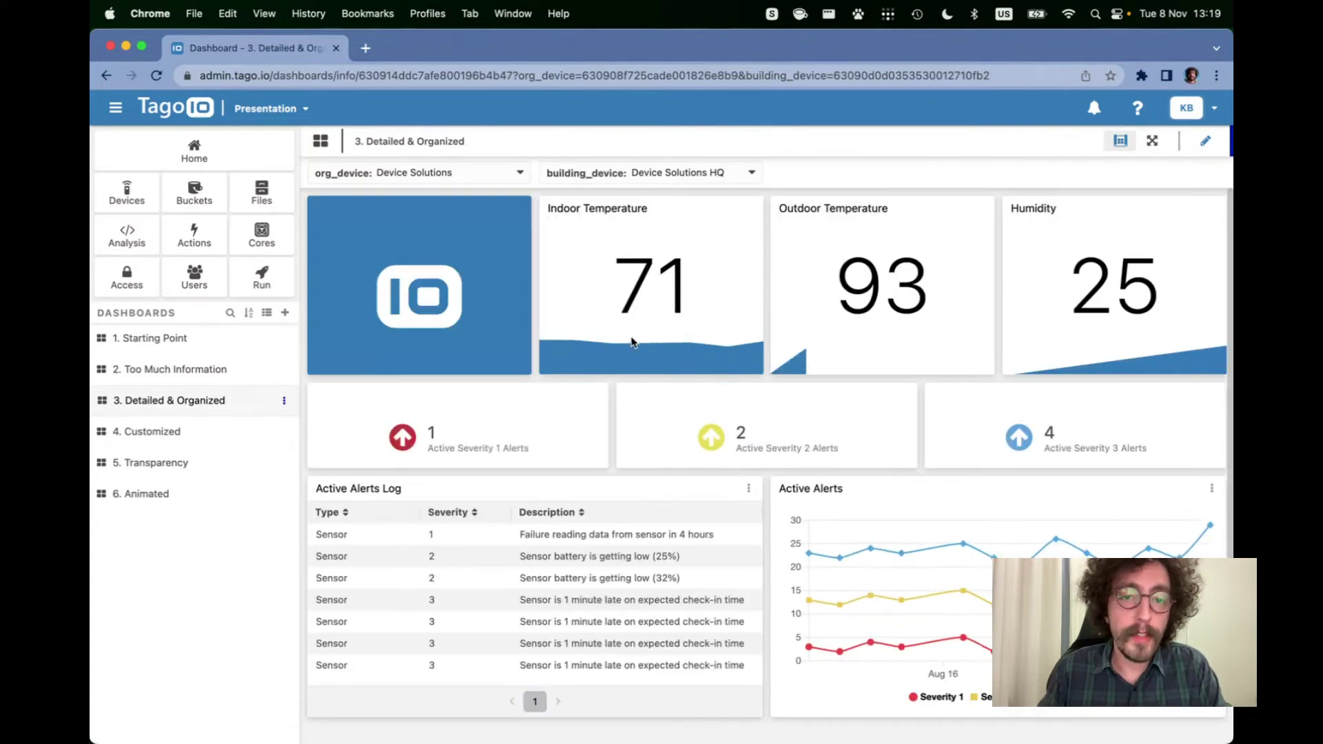
left_click_drag(549, 212, 670, 217)
left_click_drag(784, 211, 896, 217)
left_click(1120, 141)
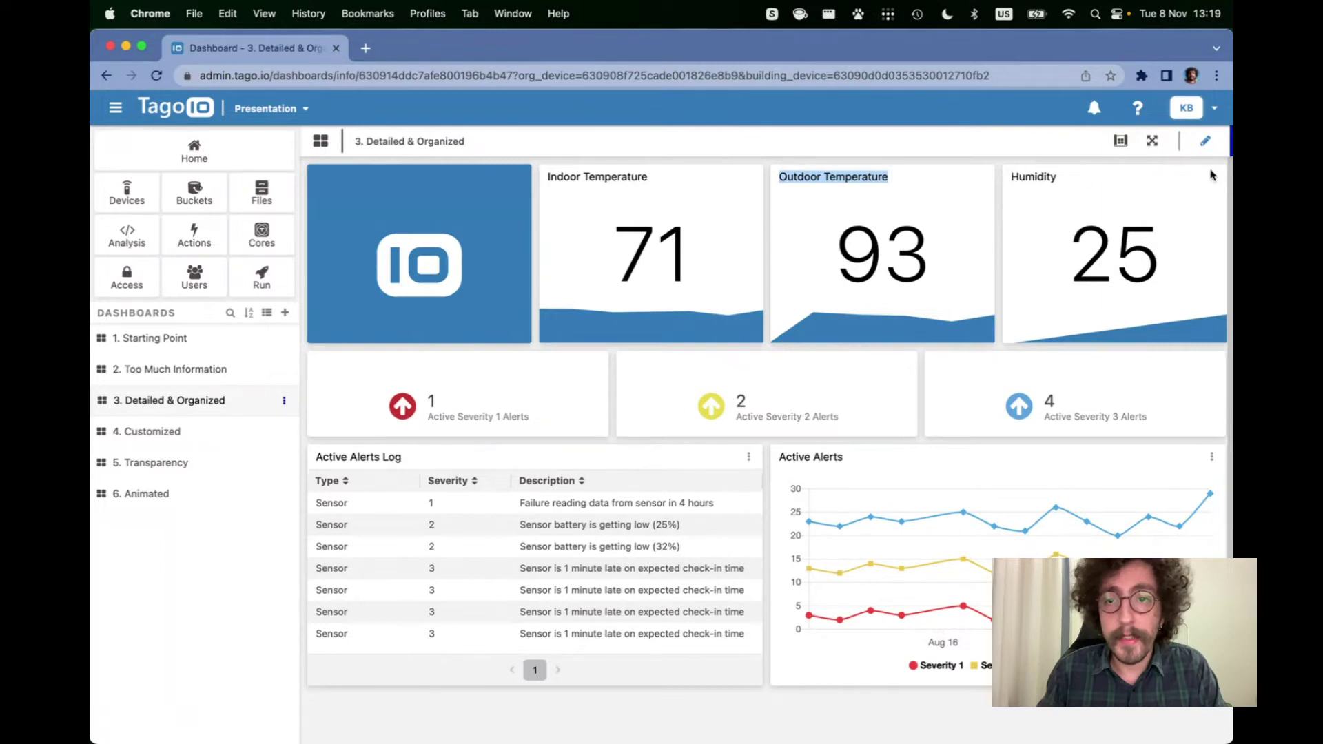
Inspect the Number format and Formula and unit settings of the Indoor Temperature card, and return to the dashboard's view mode without saving
left_click(1206, 140)
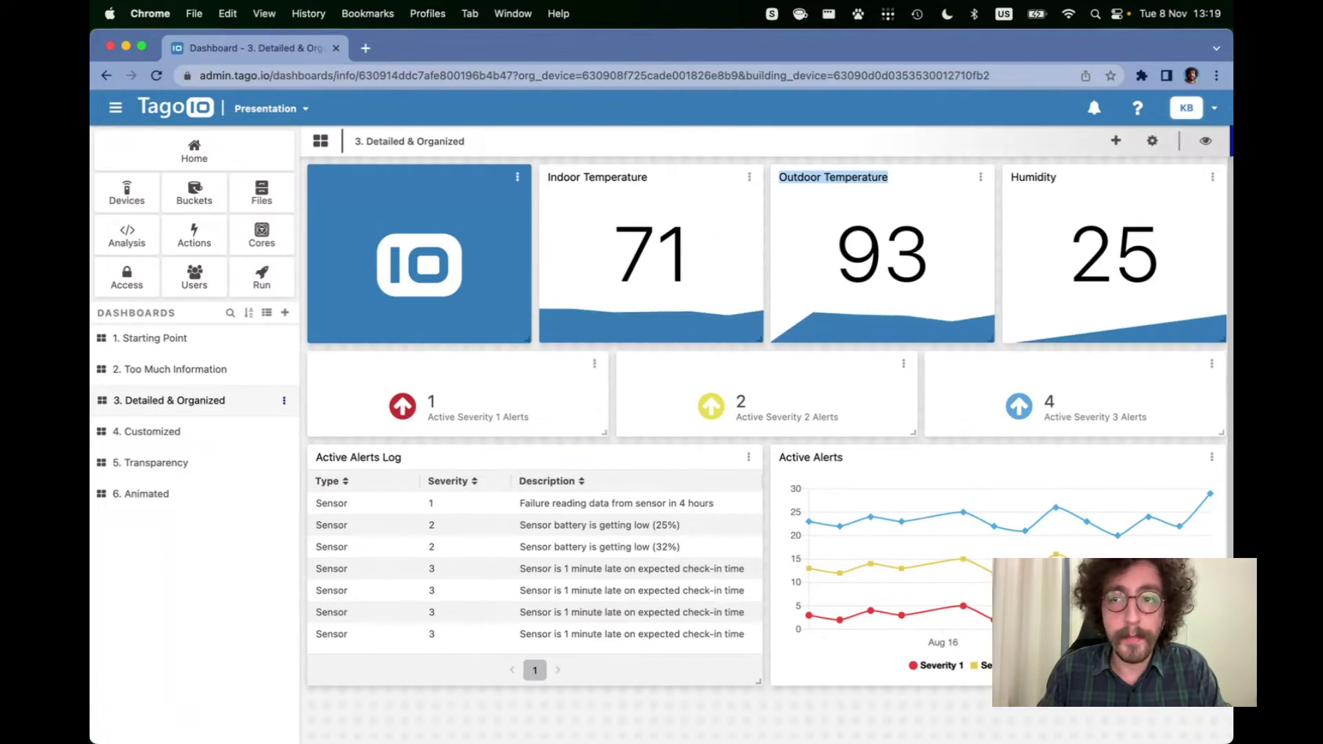
left_click(749, 177)
left_click(802, 214)
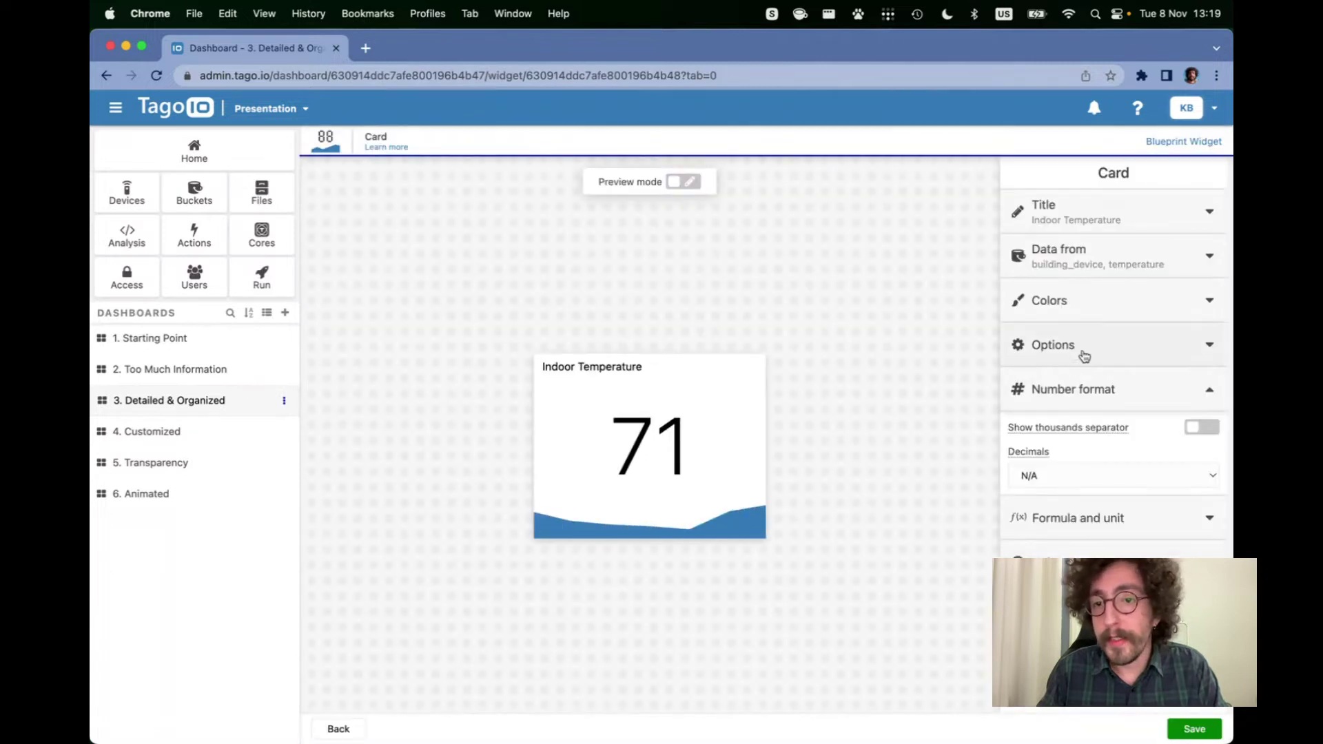
left_click(1085, 518)
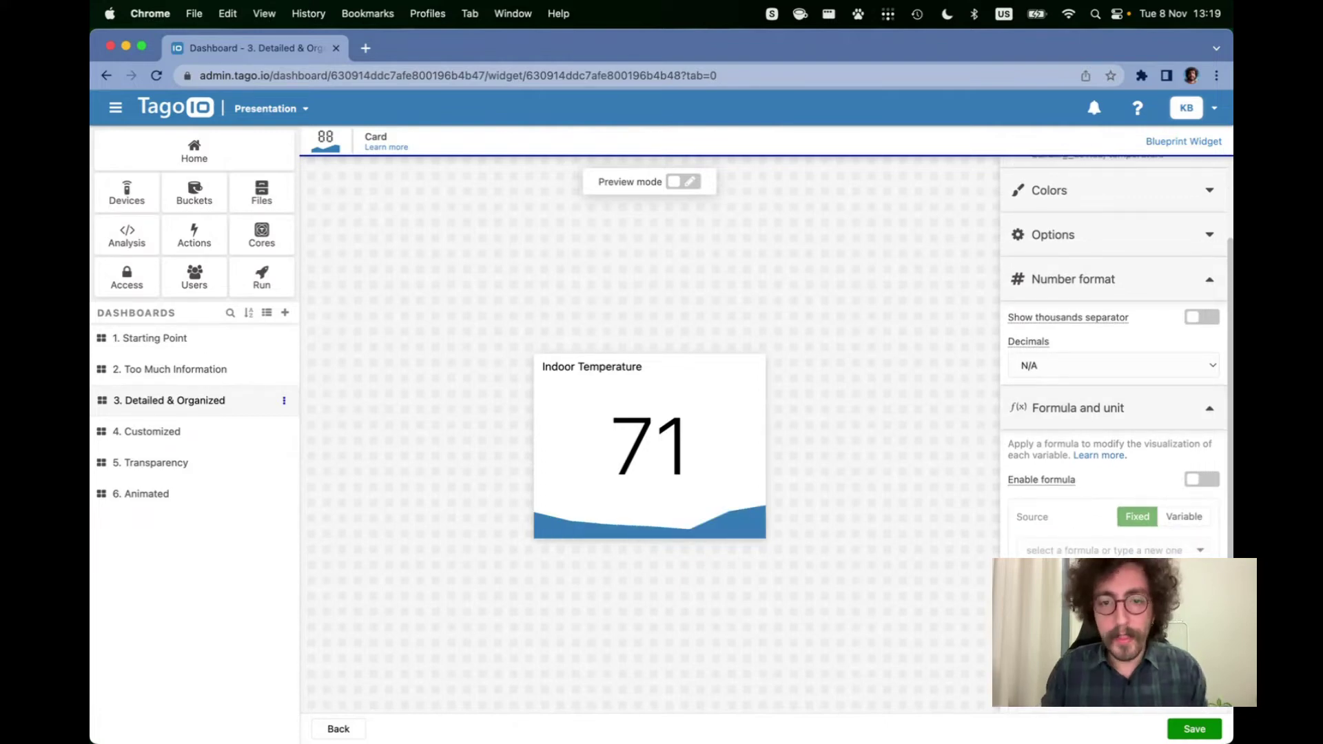
left_click(339, 729)
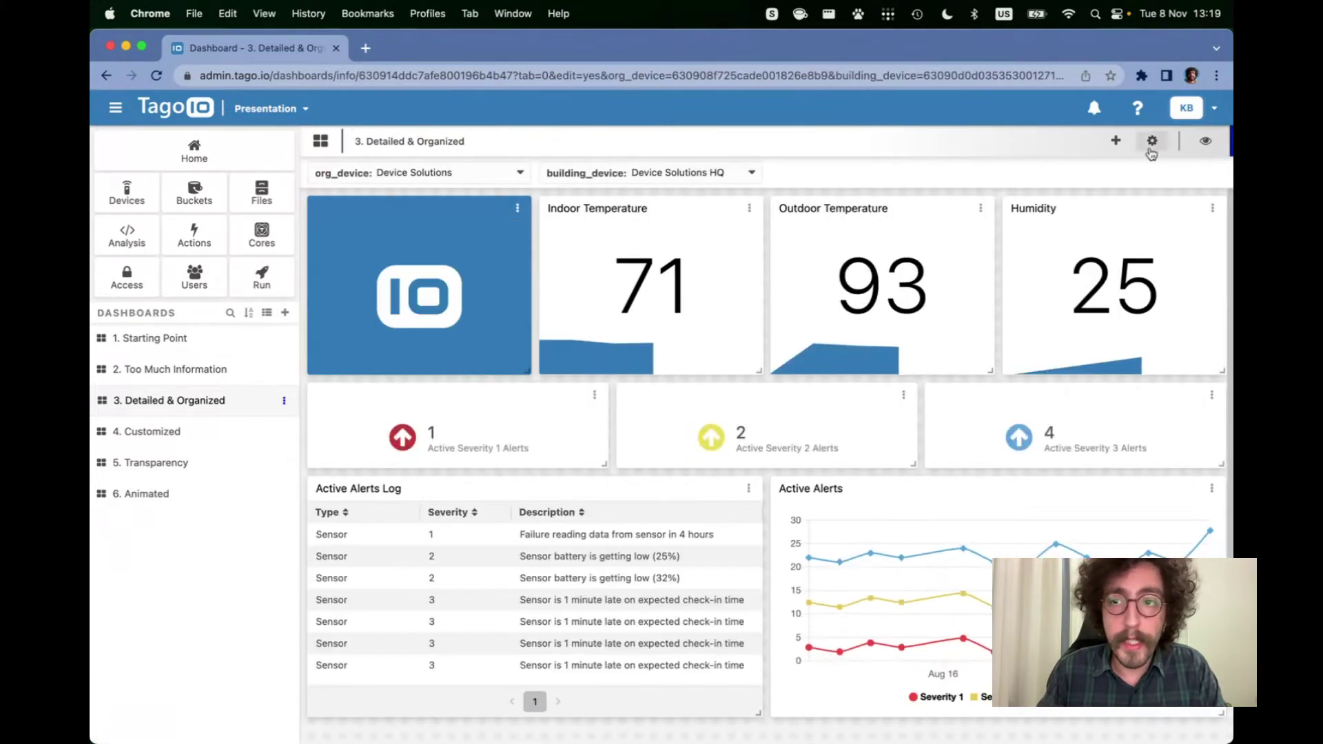
left_click(1205, 141)
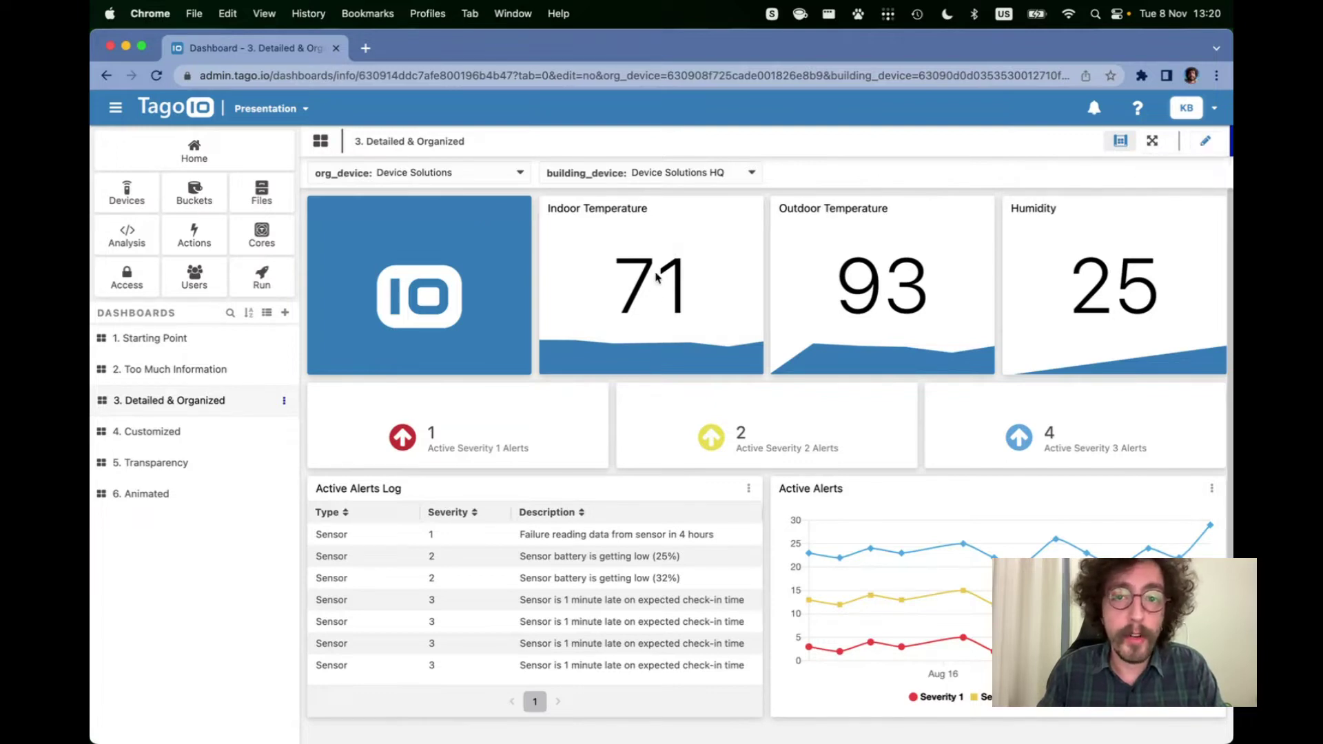
left_click(1204, 142)
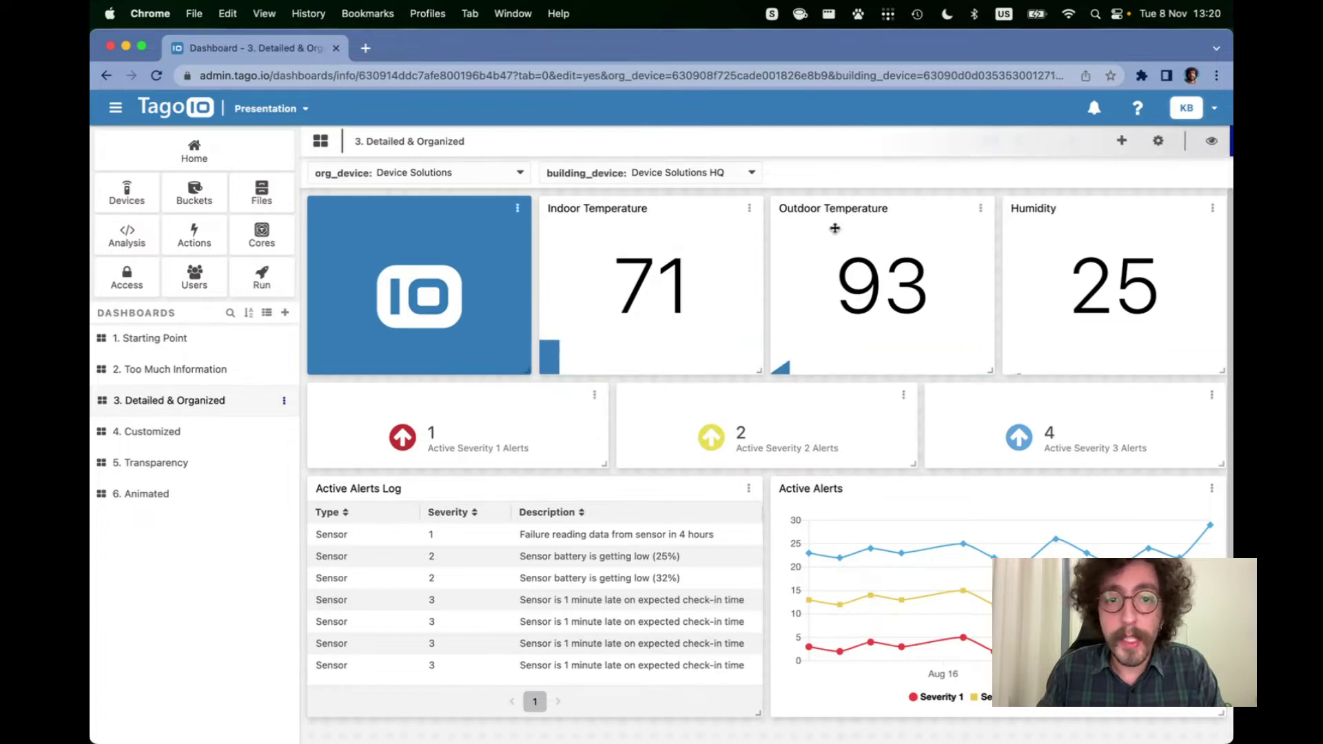
left_click(1218, 140)
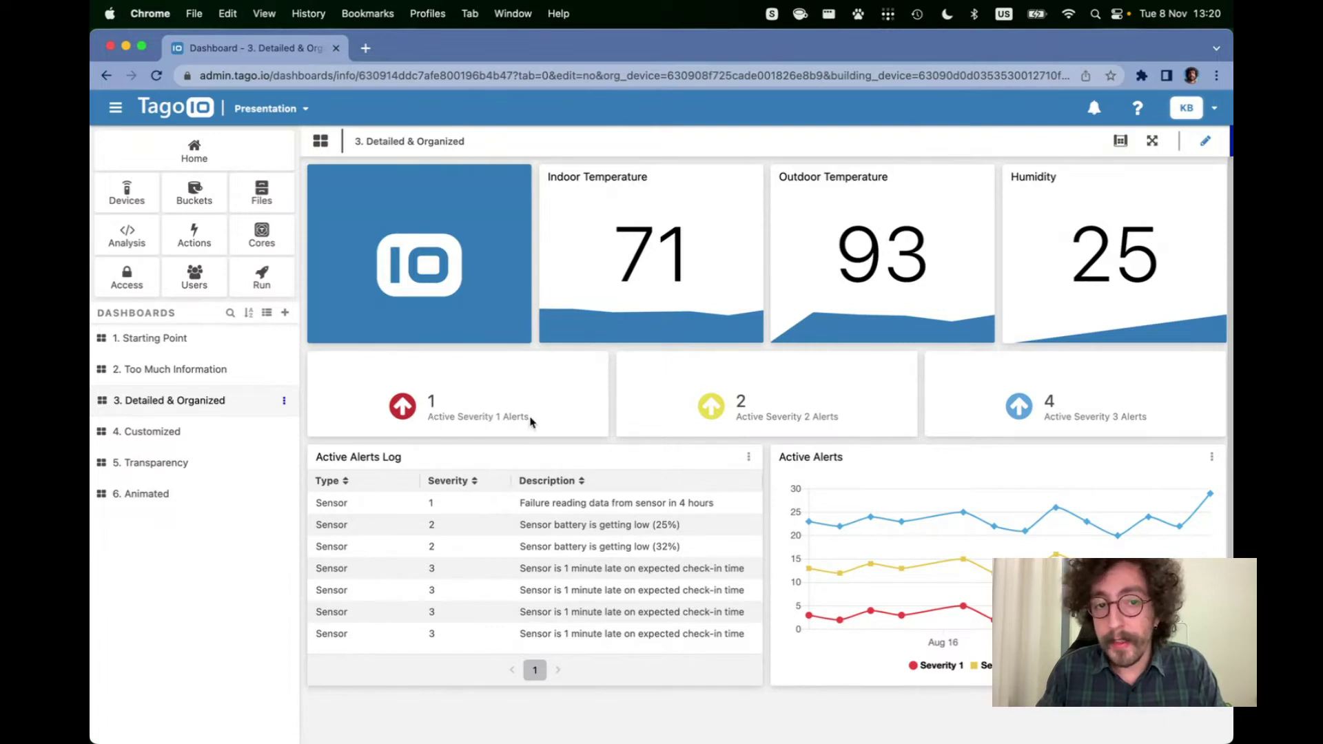
Compare the alert_danger label on 2. Too Much Information with the Active Severity 1 Alerts label on 3. Detailed & Organized
left_click(276, 368)
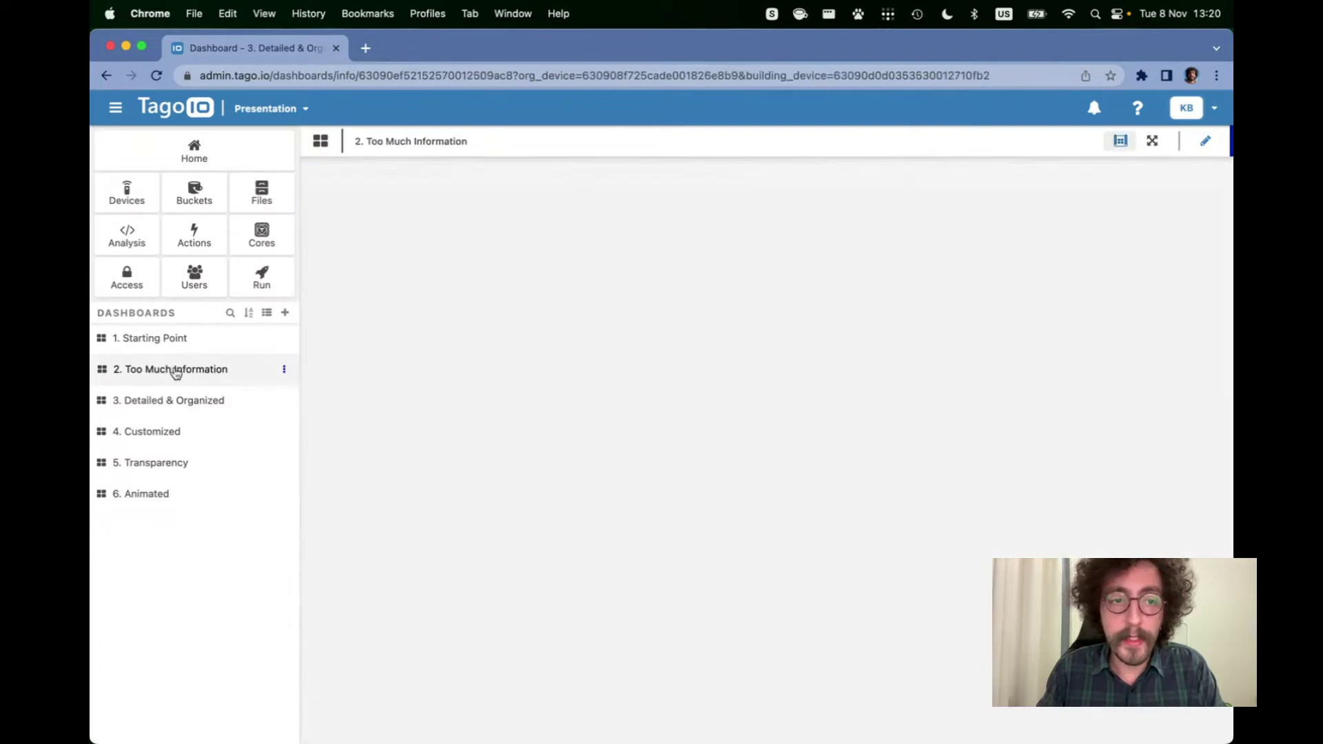
double_click(467, 468)
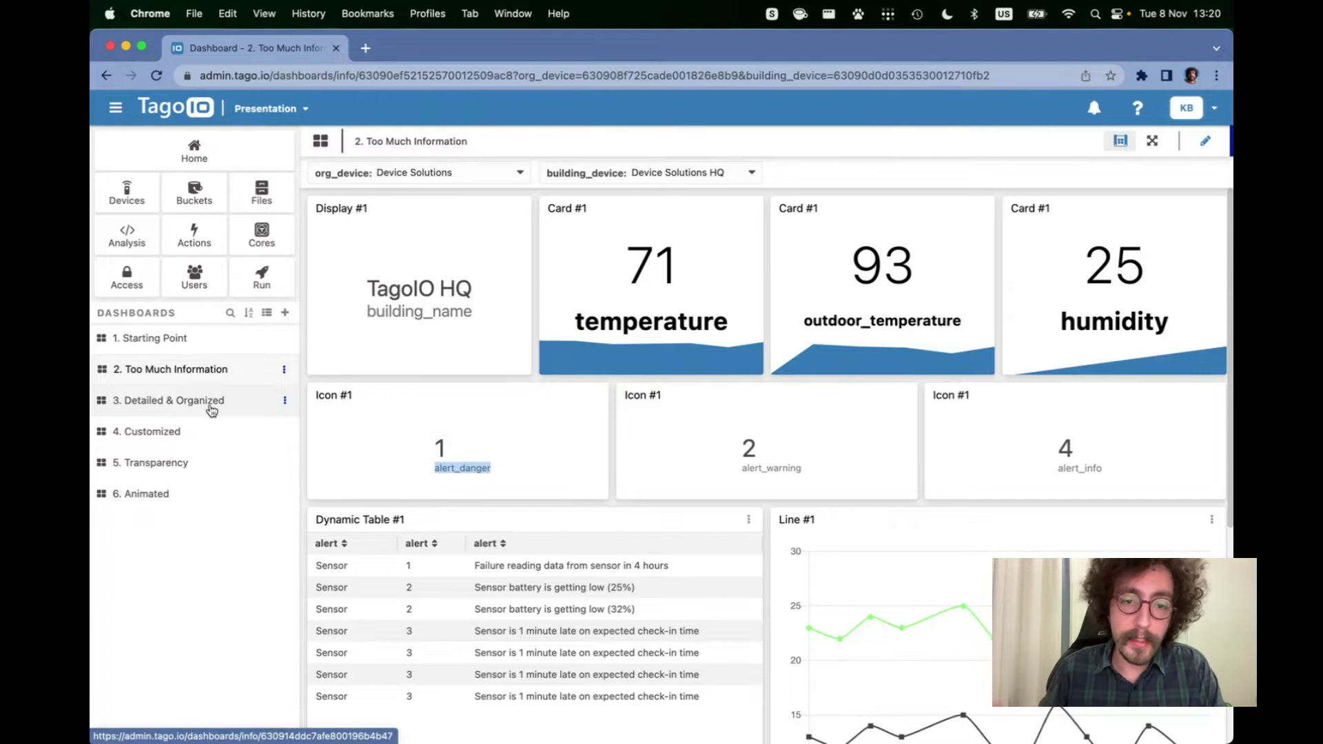
left_click(212, 411)
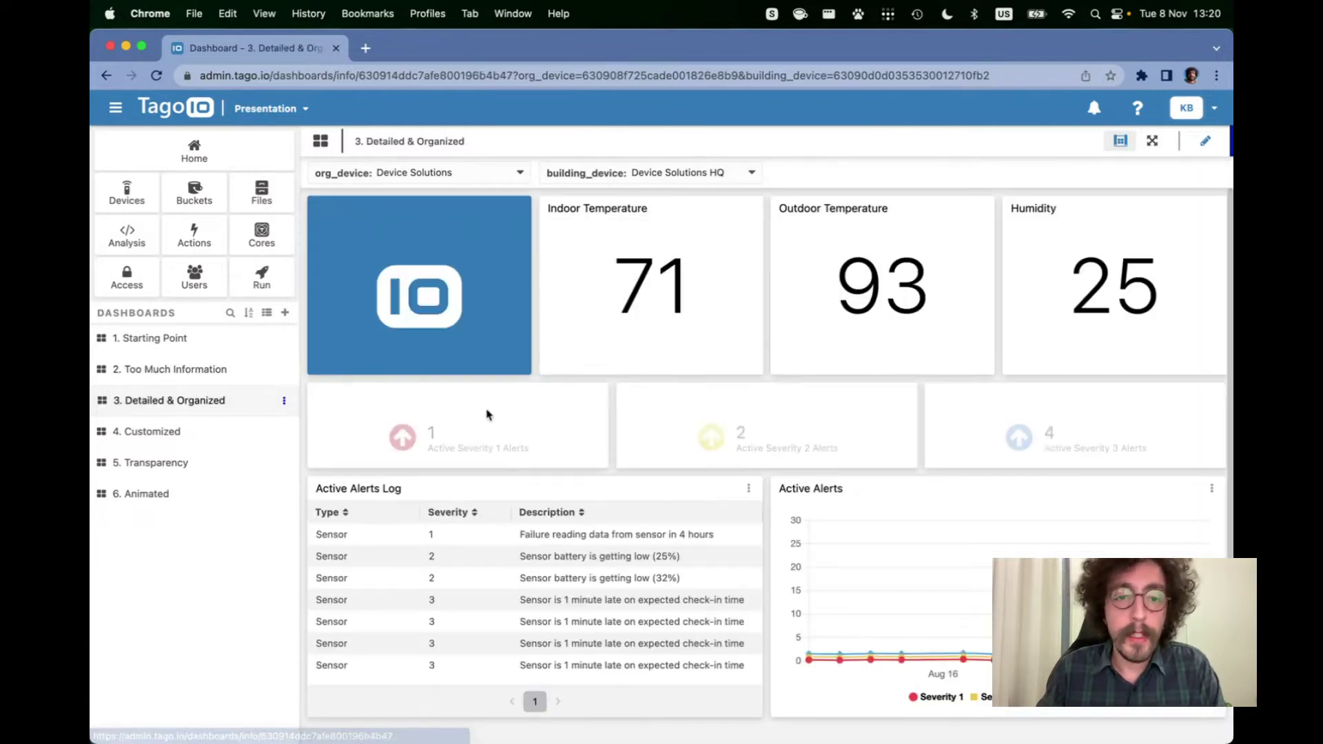
left_click_drag(433, 454, 553, 457)
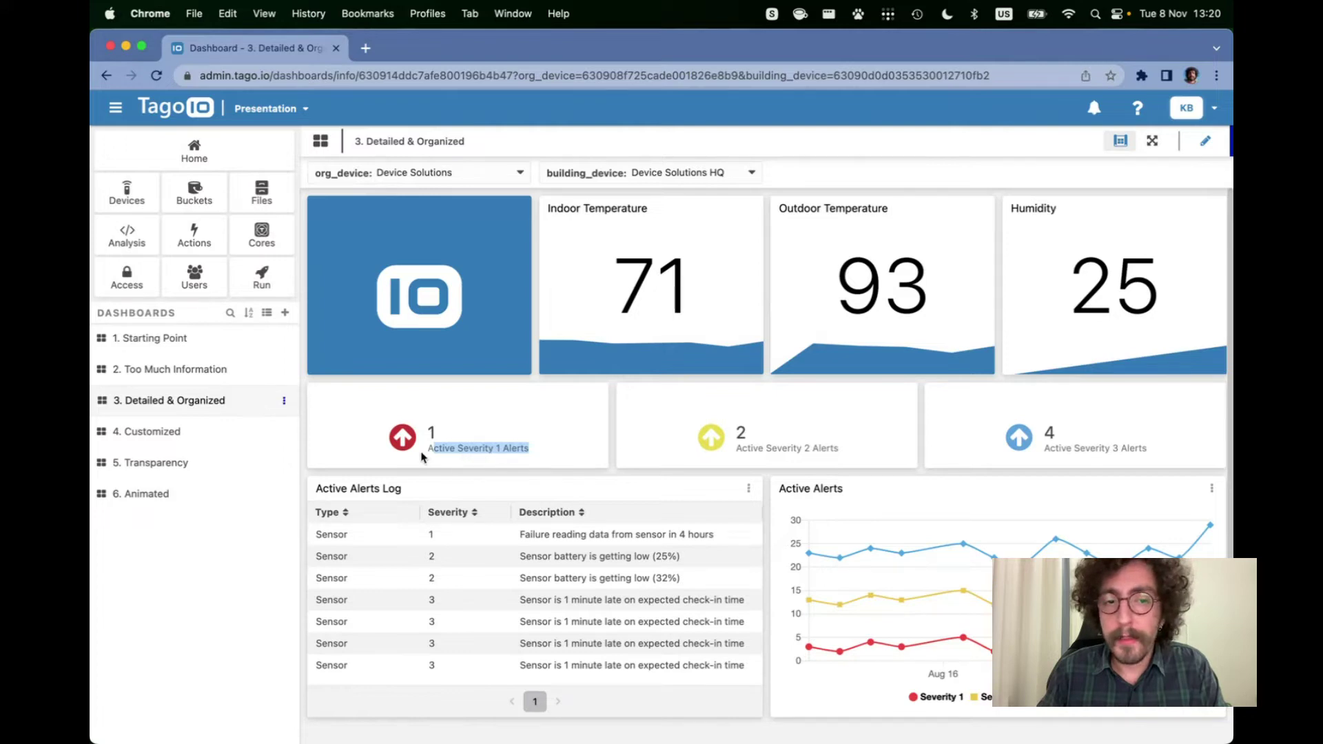
left_click(428, 455)
left_click_drag(428, 454, 533, 453)
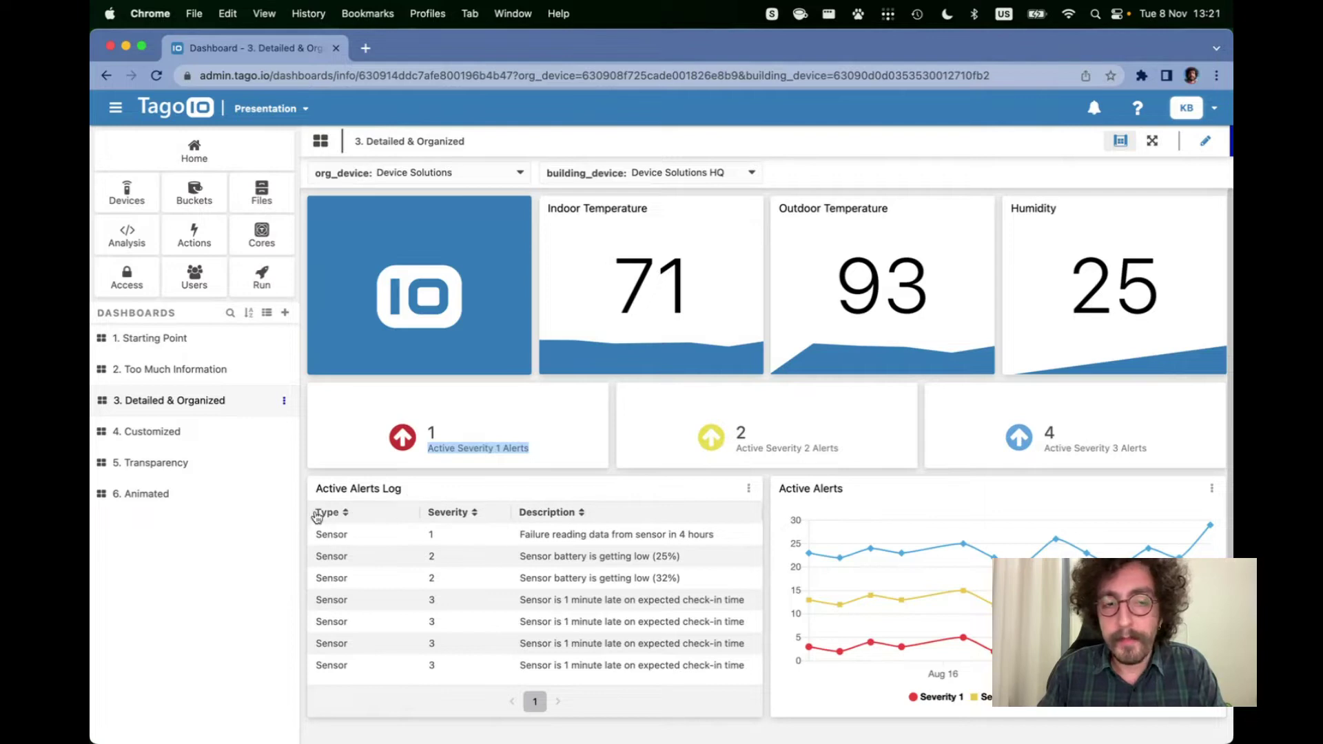
Examine the Severity 1 and Severity 3 curves in the Active Alerts chart against the colored alert icons above
mouse_move(822, 555)
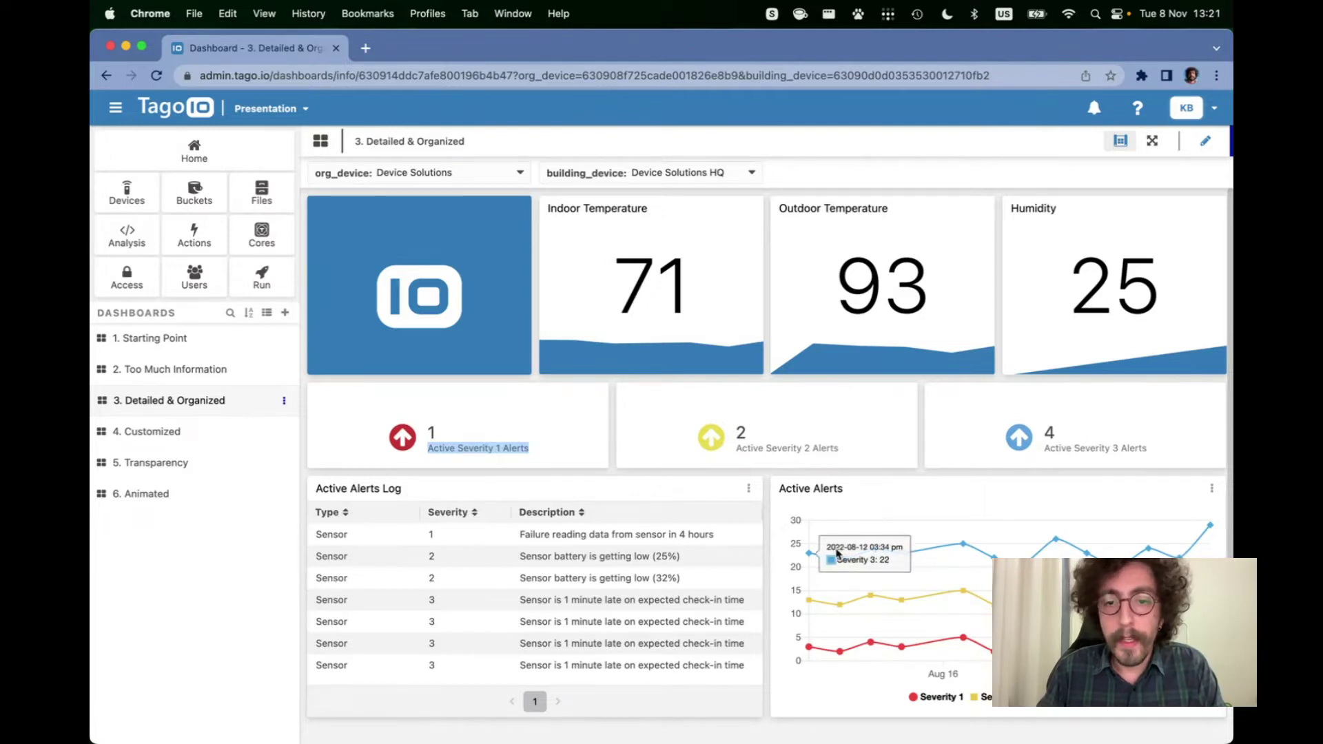
mouse_move(848, 670)
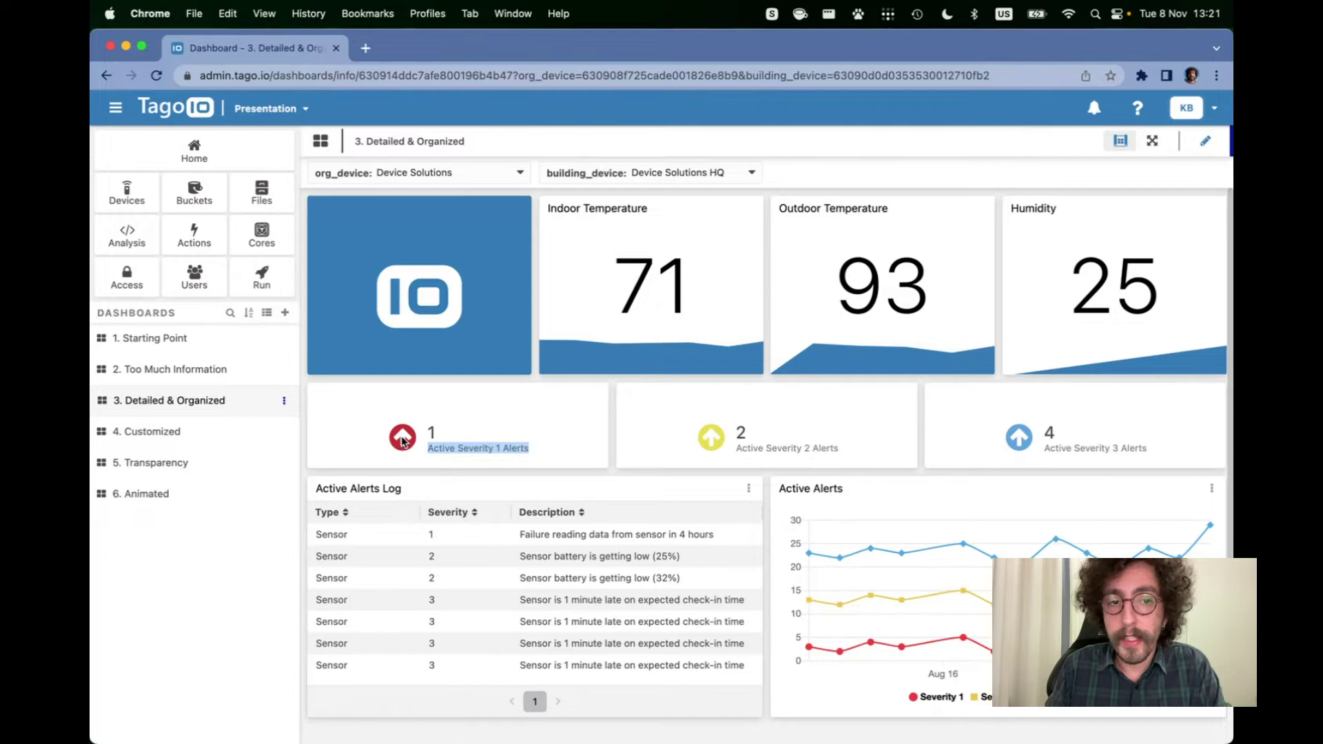
mouse_move(962, 637)
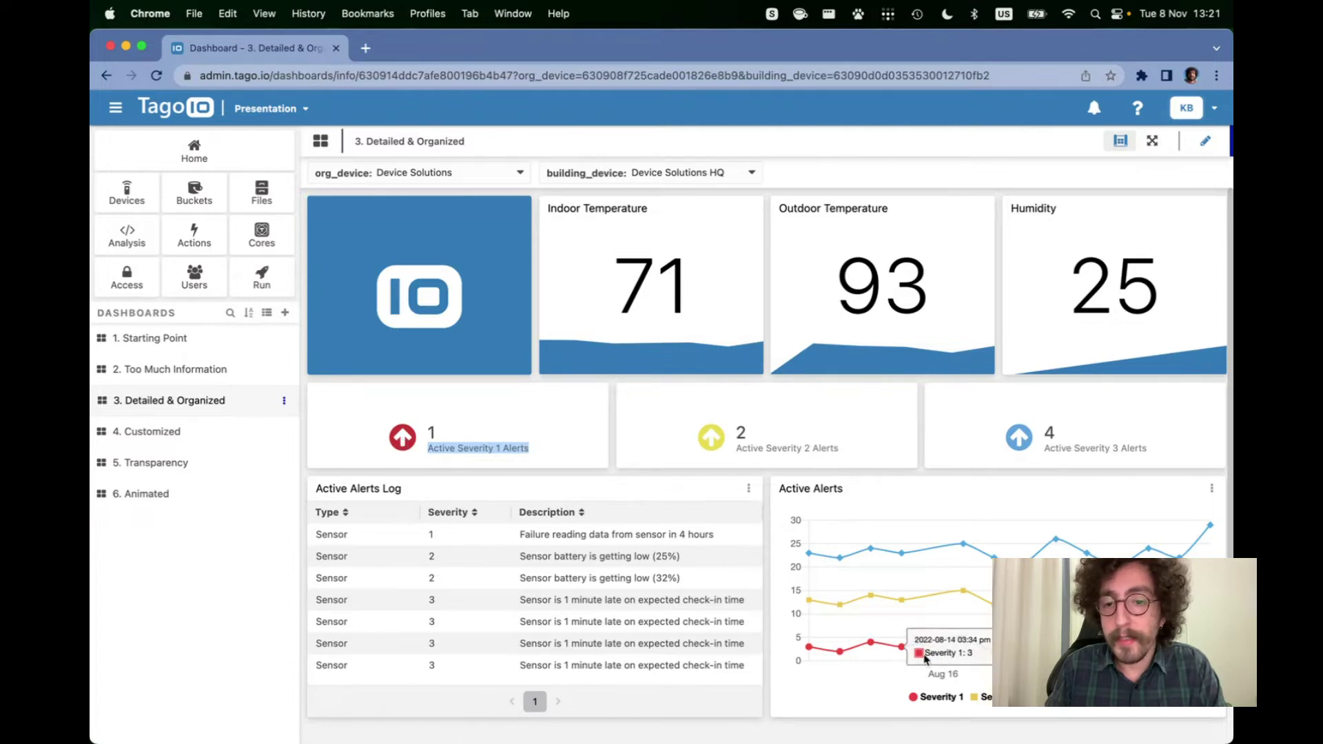
mouse_move(920, 548)
mouse_move(1160, 544)
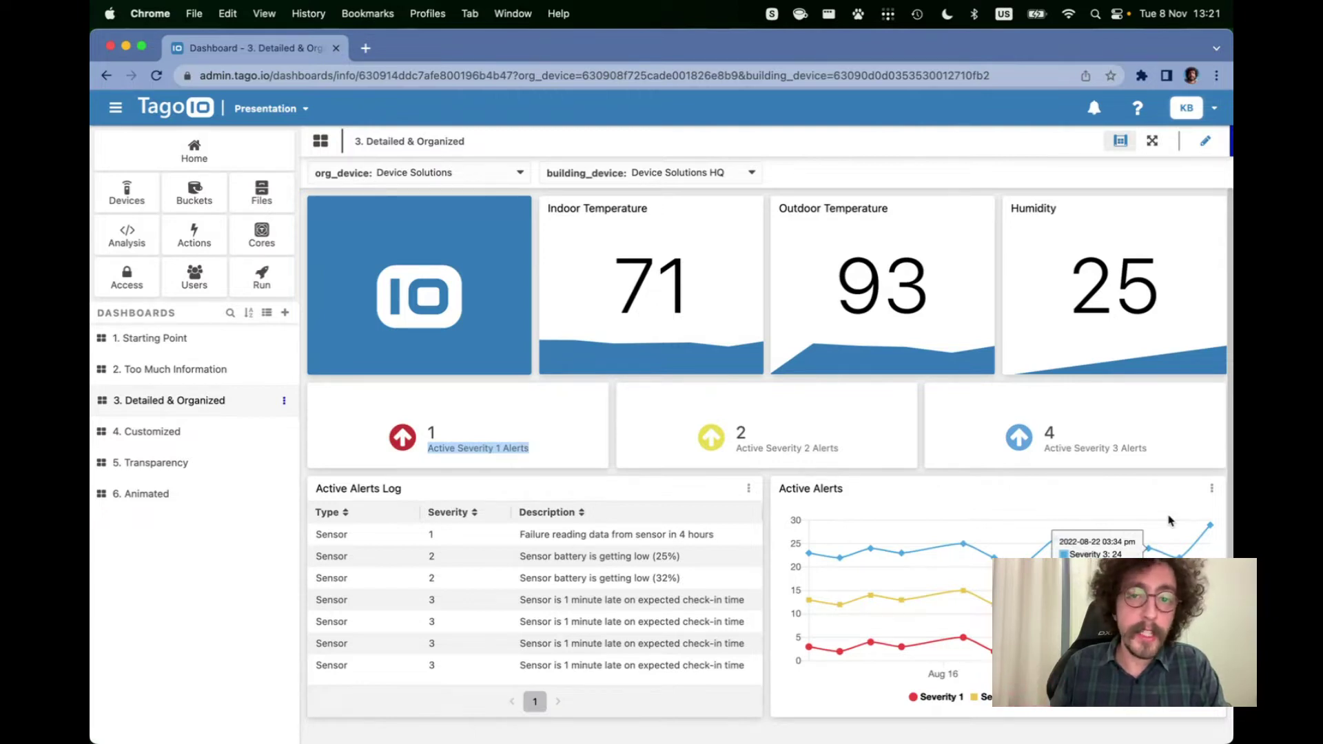
Toggle the blueprint device selectors above the 3. Detailed & Organized dashboard, leaving them hidden
left_click(1121, 141)
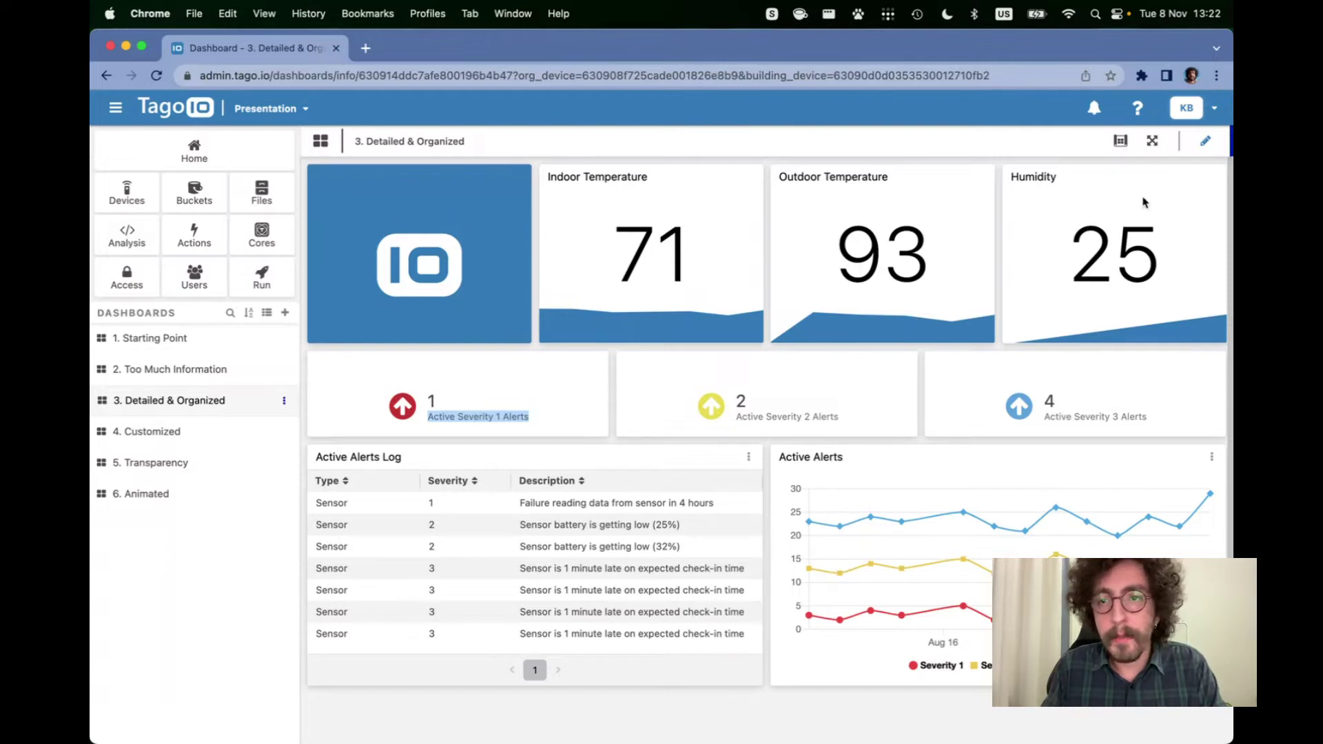
left_click(1119, 140)
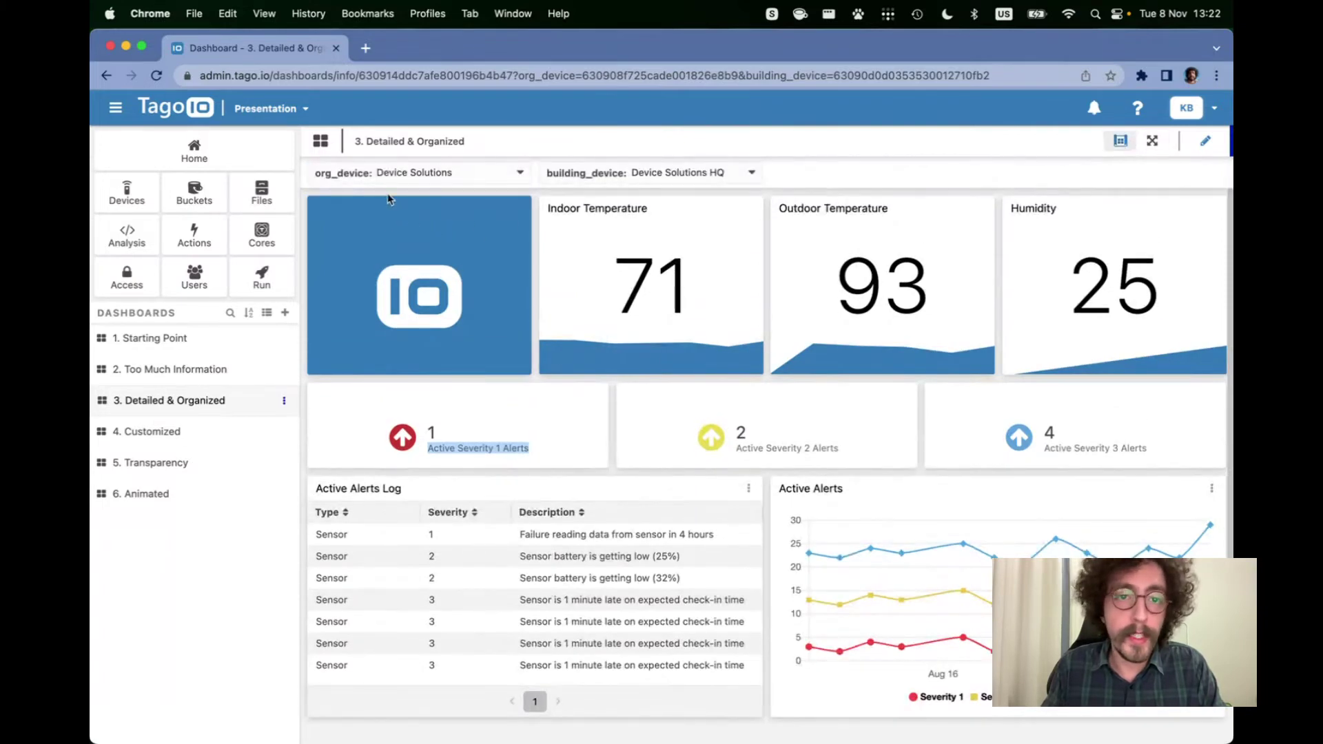
left_click(1120, 141)
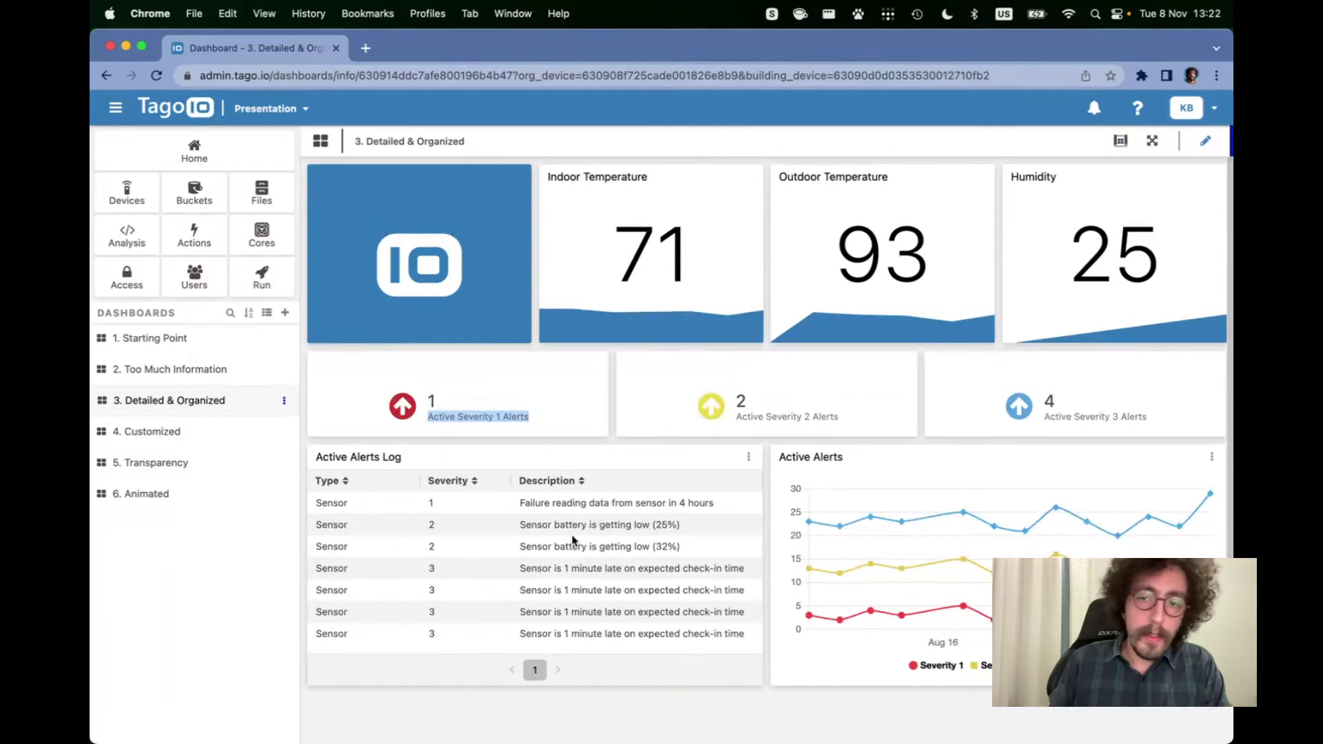
Put the dashboard in edit mode and open the Active Alerts line chart for editing
left_click(1209, 459)
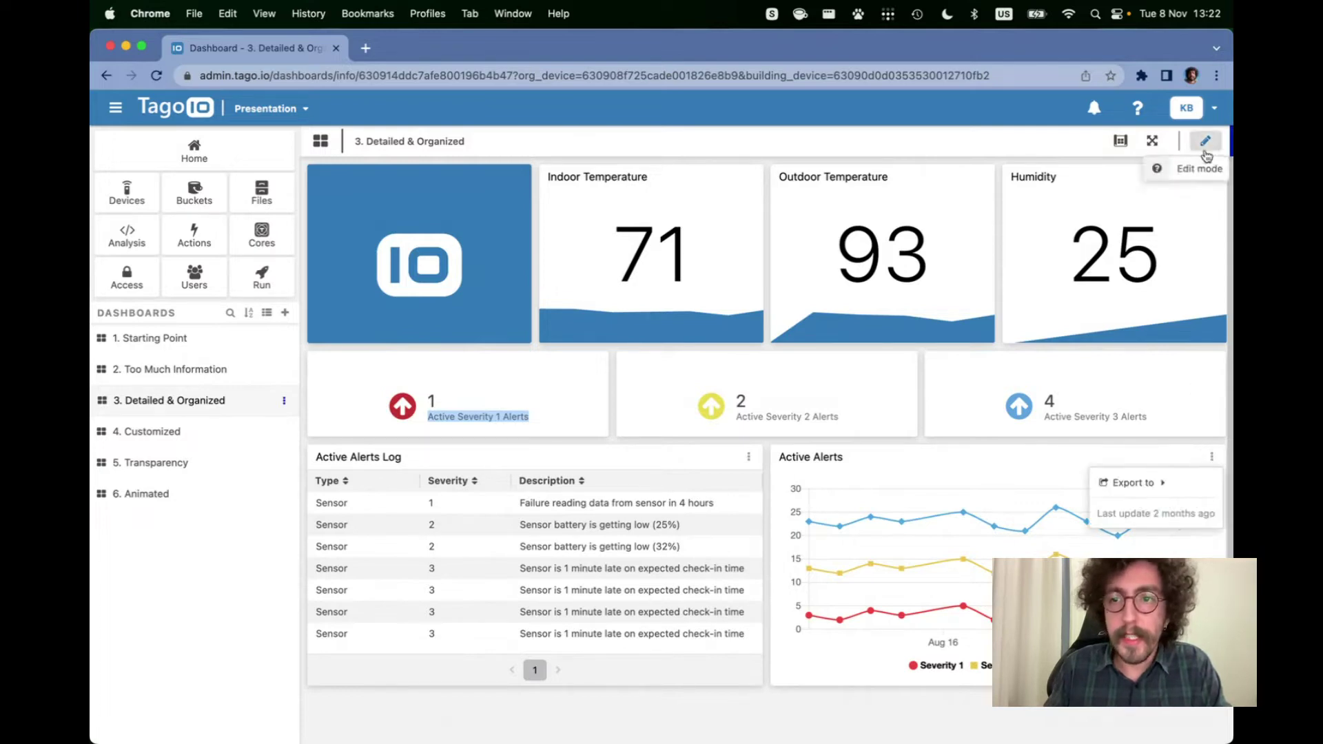
left_click(1205, 141)
left_click(1211, 457)
left_click(1217, 481)
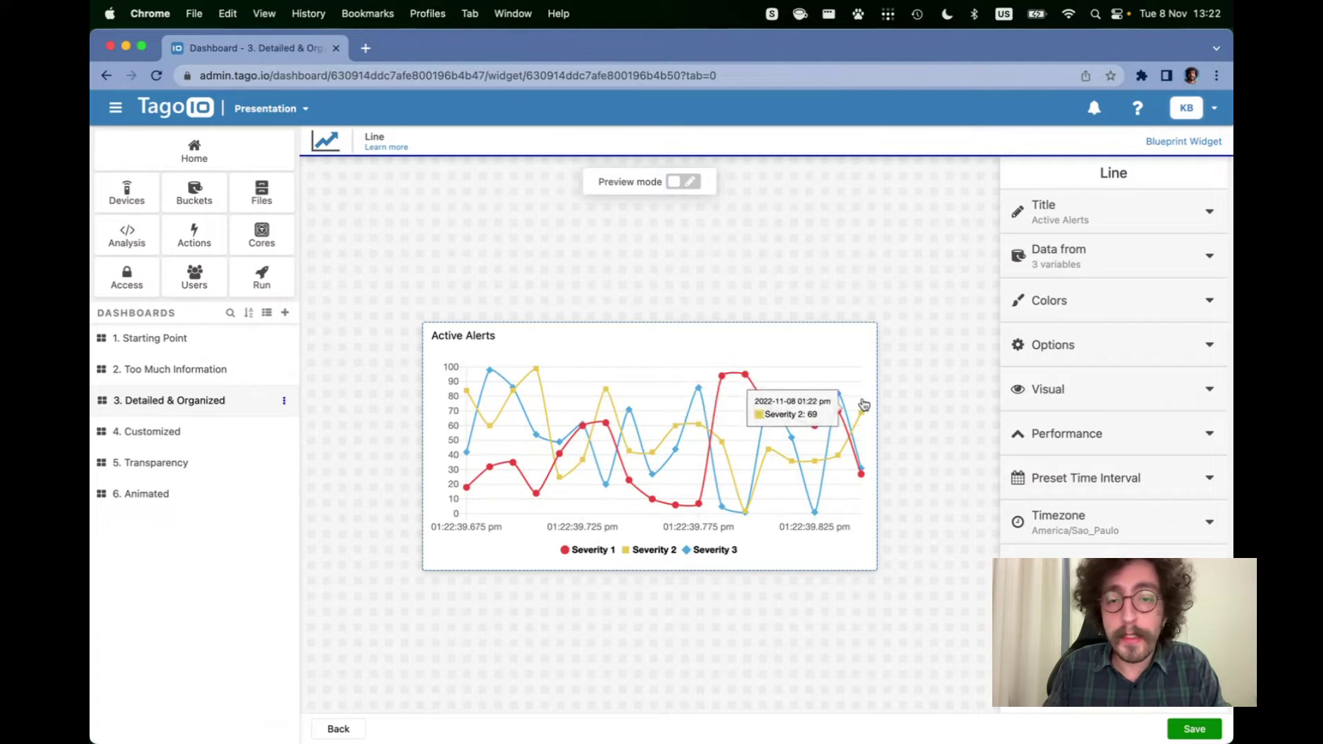
Inspect the Active Alerts chart's data variables and the alias and color settings of alert_danger_count
left_click(1170, 250)
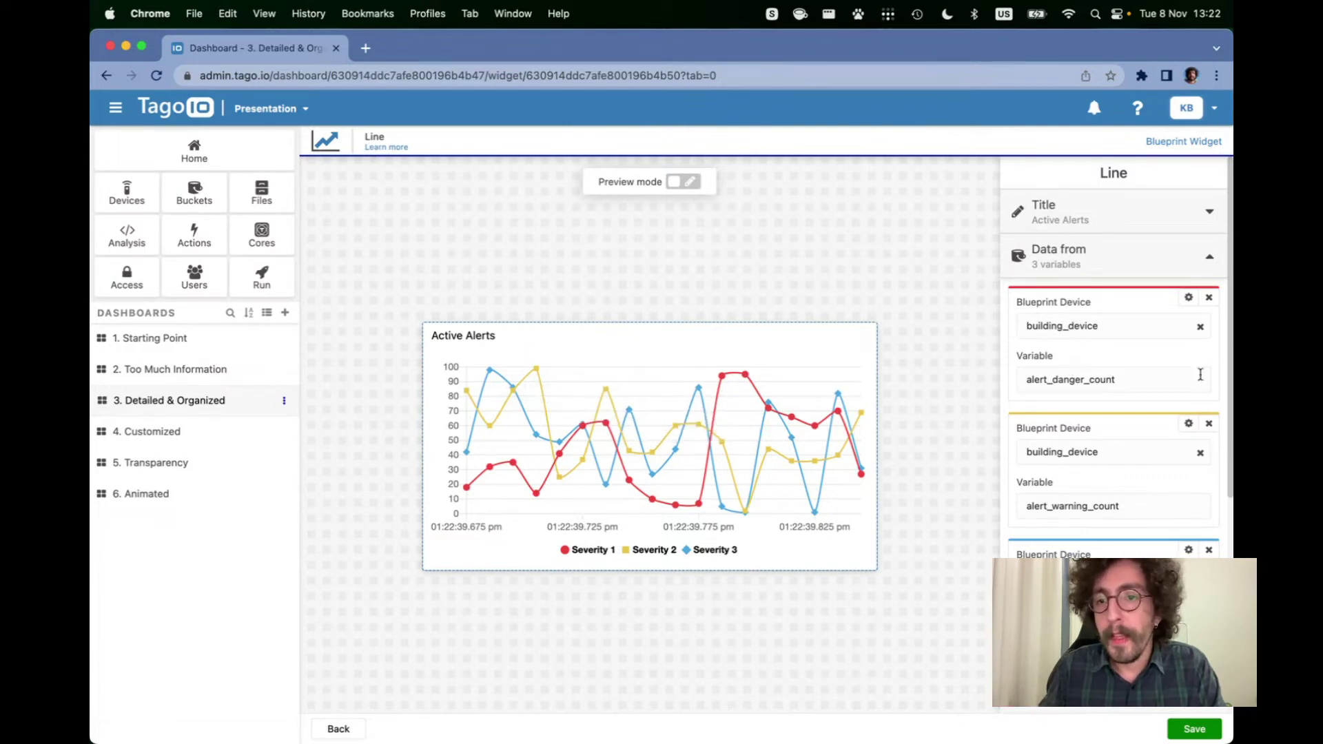
left_click(1186, 299)
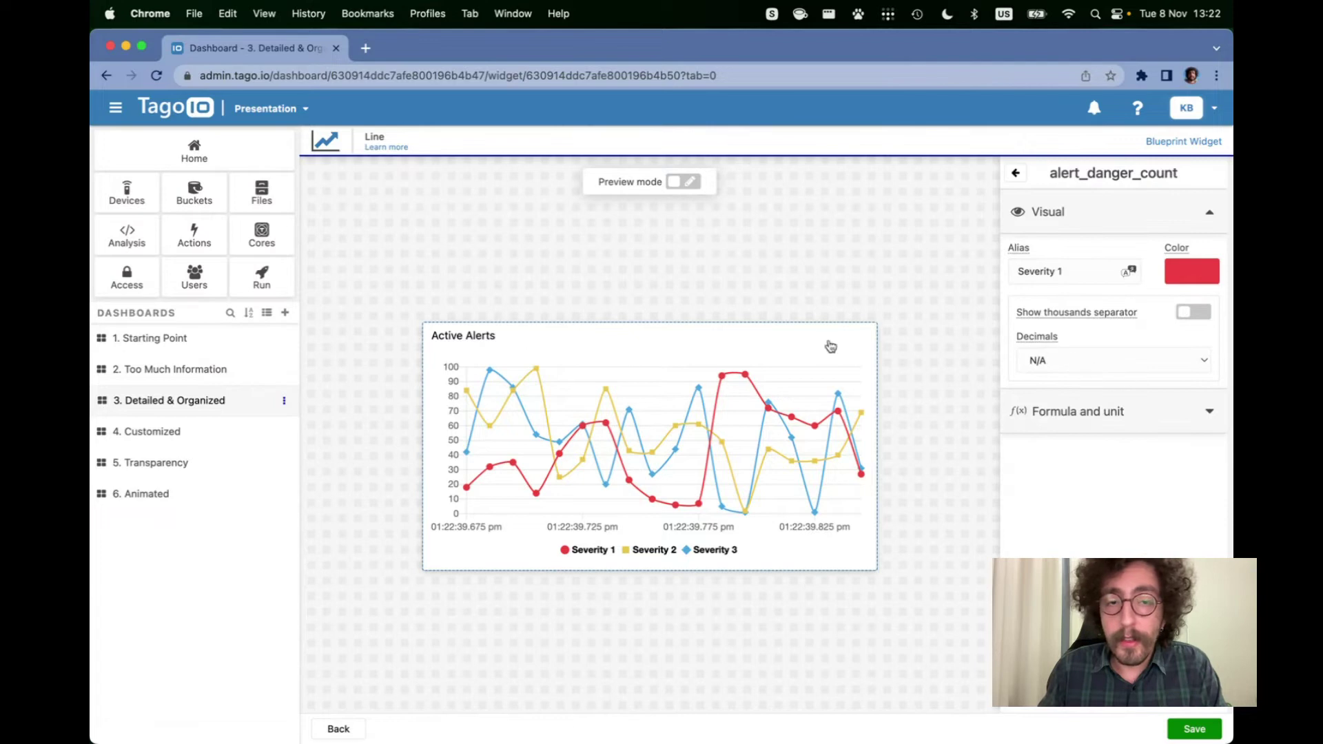
left_click(1017, 173)
left_click(1097, 267)
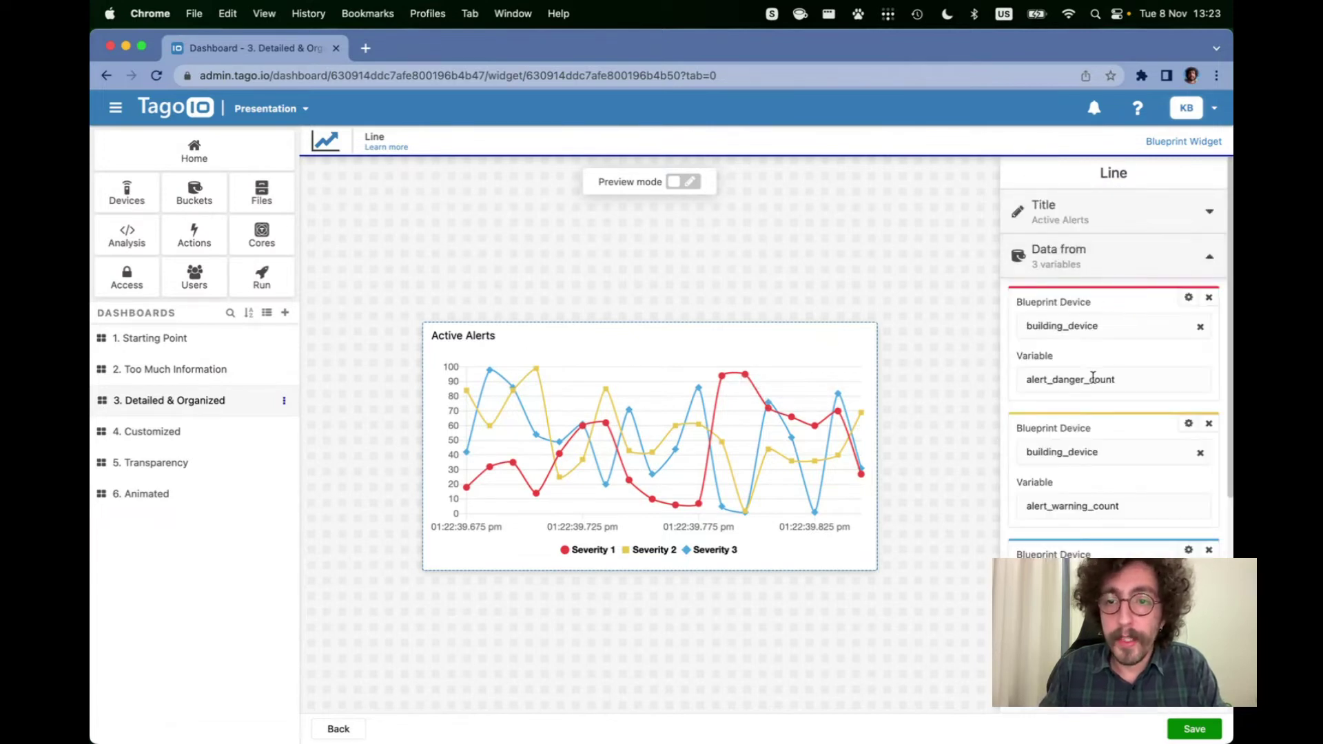
Try the formula $VALUE$ * 2 on the alert_danger_count variable, turn the formula off and return to the chart settings
double_click(1073, 380)
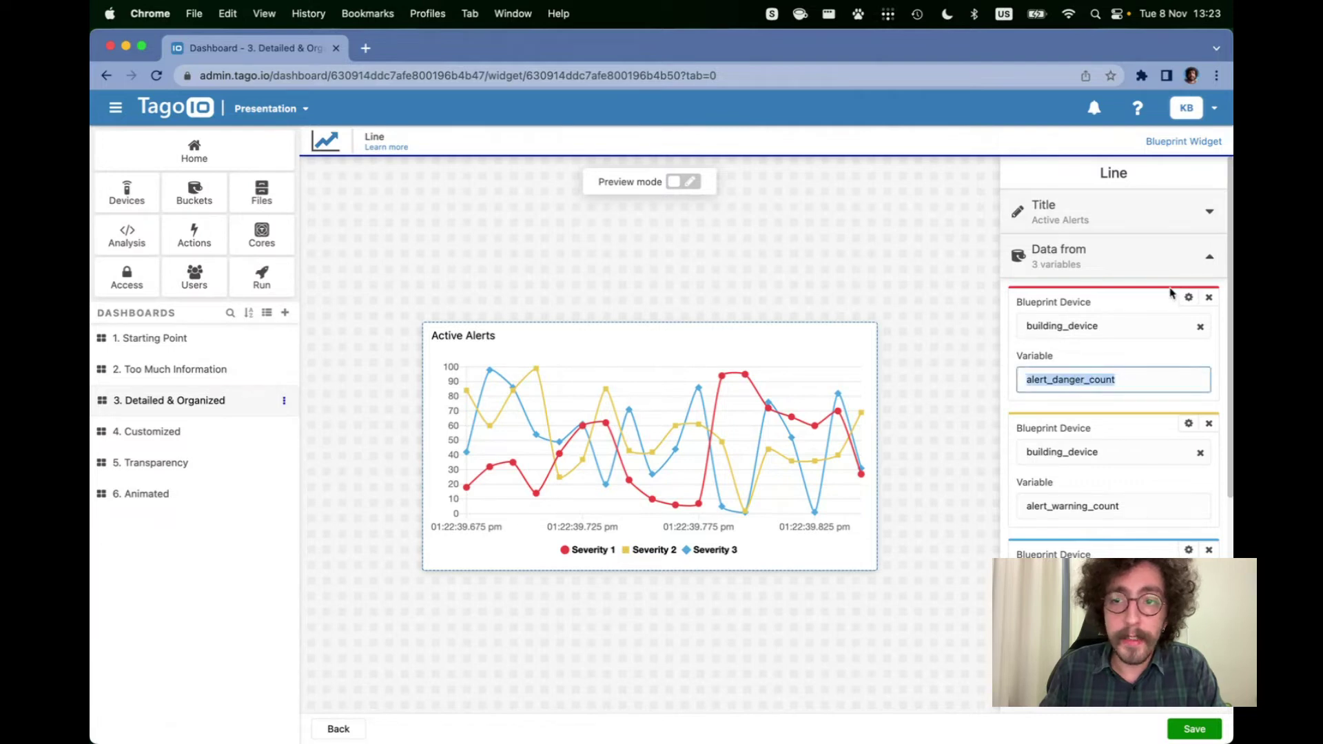
left_click(1188, 301)
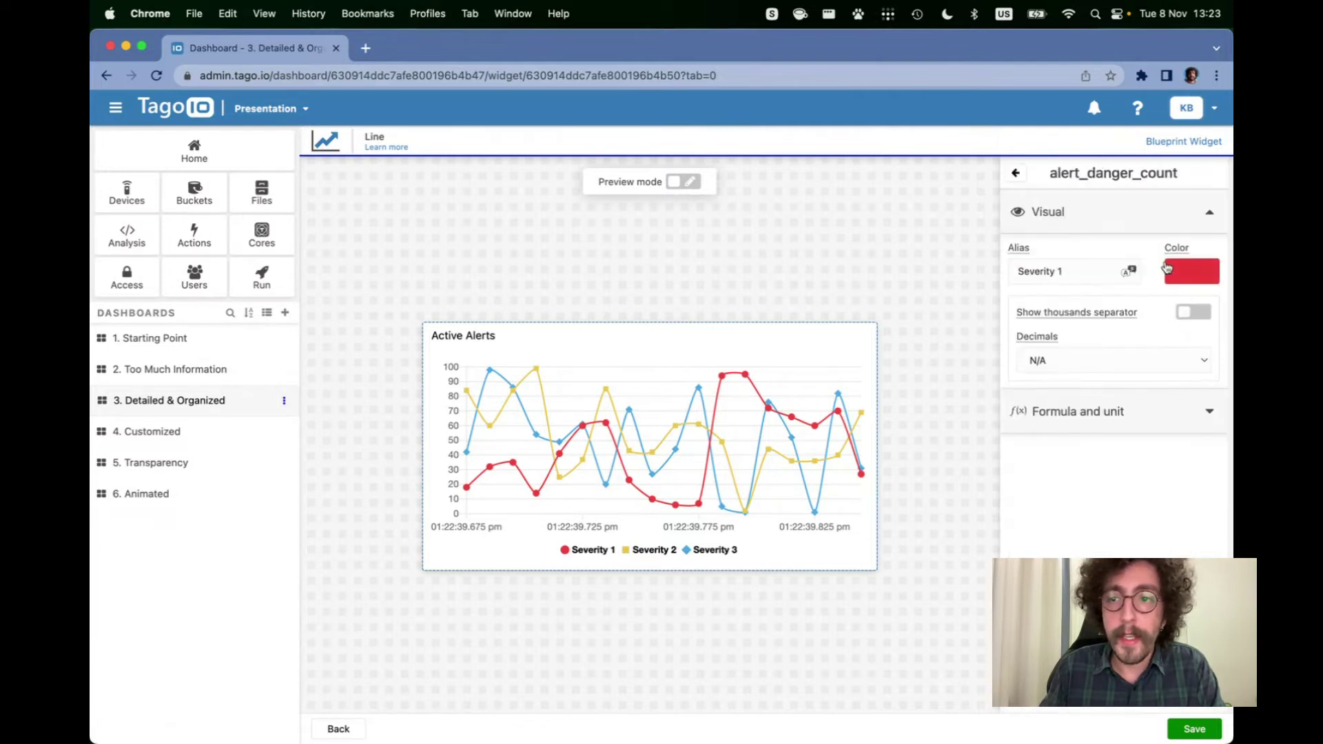
left_click(1120, 414)
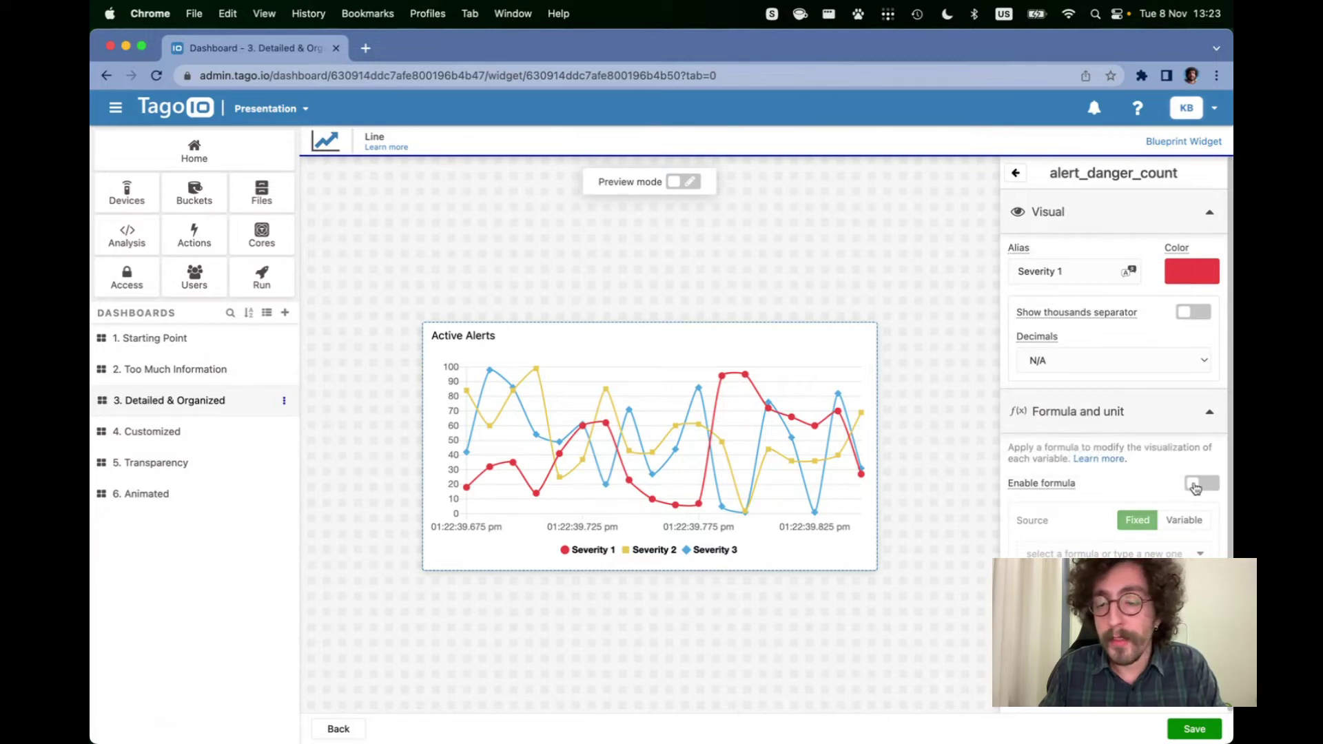
left_click(1196, 486)
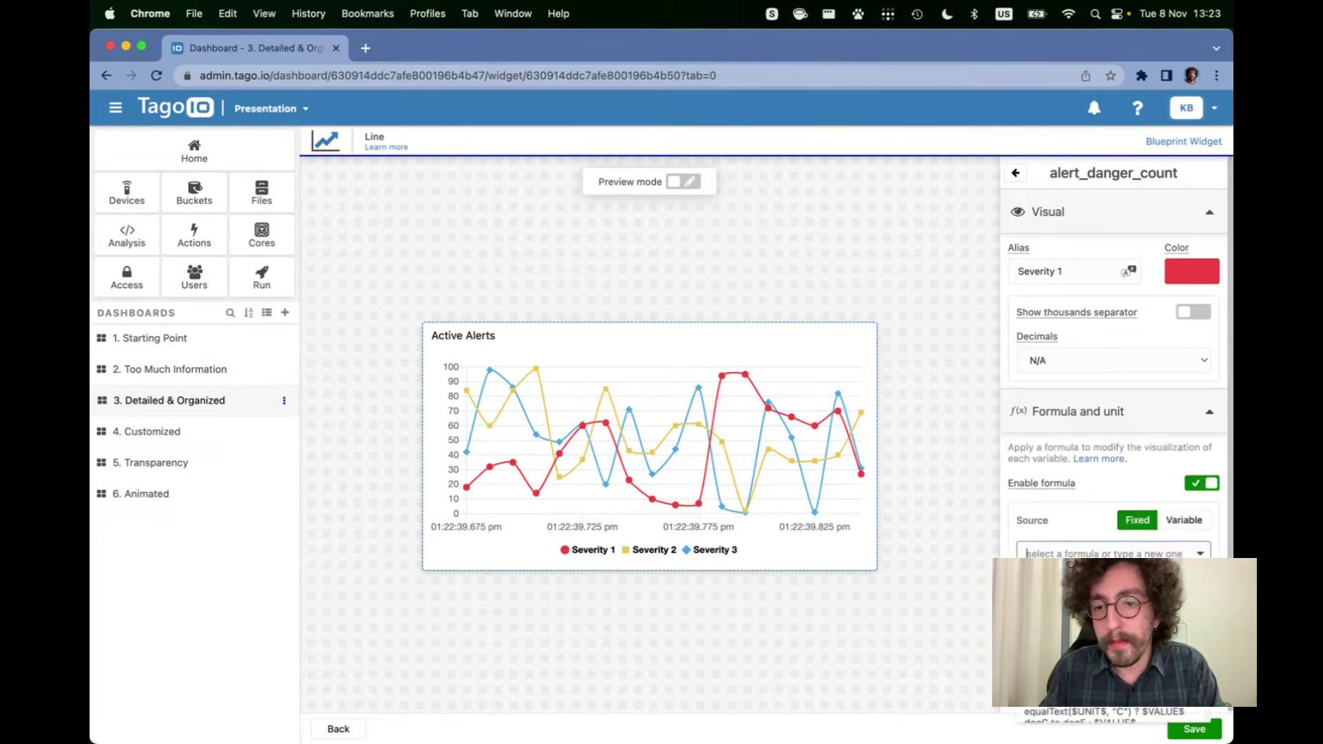
left_click(1075, 584)
left_click(1076, 554)
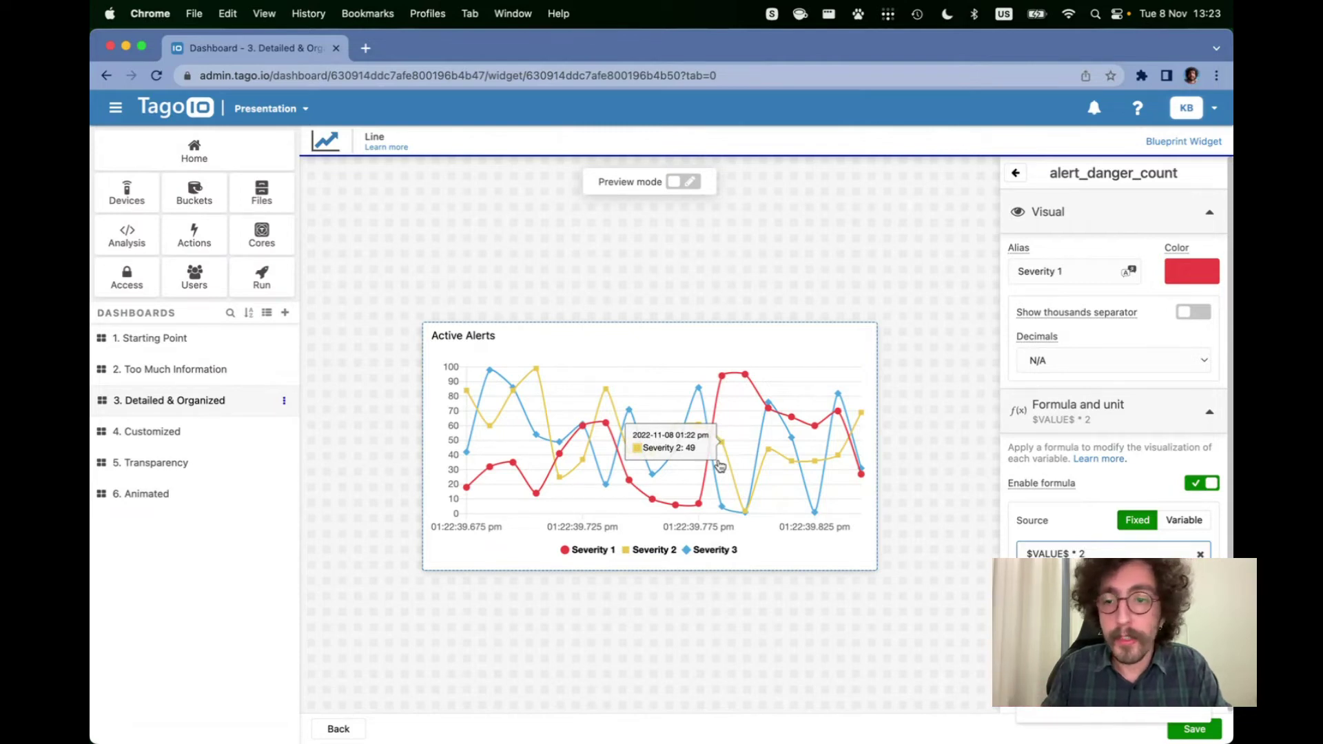
left_click(1111, 477)
left_click(1183, 488)
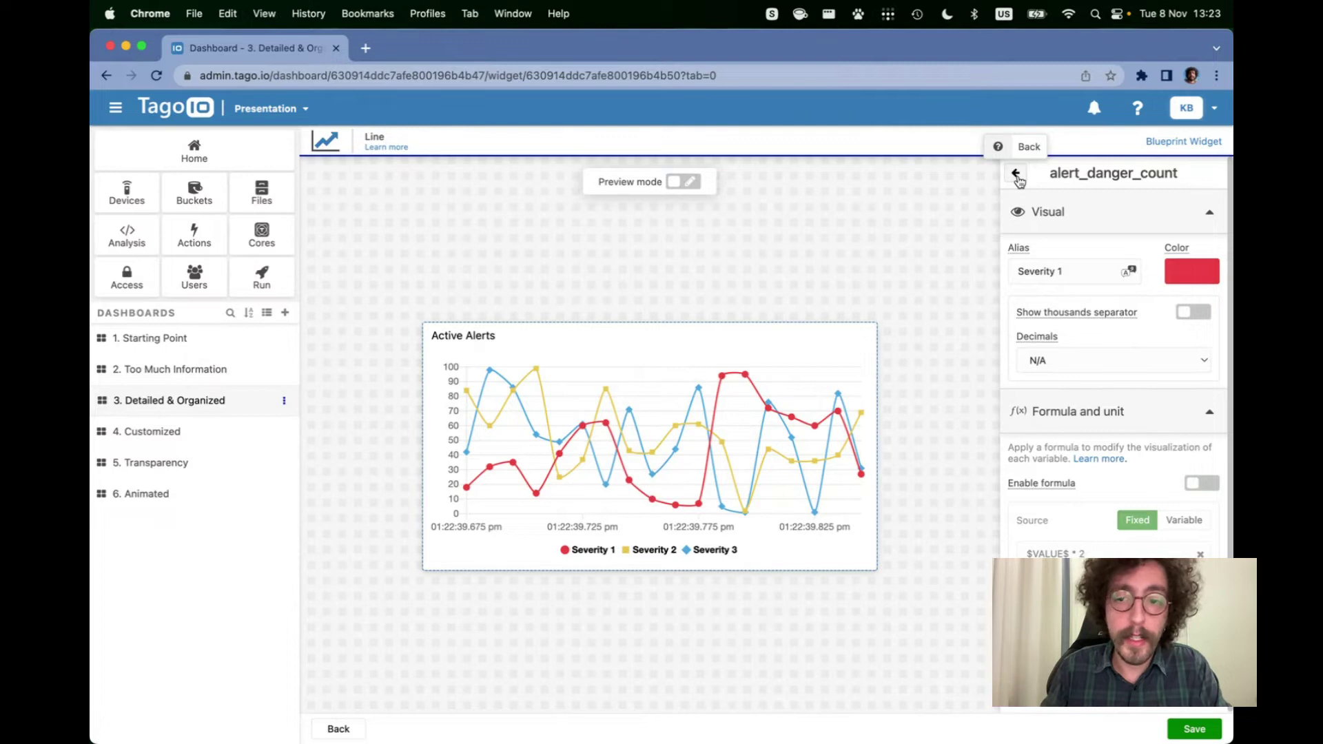
mouse_move(1044, 486)
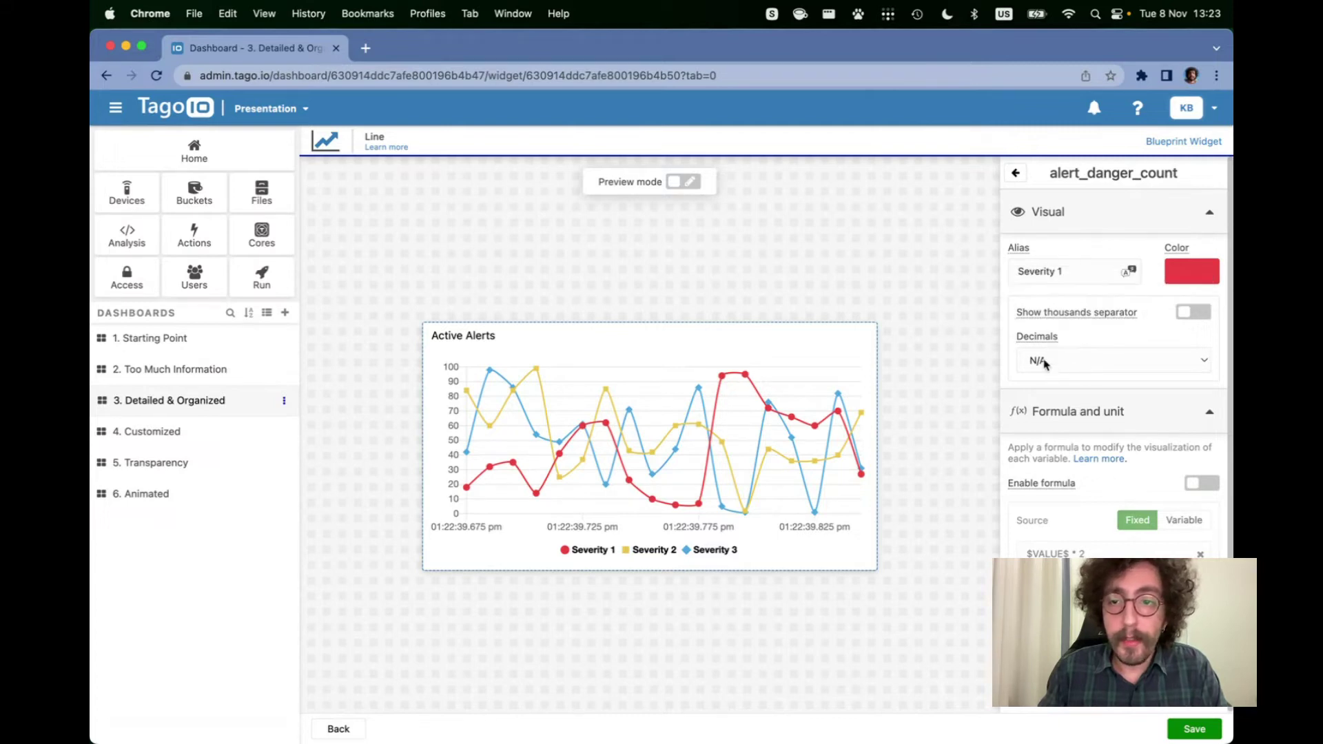
left_click(1015, 173)
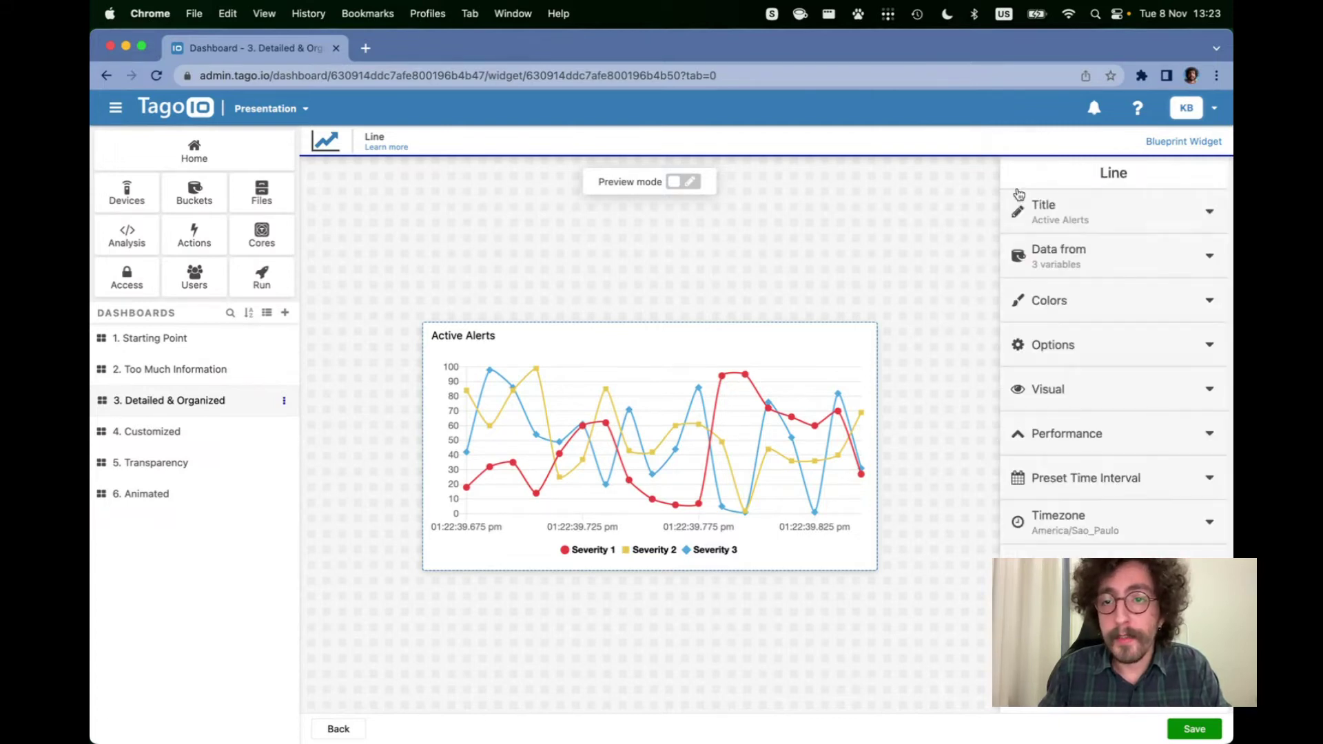
Try the Step line shape in the Active Alerts chart's visual settings
left_click(1091, 392)
mouse_move(1085, 462)
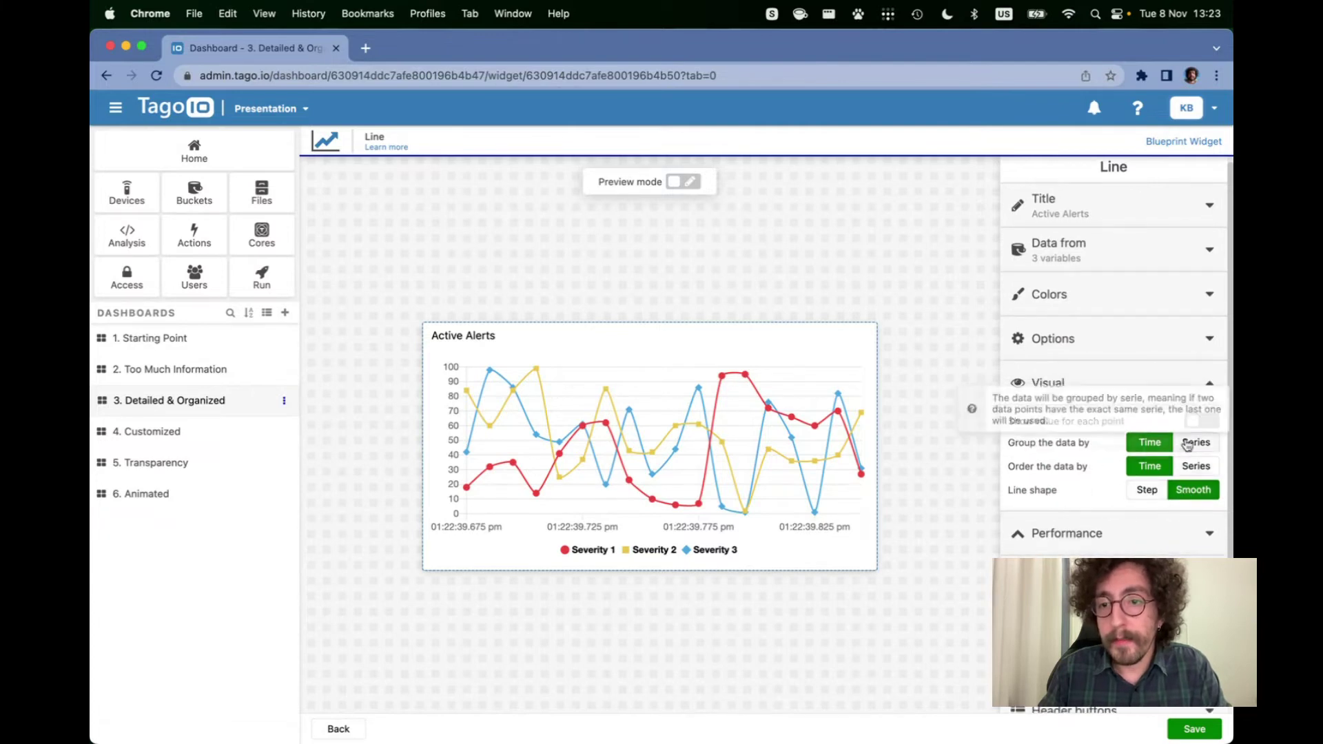
left_click(1150, 490)
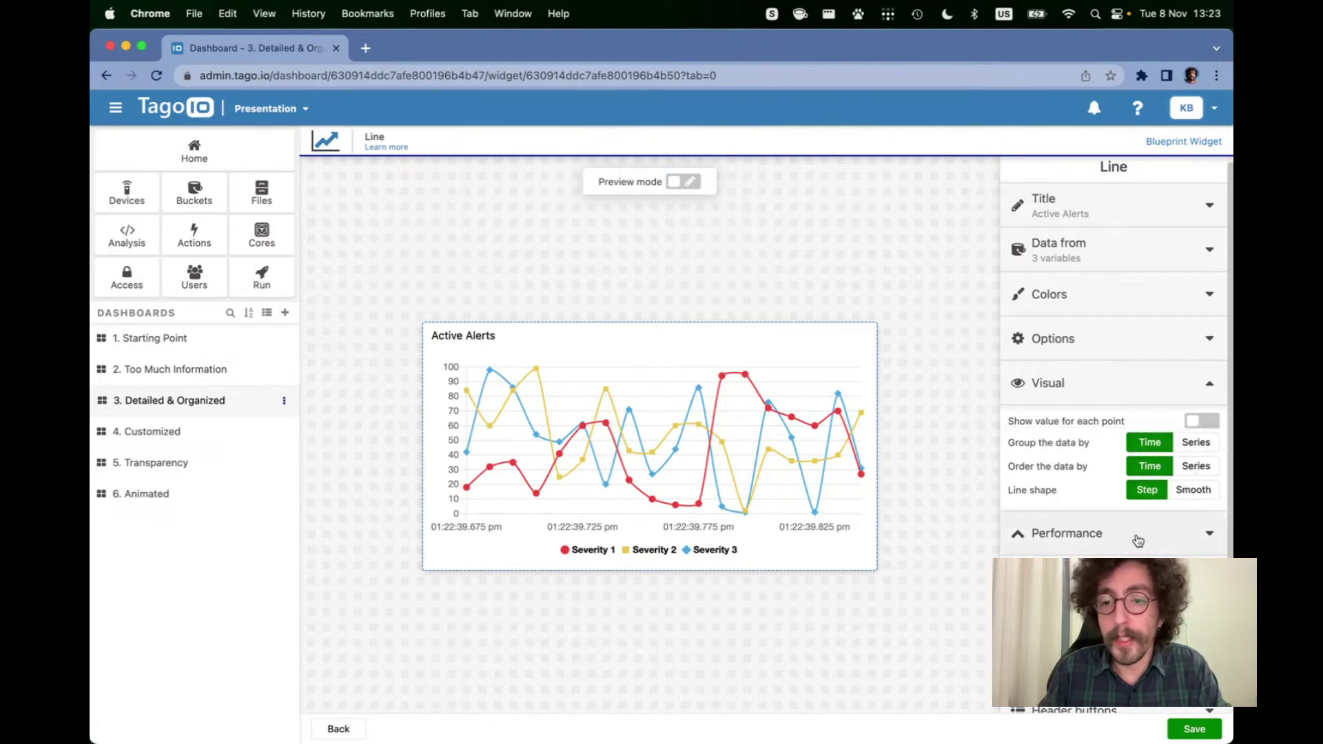
scroll(1116, 537, "down", 1)
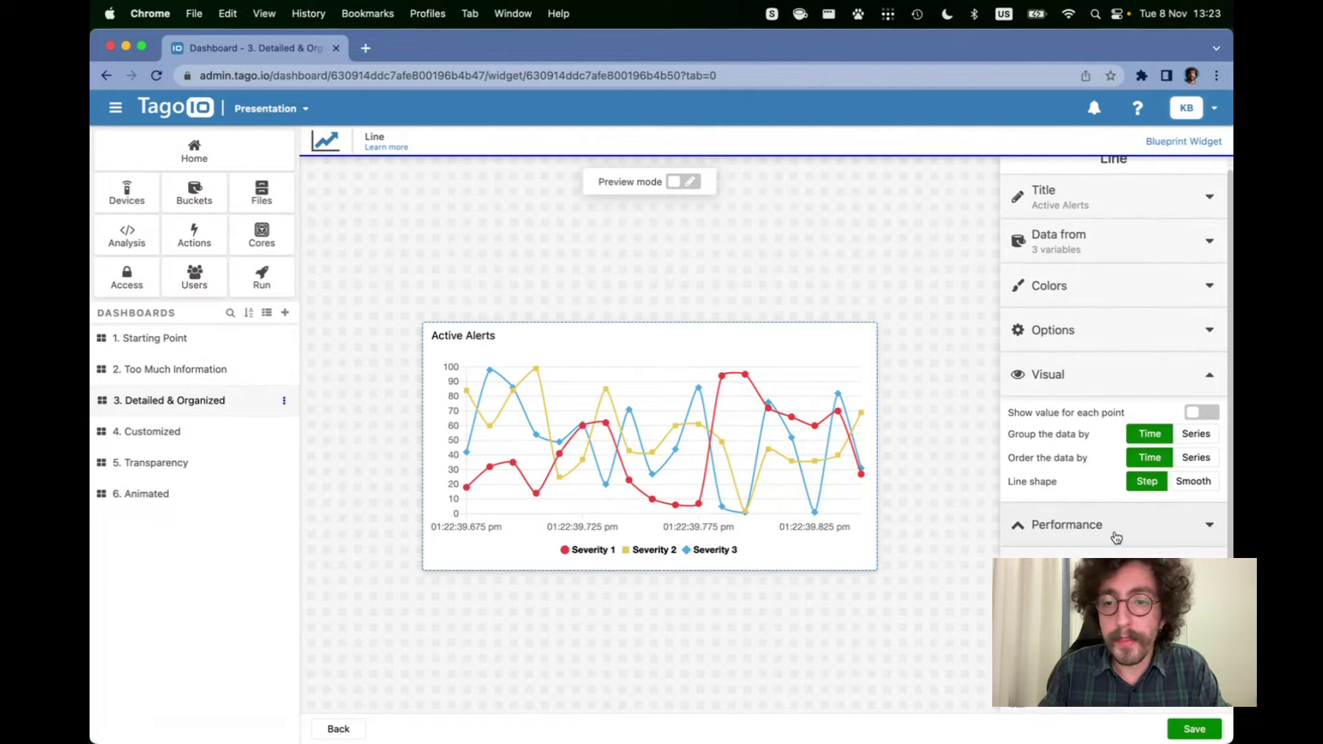
left_click(1087, 383)
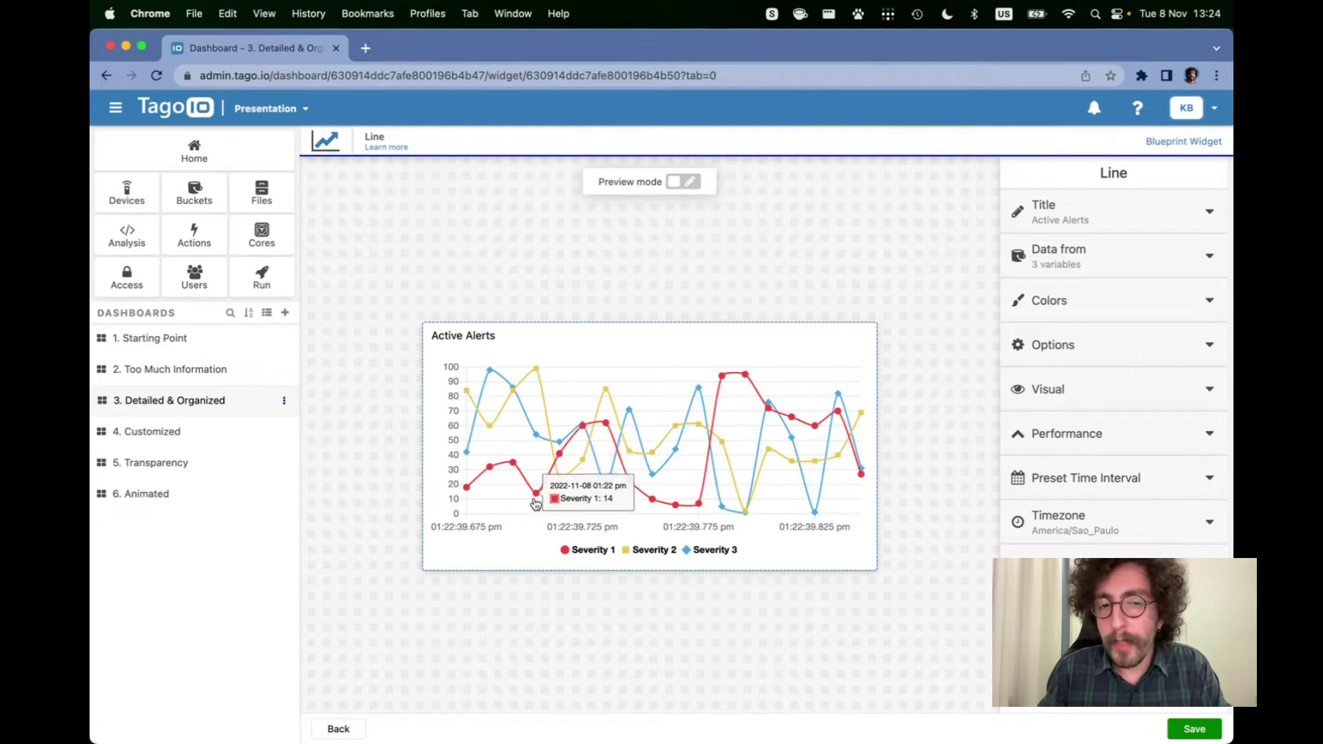
Compare the alert_danger_count variable name with its alias in the Active Alerts chart, and return to the dashboard without saving
left_click(1049, 269)
left_click(1189, 302)
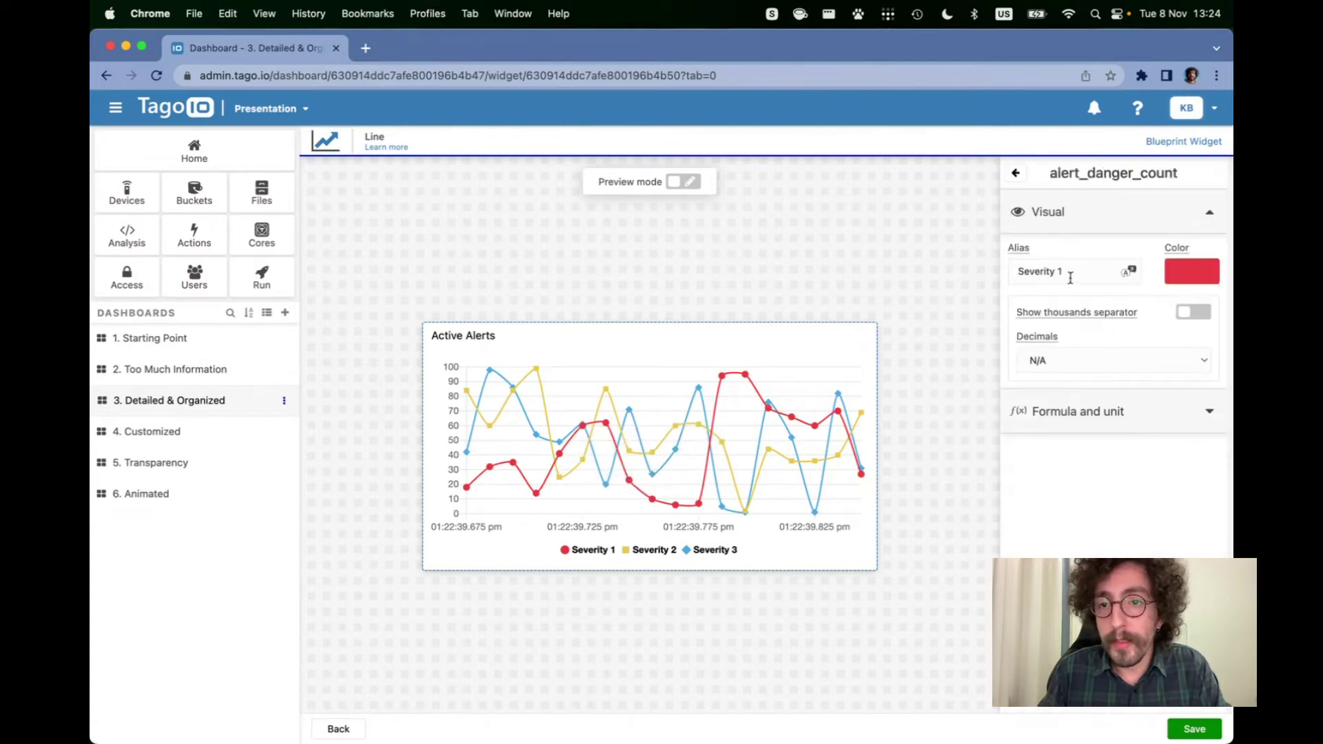
mouse_move(1022, 254)
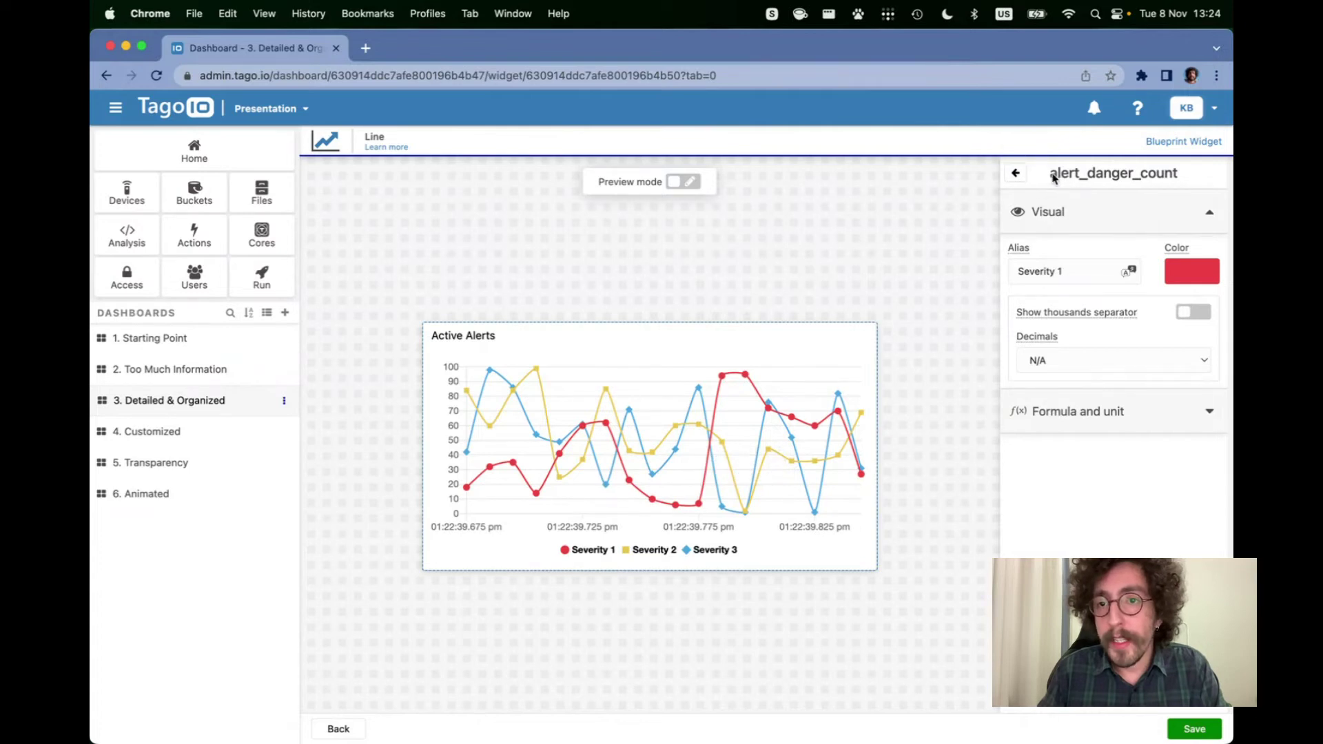
double_click(1131, 176)
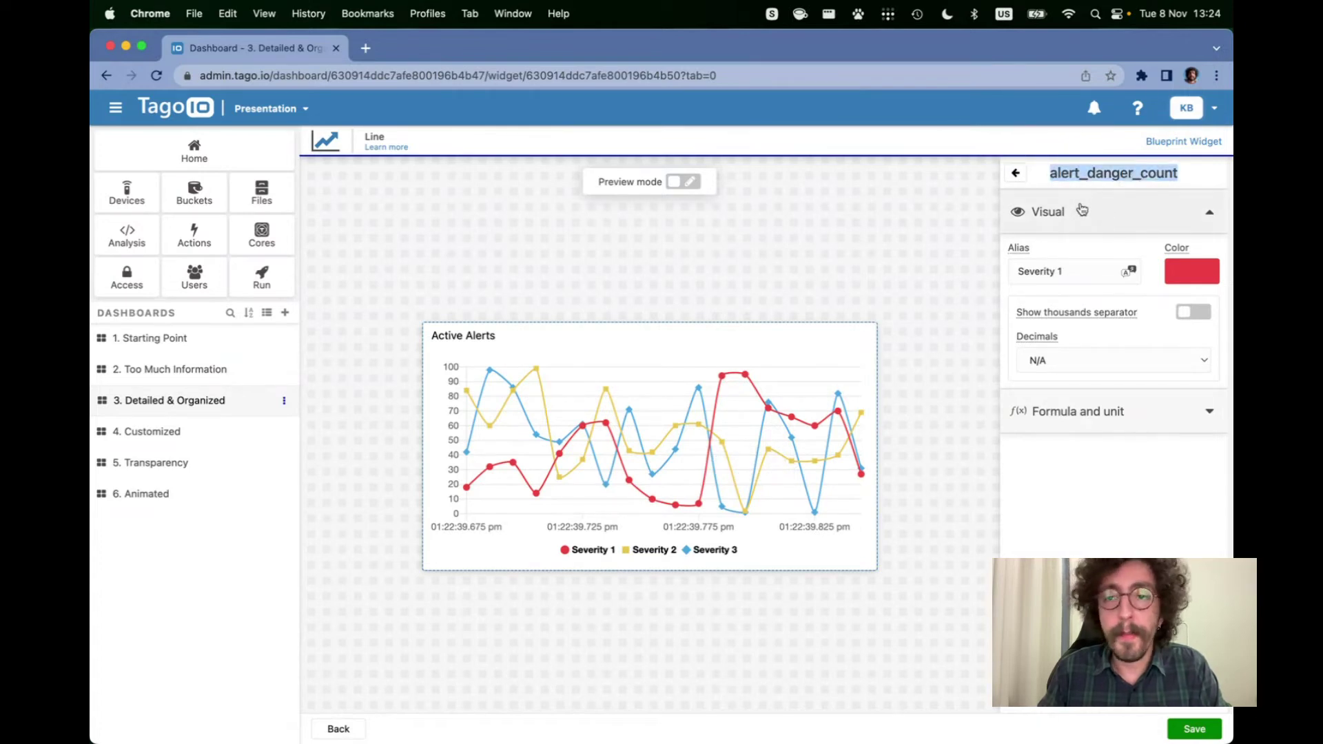
left_click_drag(1067, 273, 930, 331)
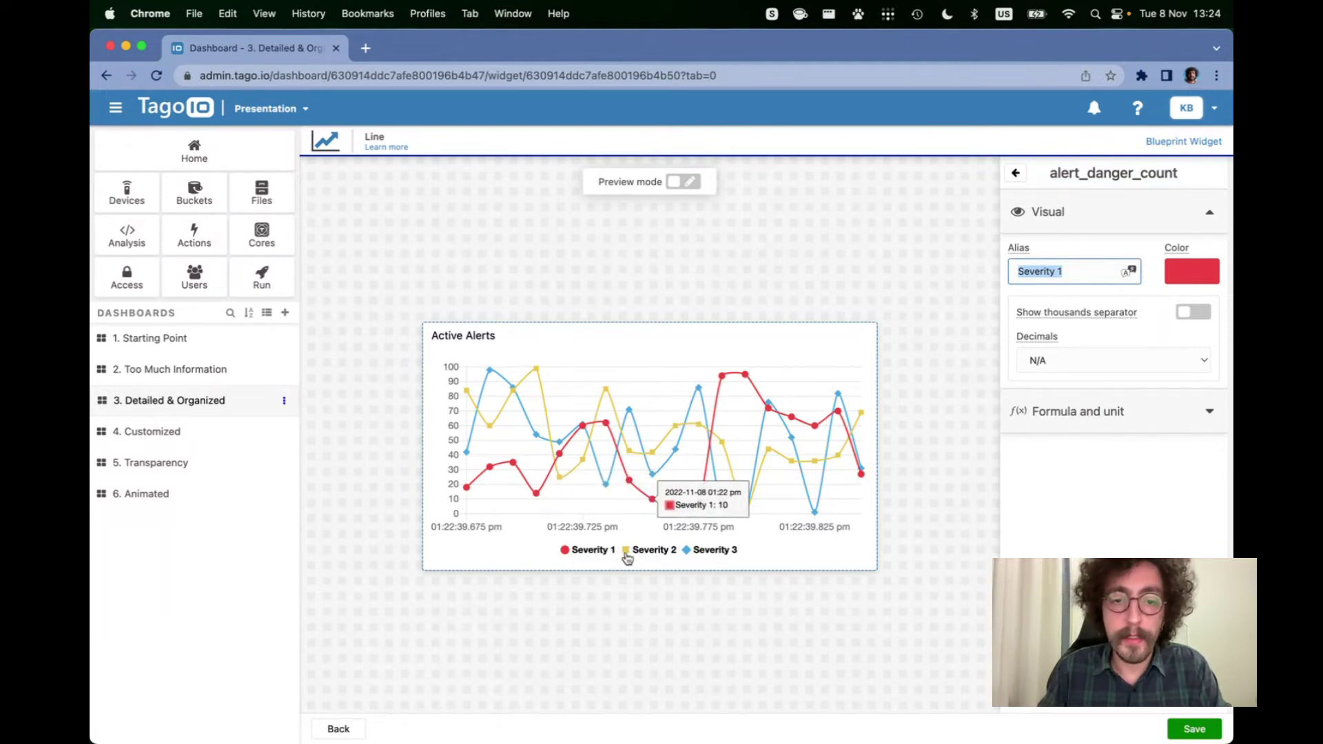
left_click(326, 732)
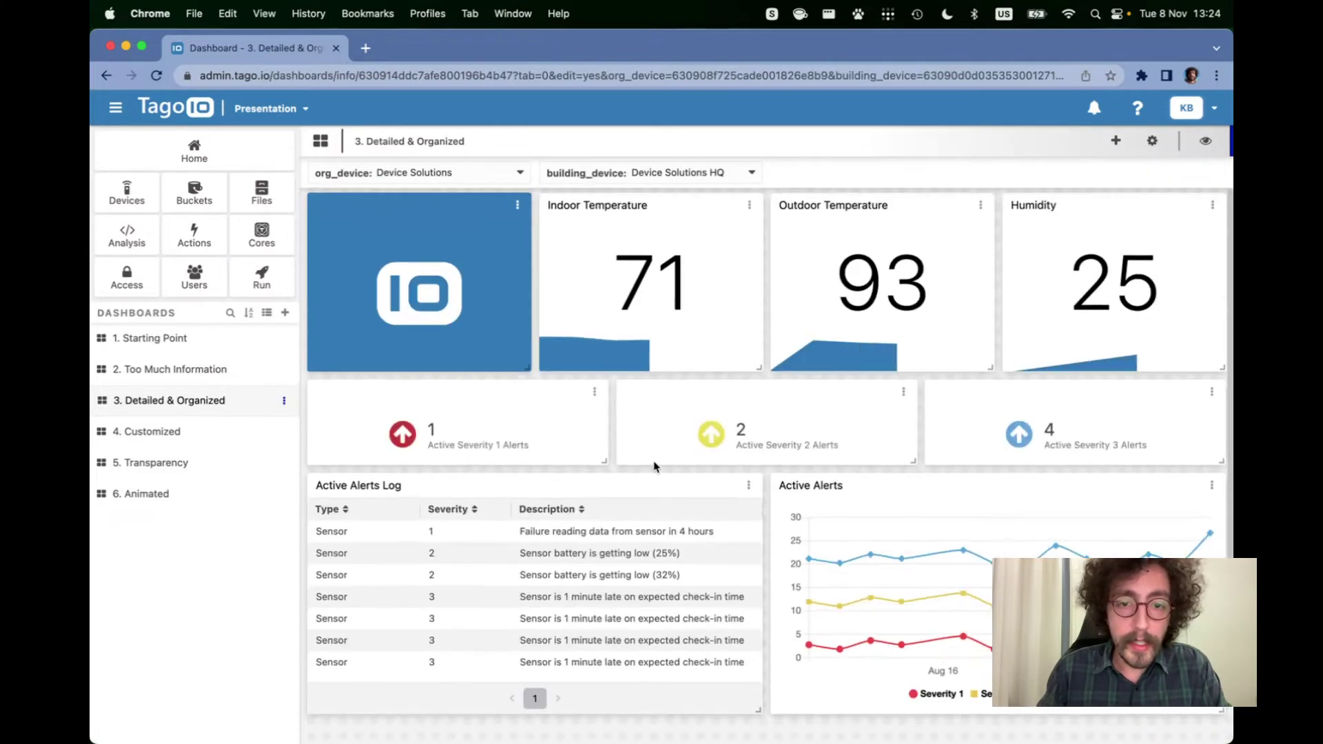
Open the Active Alerts Log table for editing and examine the Type column's device and variable
left_click(748, 486)
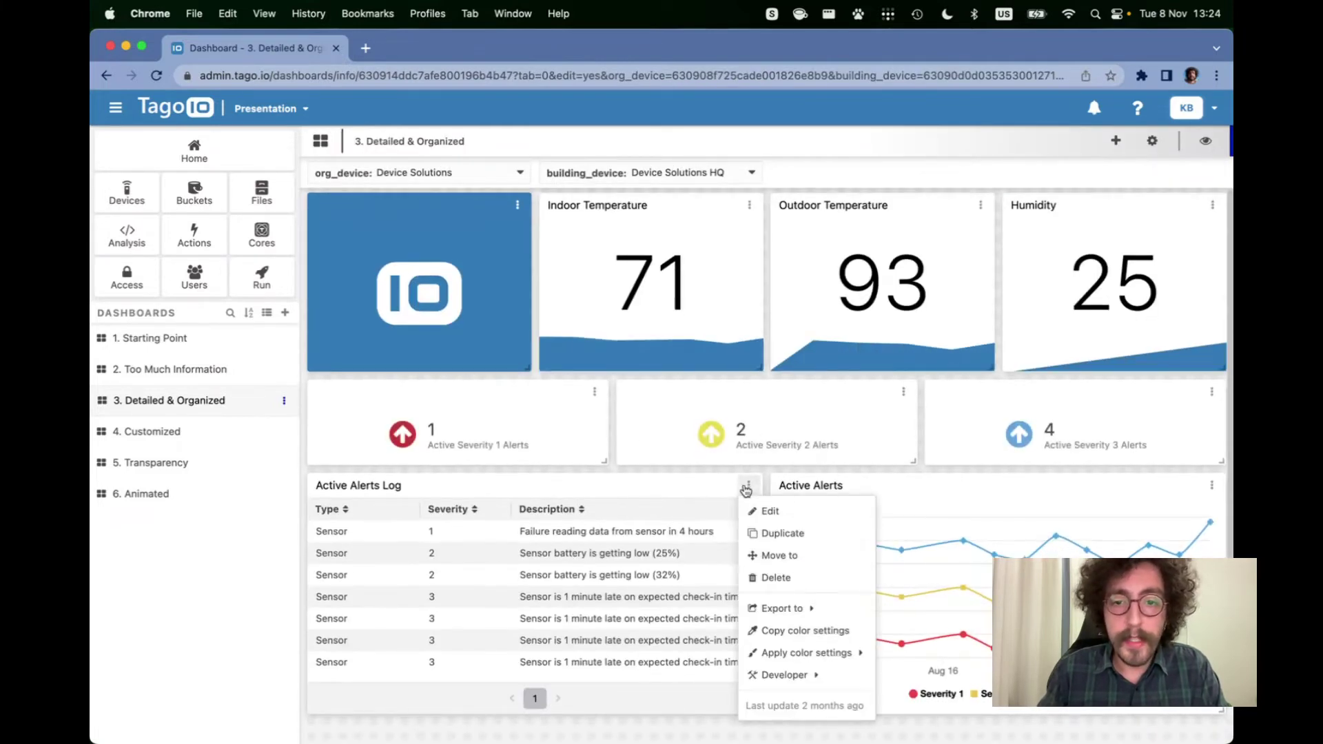
left_click(816, 507)
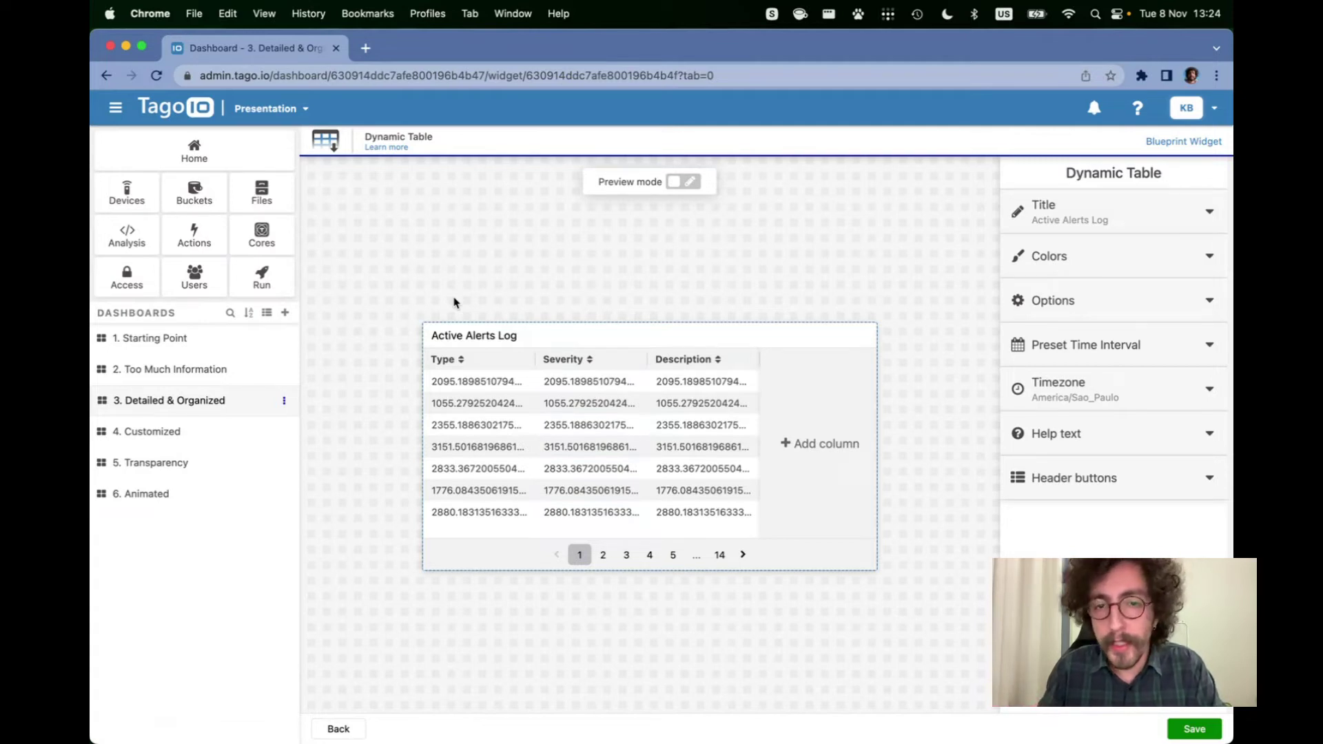
left_click(469, 384)
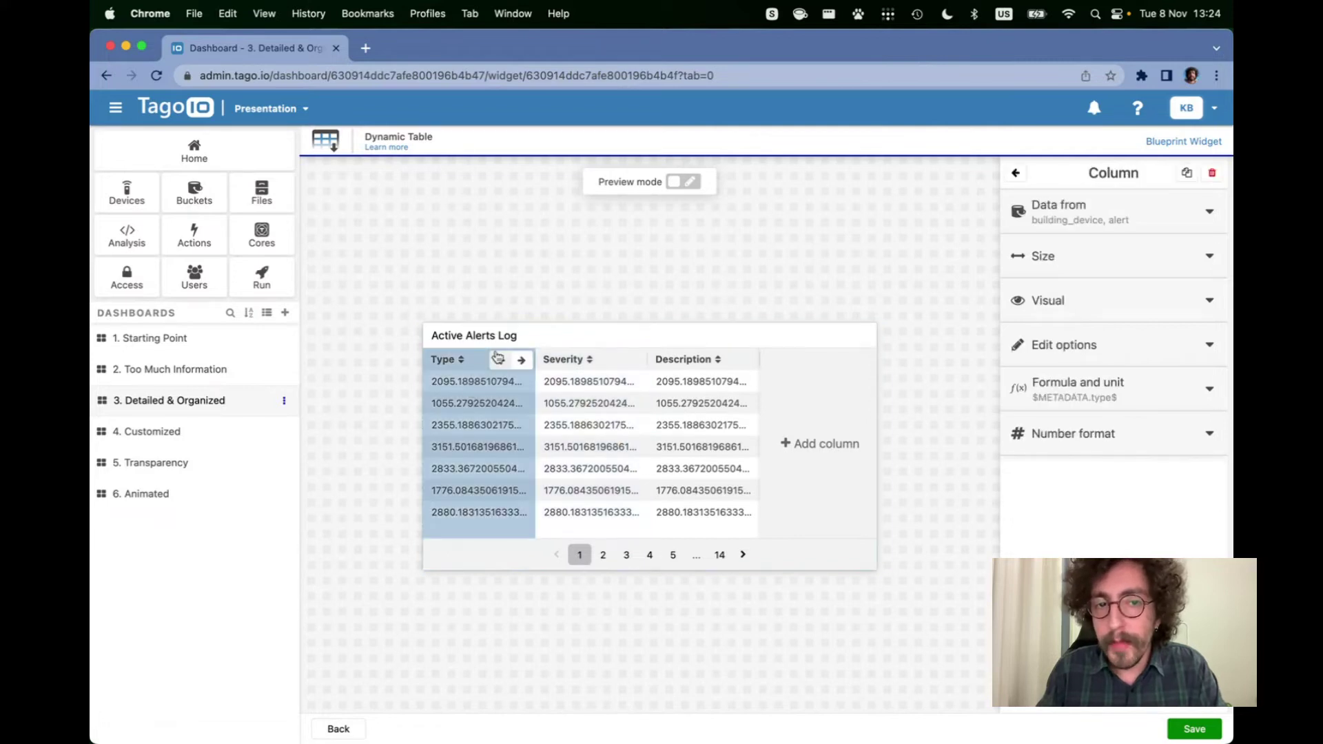
left_click(1073, 235)
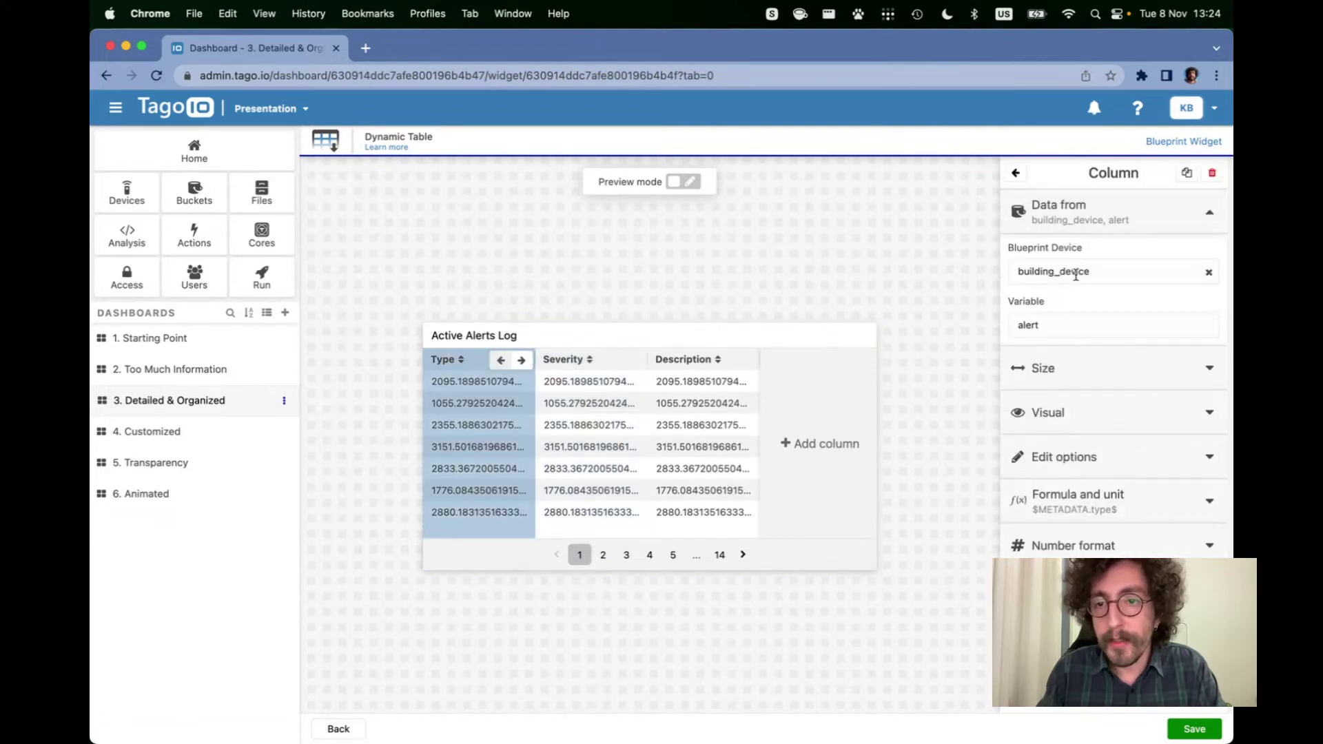
left_click(1060, 326)
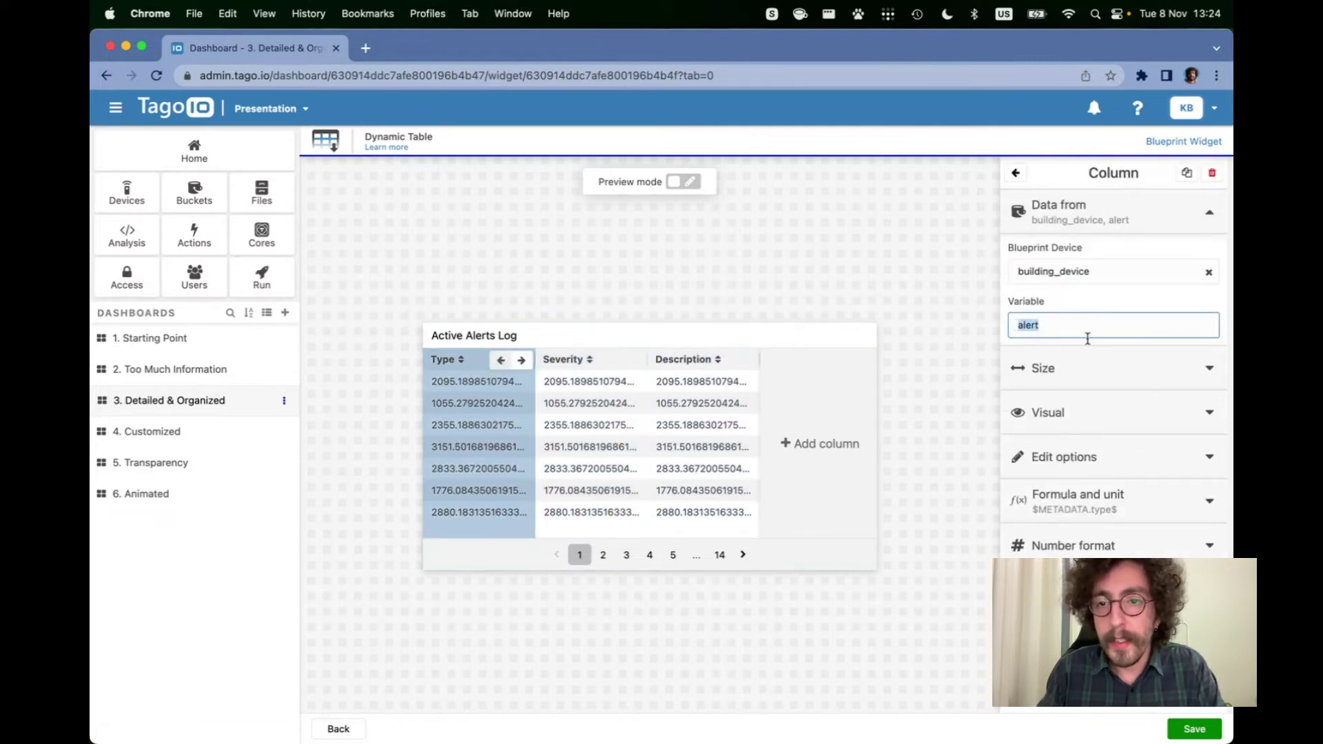
Compare the Type column's header with its source variable, check the Severity column, and return to the dashboard without saving
left_click(1096, 422)
scroll(1117, 464, "down", 1)
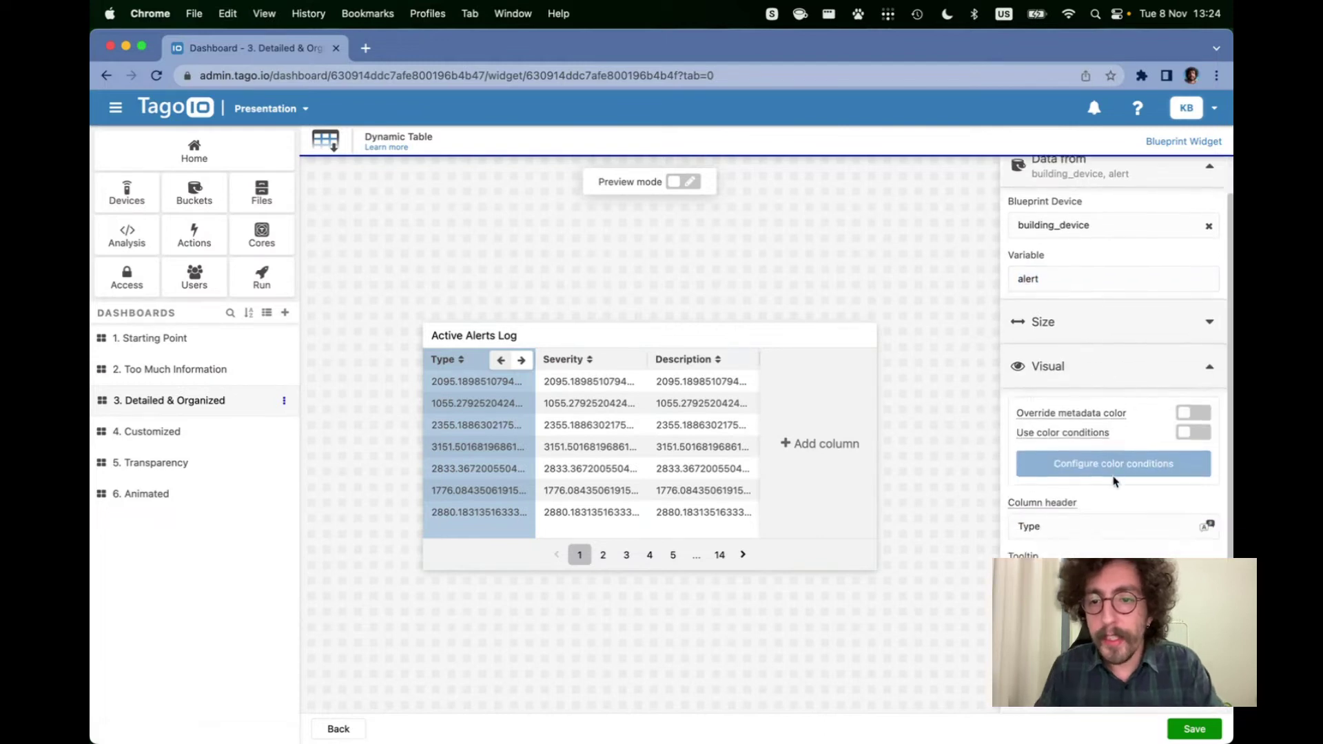
scroll(1114, 480, "down", 2)
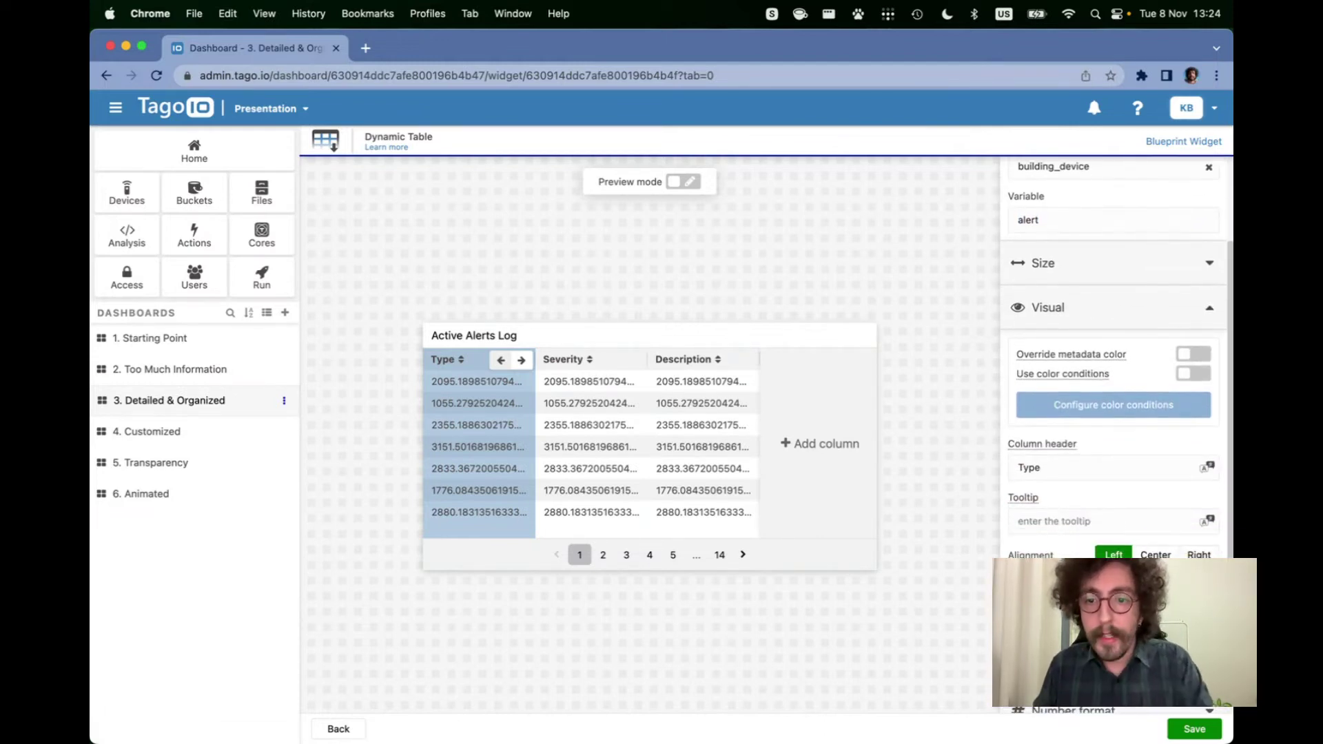
scroll(1086, 408, "up", 3)
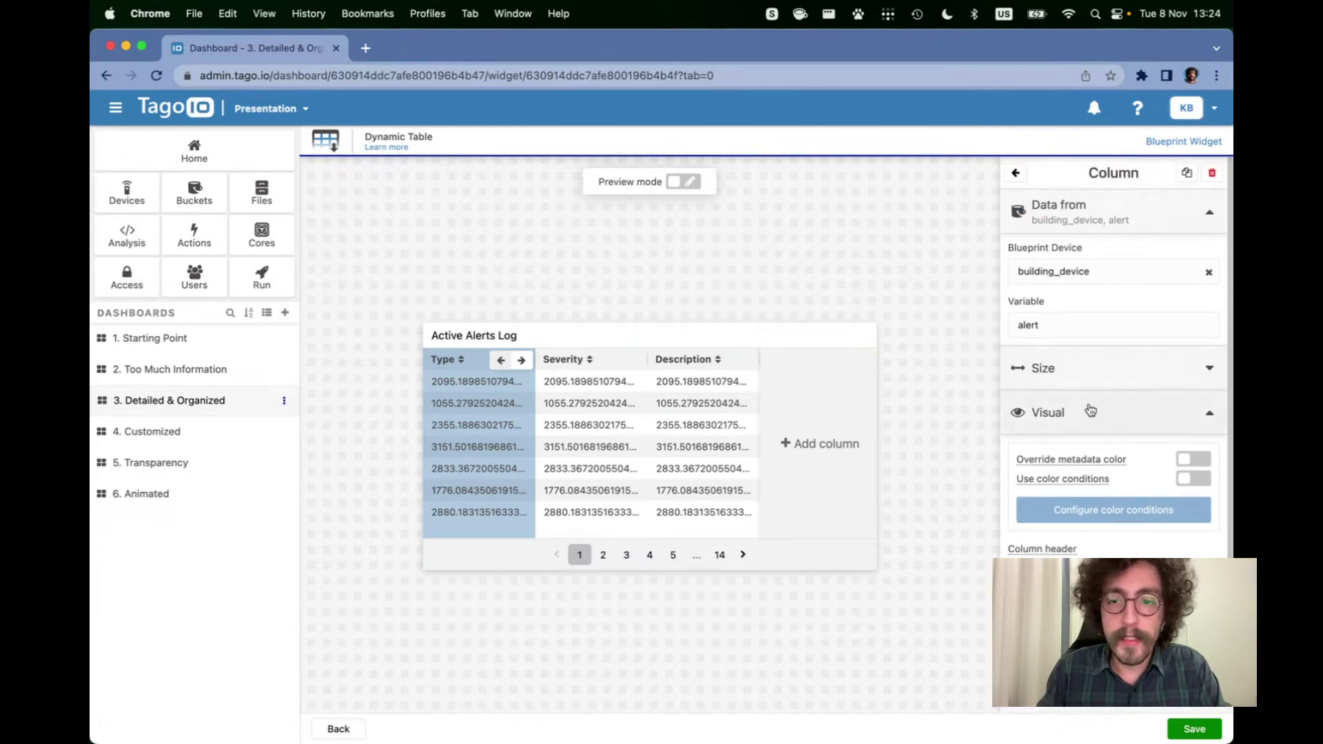
scroll(1106, 441, "down", 4)
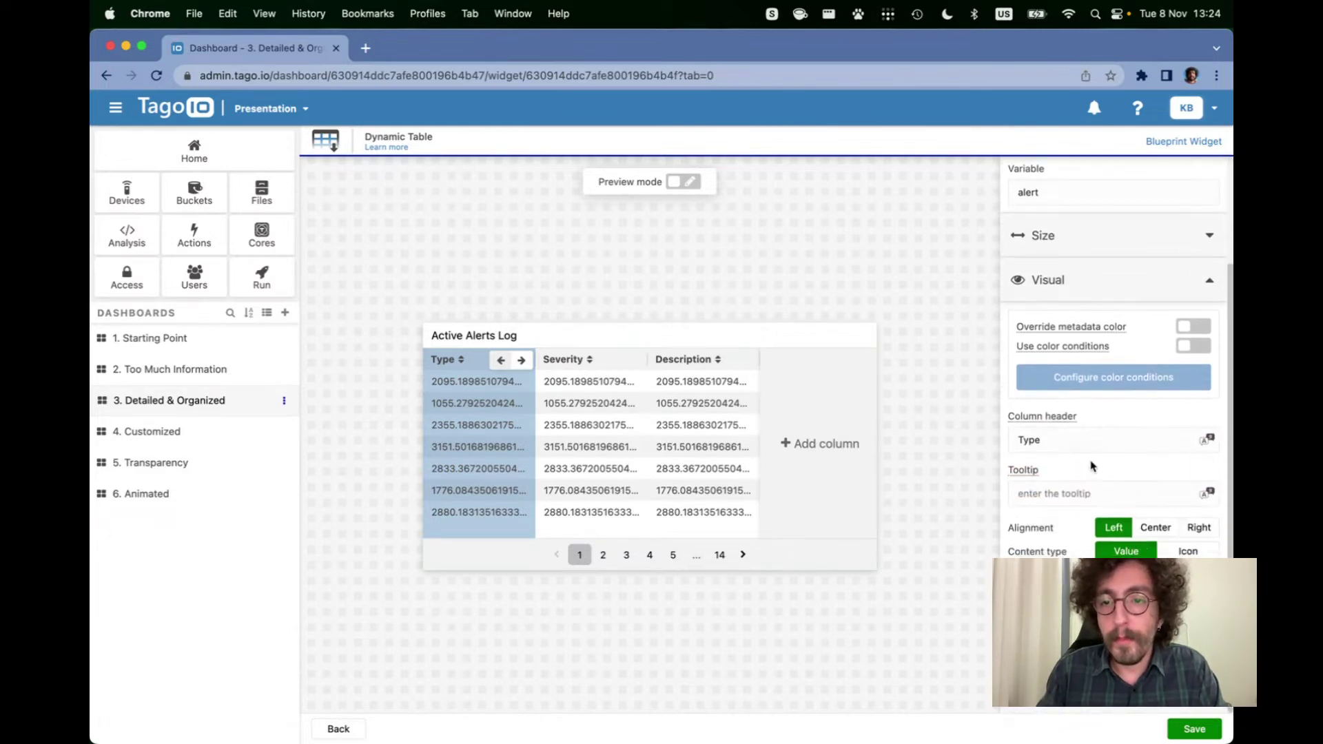
left_click_drag(1058, 440, 1014, 438)
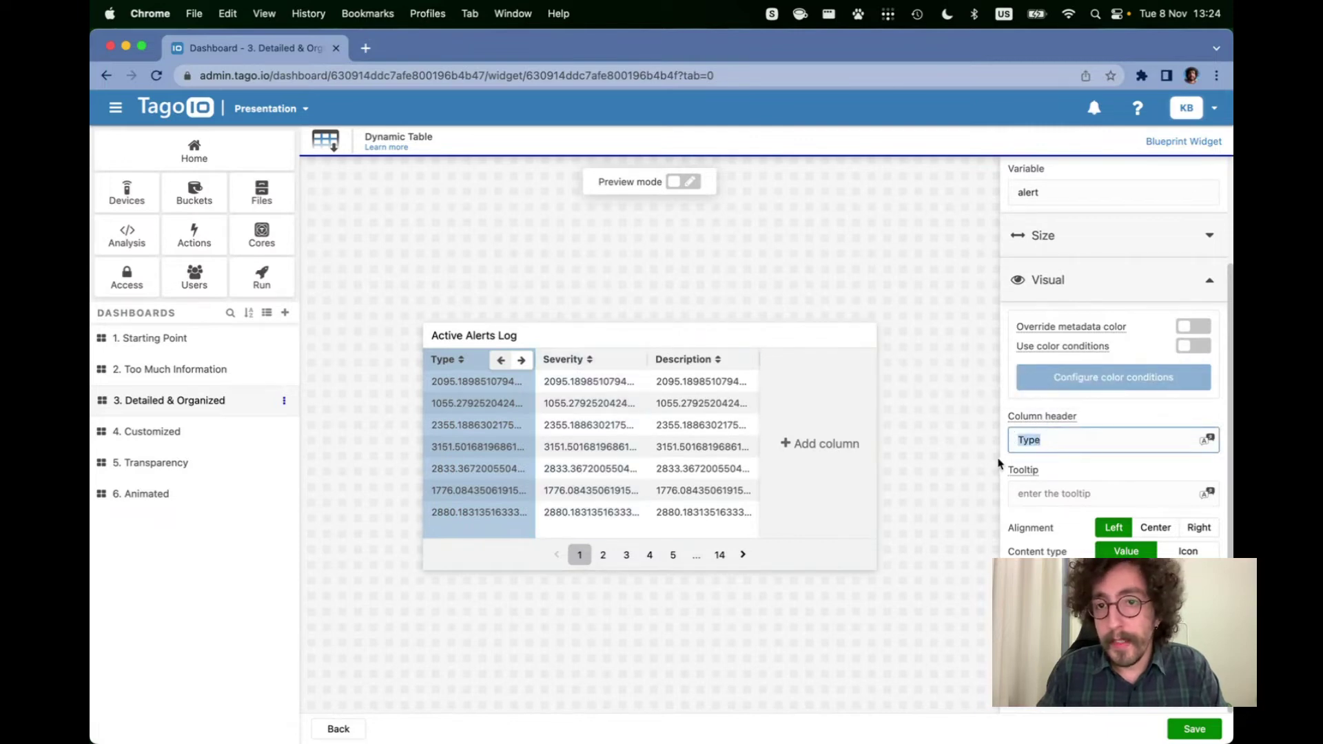
scroll(1069, 449, "up", 3)
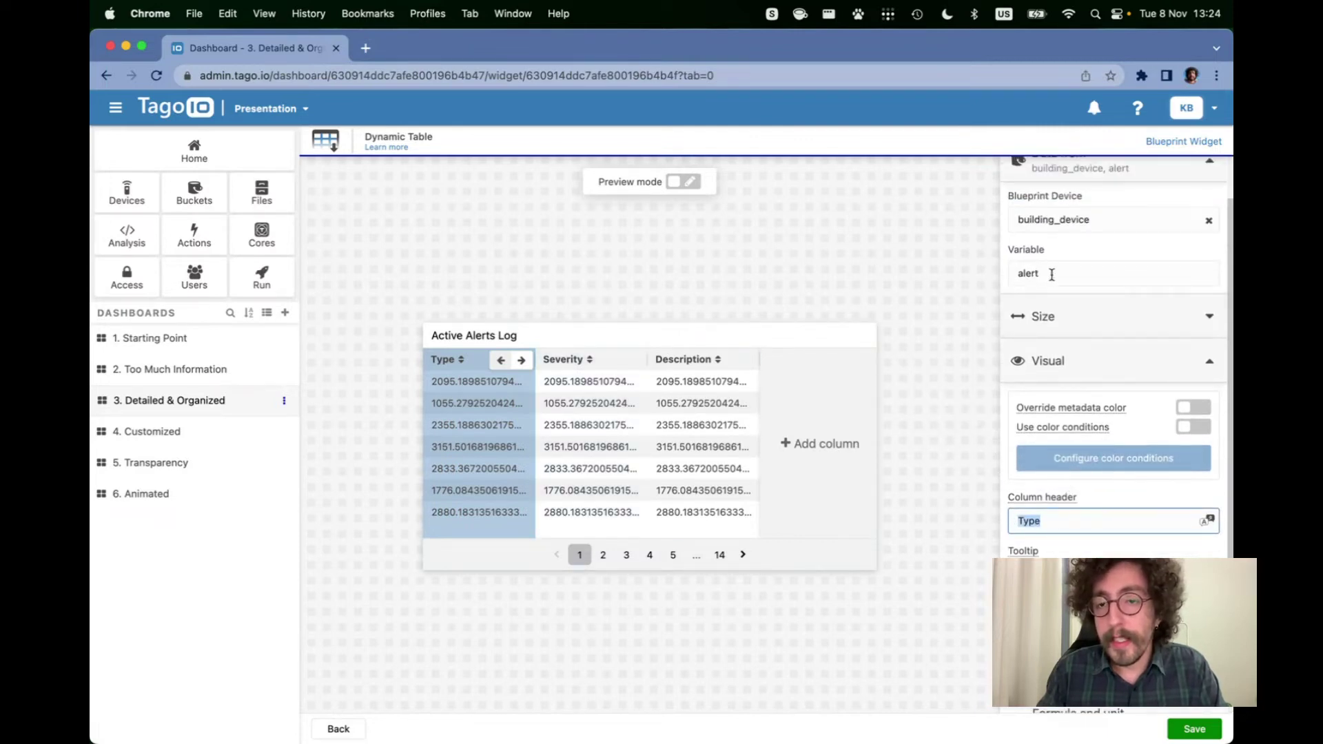
left_click_drag(1044, 273, 1006, 273)
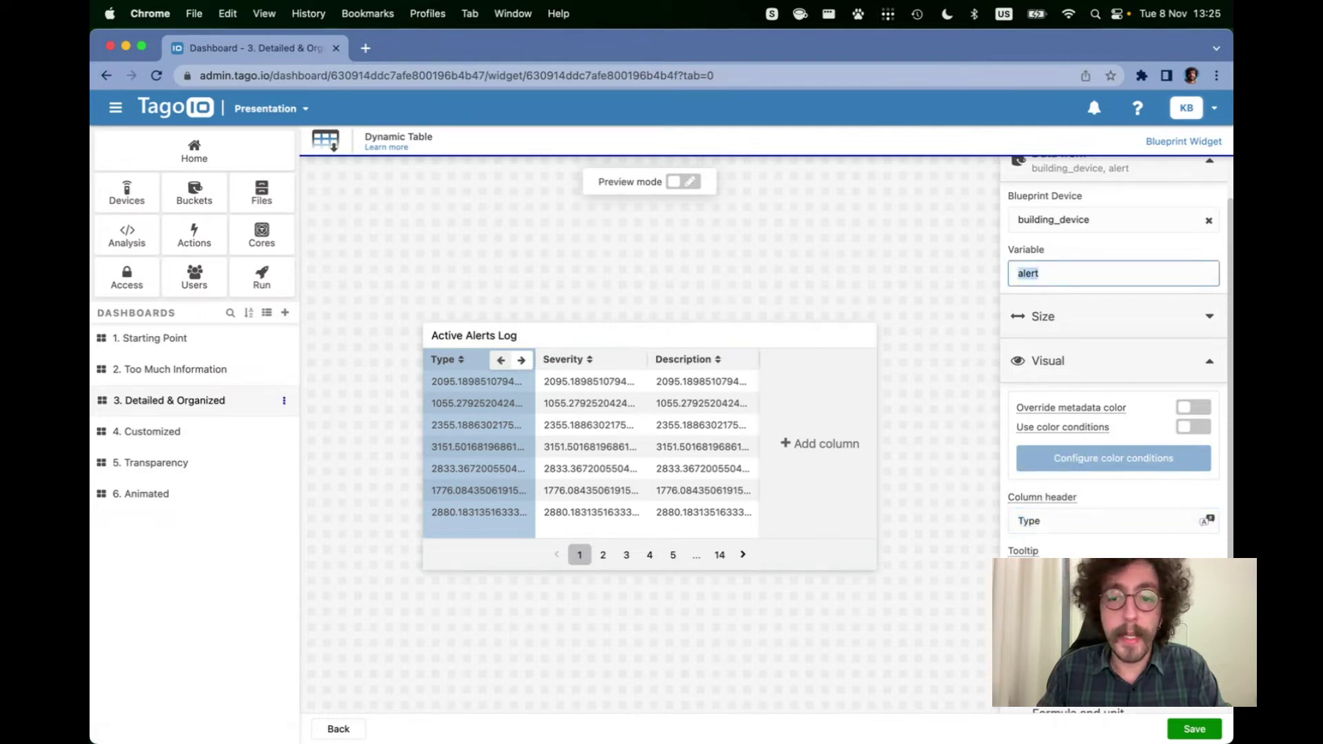
left_click(622, 419)
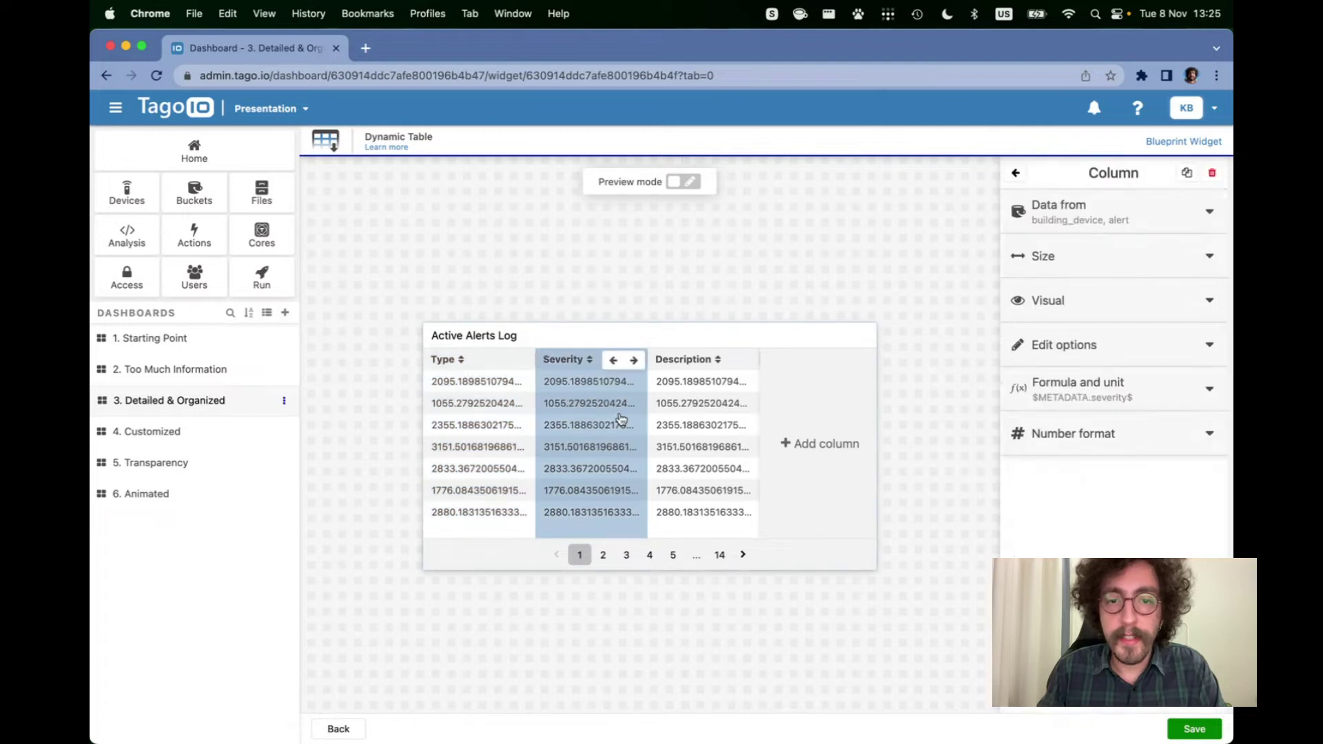
left_click(338, 728)
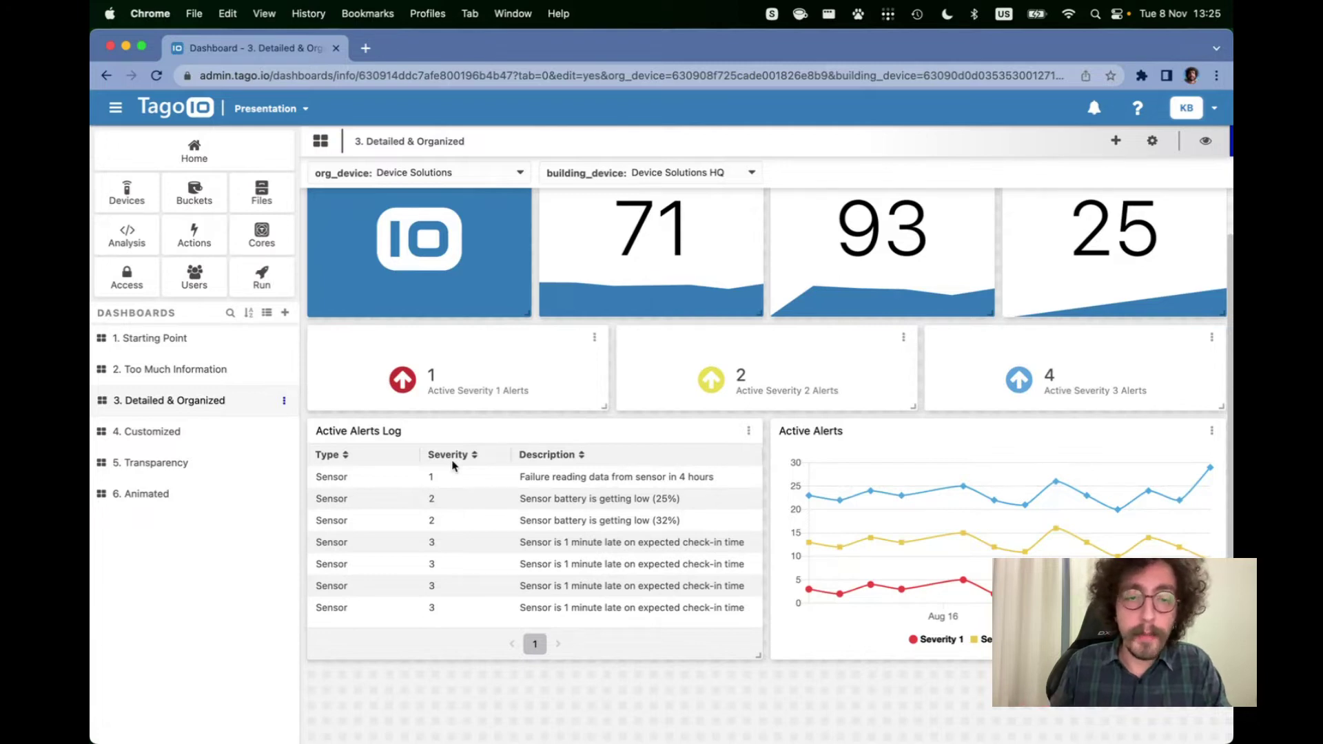
Open the Active Severity 1 Alerts icon widget for editing and display the settings of its alert_danger variable
left_click(594, 337)
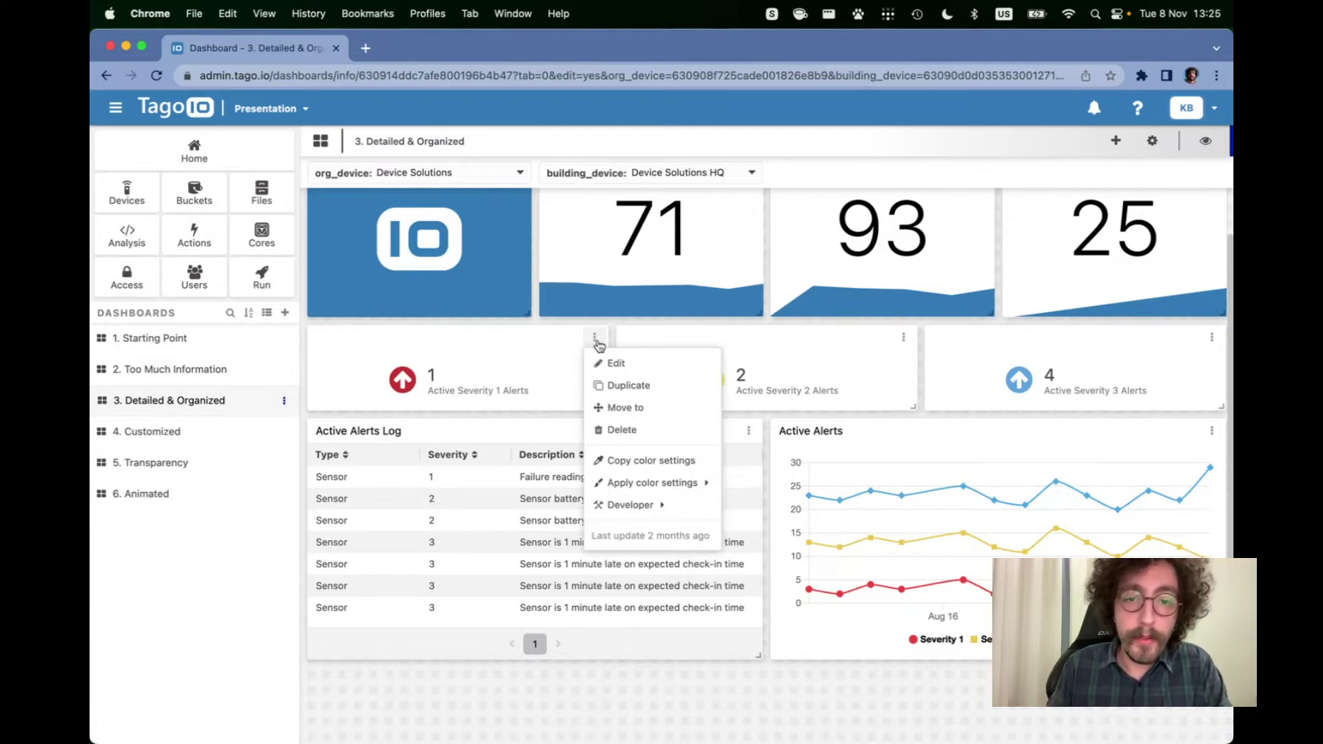
left_click(623, 363)
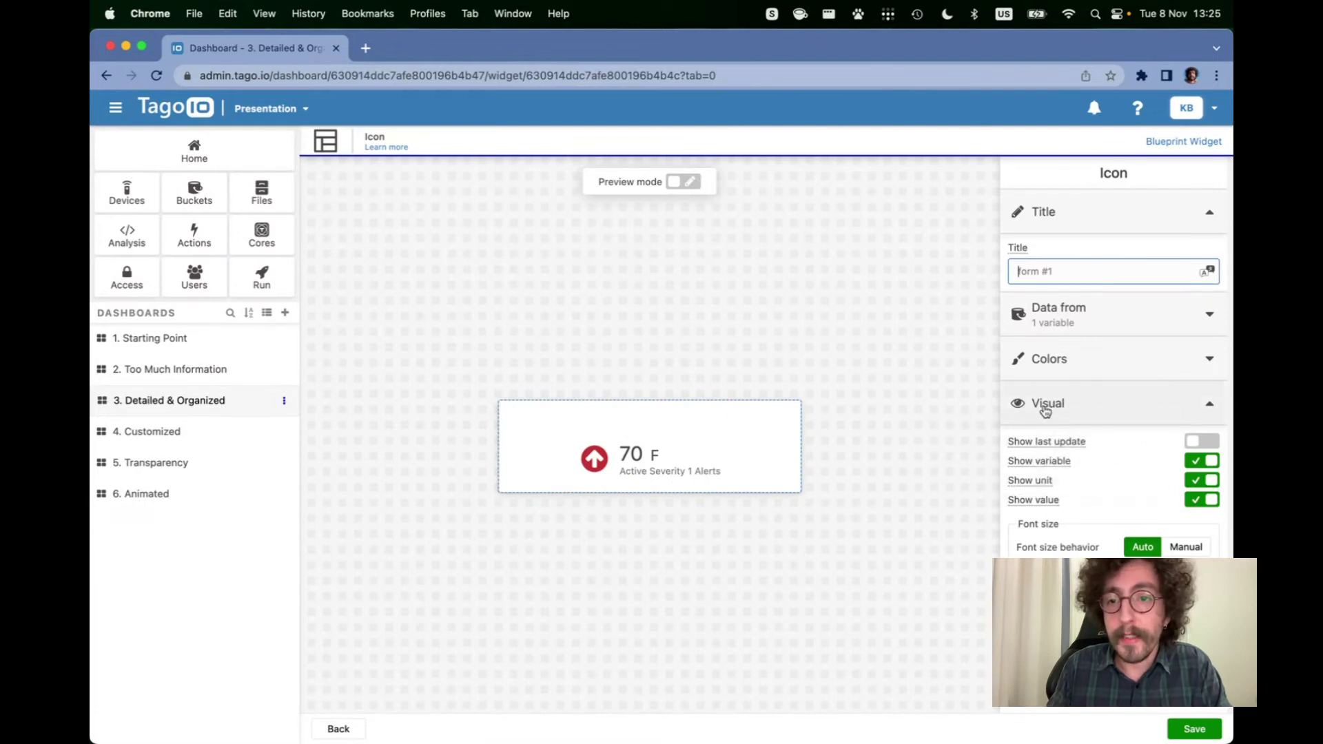
left_click(1044, 323)
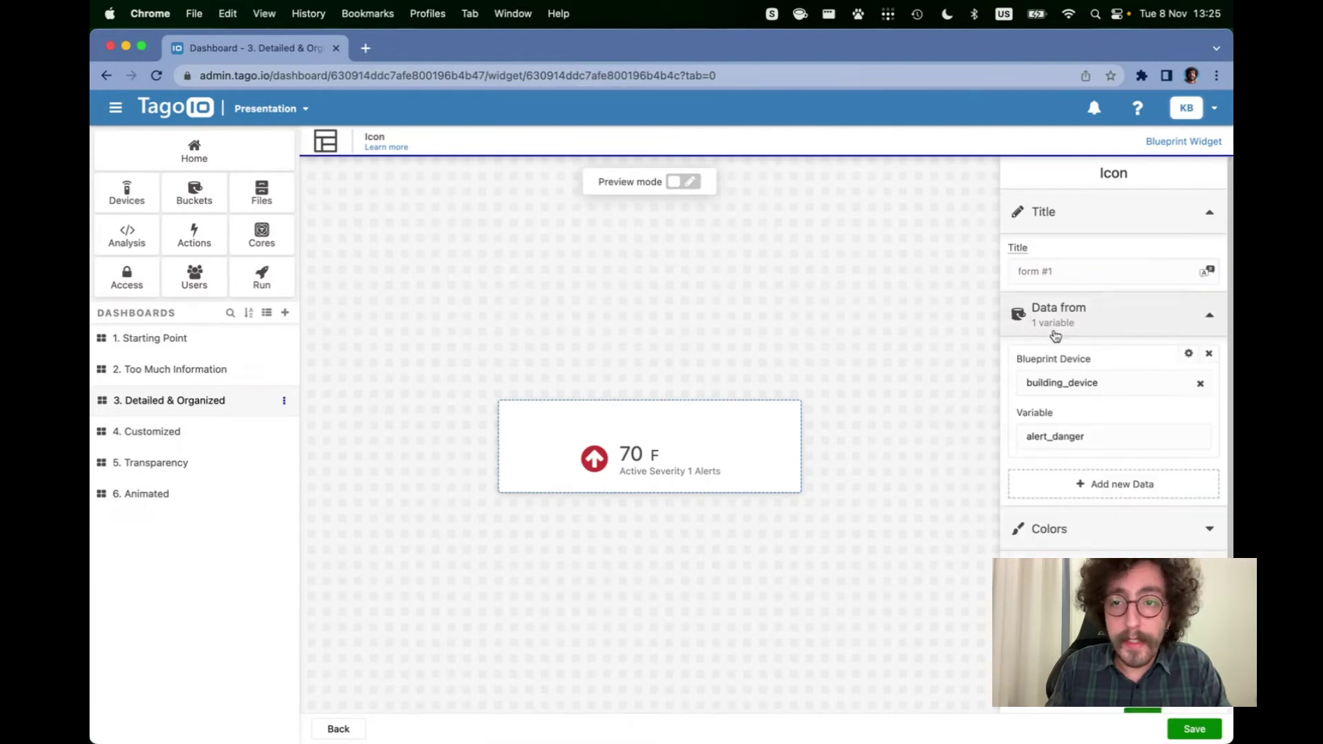
left_click(1180, 358)
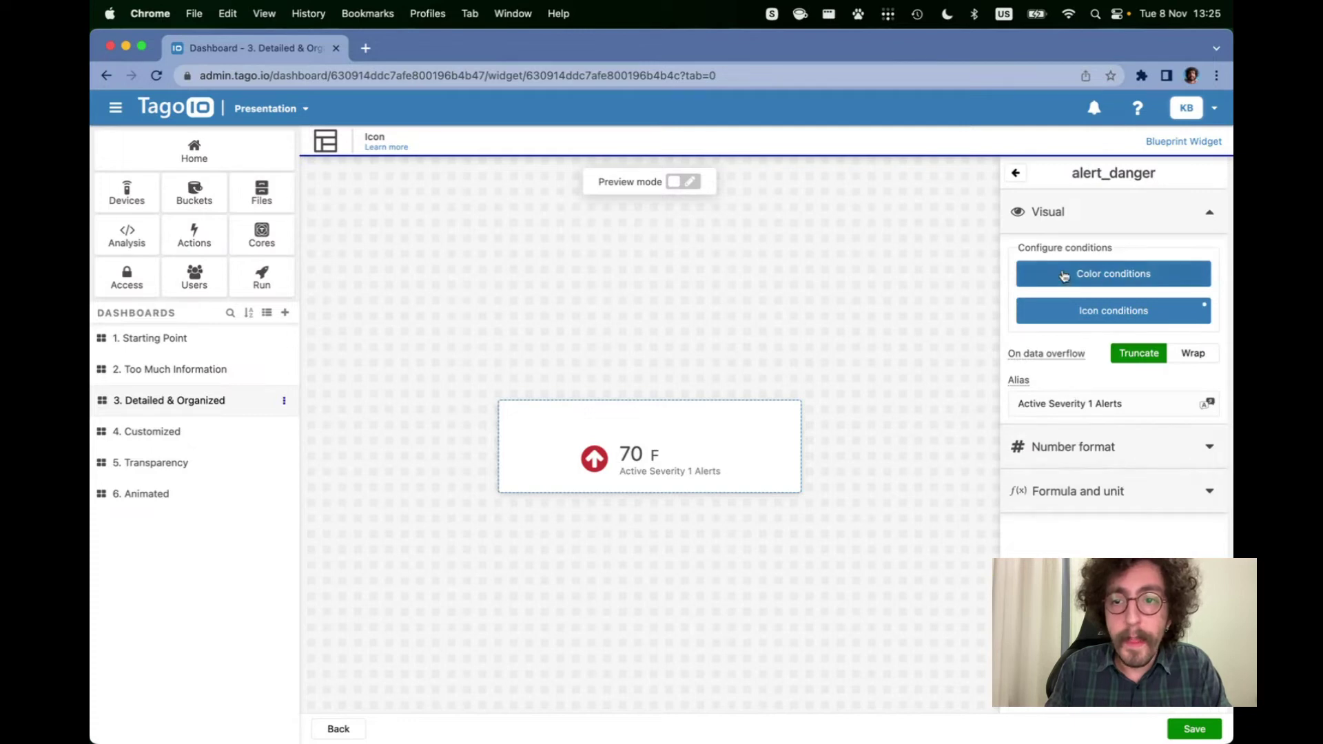
Examine the comparison options in alert_danger's icon conditions, trying Greater than and Anything, and close them without applying changes
left_click(1083, 314)
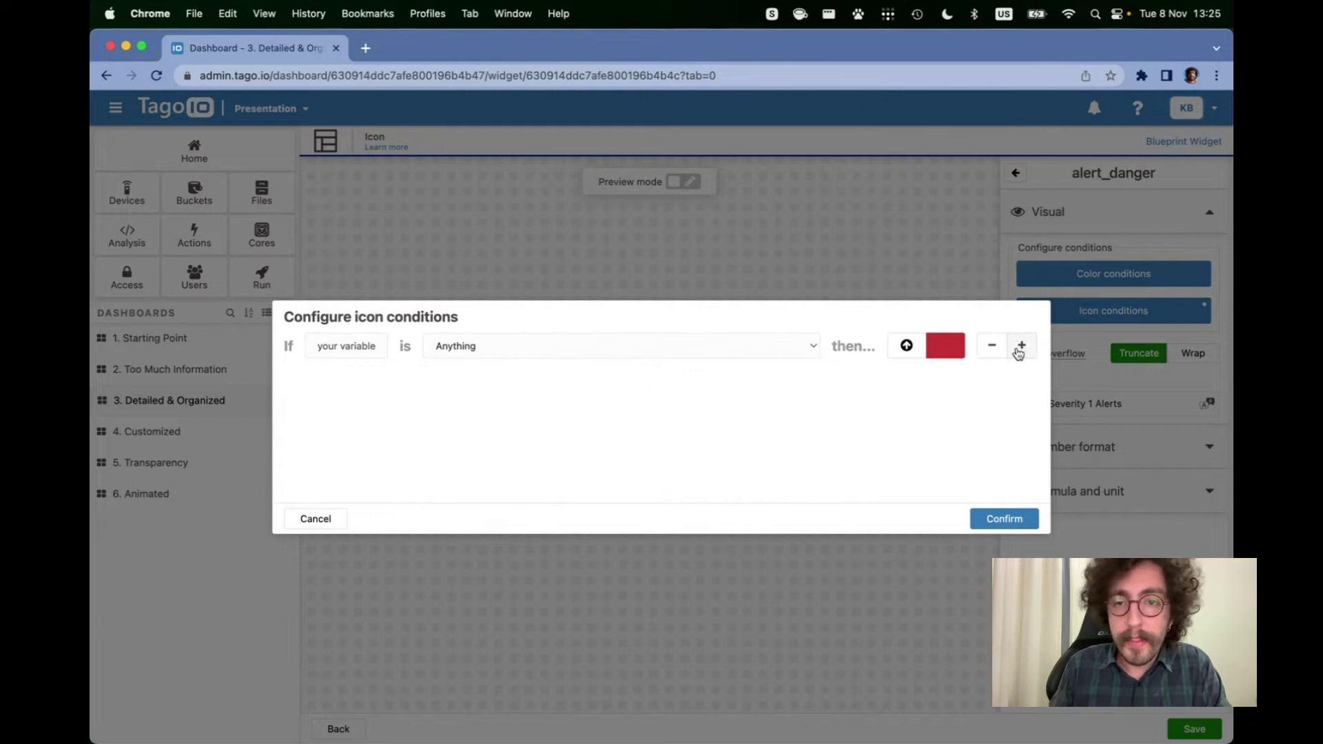
left_click(501, 350)
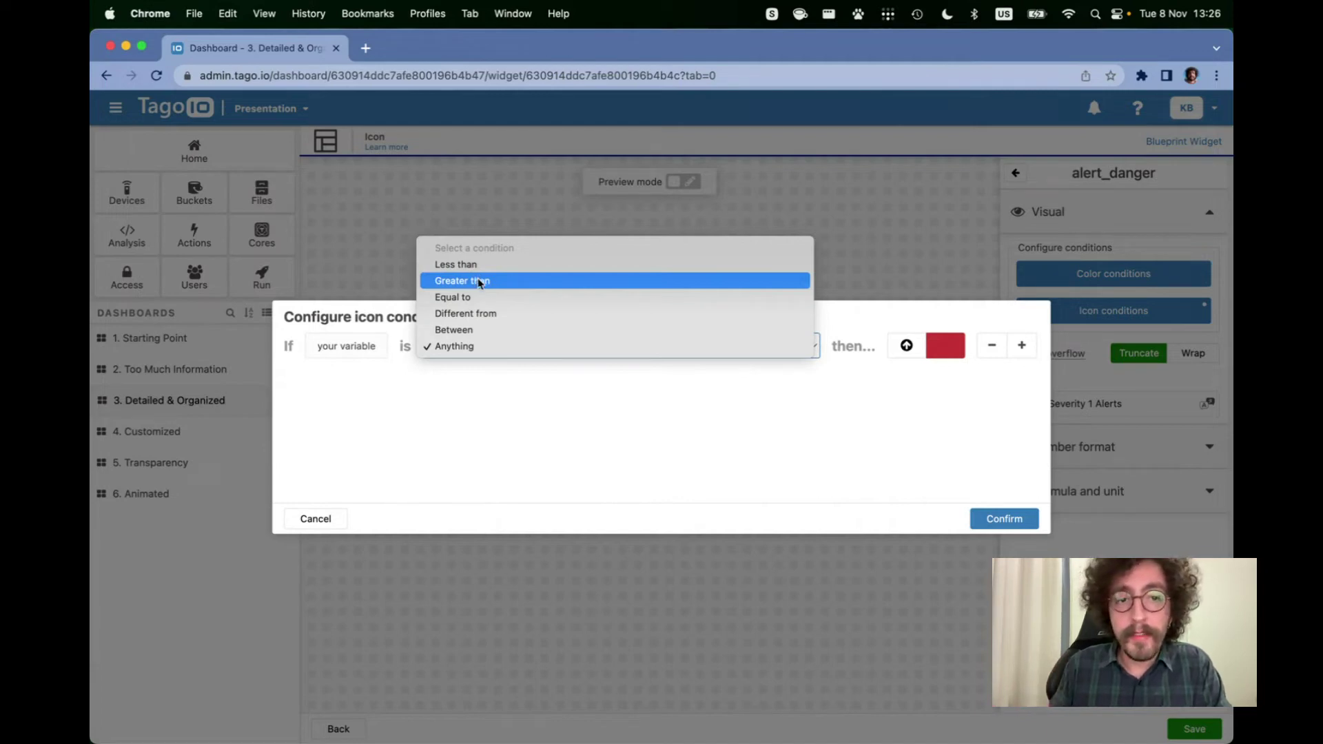
left_click(518, 282)
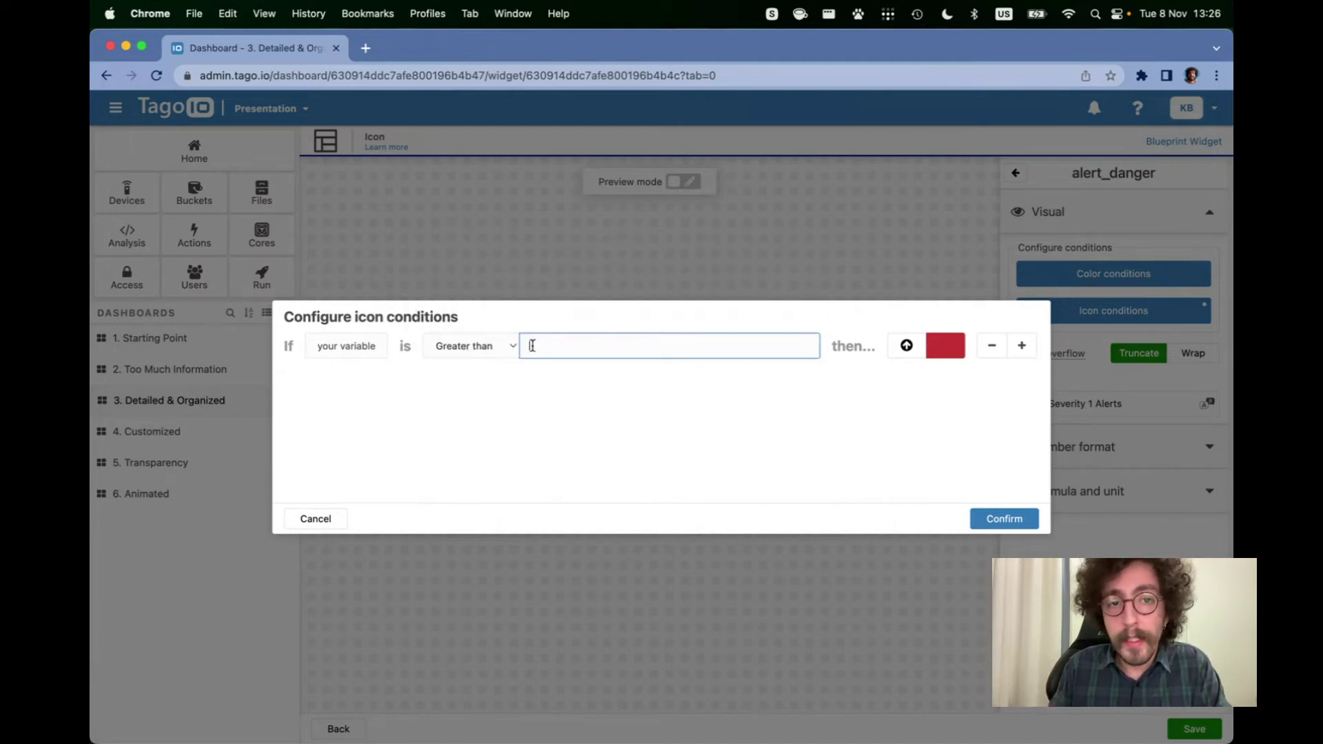
left_click(465, 346)
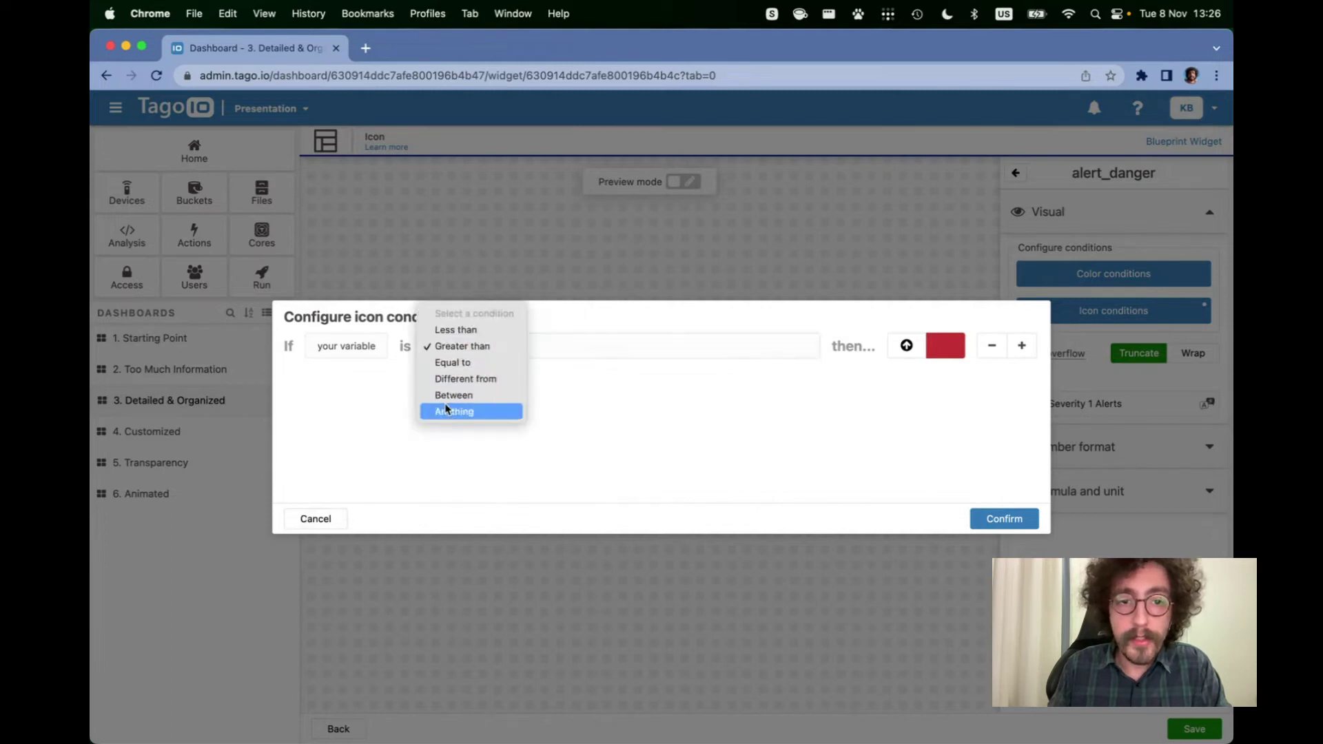
left_click(445, 411)
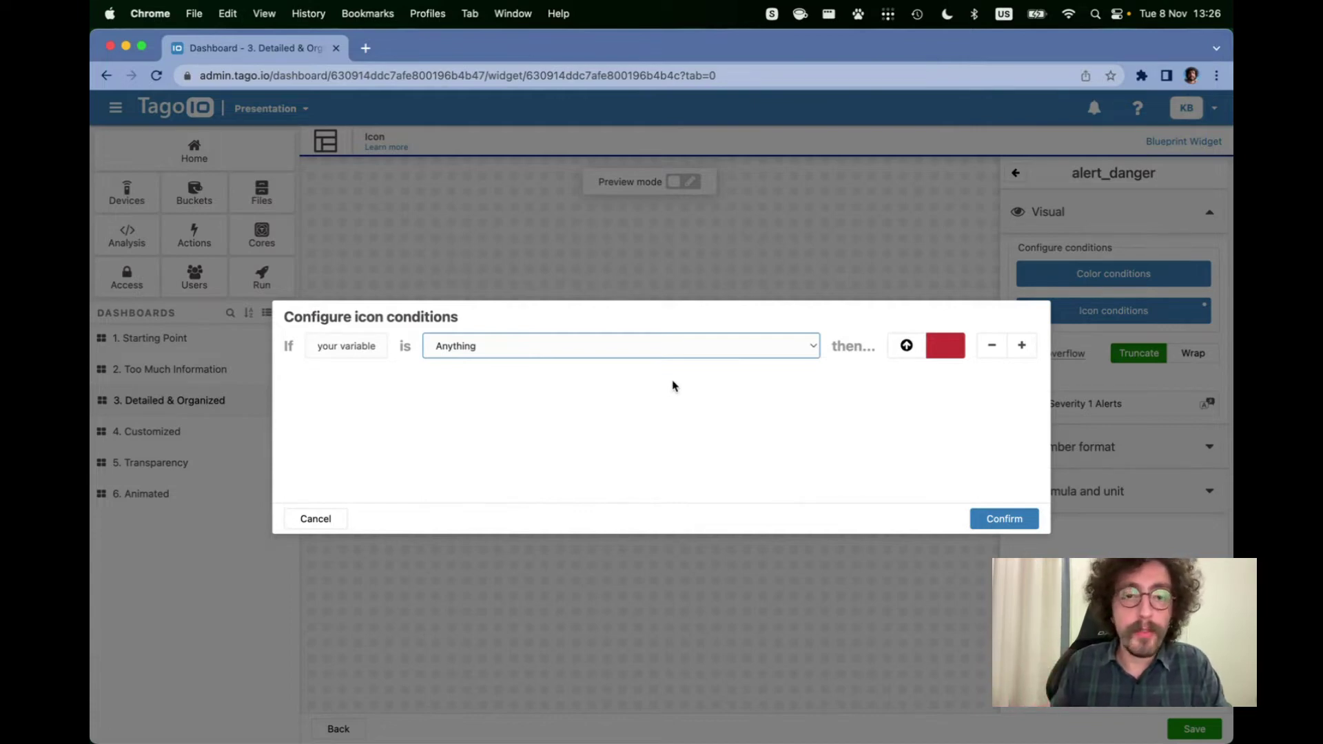
left_click(318, 524)
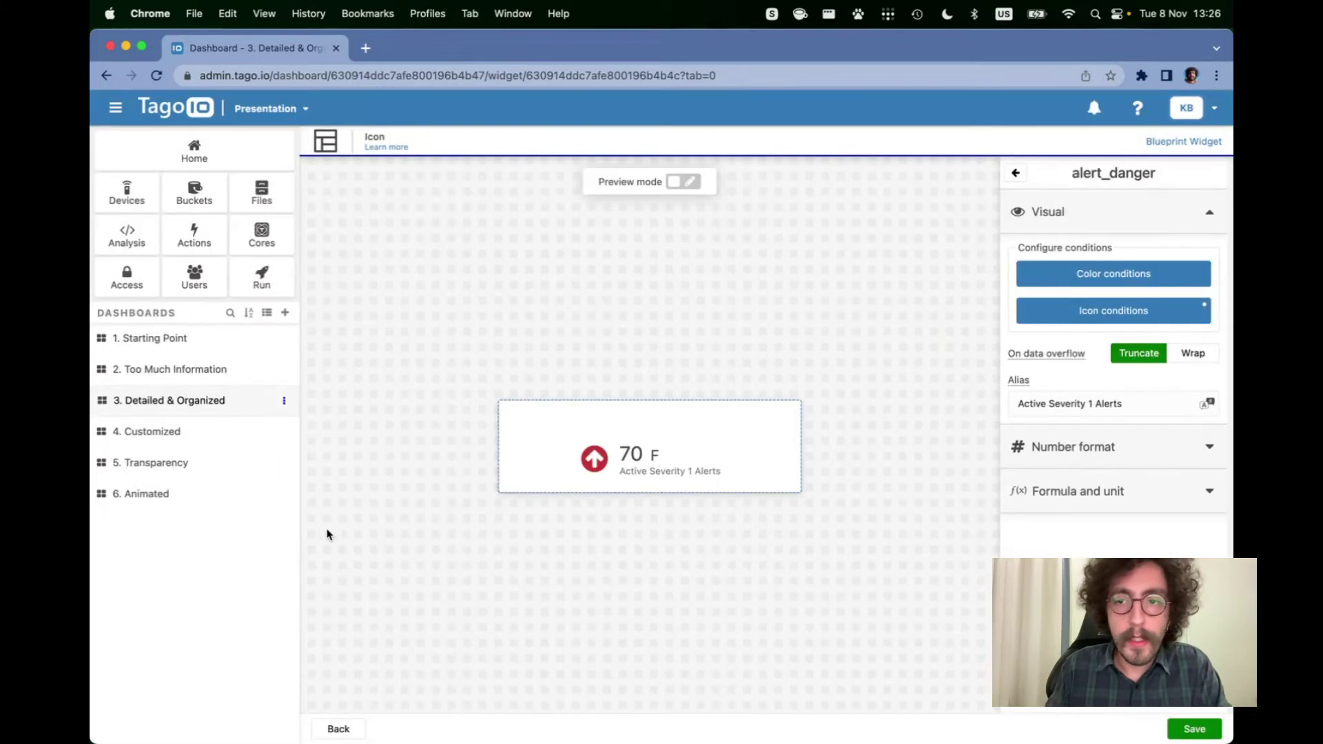
Add a color condition to alert_danger for values greater than 10
left_click(1101, 281)
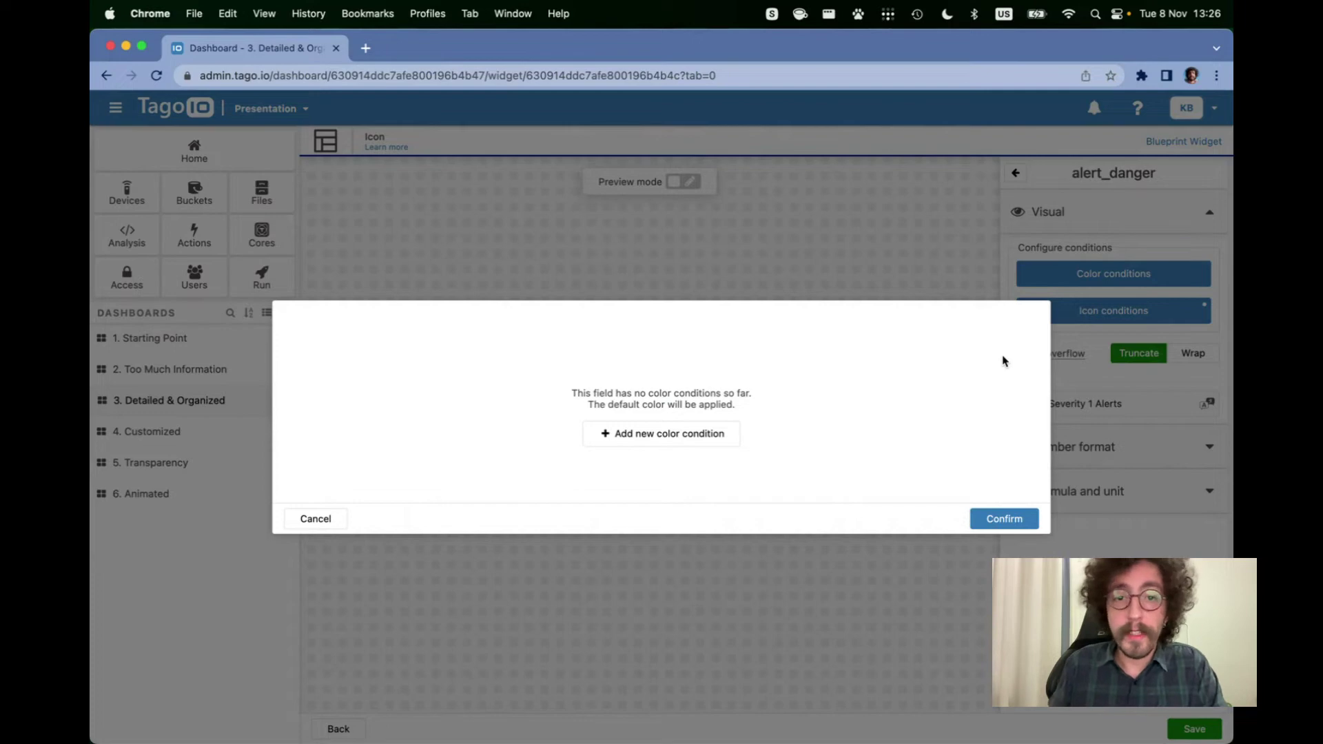
left_click(696, 432)
left_click(437, 329)
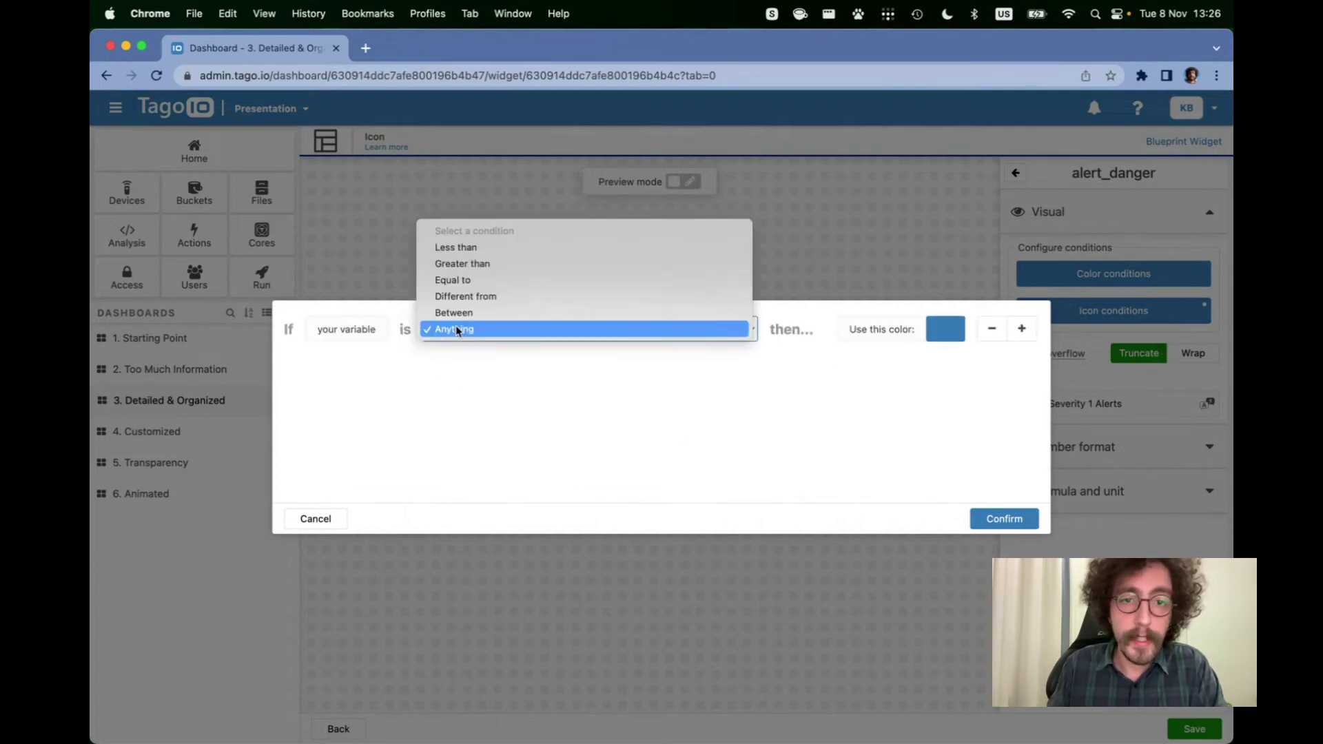
left_click(483, 264)
type("7")
type("0")
Set the new condition's color to purple #B034B7, confirm it, and save the icon widget
left_click(946, 330)
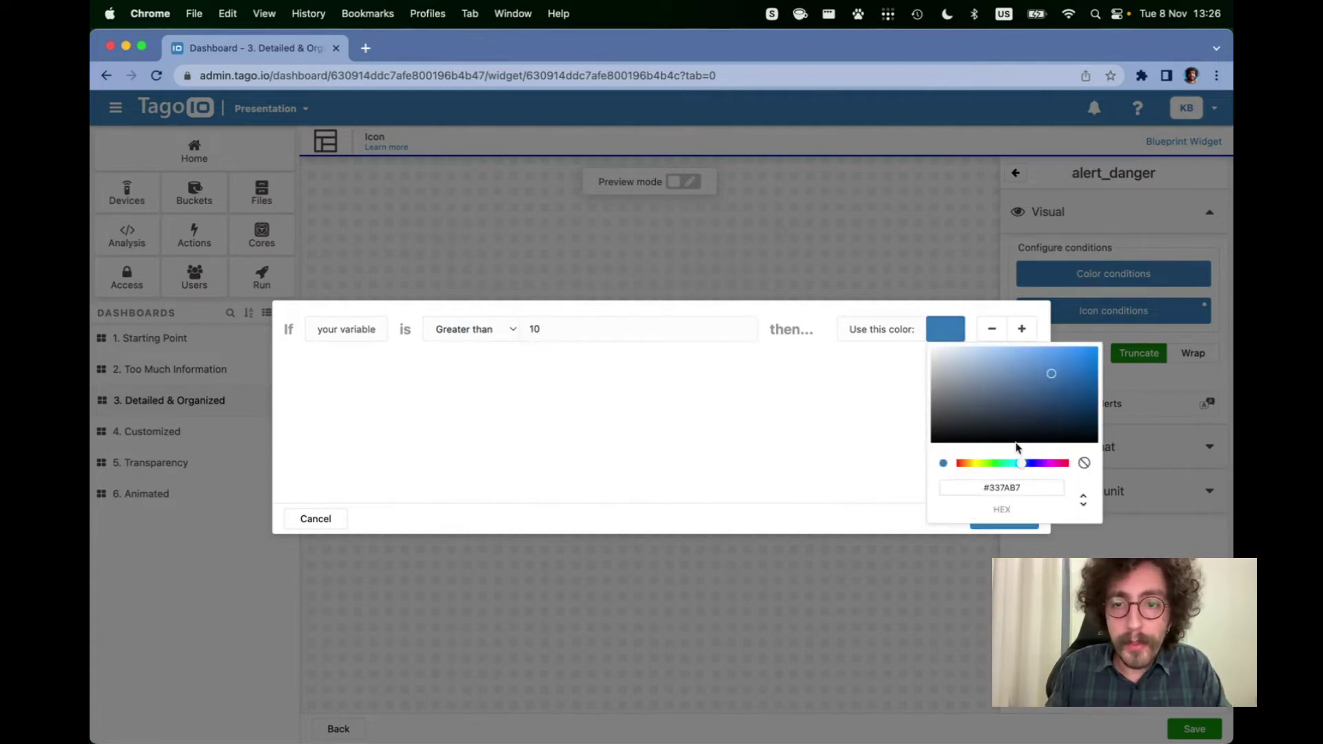
left_click(1047, 463)
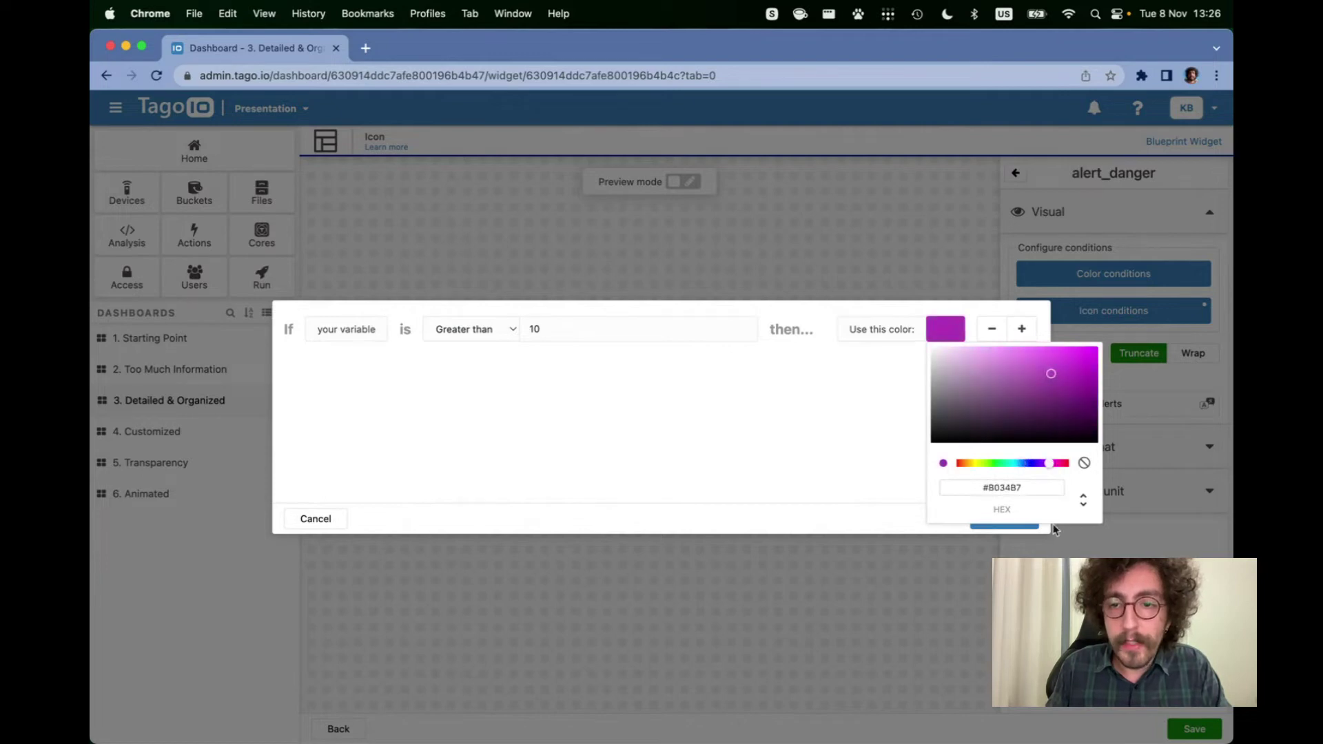
left_click(803, 493)
left_click(976, 530)
left_click(1169, 726)
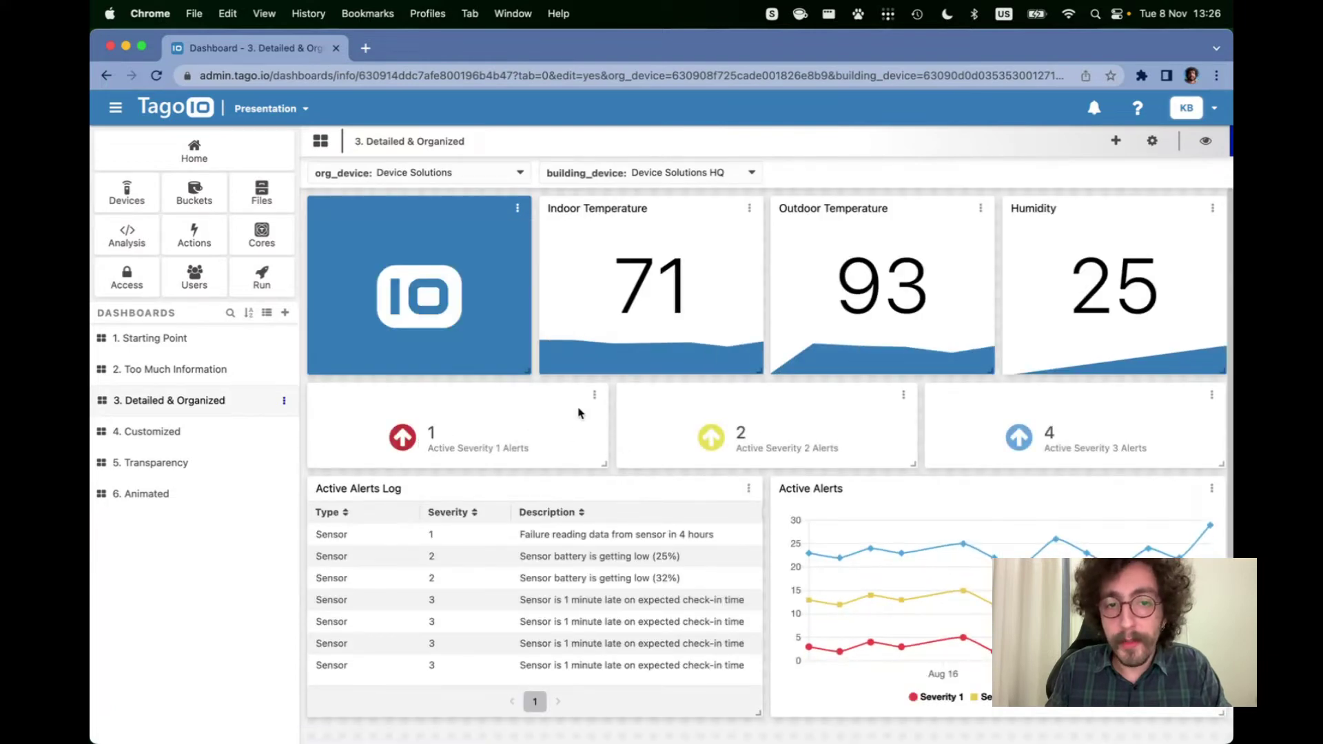
Lower the threshold of alert_danger's color condition in the Active Severity 1 Alerts widget and save the widget
left_click(594, 395)
left_click(647, 421)
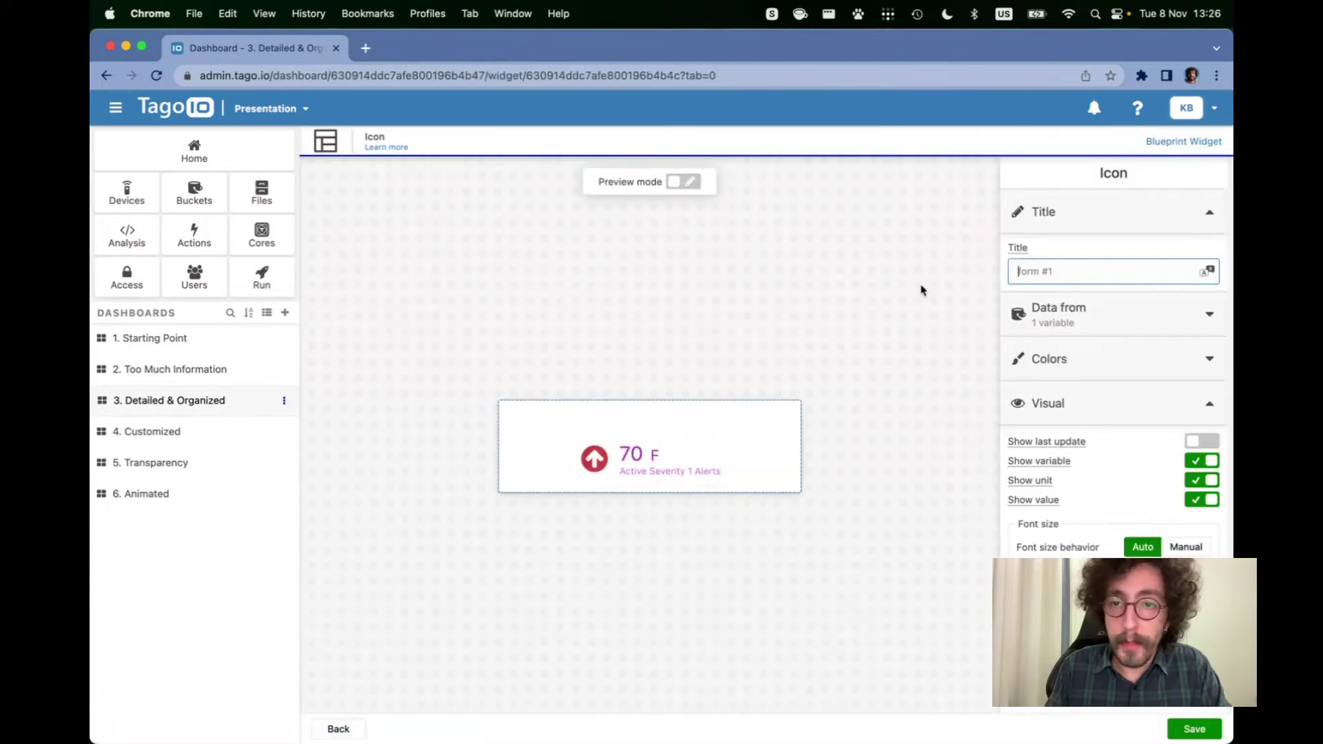
left_click(1111, 316)
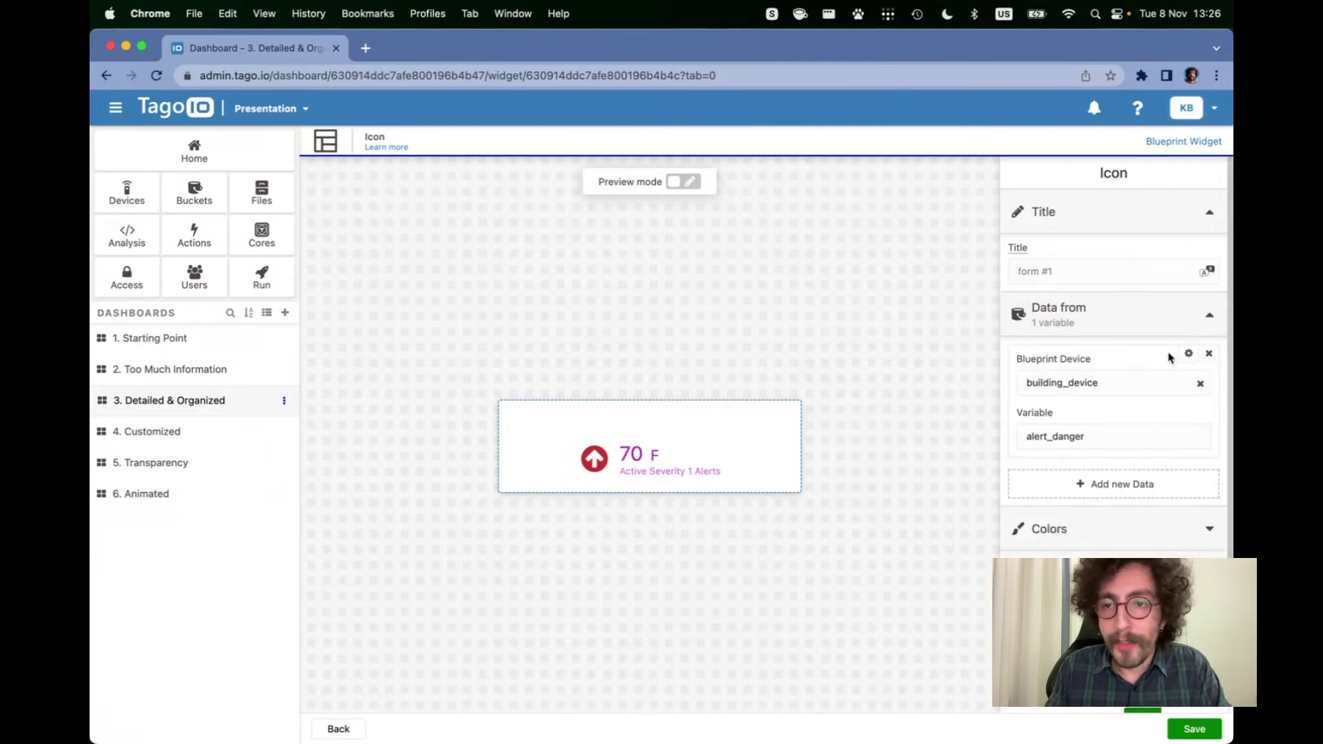
left_click(1188, 354)
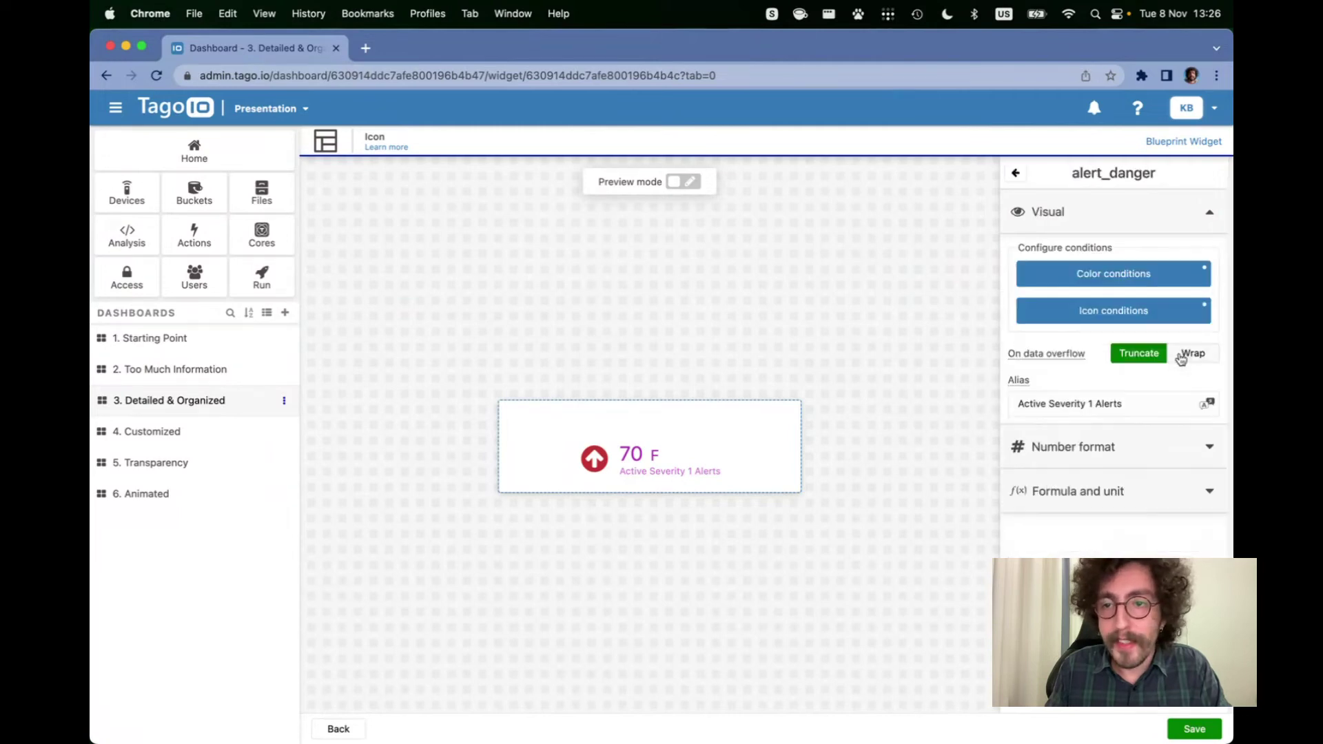
left_click(1084, 281)
left_click(521, 329)
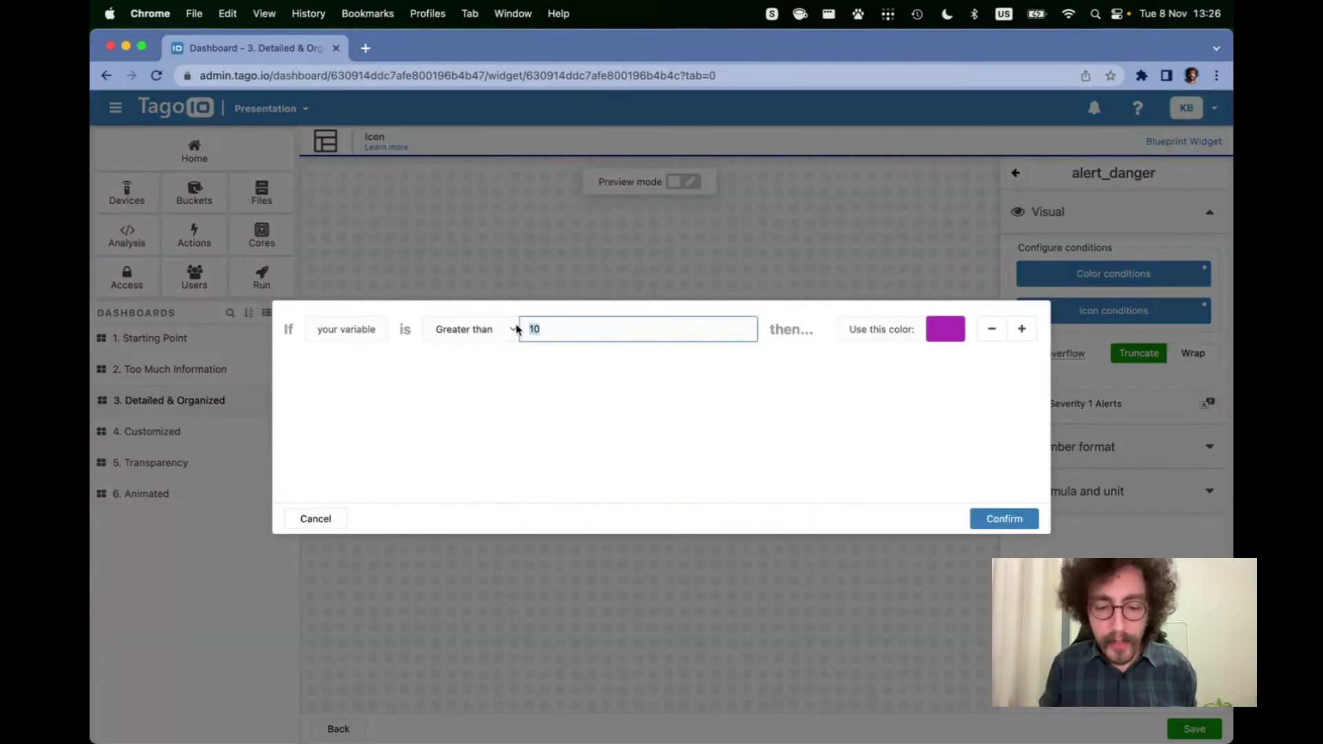
left_click(1010, 519)
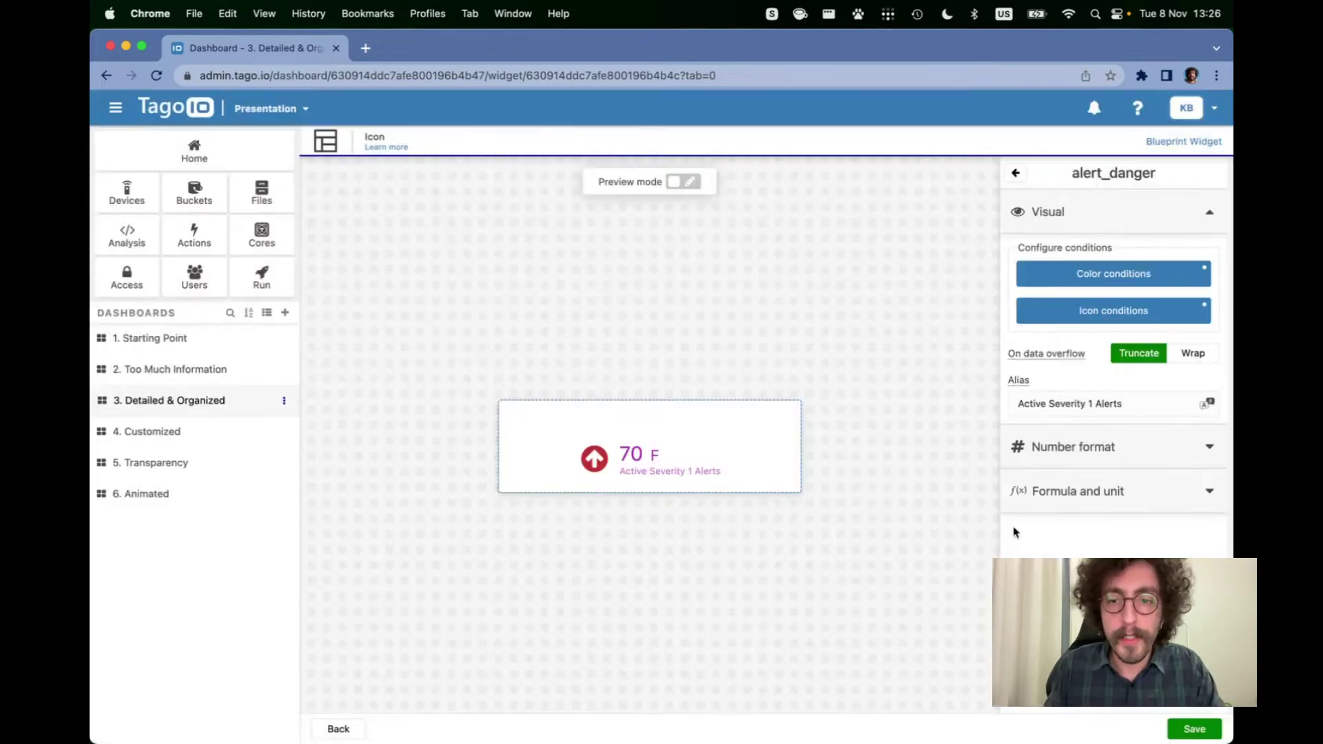
left_click(1183, 731)
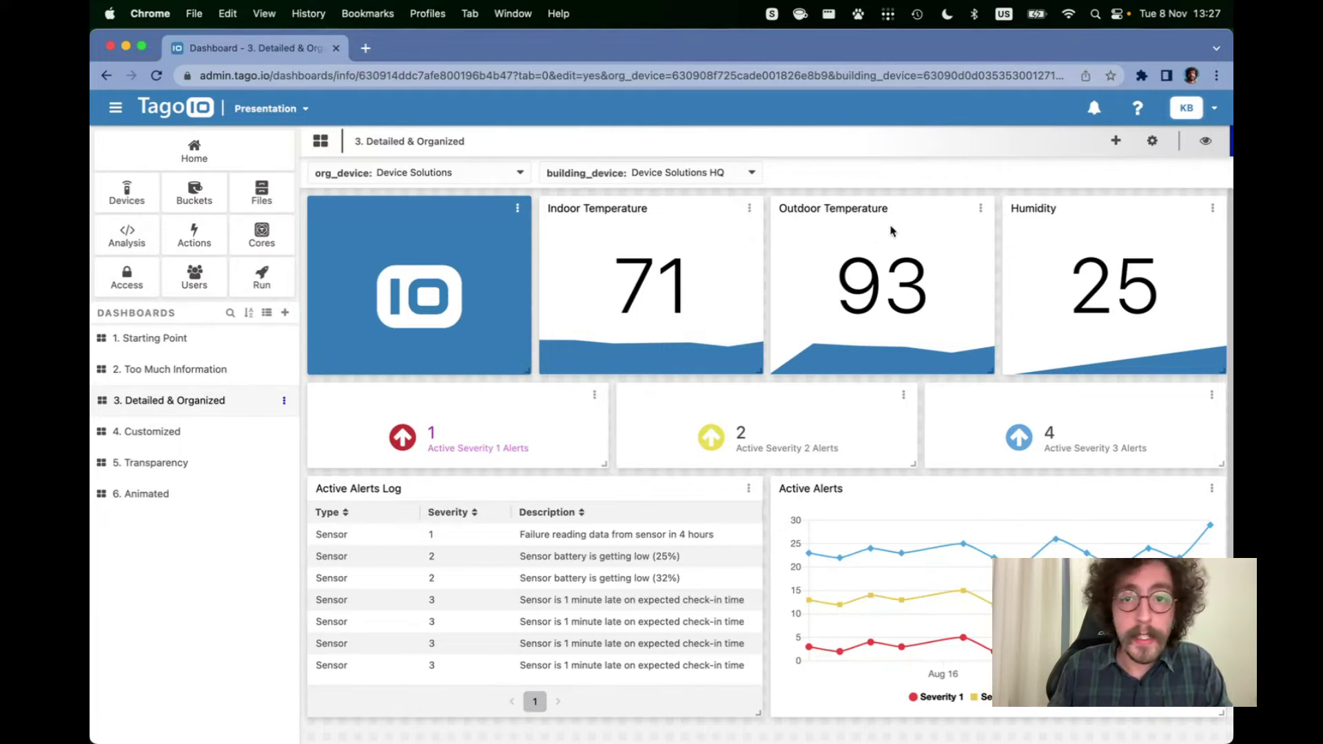
Open the Indoor Temperature card for editing and set its header color to purple
left_click(749, 208)
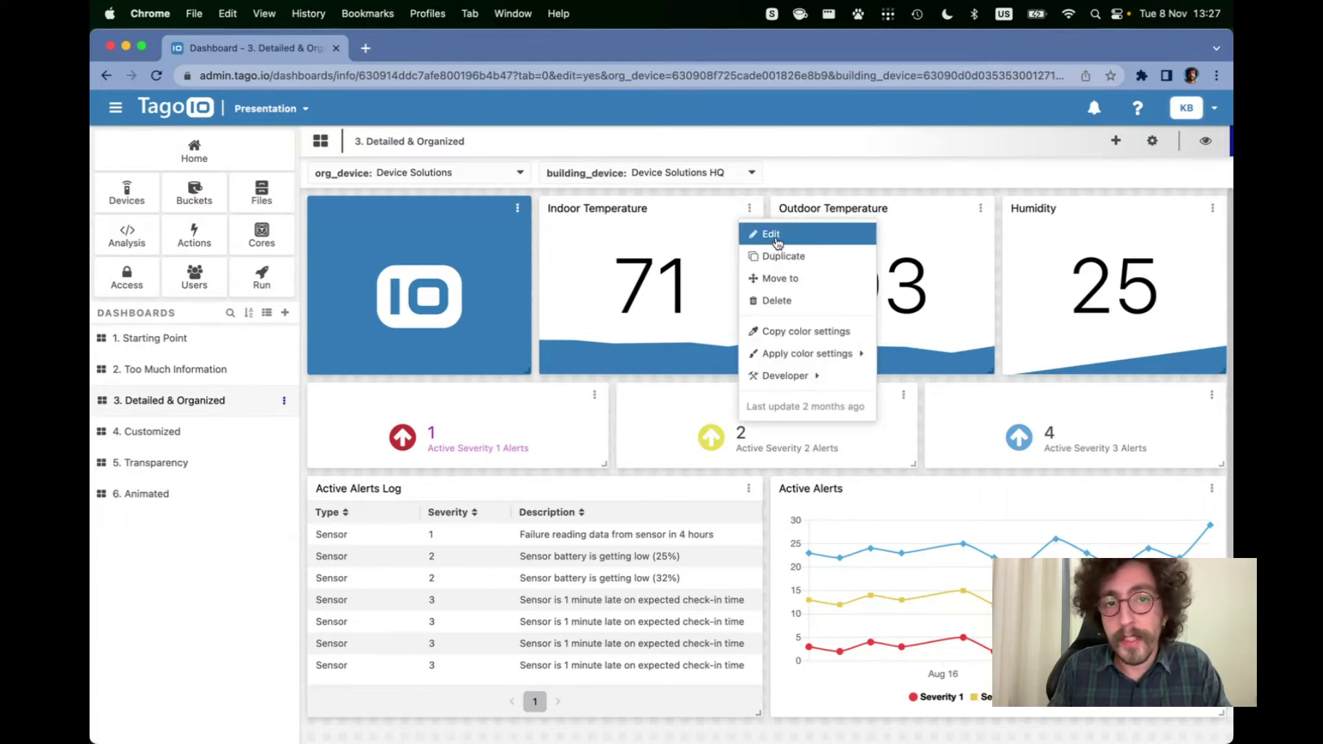
left_click(771, 234)
left_click(1040, 301)
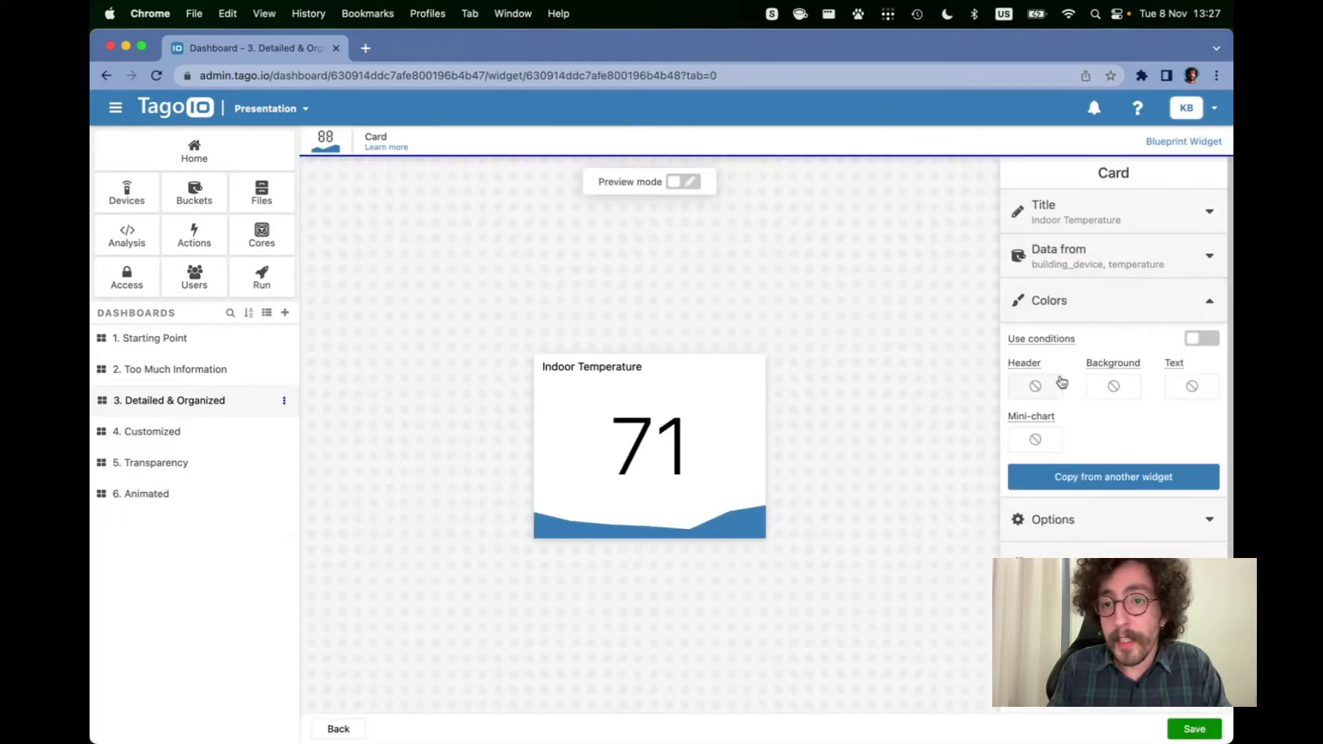
left_click(1053, 384)
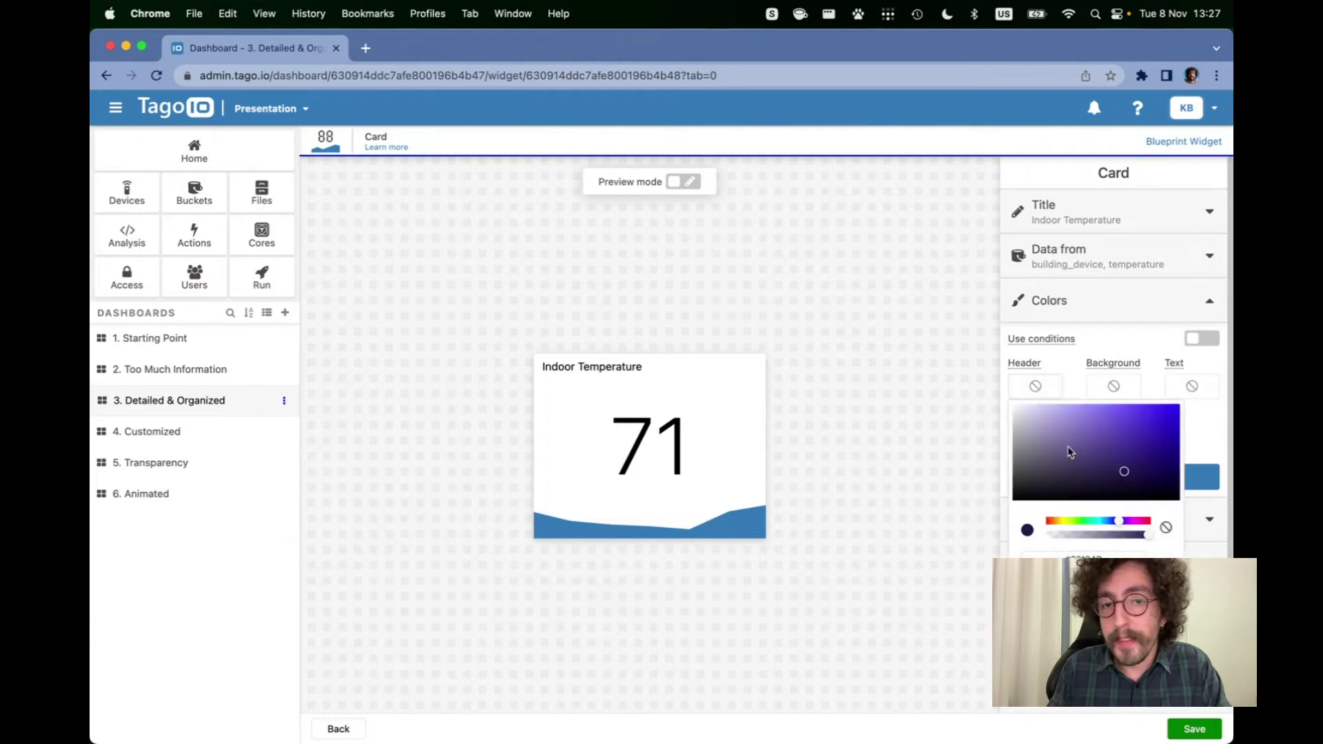
left_click(1093, 429)
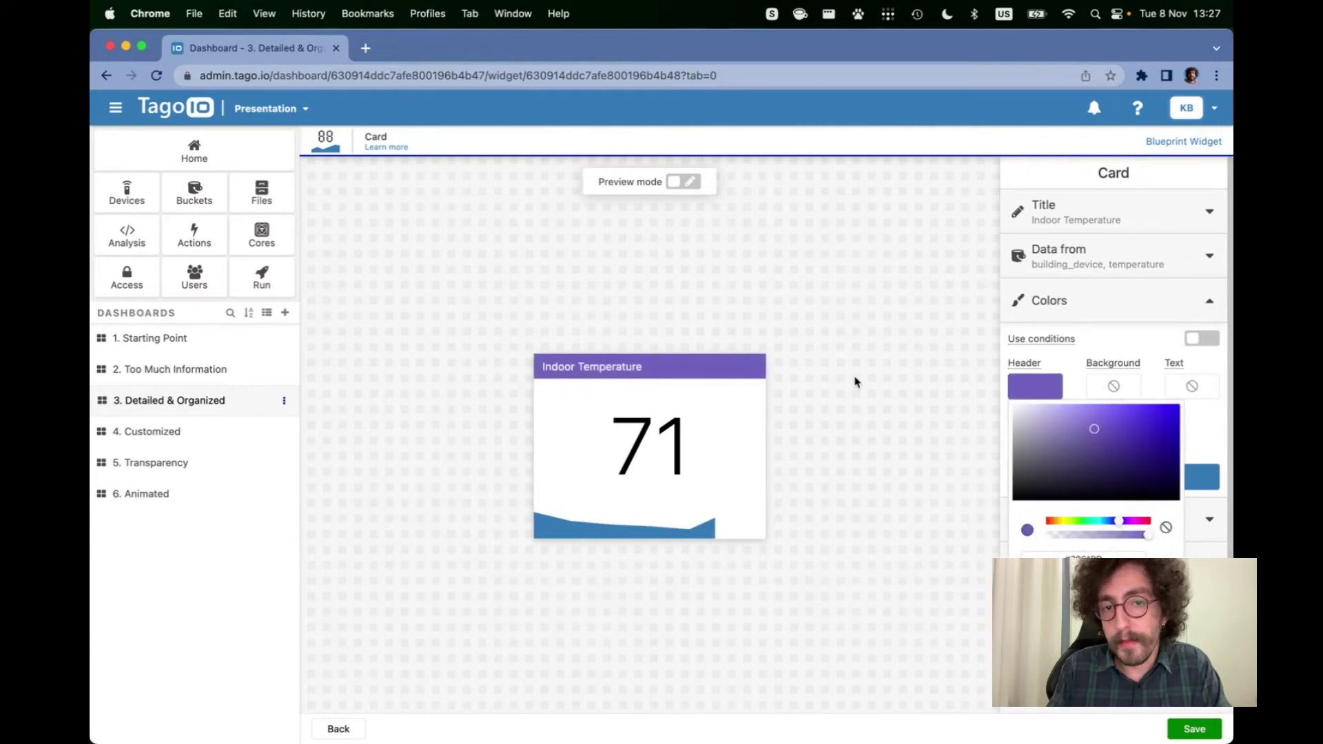
Give the Indoor Temperature card a muted grayish-purple background and save the widget
left_click_drag(1094, 466, 1015, 431)
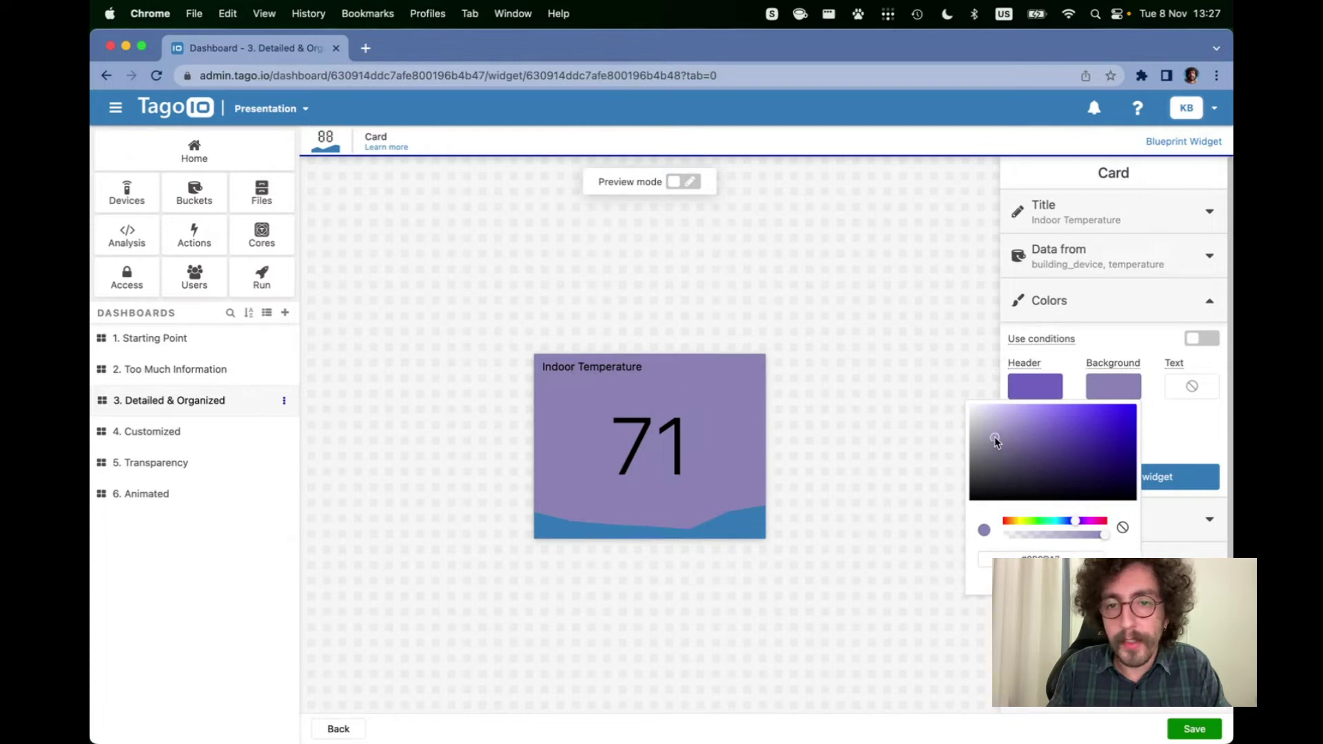
left_click_drag(994, 436, 1007, 438)
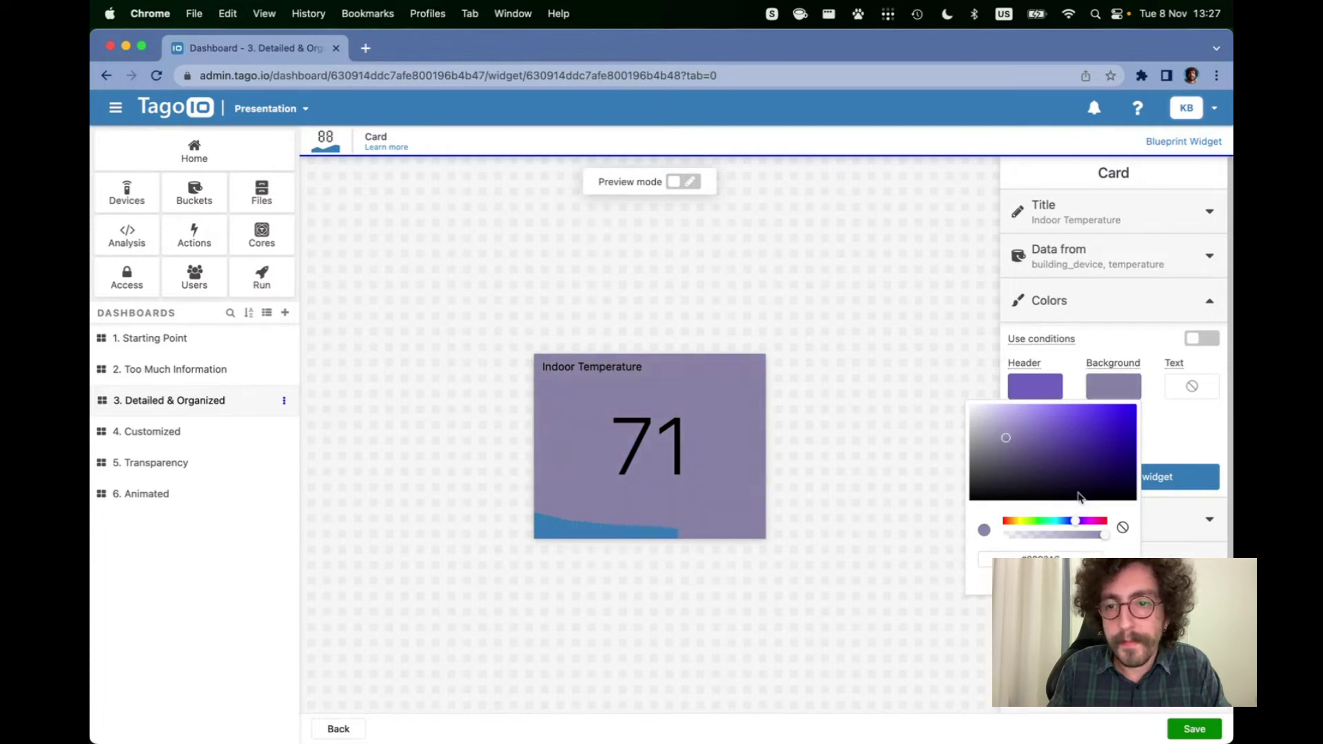
left_click(1194, 729)
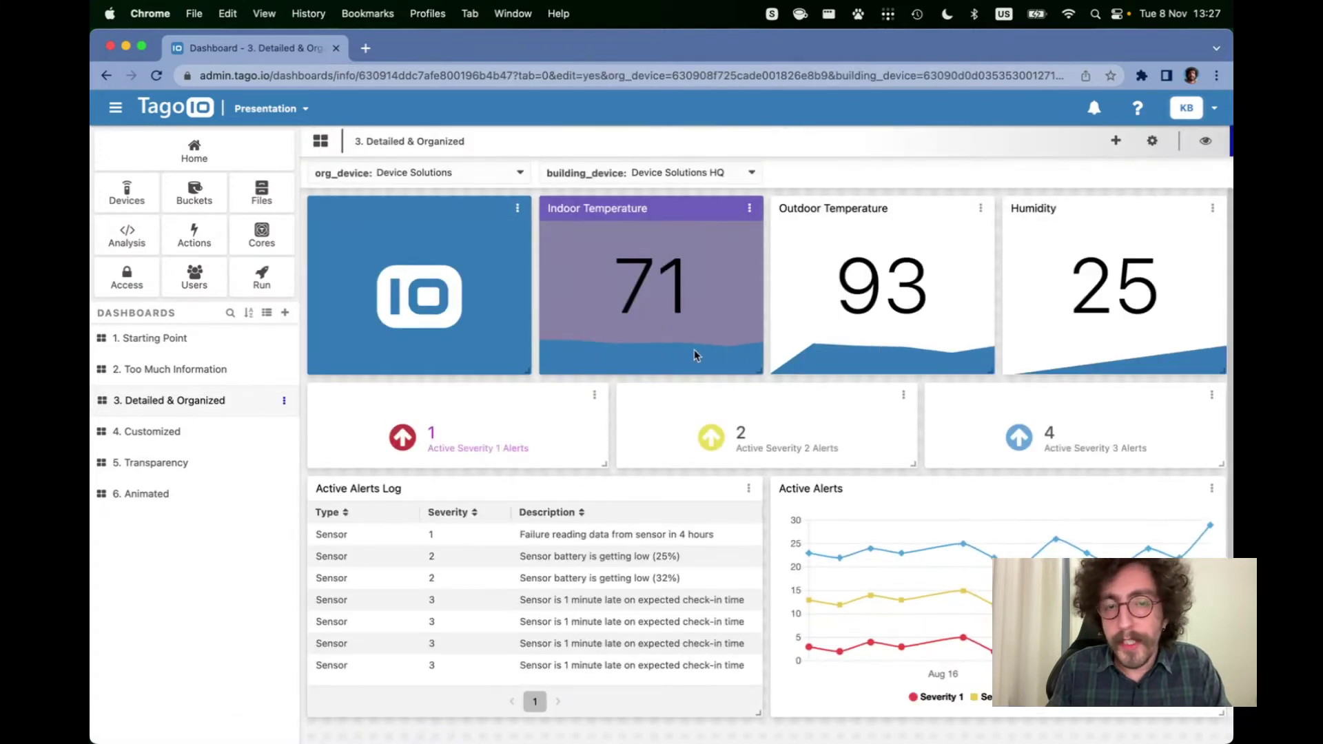
Open the Outdoor Temperature card for editing and set its header color to teal
left_click(979, 209)
left_click(989, 237)
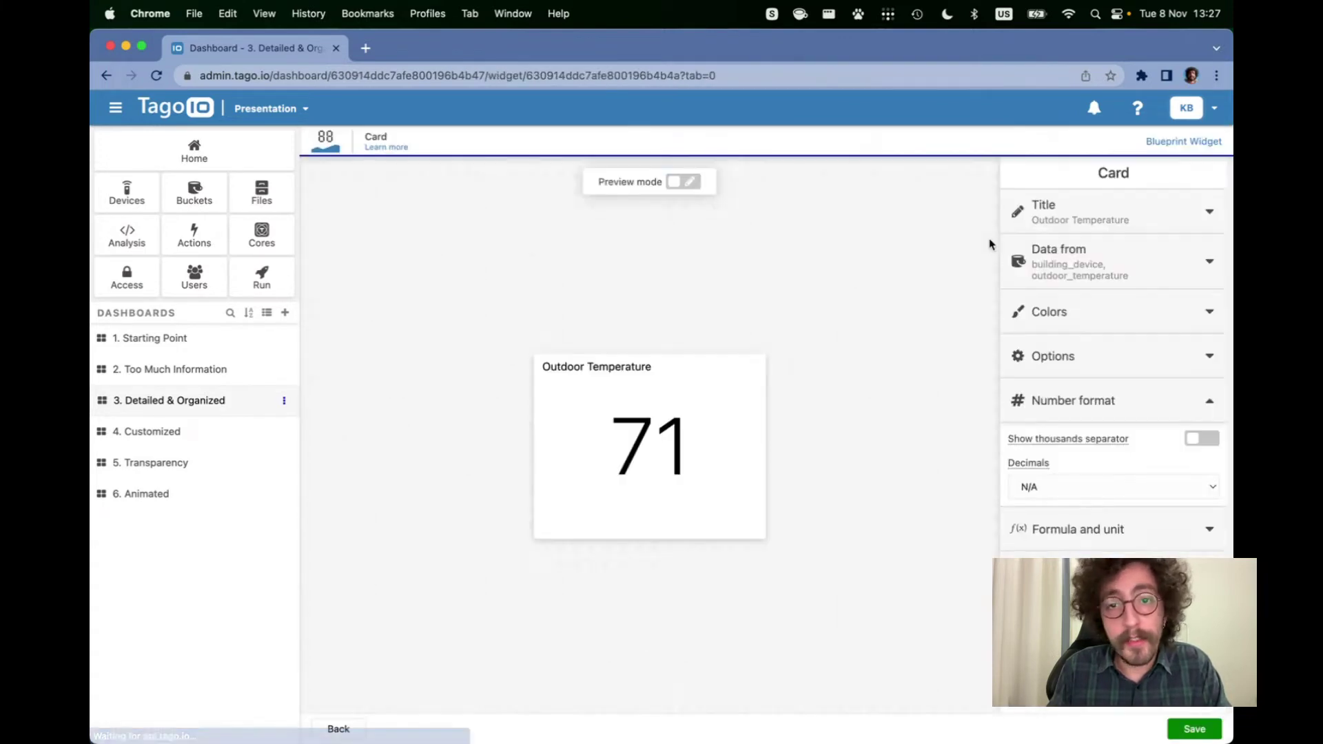
left_click(1049, 311)
left_click(1035, 397)
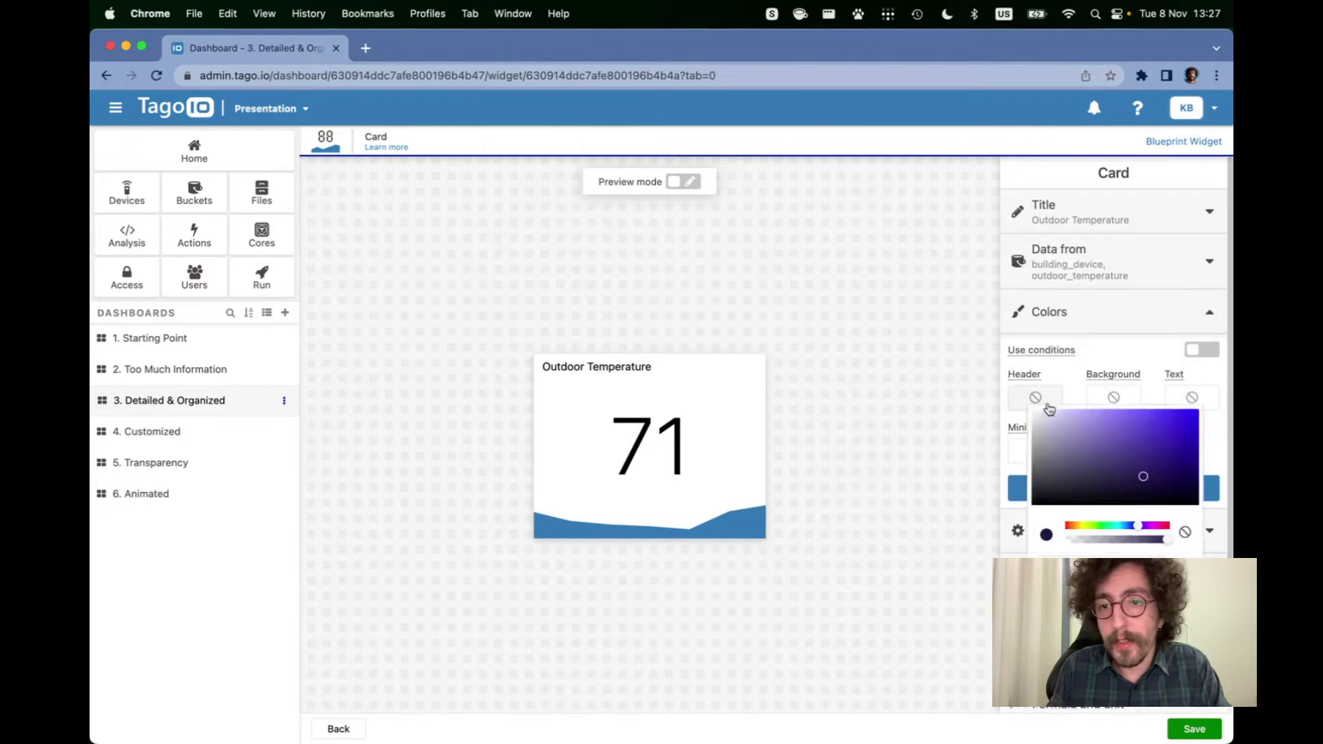
left_click(1155, 529)
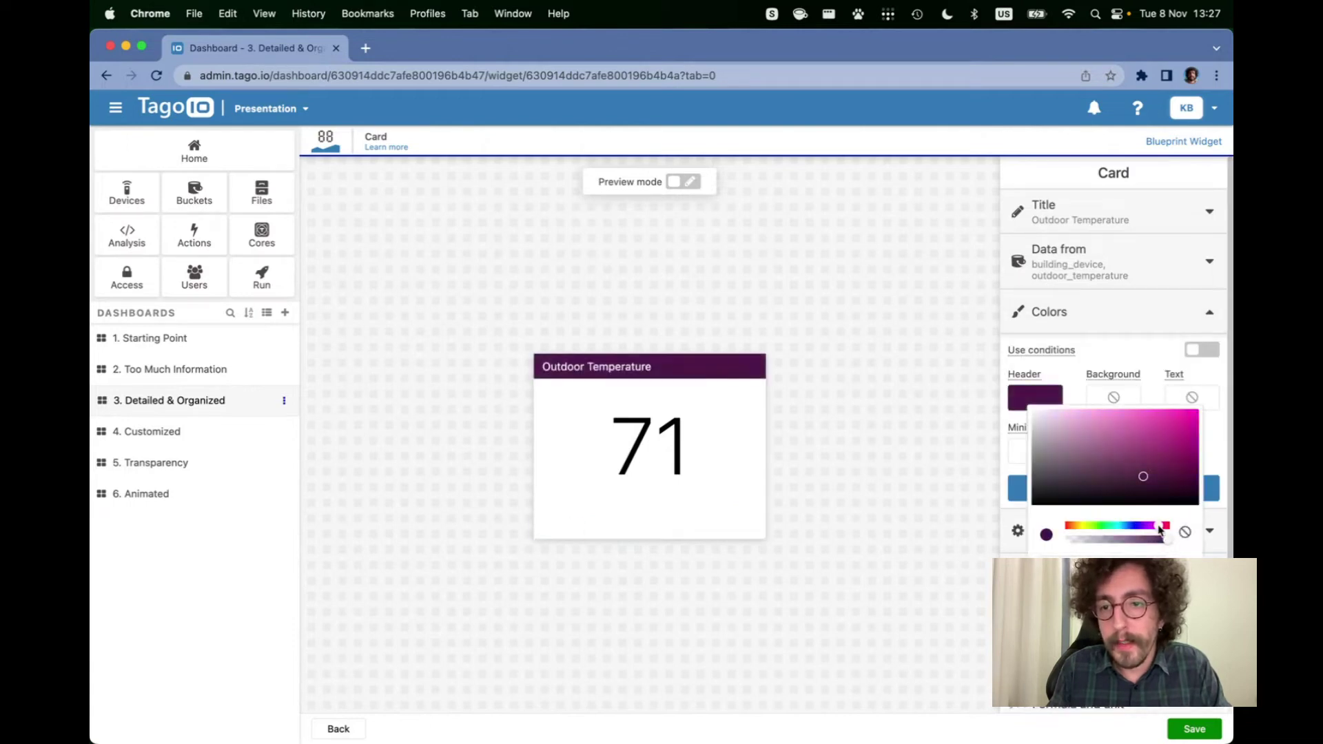
left_click_drag(1161, 530, 1121, 529)
left_click_drag(1145, 476, 1146, 458)
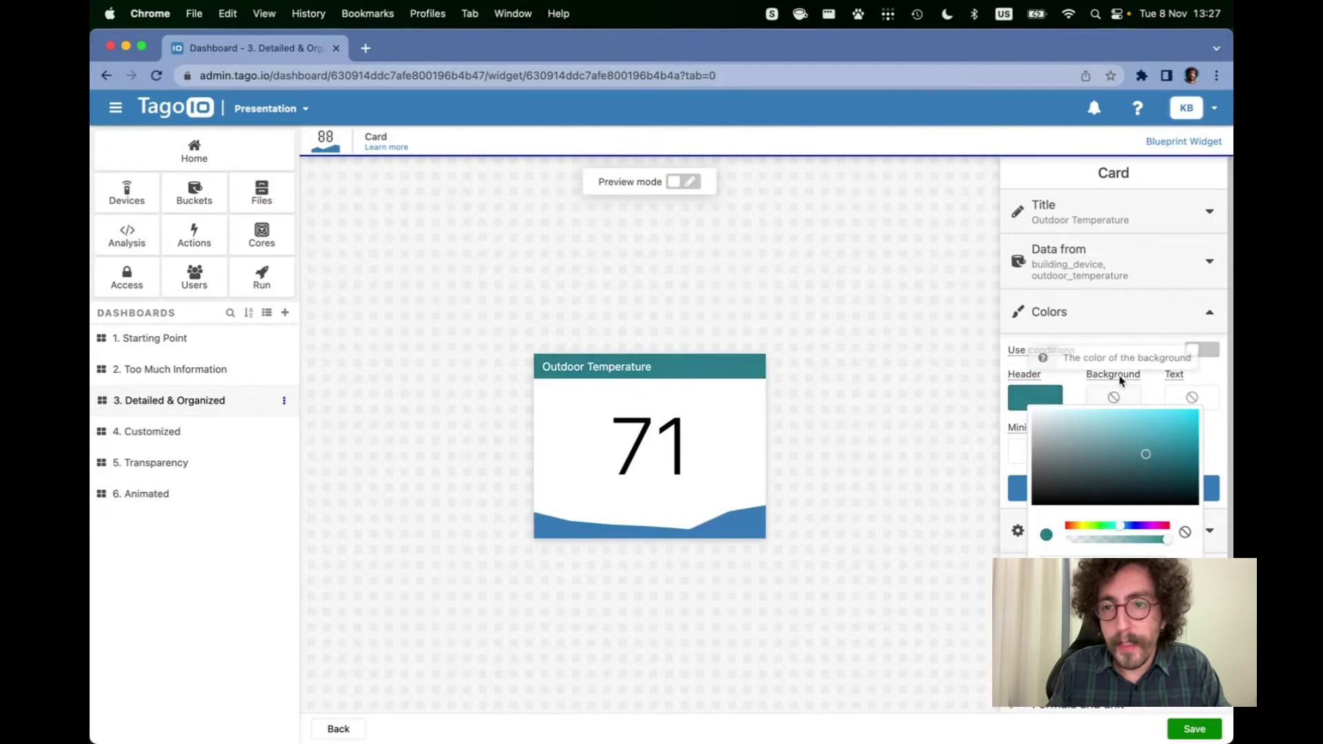
Try a bright purple background on the Outdoor Temperature card, clear that background color, and save the widget
left_click(1115, 397)
left_click(1115, 398)
left_click_drag(992, 441, 1040, 417)
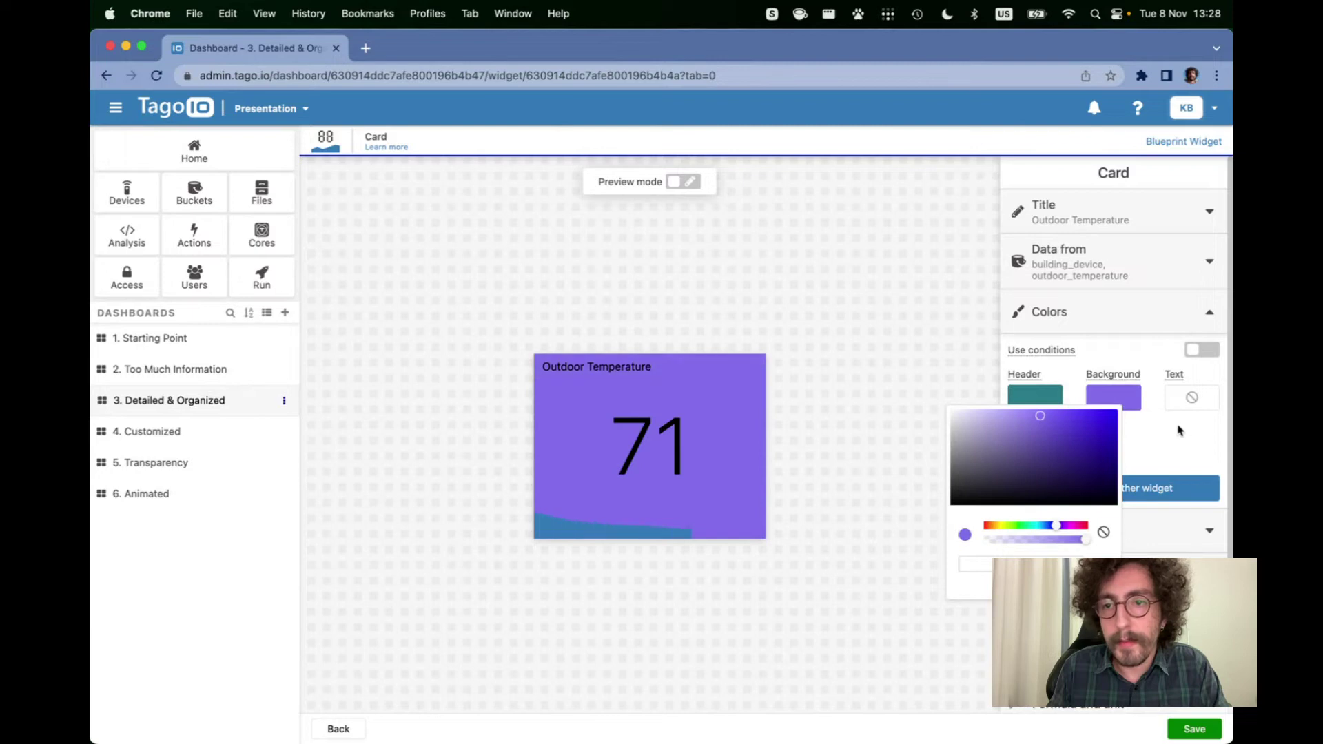
left_click(1122, 539)
left_click(1194, 729)
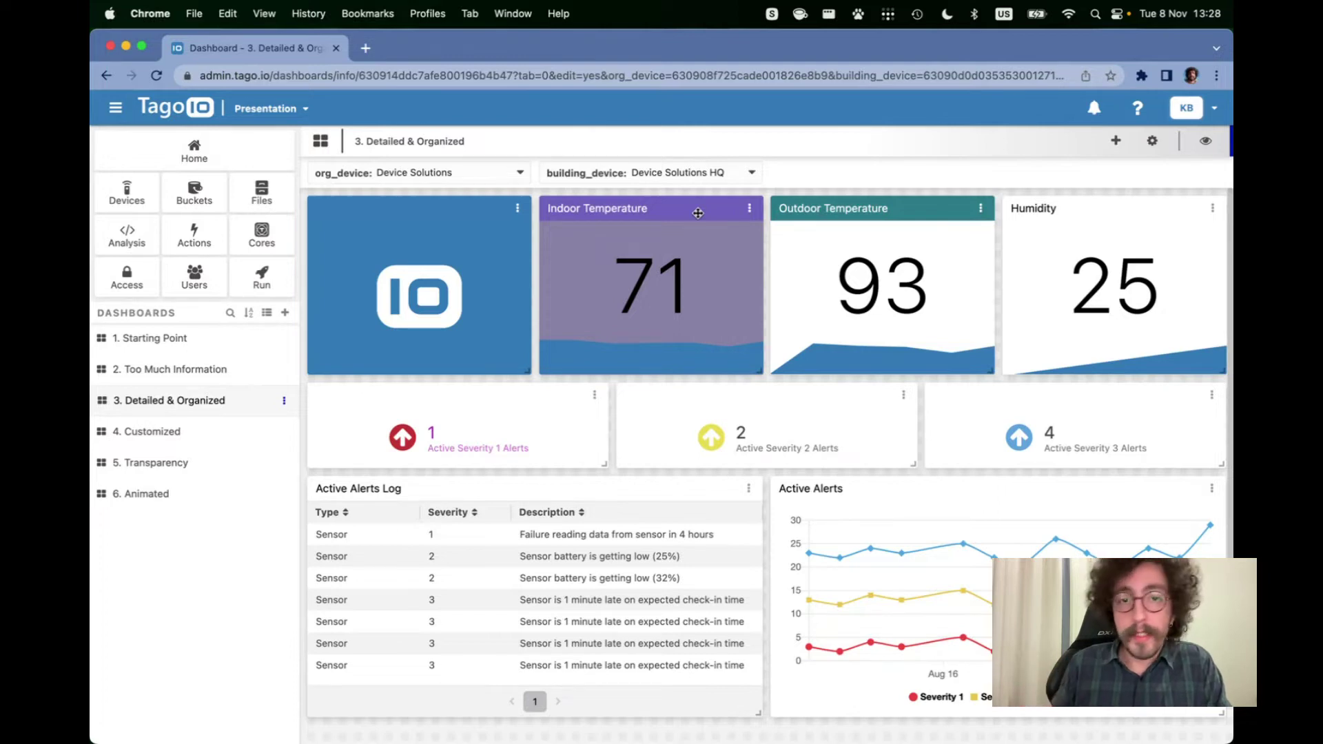
Preview applying the Indoor Temperature card's color settings to the other card widgets, and cancel the preview
left_click(750, 209)
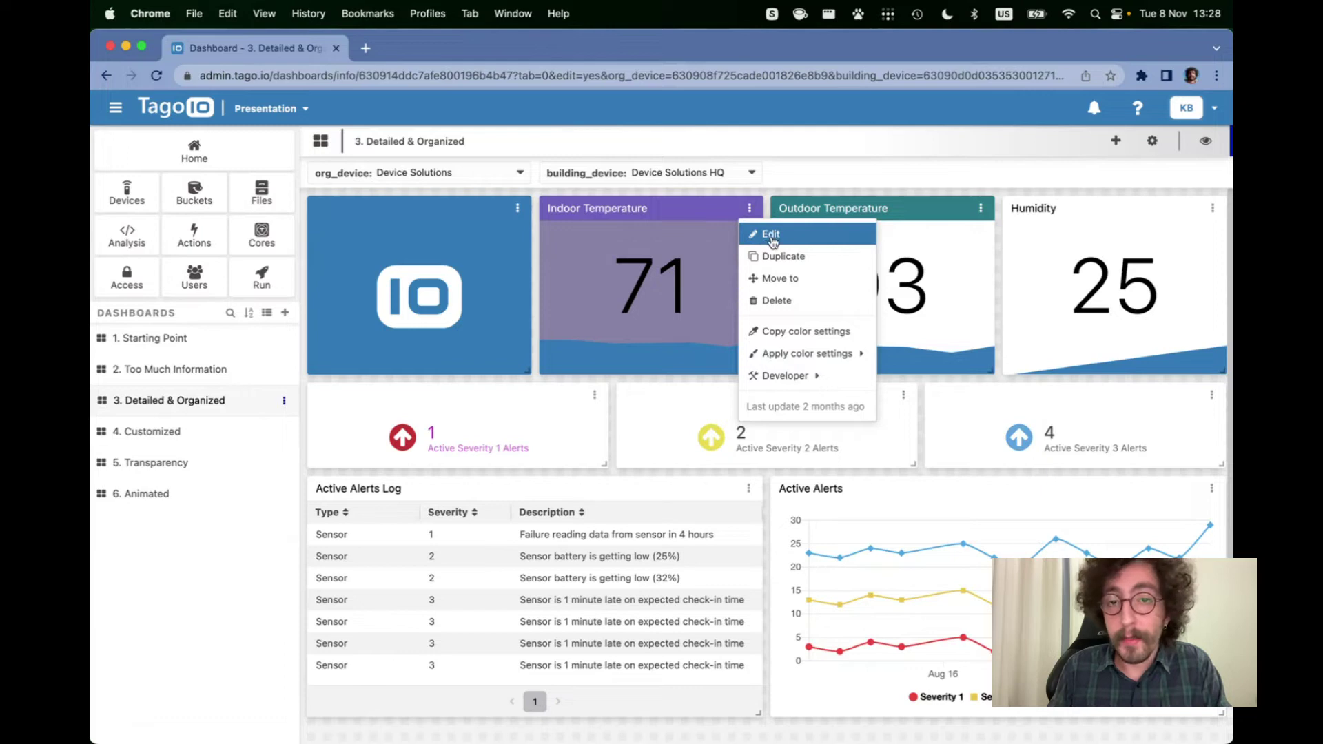
mouse_move(811, 353)
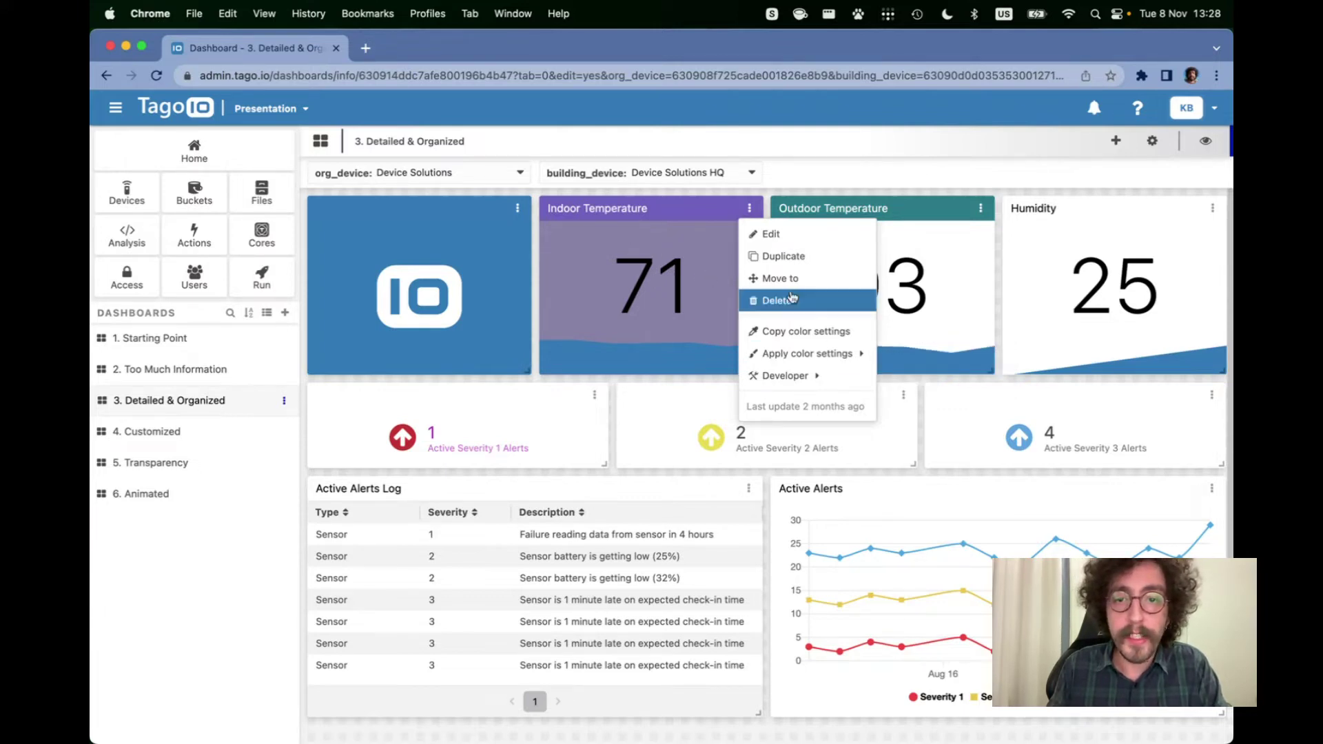
left_click(922, 378)
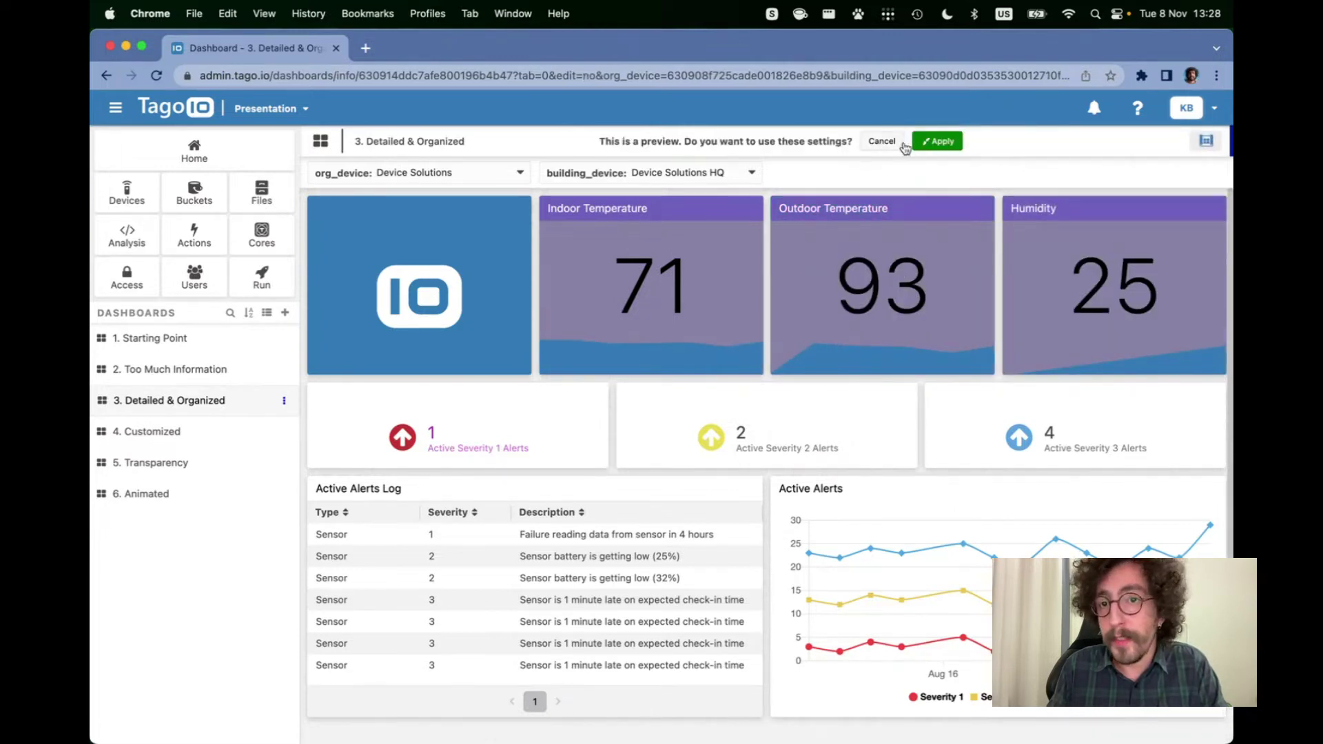
left_click(928, 145)
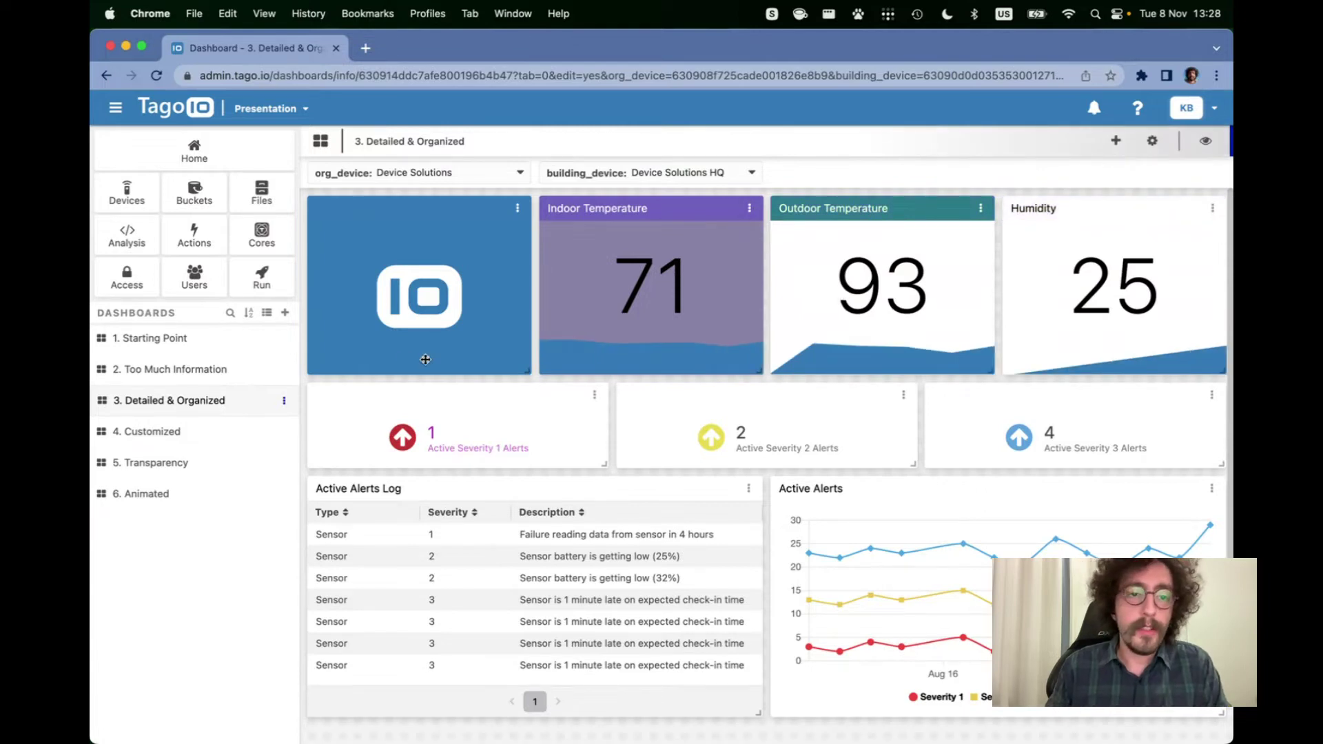
Open the 4. Customized dashboard
left_click(213, 436)
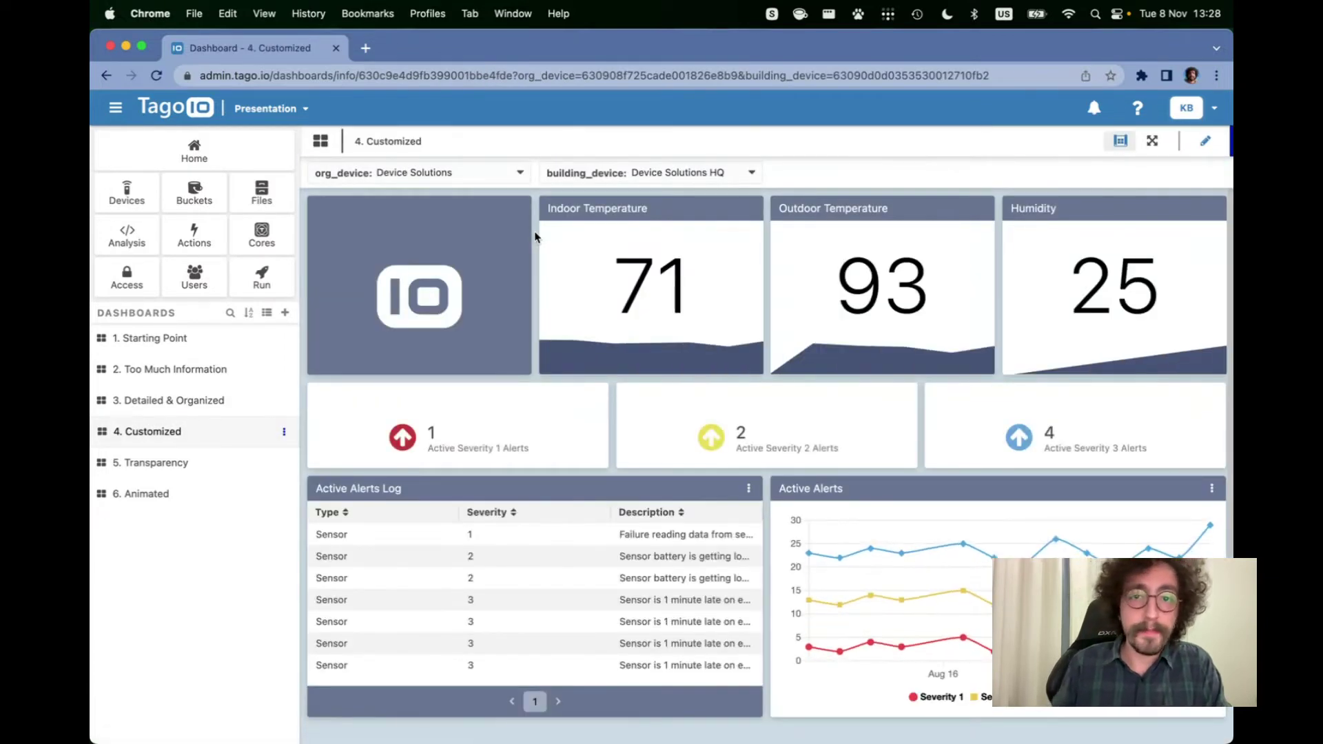
Hide the organization and building device selectors on the 4. Customized dashboard
left_click(1118, 141)
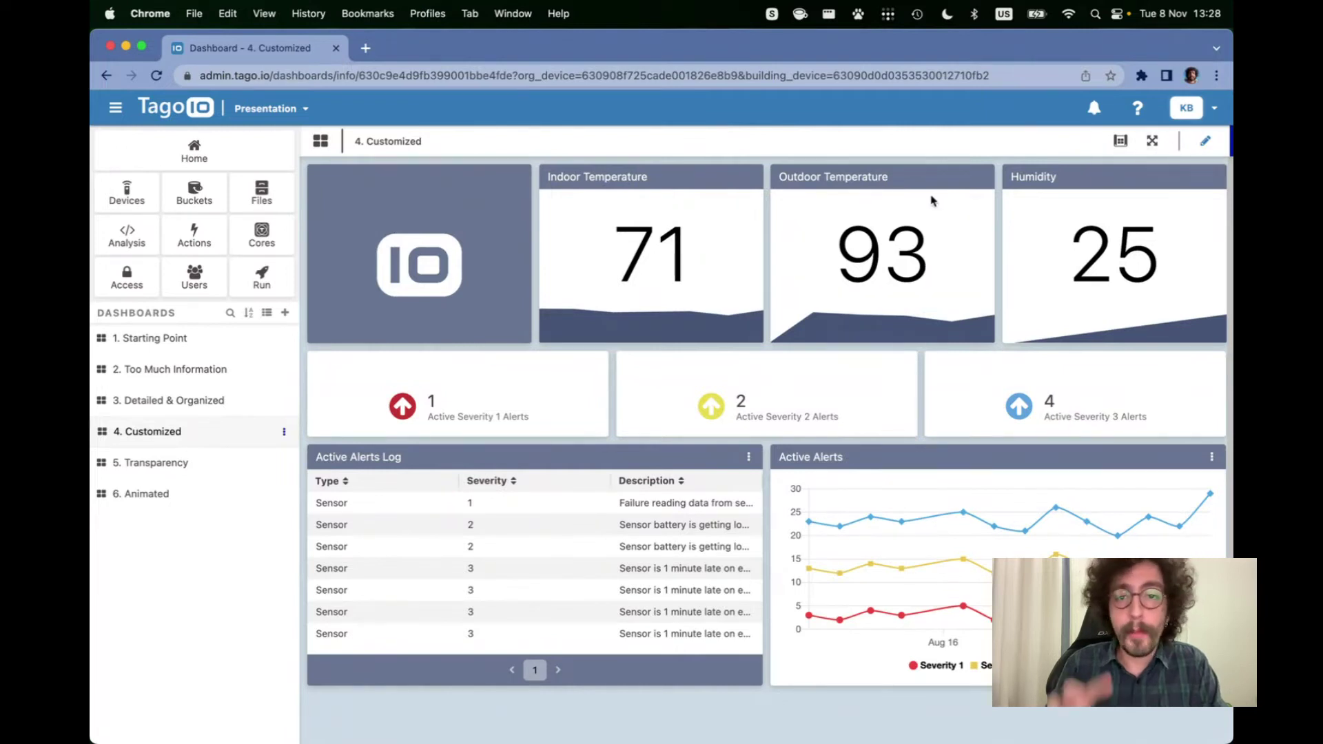
Preview applying the Indoor Temperature card's color settings to all widgets on the 3. Detailed & Organized dashboard
left_click(141, 406)
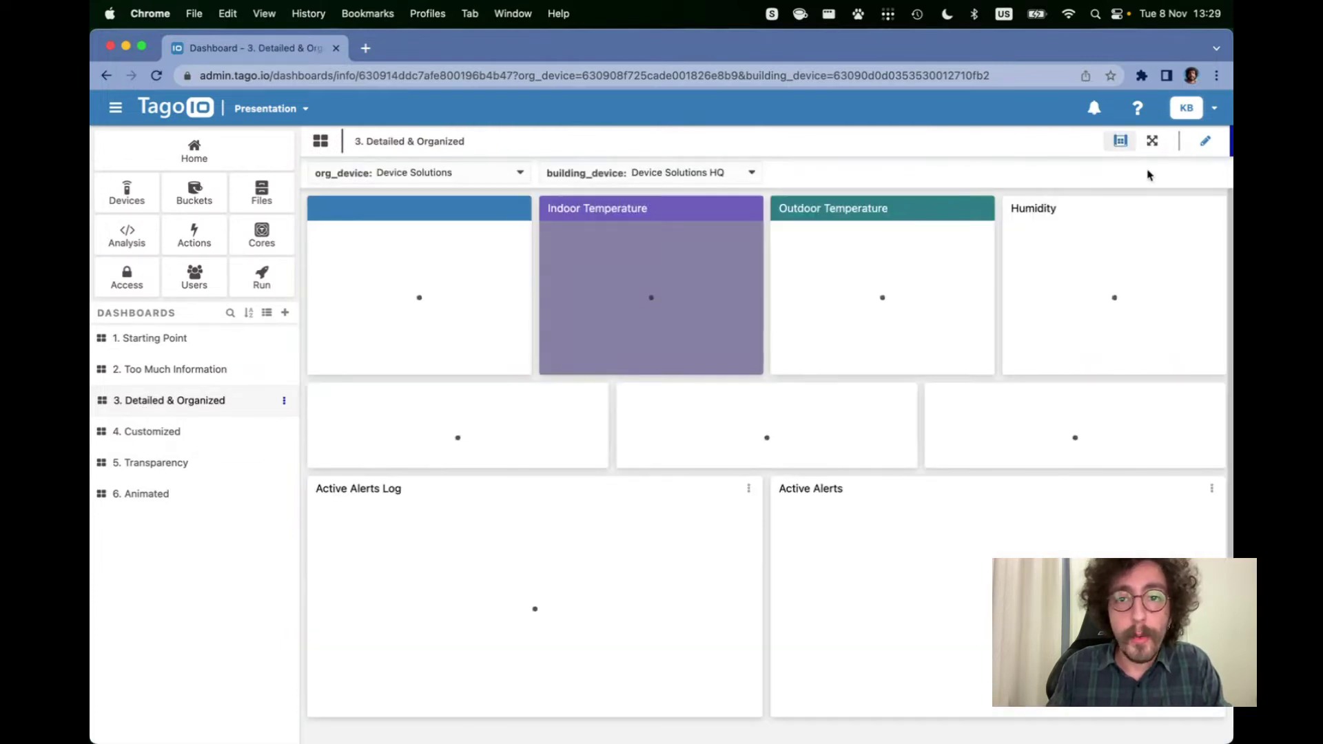
left_click(1206, 141)
left_click(749, 208)
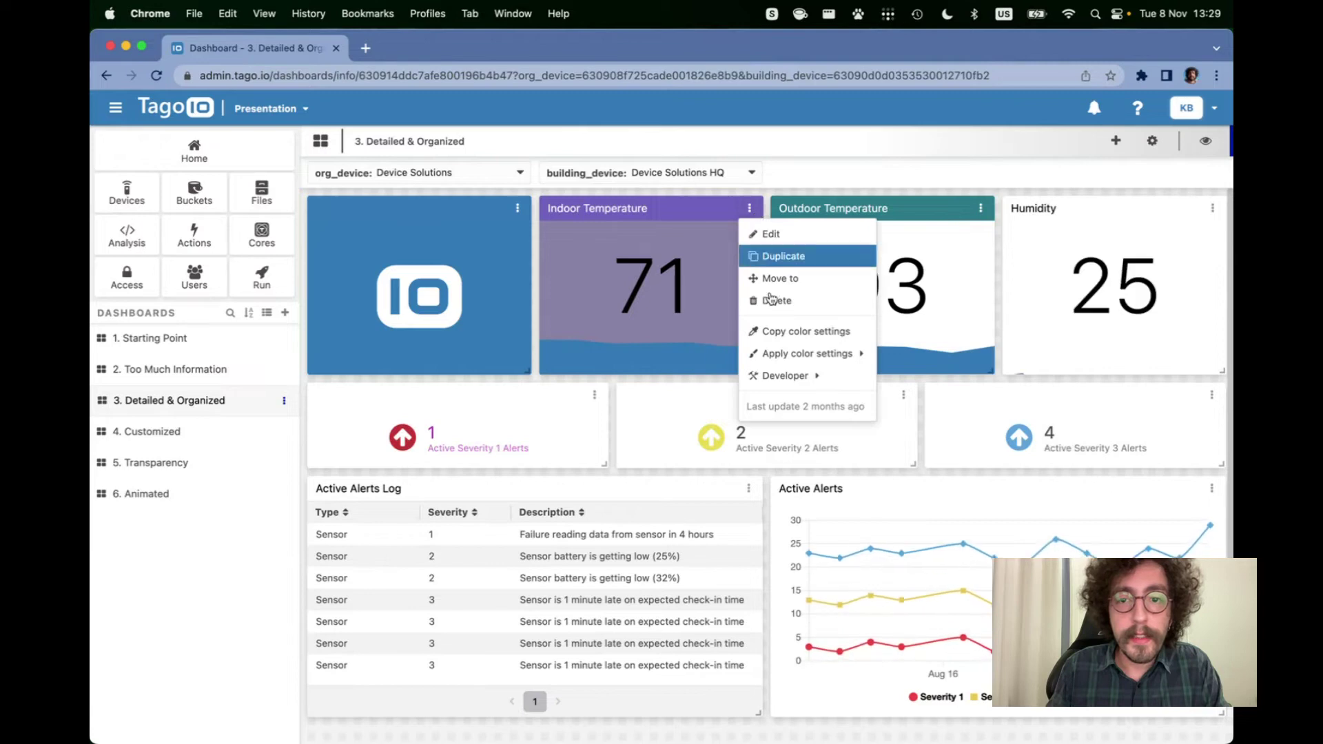
mouse_move(797, 352)
left_click(904, 357)
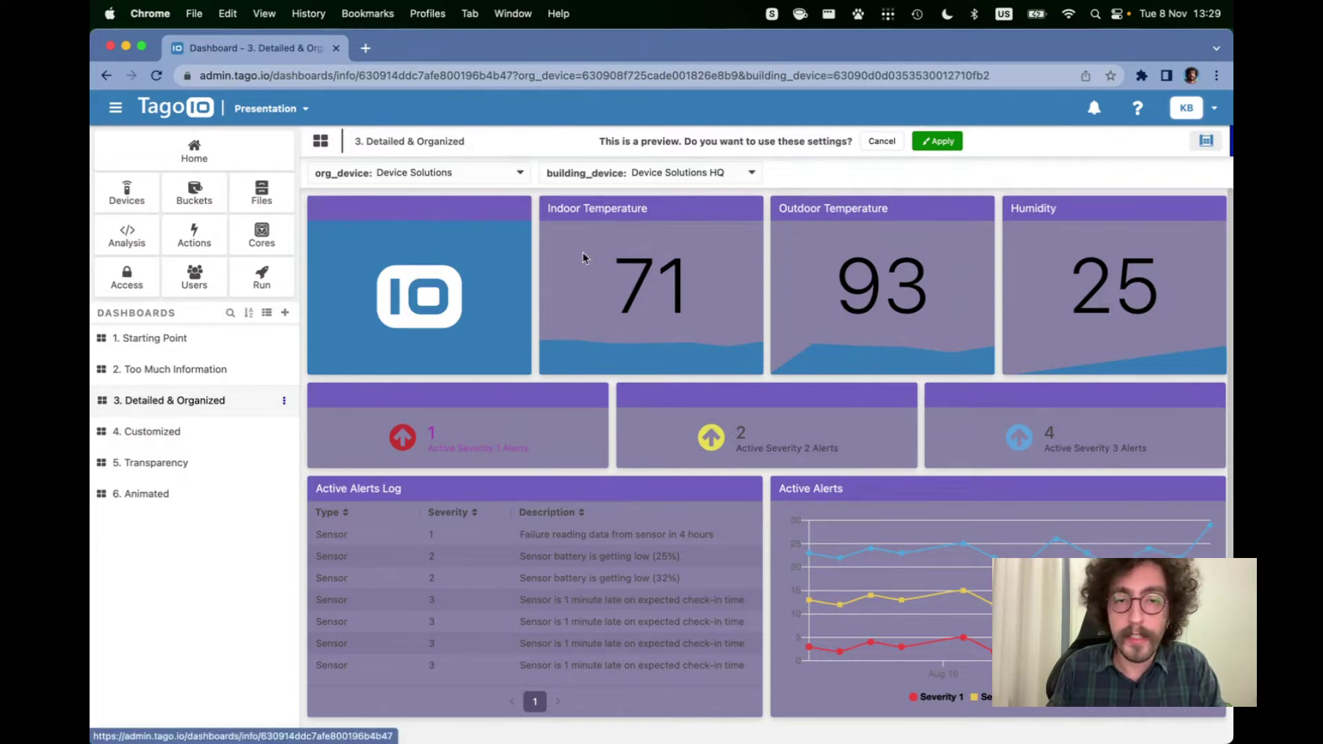
View the 4. Customized, 5. Transparency and 6. Animated dashboards one after another to compare their designs
left_click(178, 432)
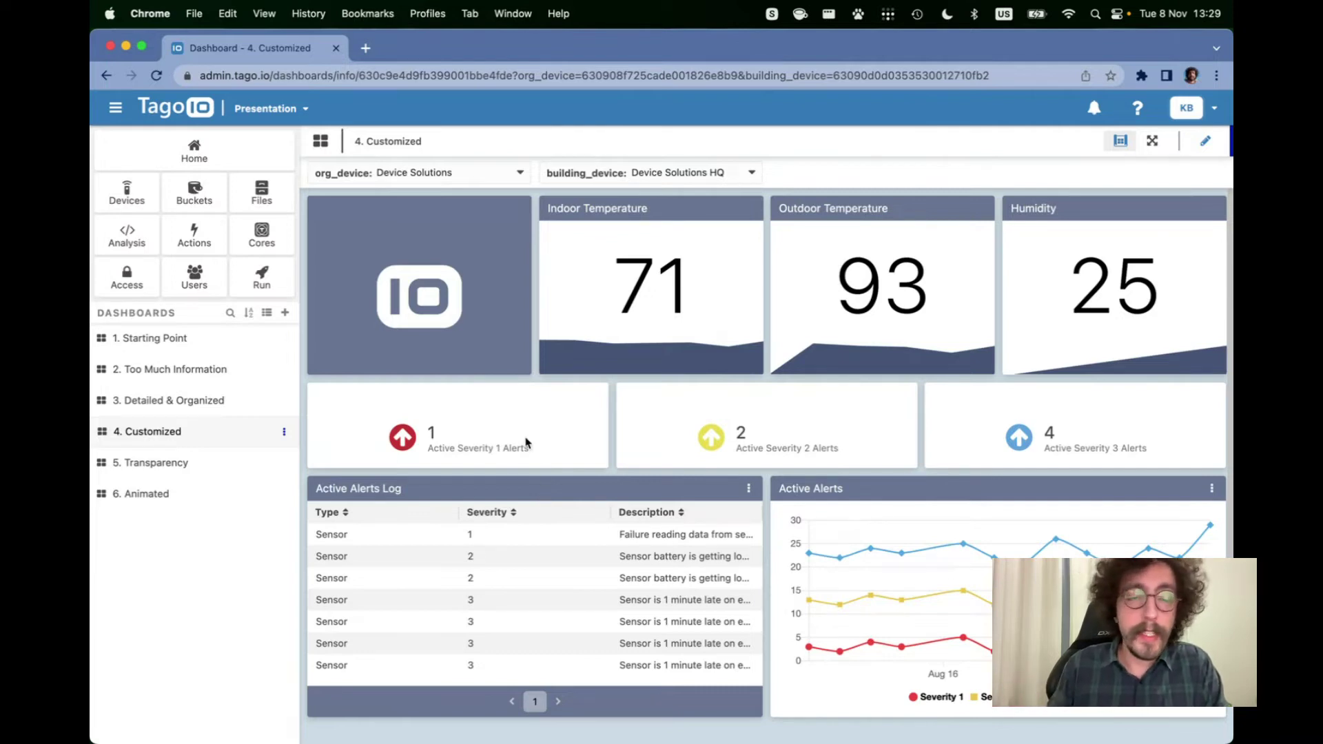
left_click(195, 469)
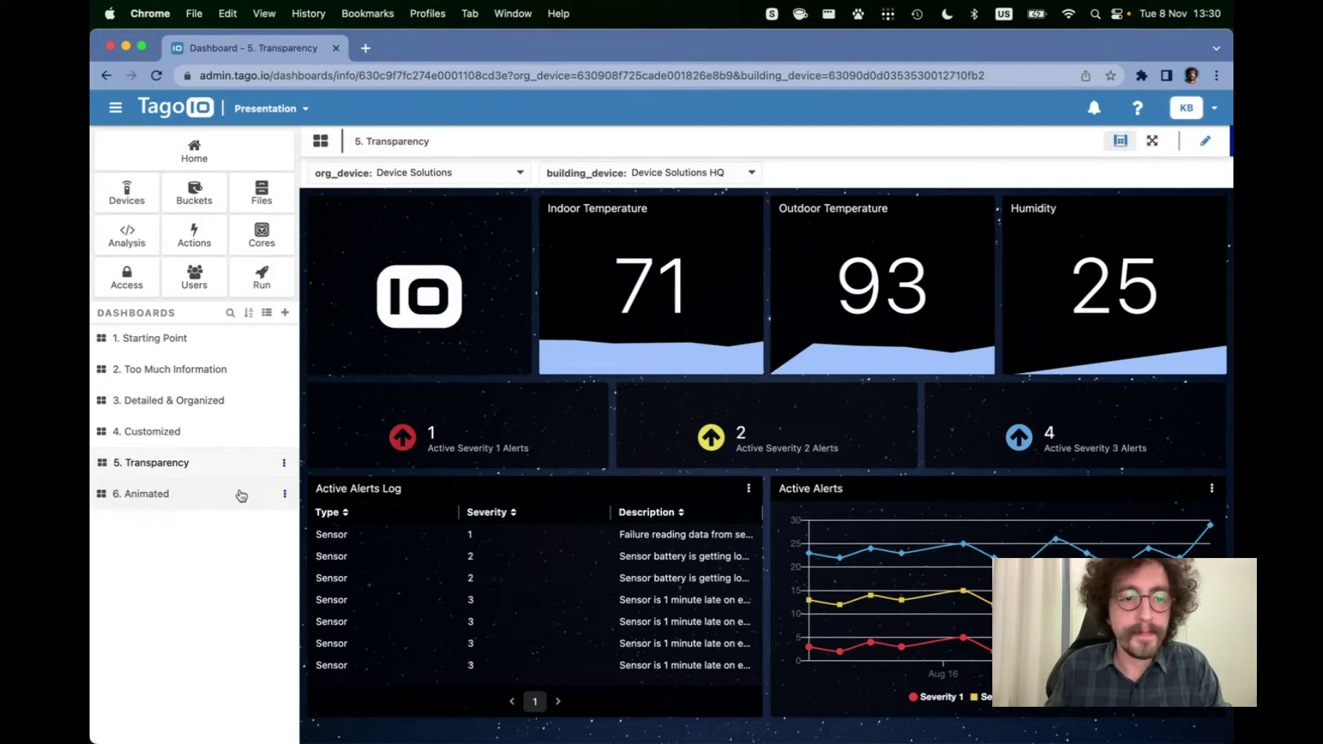
left_click(205, 503)
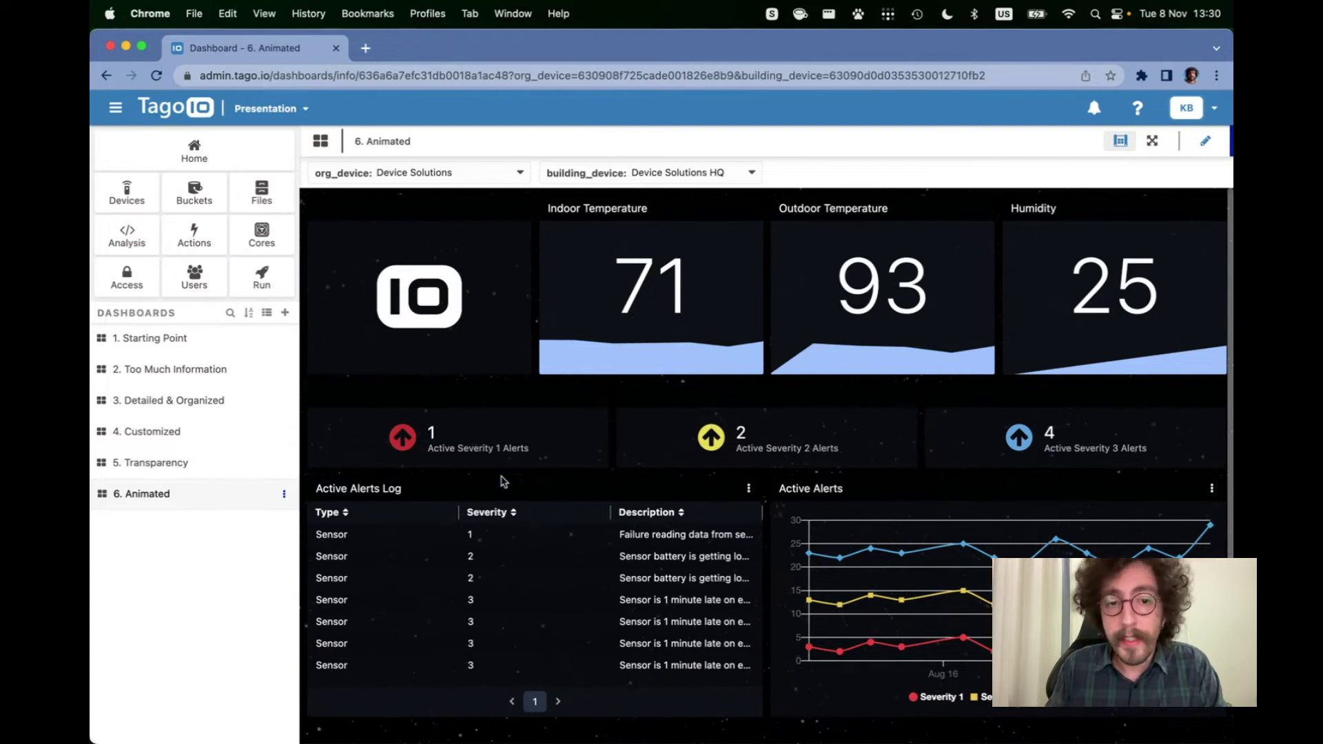
mouse_move(804, 538)
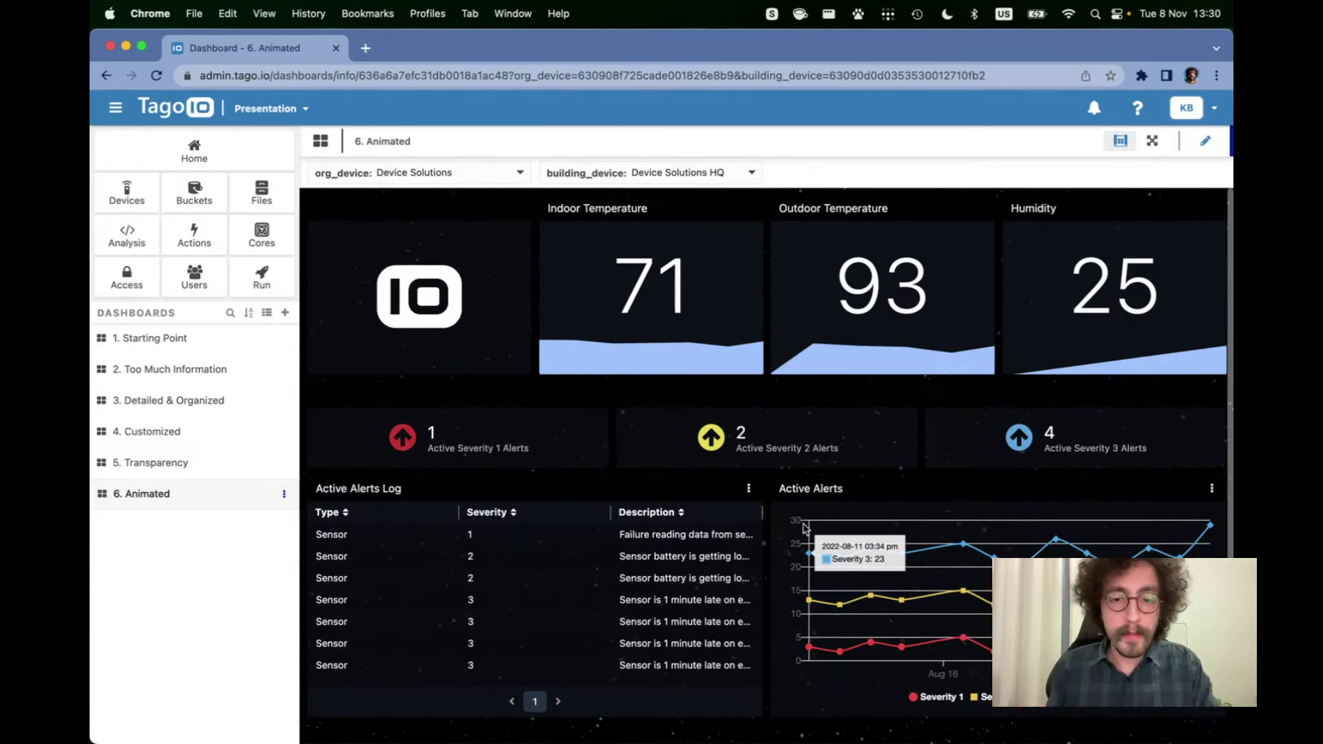
Open the 6. Animated dashboard's settings and examine the URL of its background image
left_click(1205, 141)
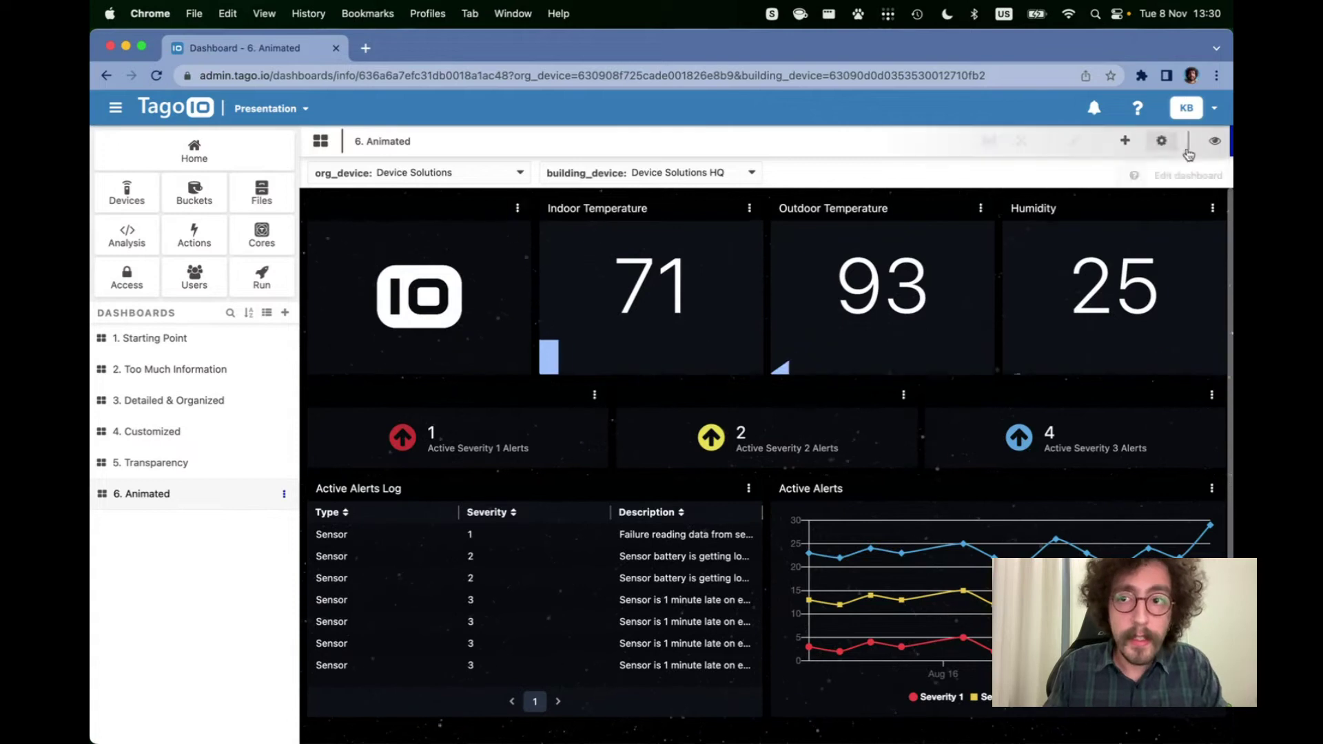
left_click(1153, 142)
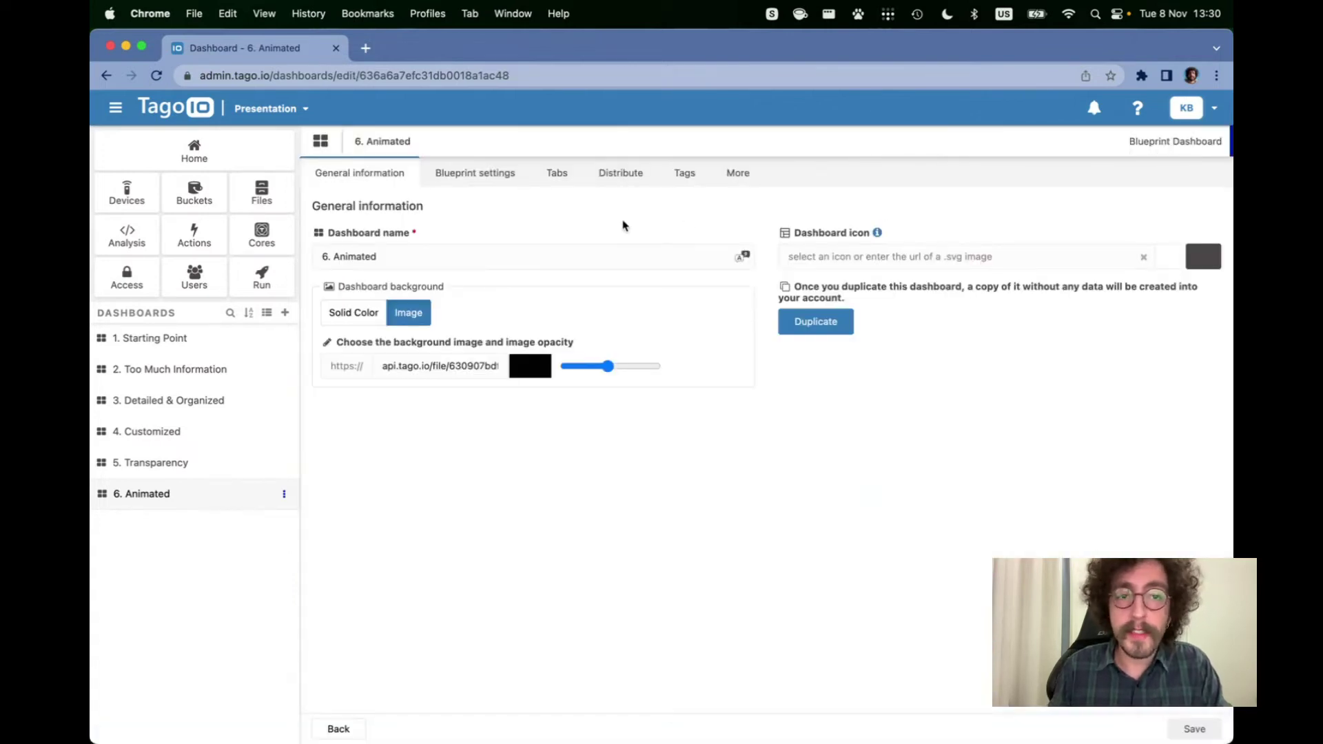
triple_click(408, 367)
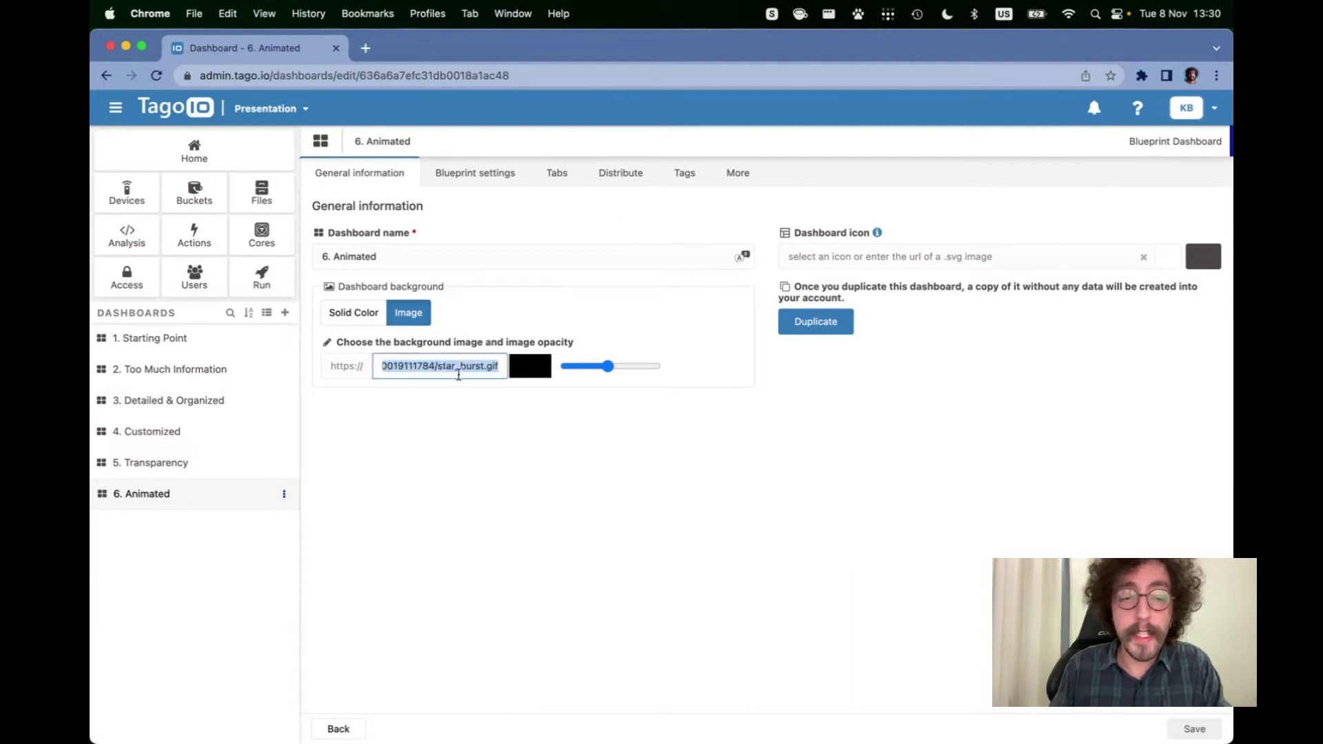
left_click(429, 372)
key("super+a")
left_click(429, 371)
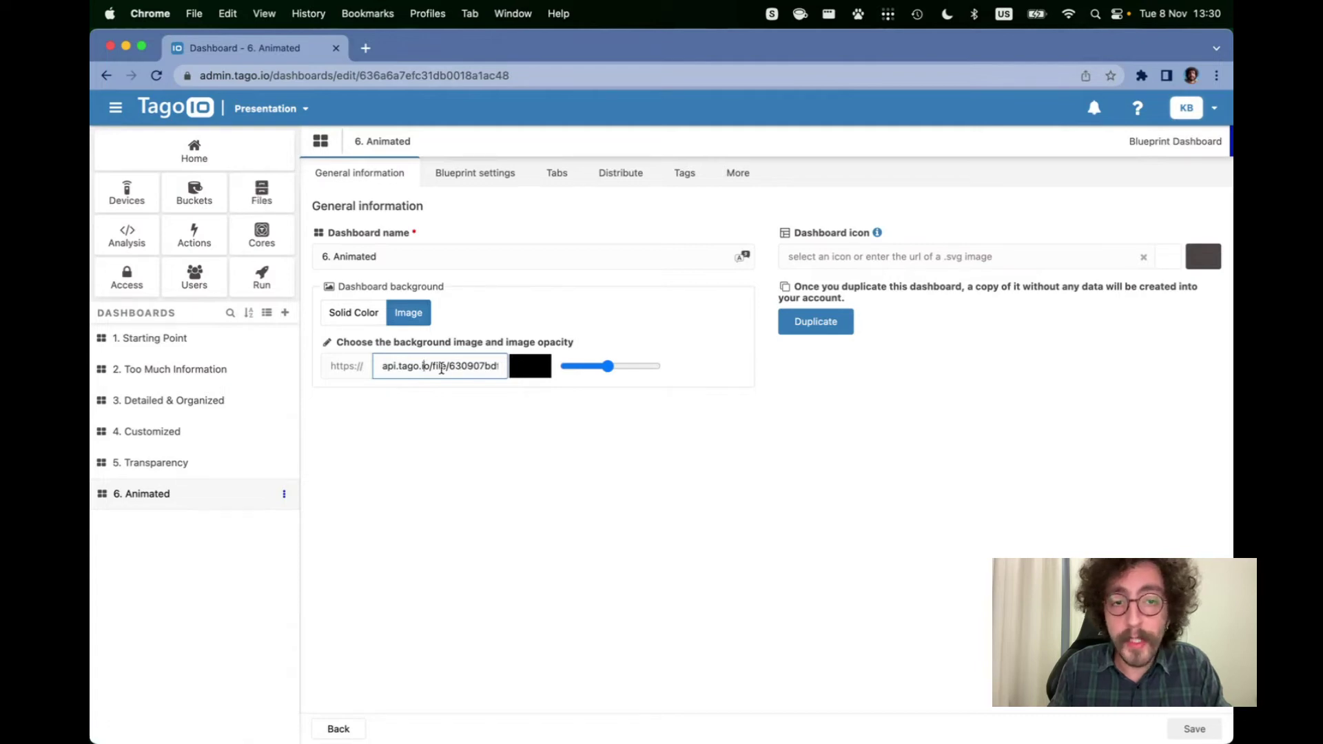
double_click(442, 366)
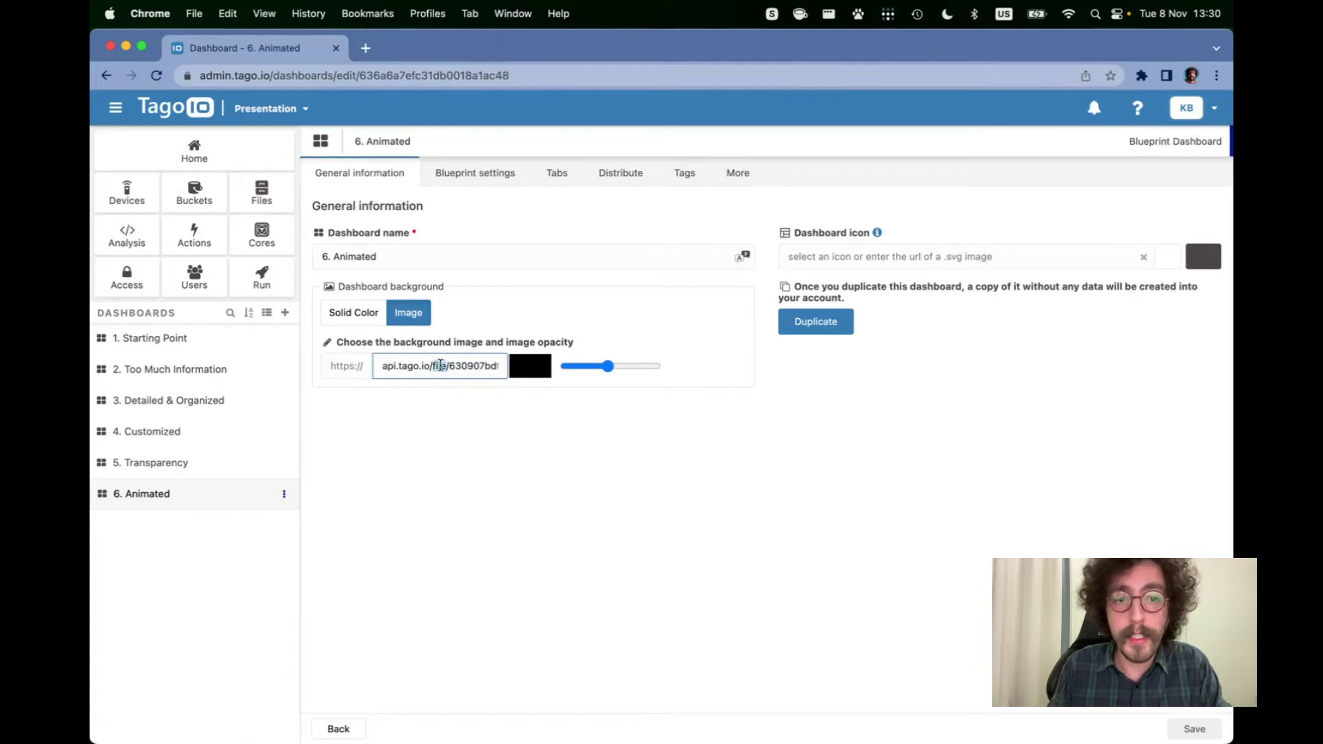
Switch the 6. Animated dashboard's background to a solid color and set it to #FFFAFA
left_click(363, 323)
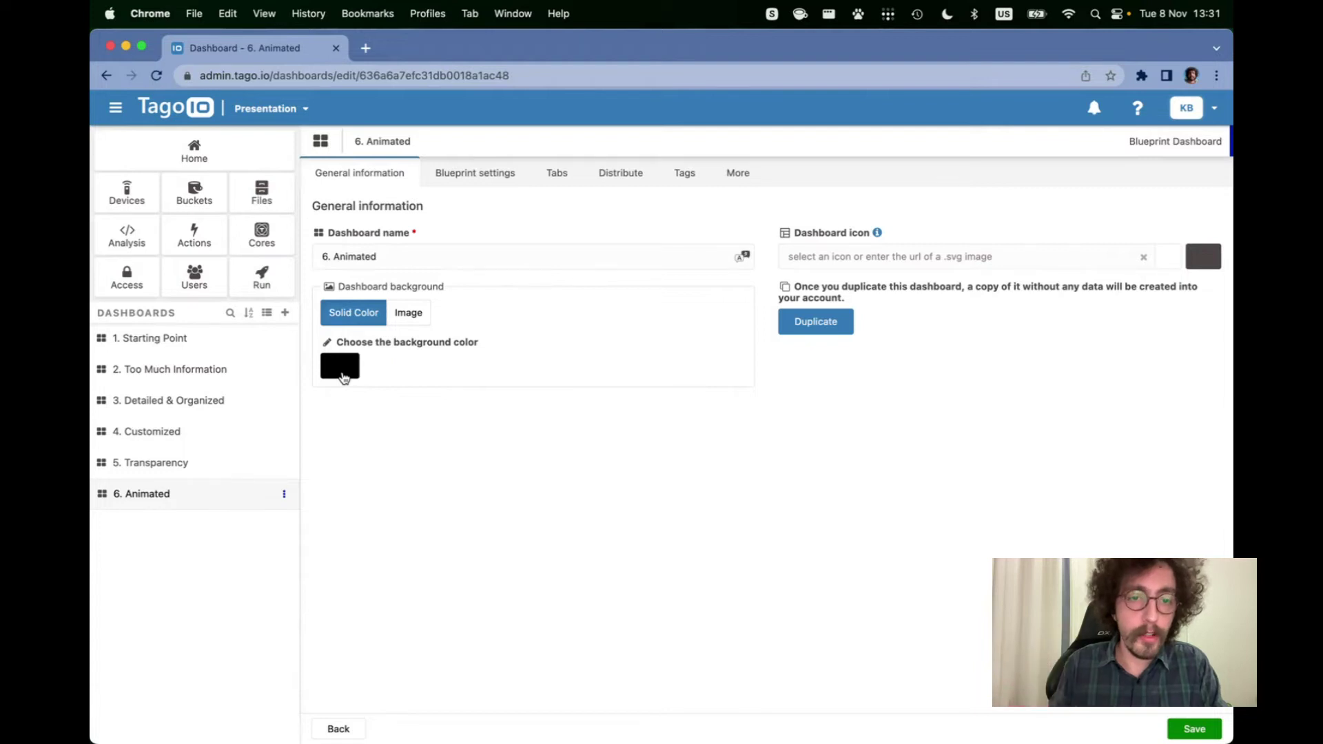
left_click(343, 376)
left_click_drag(358, 408, 326, 384)
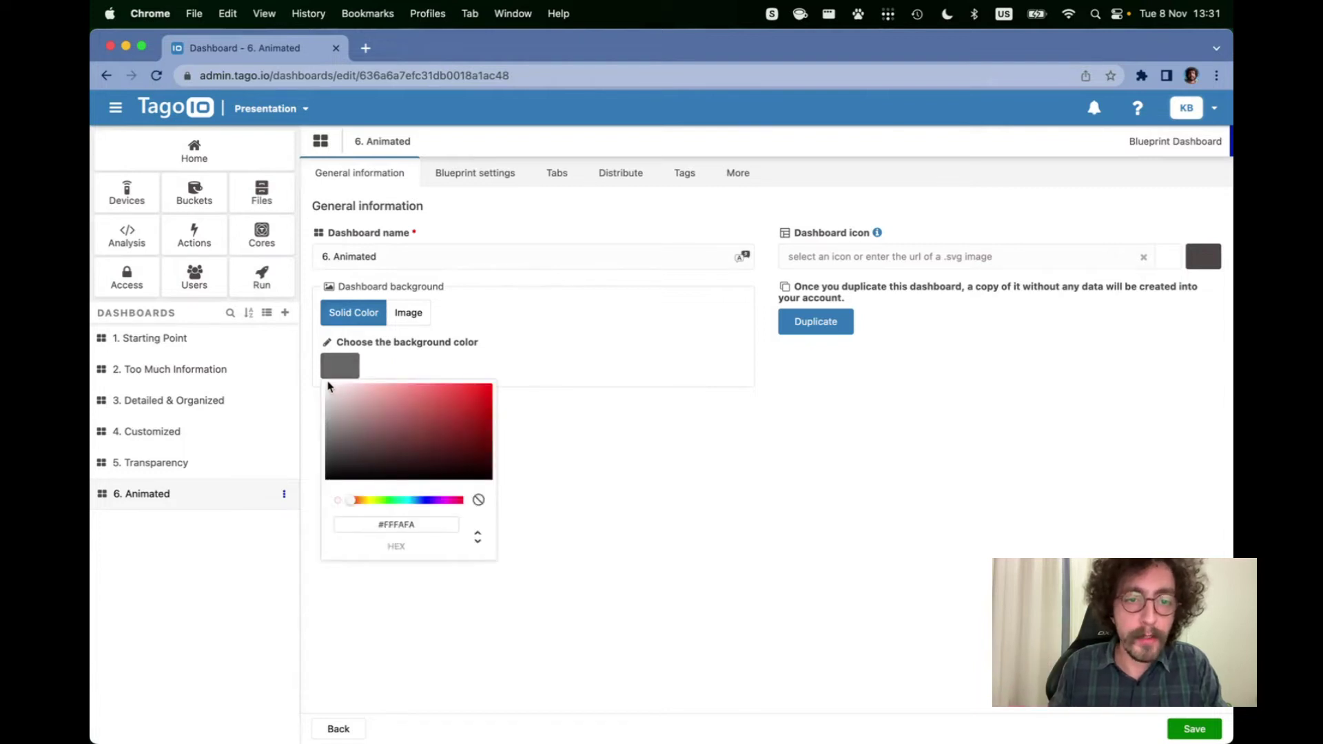
left_click(561, 468)
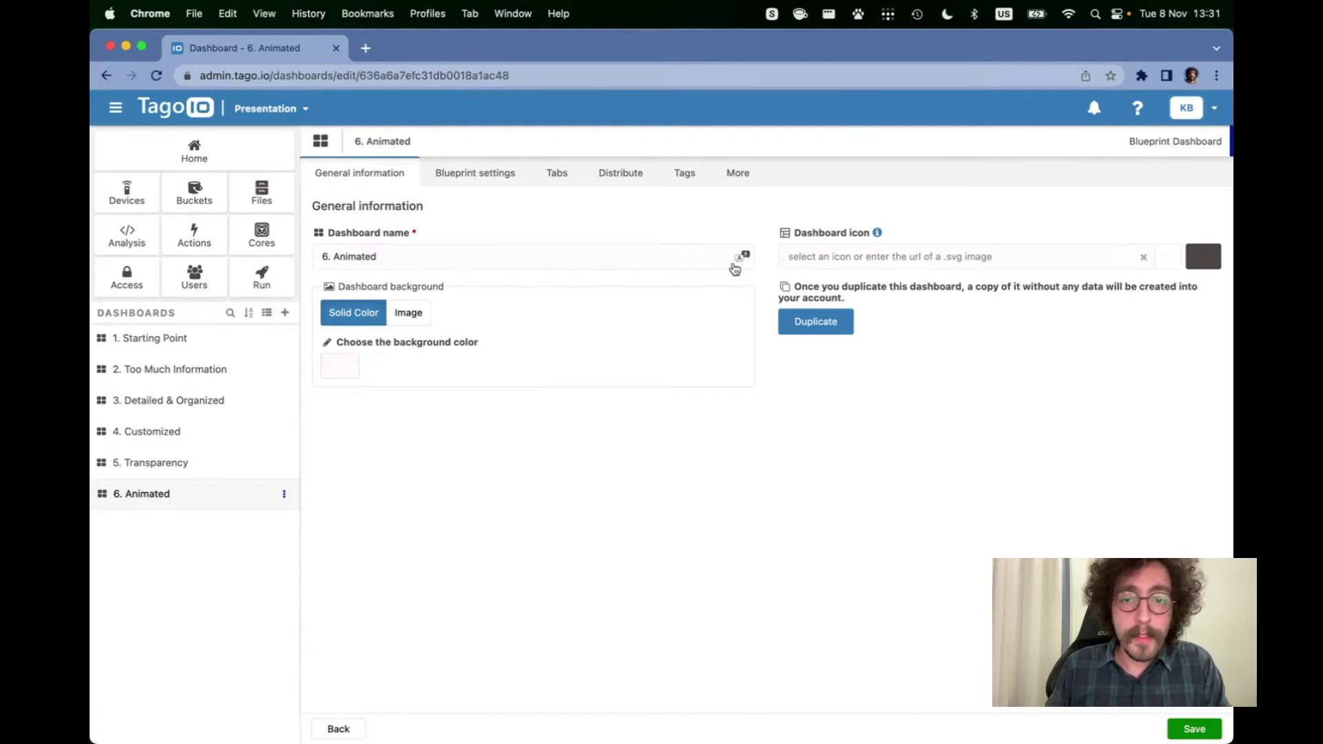
left_click(1195, 266)
left_click(409, 256)
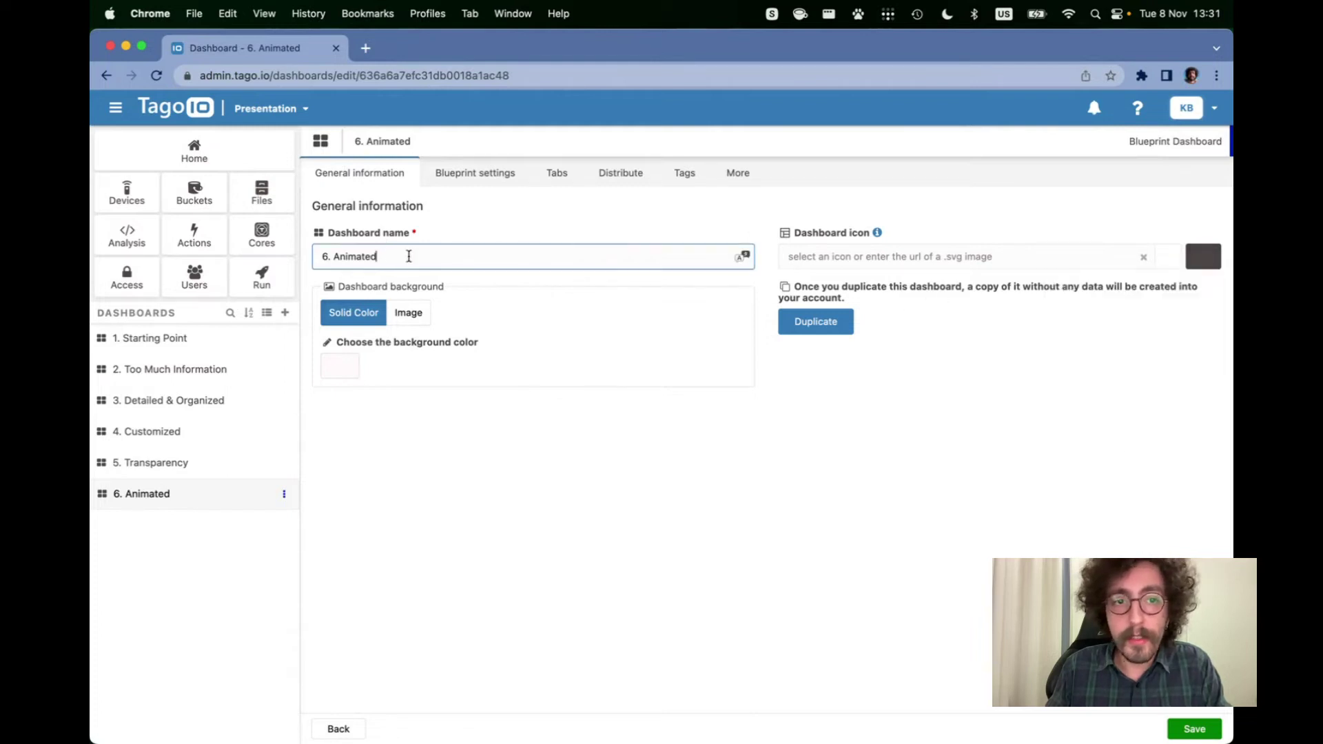
left_click(1204, 261)
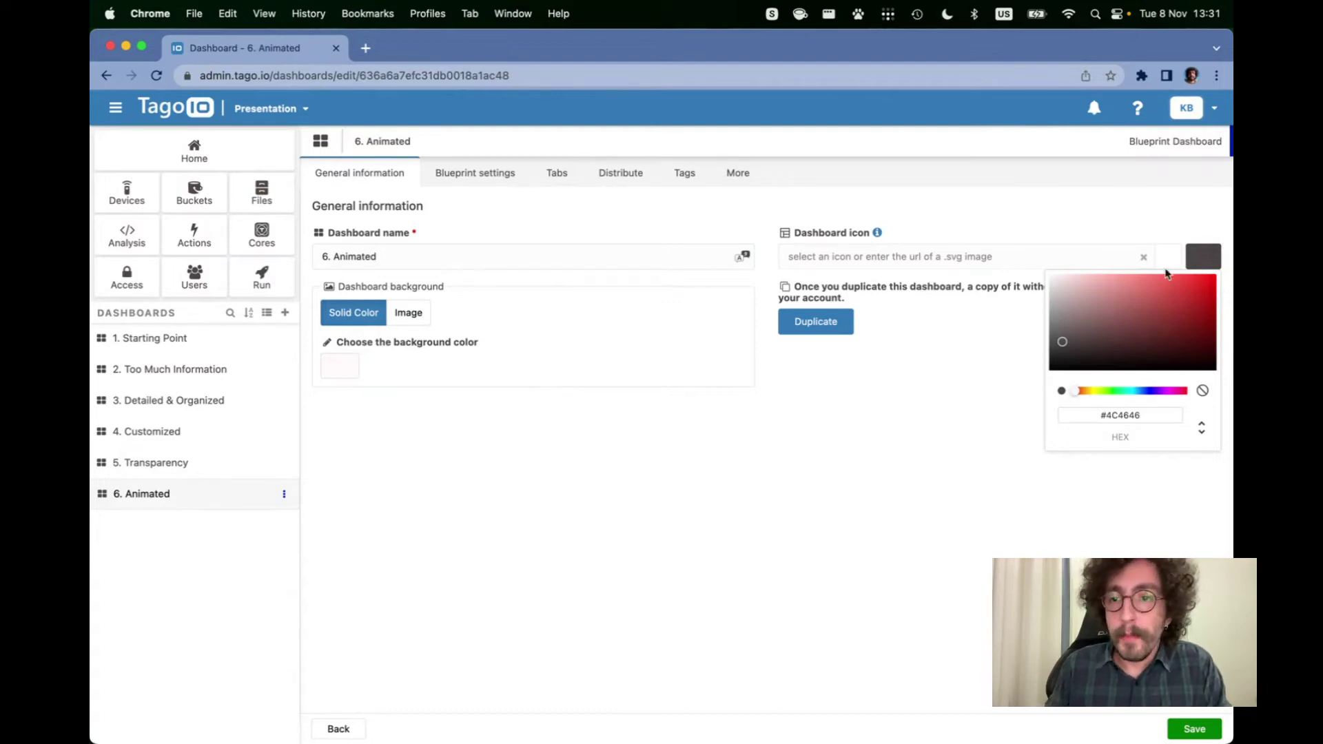
left_click(1192, 265)
left_click(1198, 266)
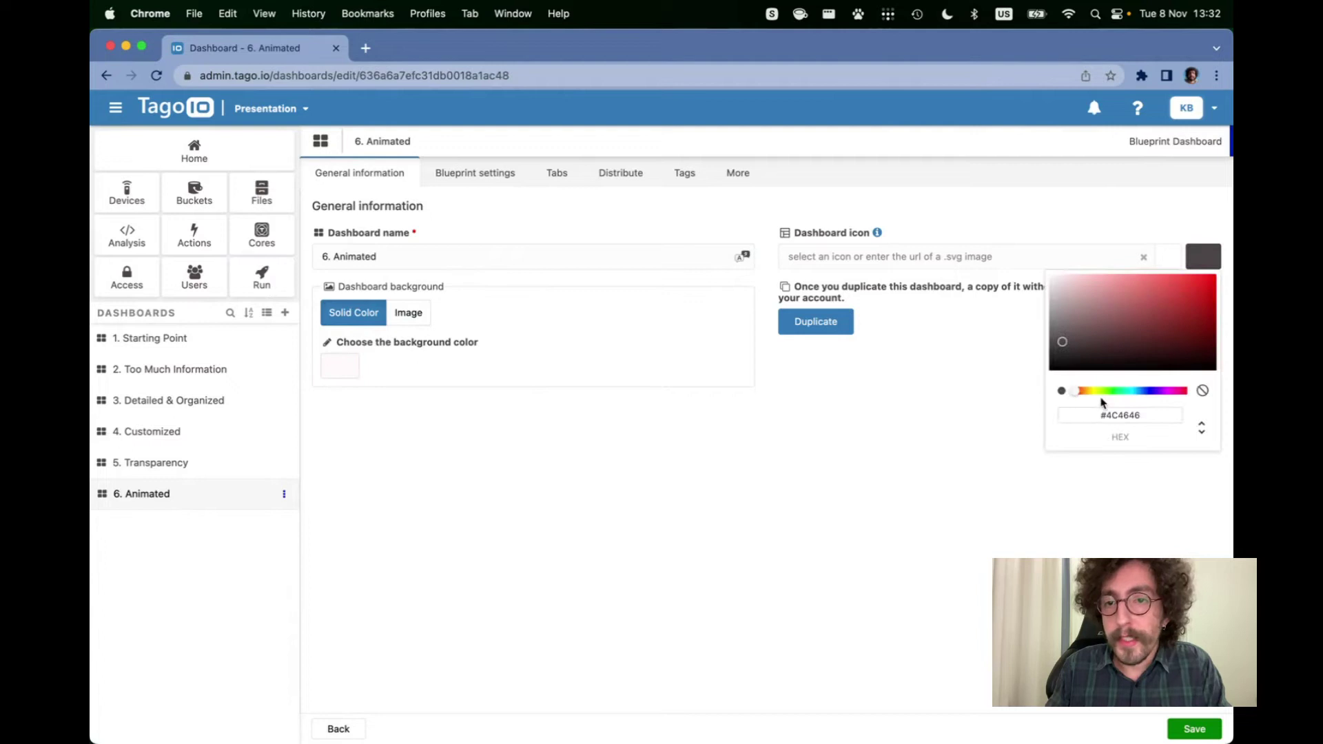
left_click(984, 394)
Choose the bell-musical-tool icon as the 6. Animated dashboard's icon
left_click(913, 253)
scroll(880, 345, "down", 10)
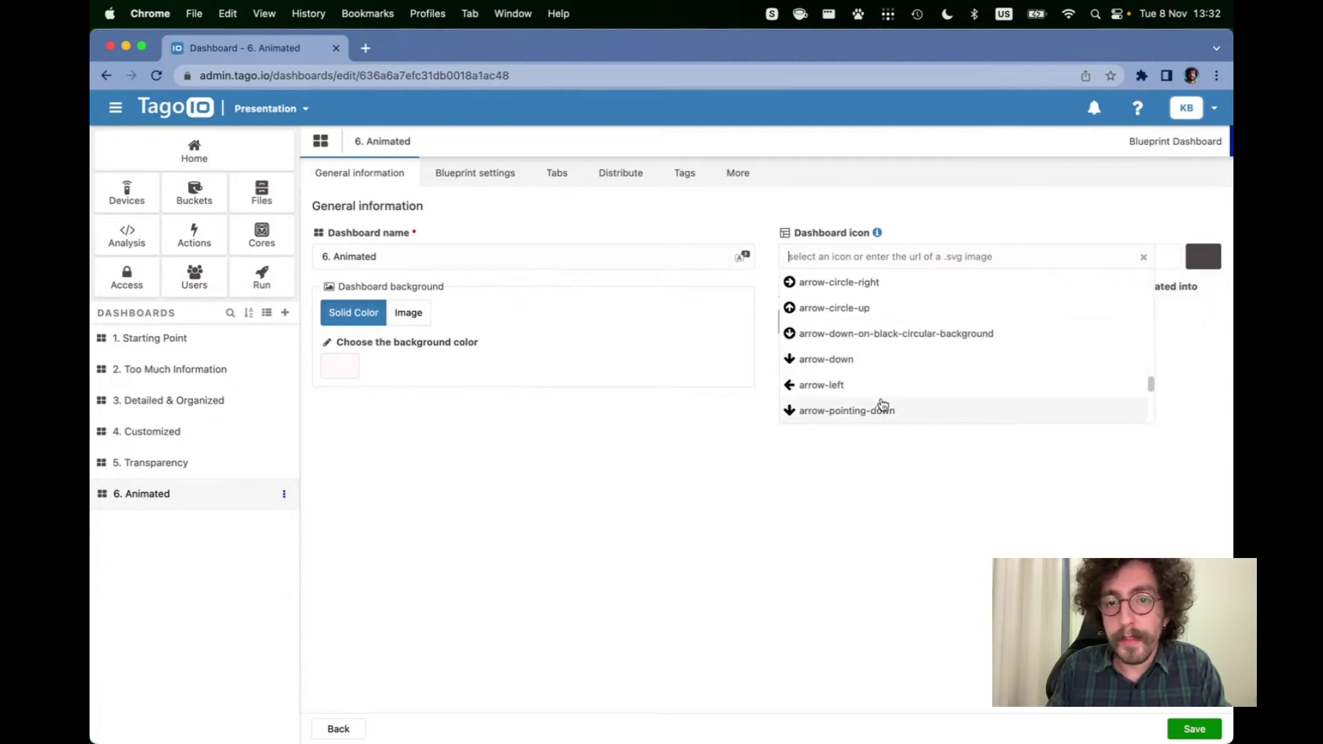
scroll(874, 396, "down", 5)
left_click(849, 393)
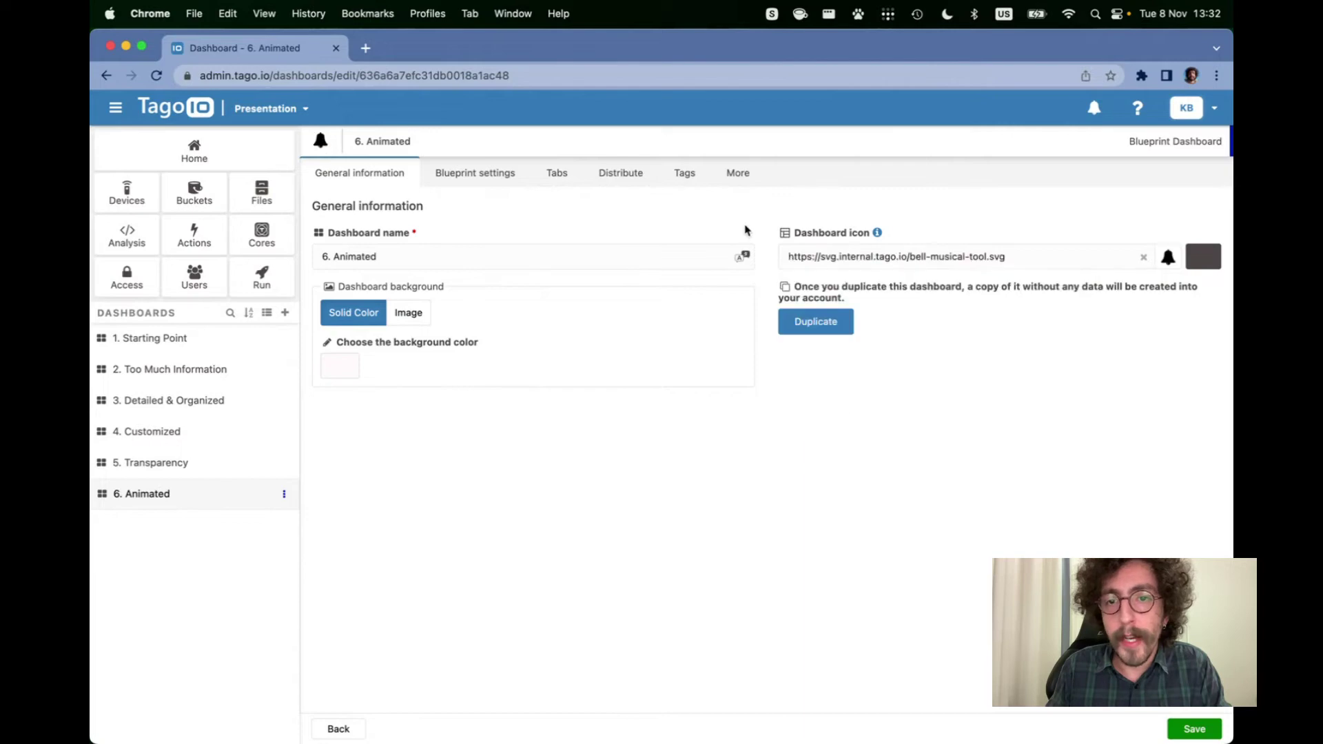
Set the dashboard's bell icon color to red and save the dashboard settings
left_click(1203, 257)
left_click(1200, 283)
left_click(1053, 470)
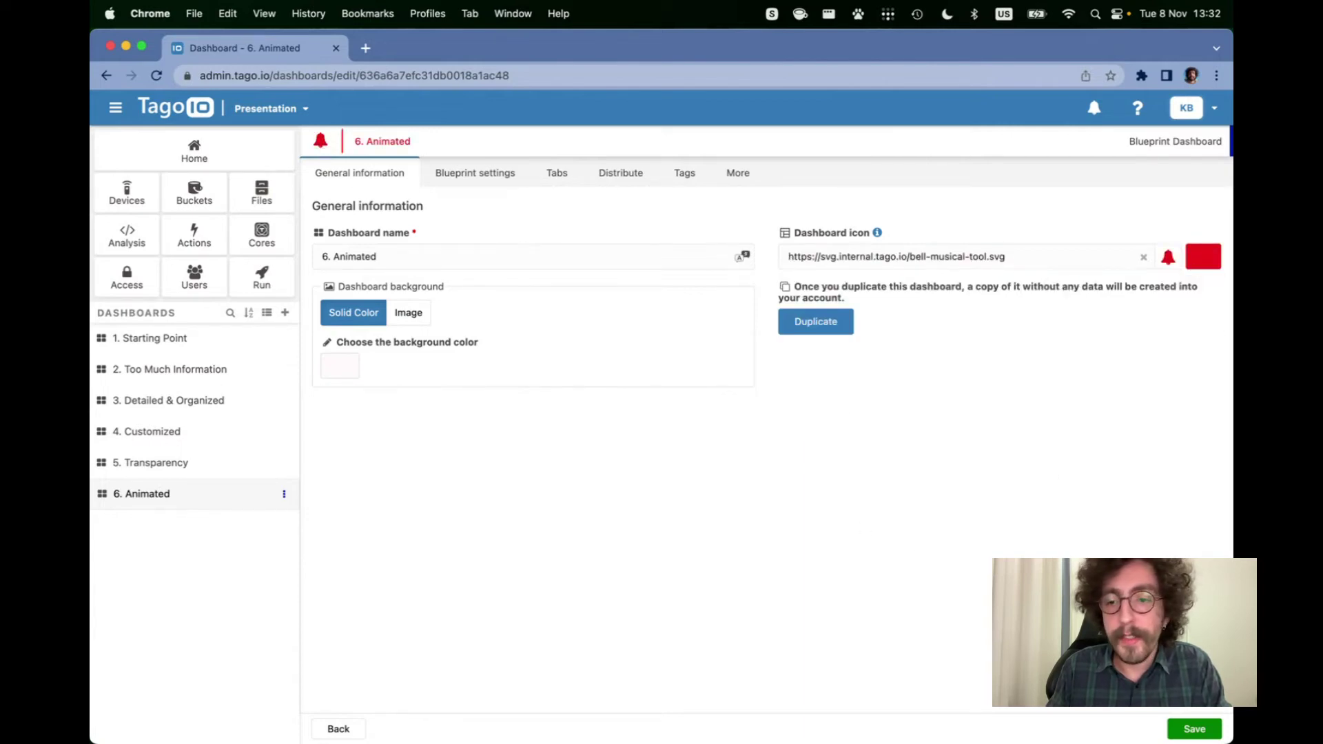
left_click(1189, 729)
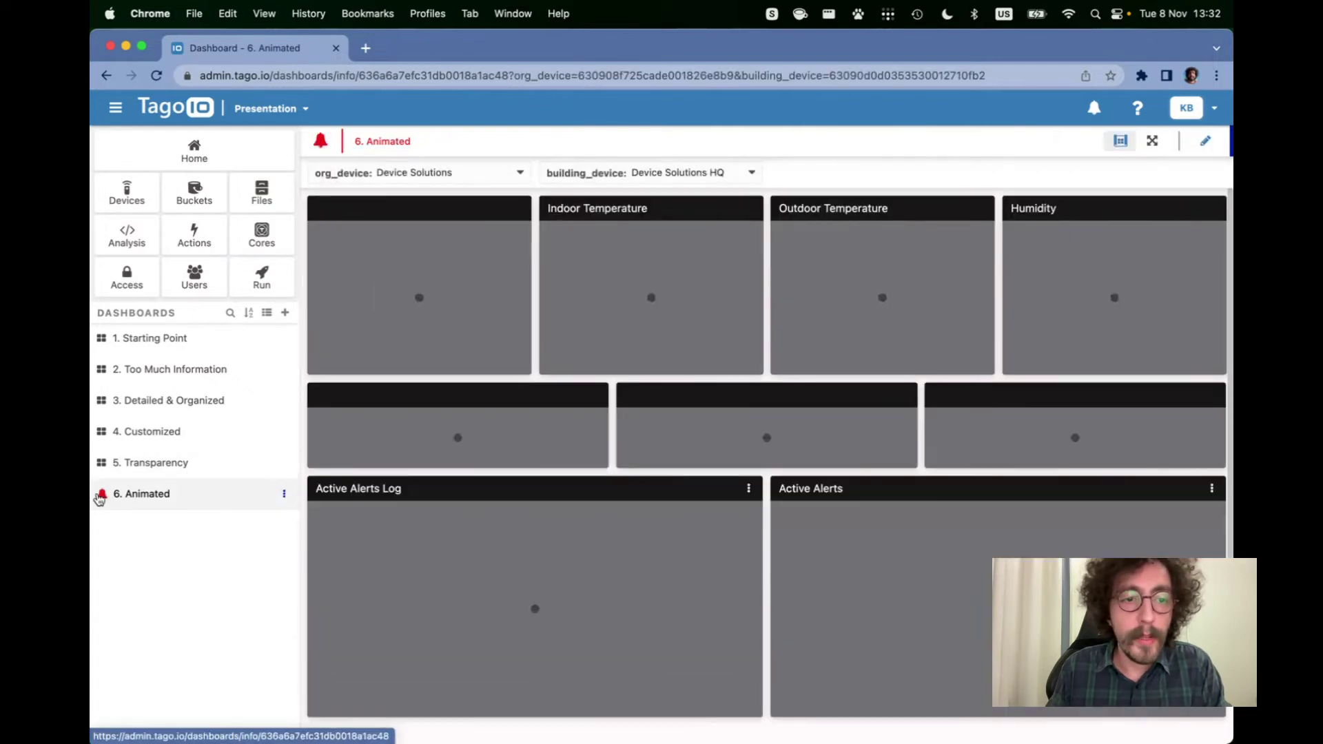
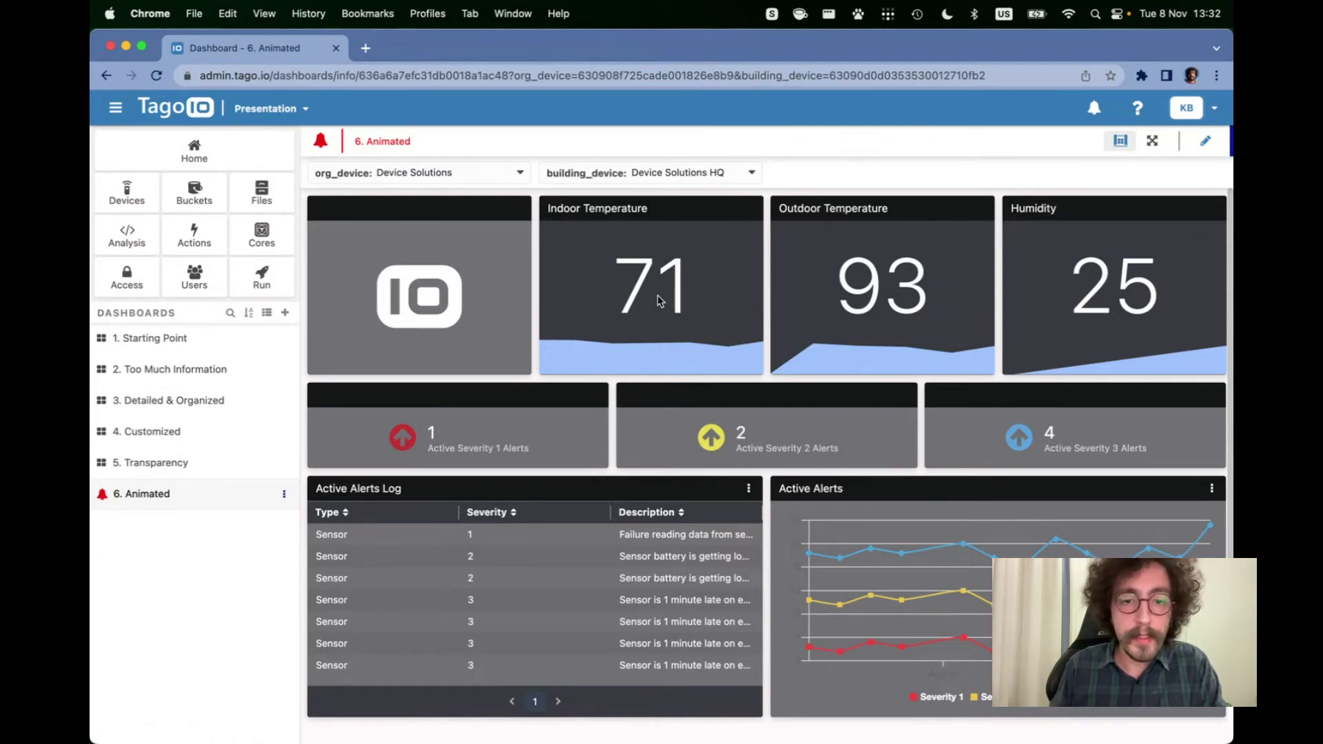
View the 5. Transparency dashboard, open the published Run site presentrun.run.tago.io, and view its 3. Detailed & Organized dashboard
left_click(215, 464)
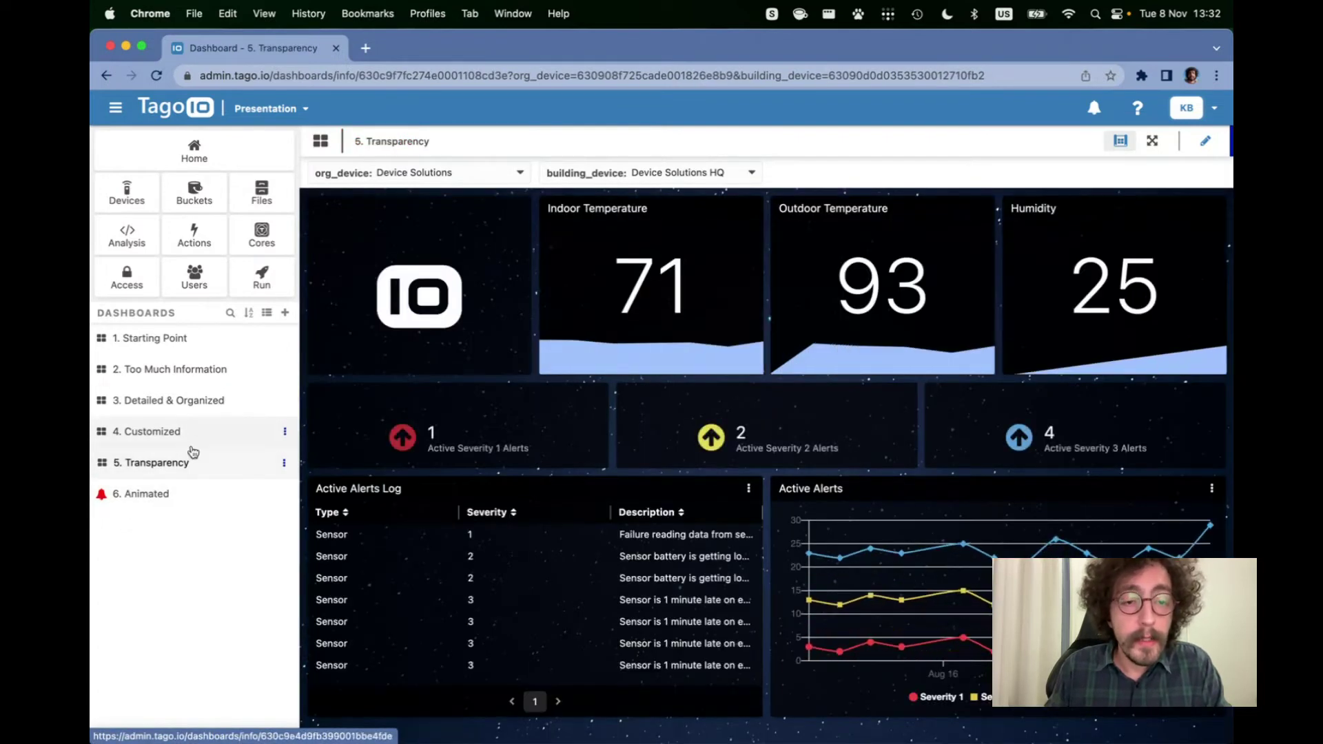
left_click(281, 279)
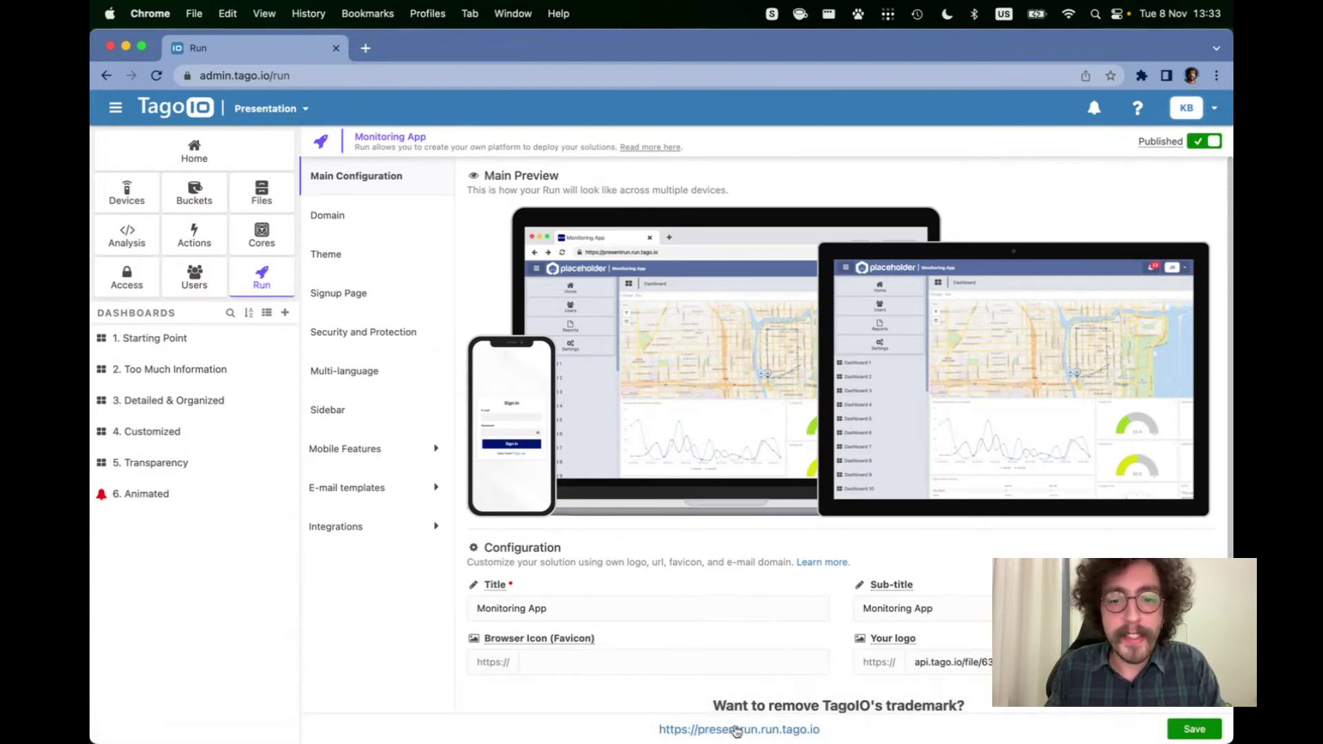
left_click(741, 729)
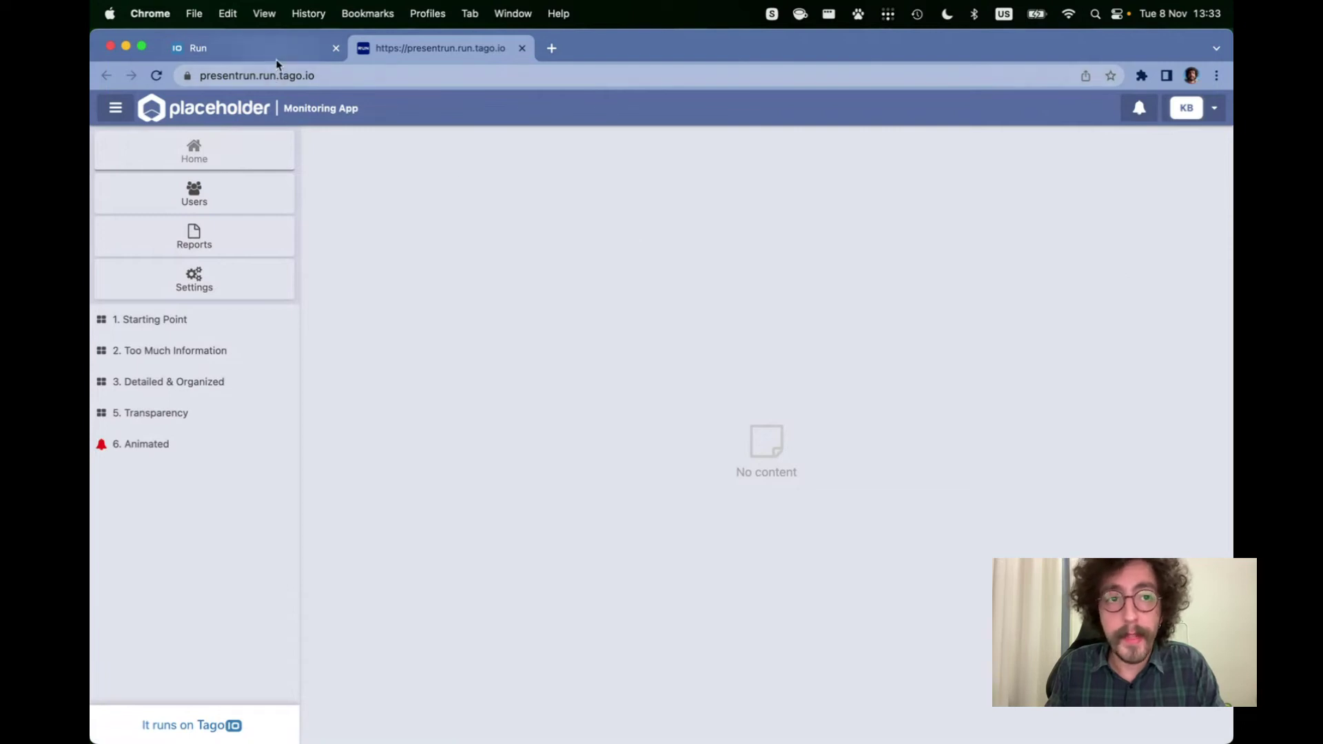
left_click(176, 396)
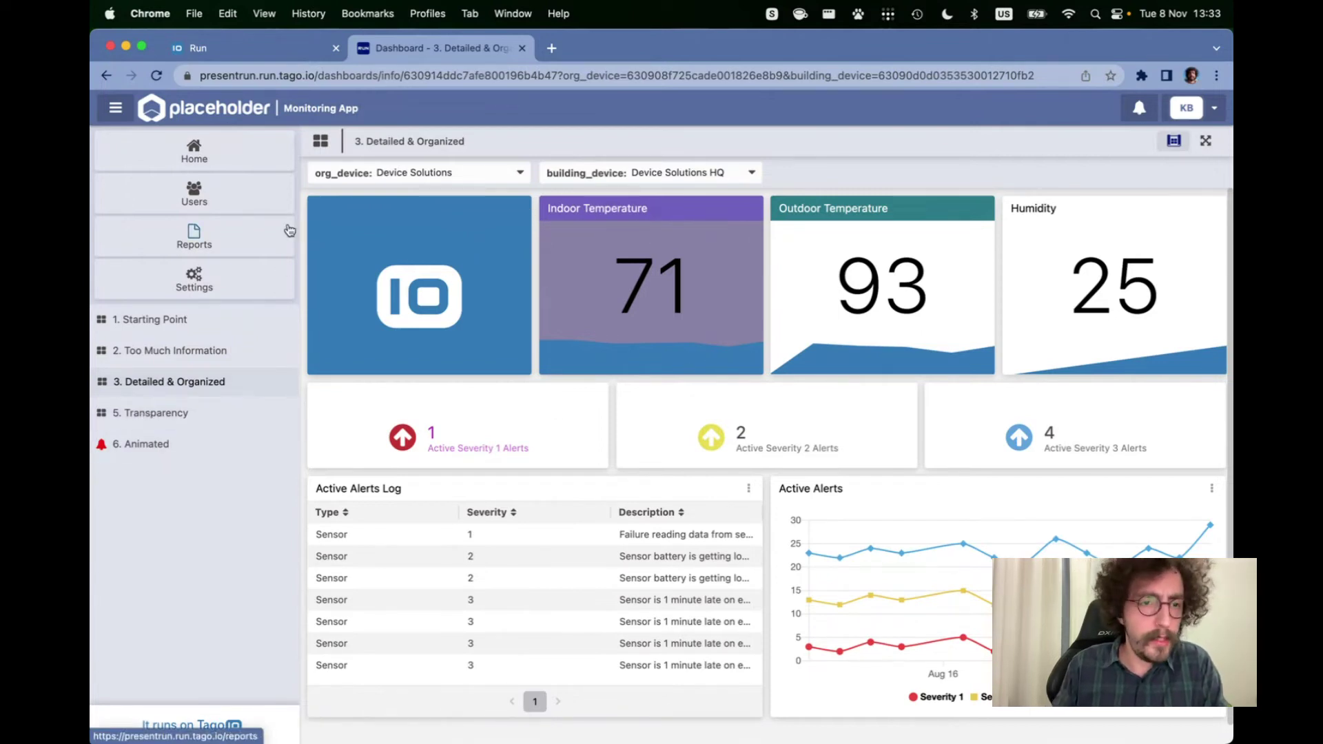
Return to the TagoIO admin, check the tag settings of the 3. Detailed & Organized dashboard, and open 5. Transparency
key("super+1")
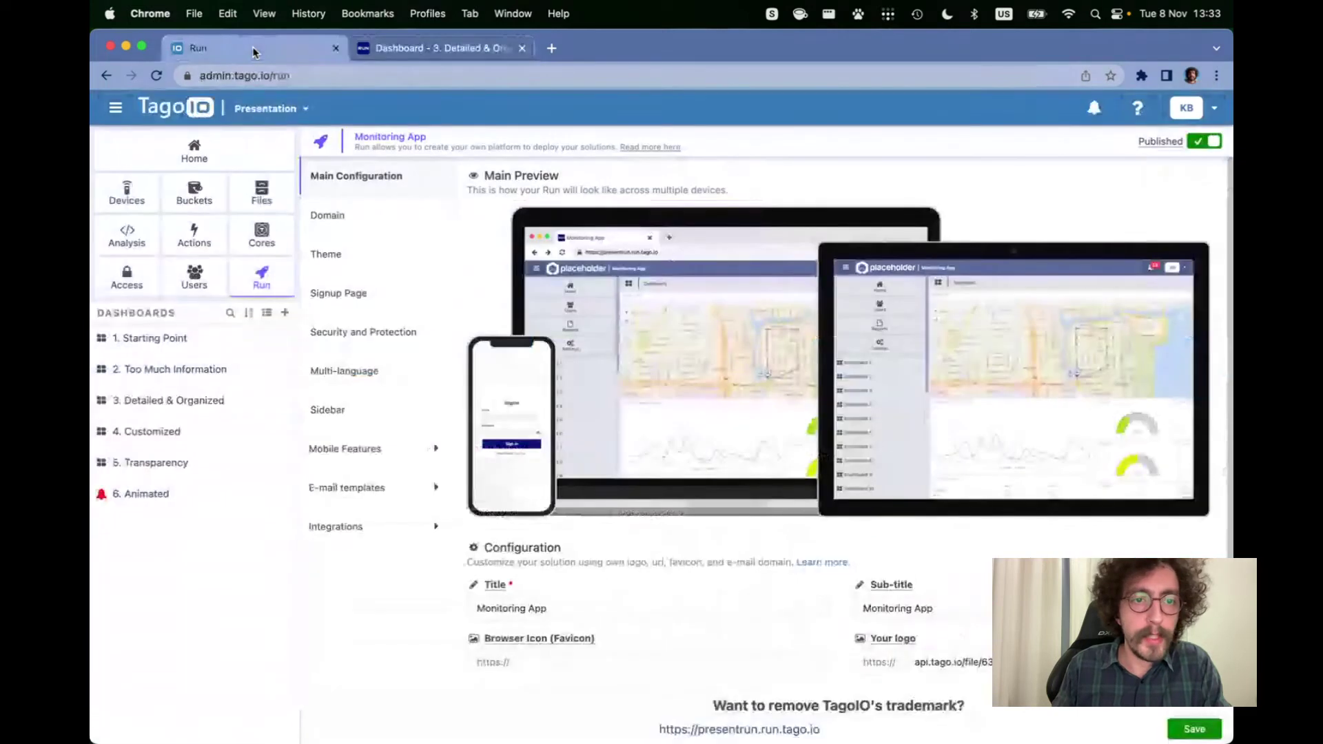
left_click(165, 431)
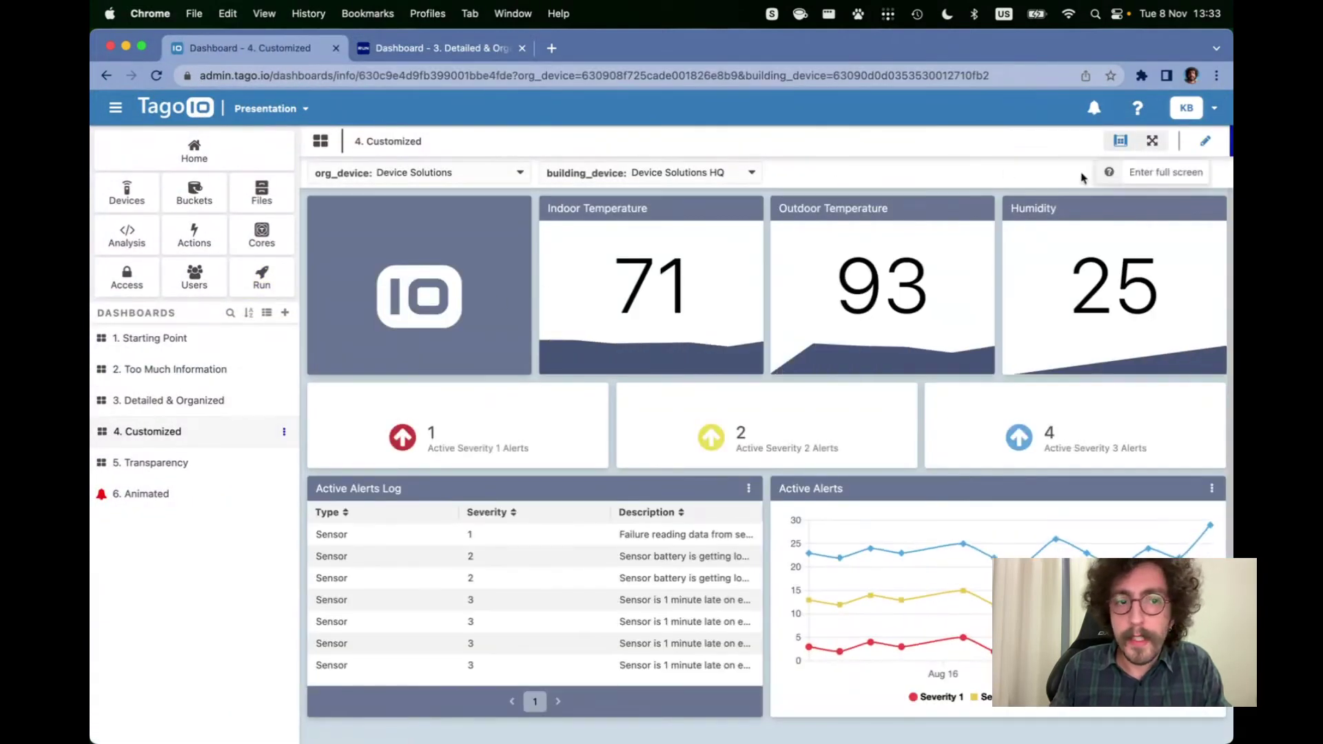
left_click(159, 400)
left_click(1205, 141)
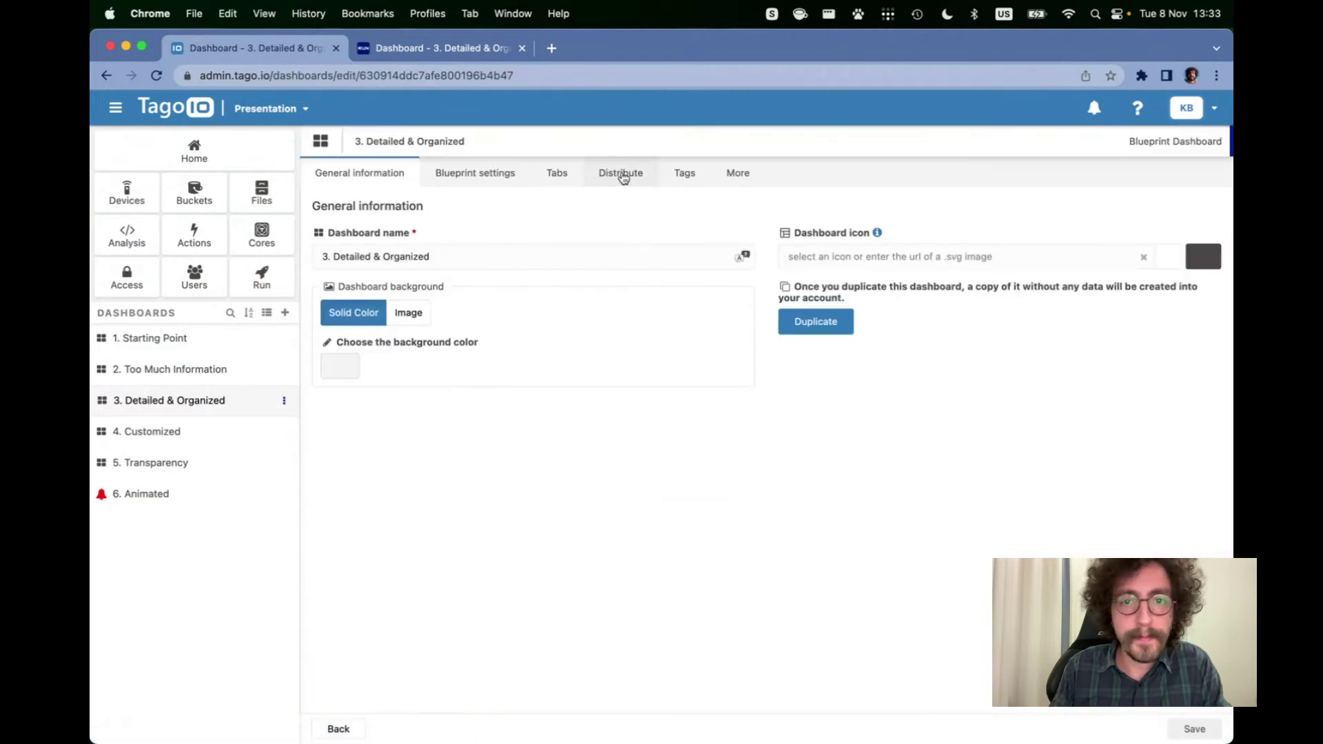
left_click(666, 173)
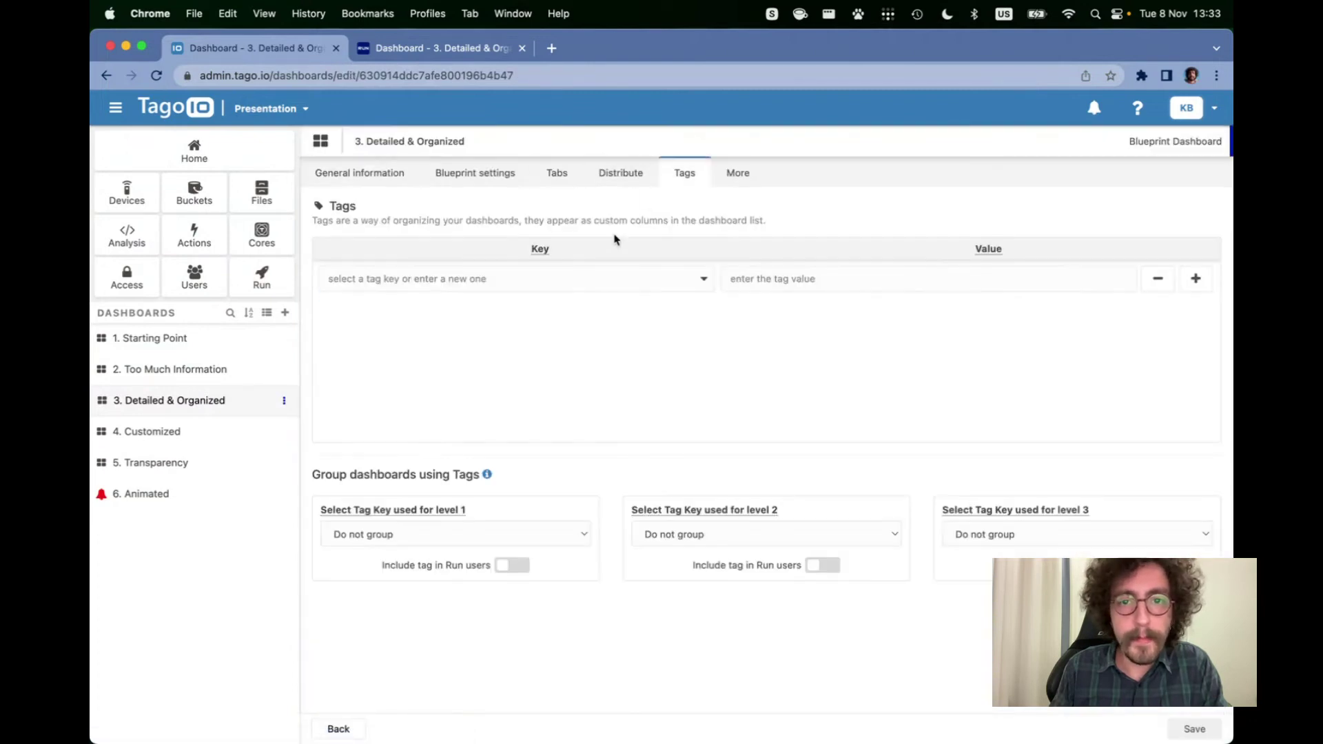
left_click(167, 462)
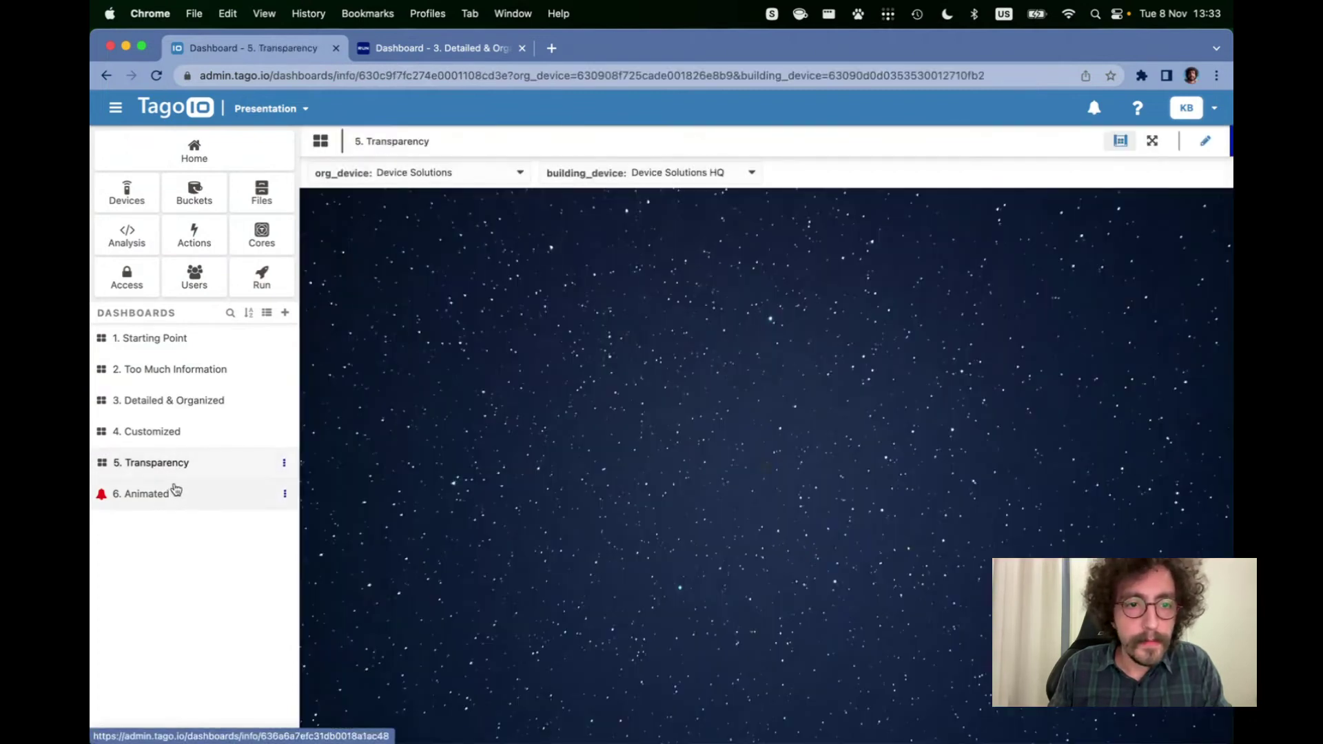
Switch back to the Monitoring App Run site and look through its Users, Reports and Settings pages
left_click(434, 48)
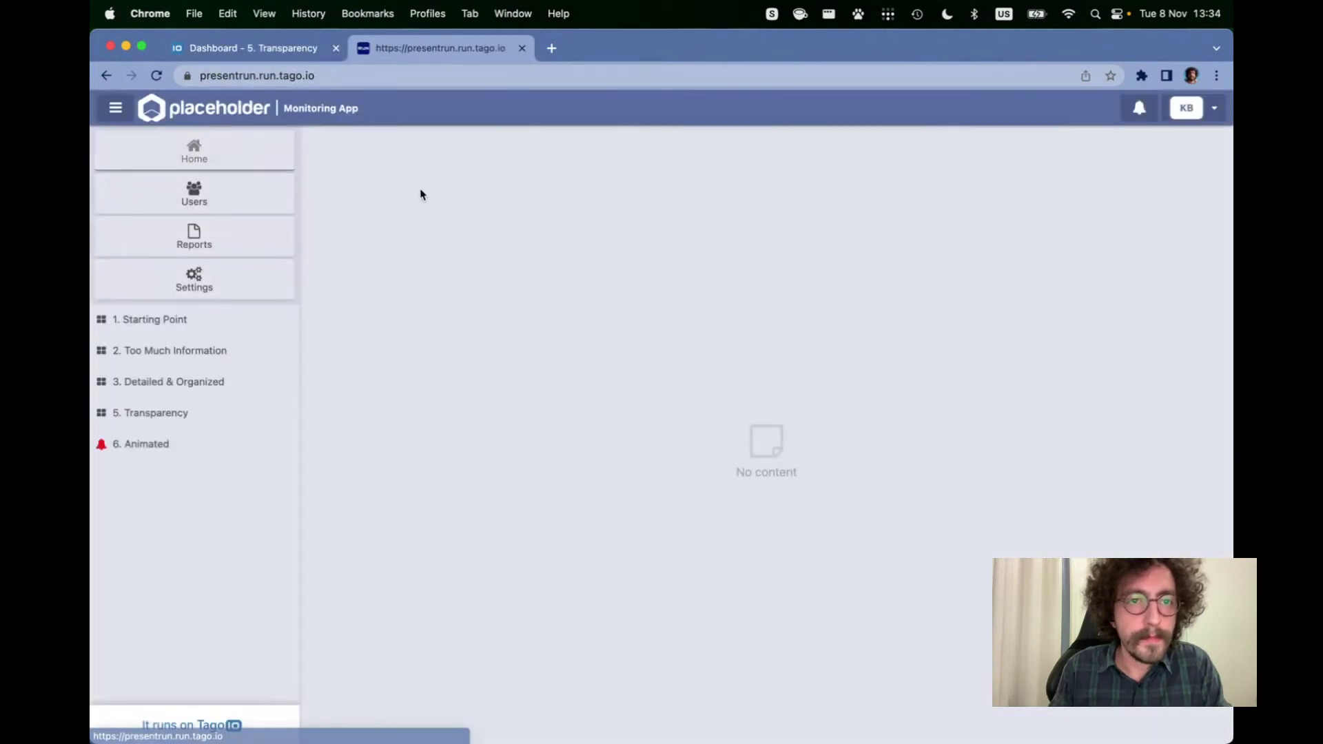
left_click(232, 197)
left_click(234, 231)
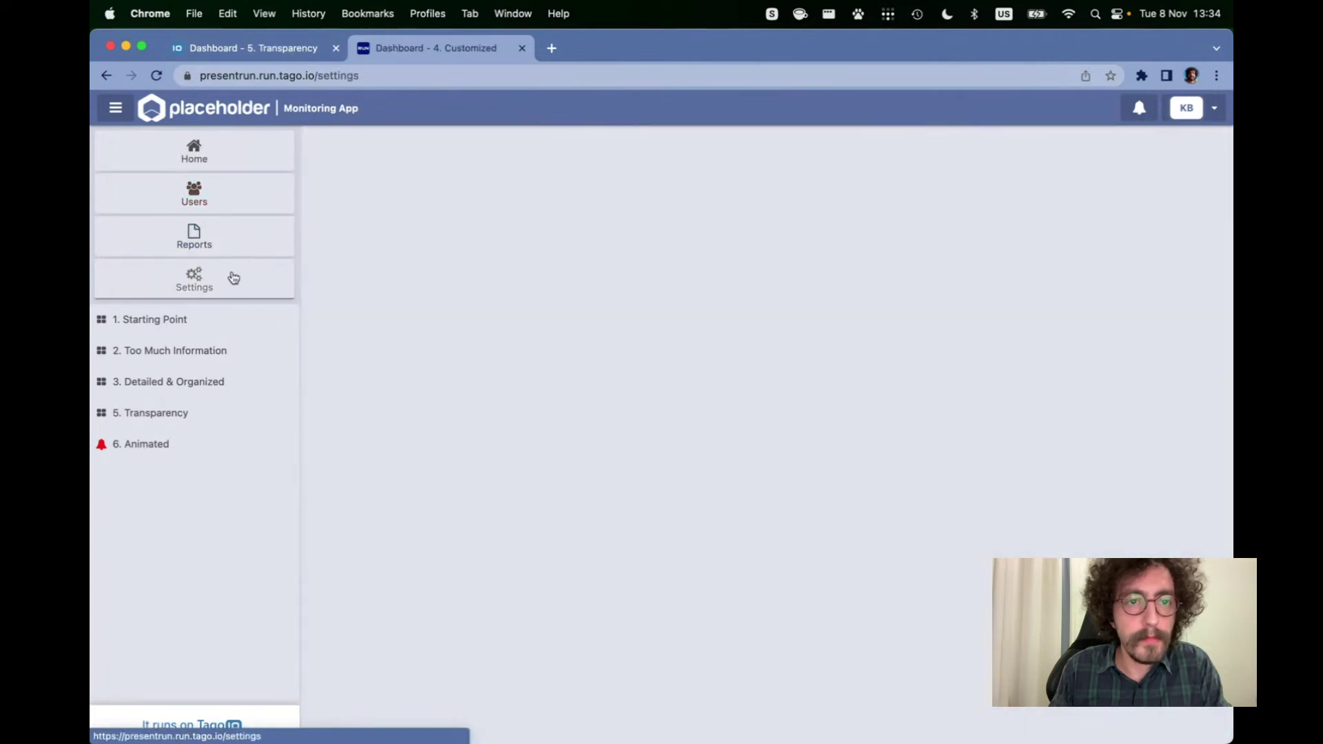
Return to the TagoIO admin and open the Run configuration's Theme settings to view the signup page colors
left_click(248, 273)
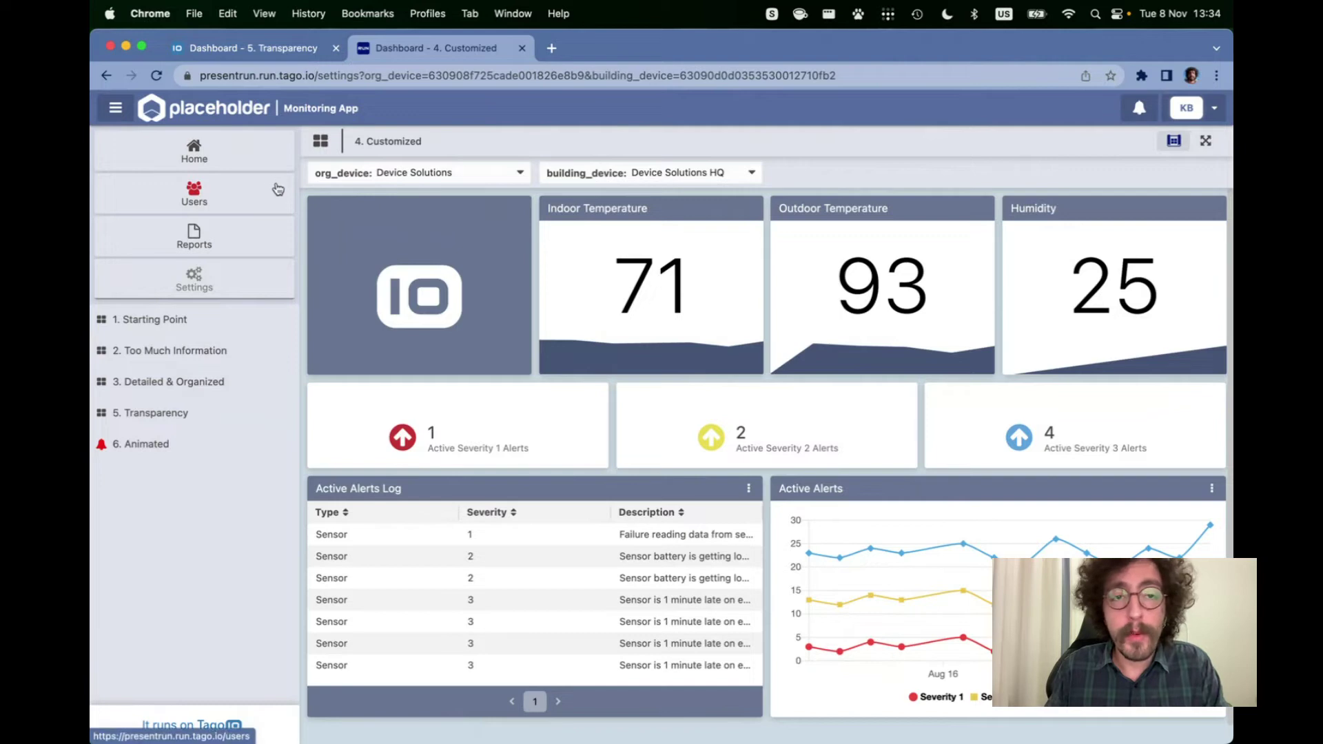
left_click(269, 58)
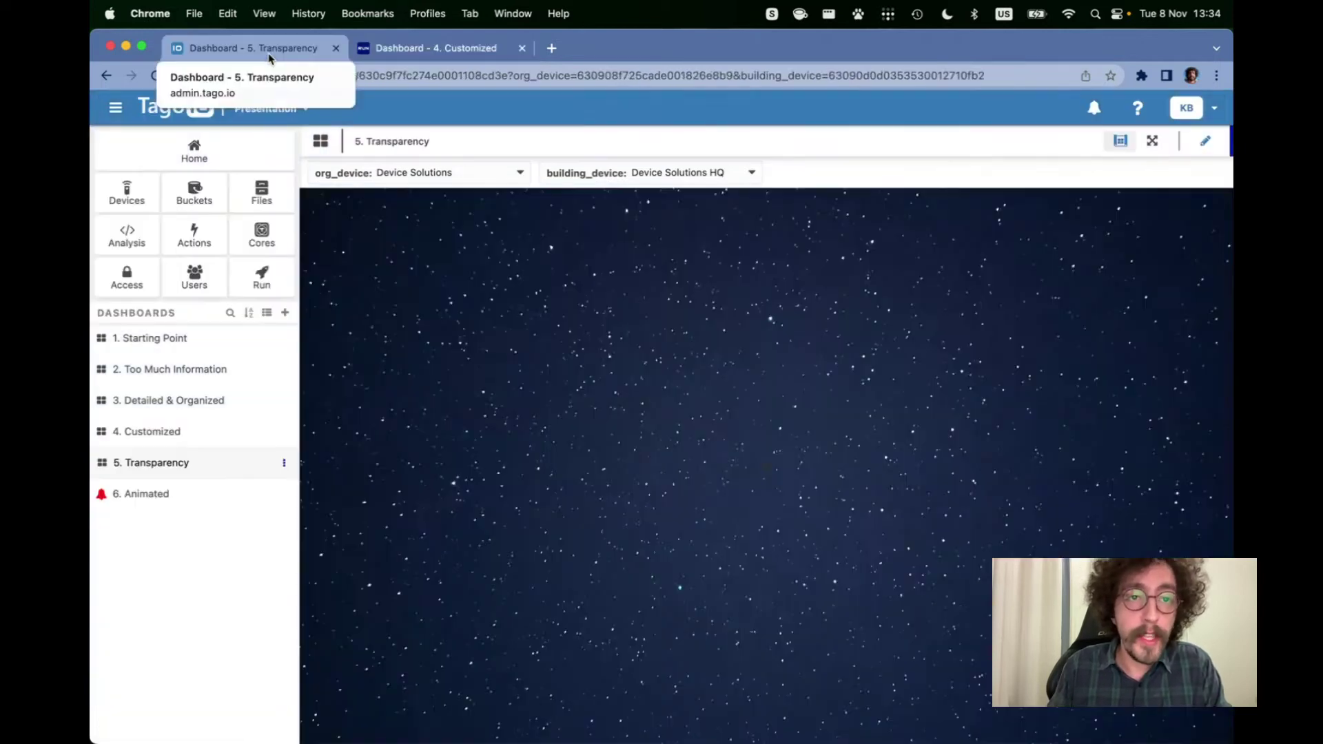
left_click(261, 274)
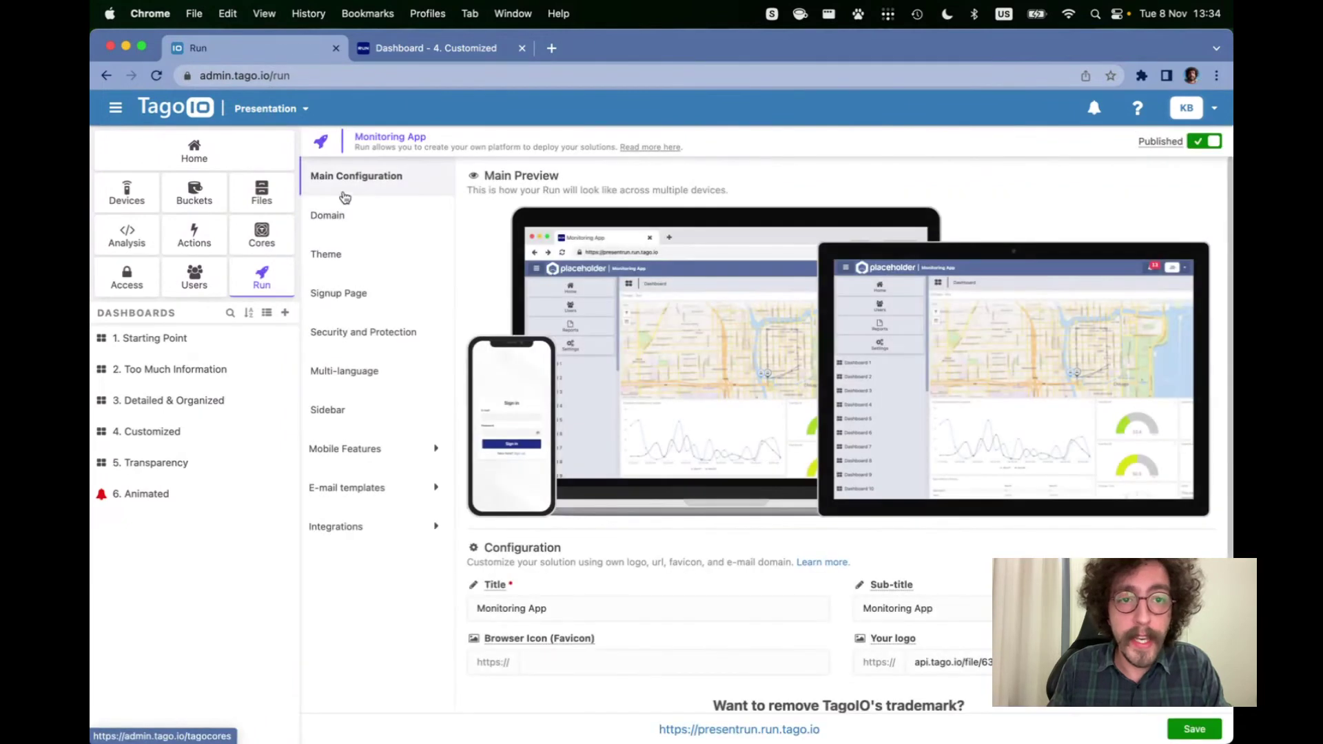
left_click(367, 267)
scroll(552, 293, "down", 1)
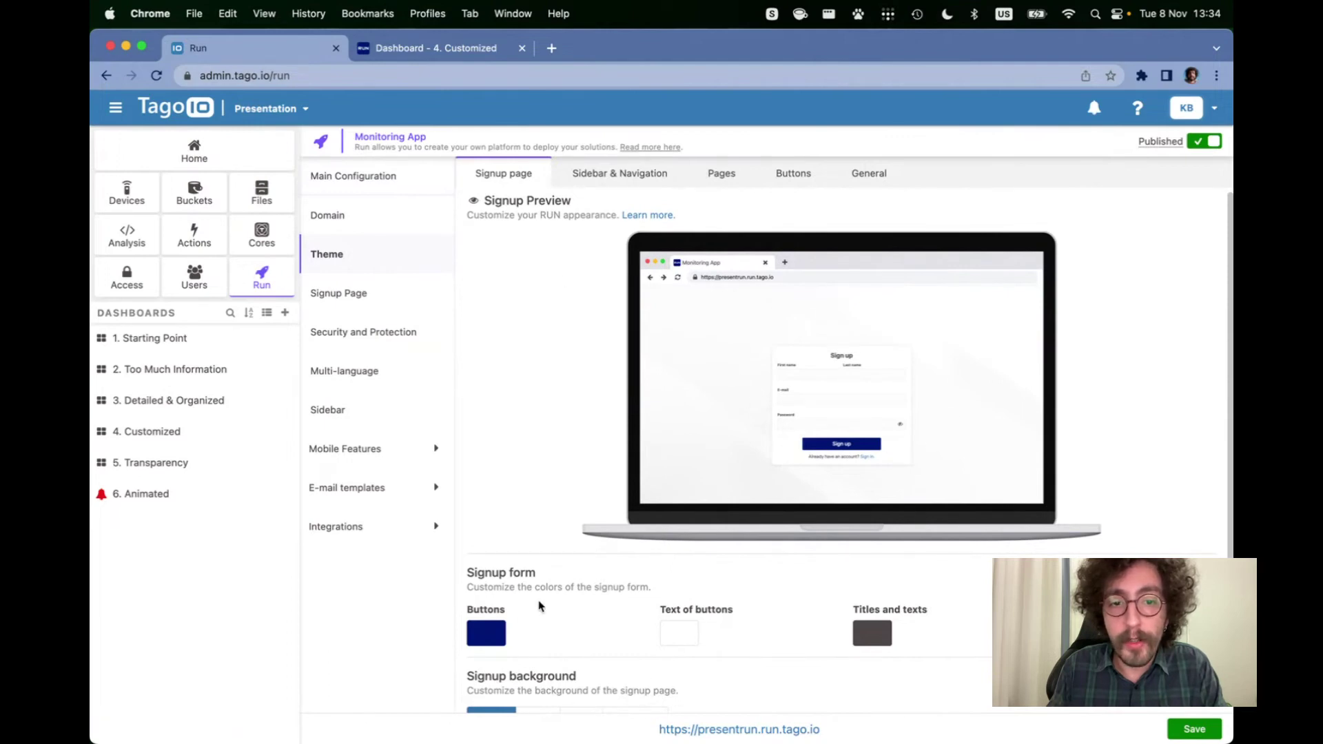
Examine the Sidebar & Navigation theme's preview and color options, and check the admin's own account menu for comparison
left_click(572, 178)
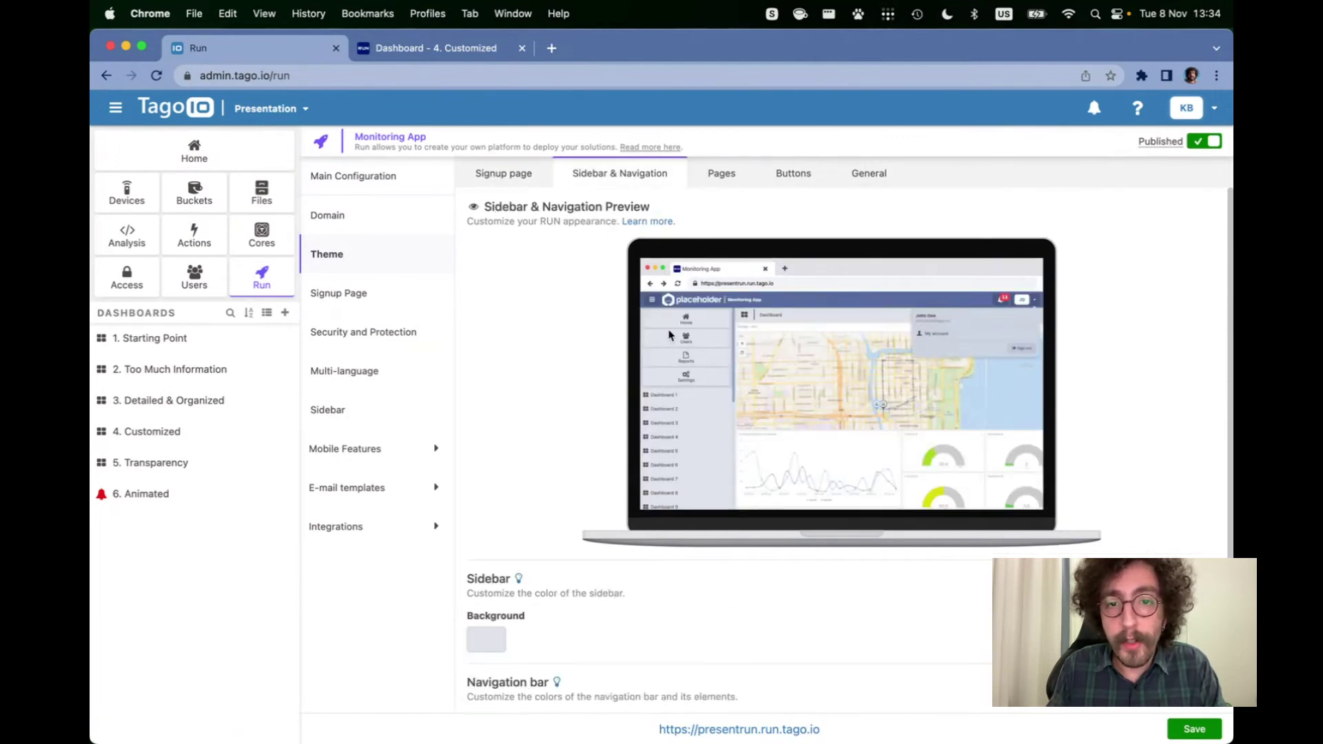
scroll(726, 405, "down", 1)
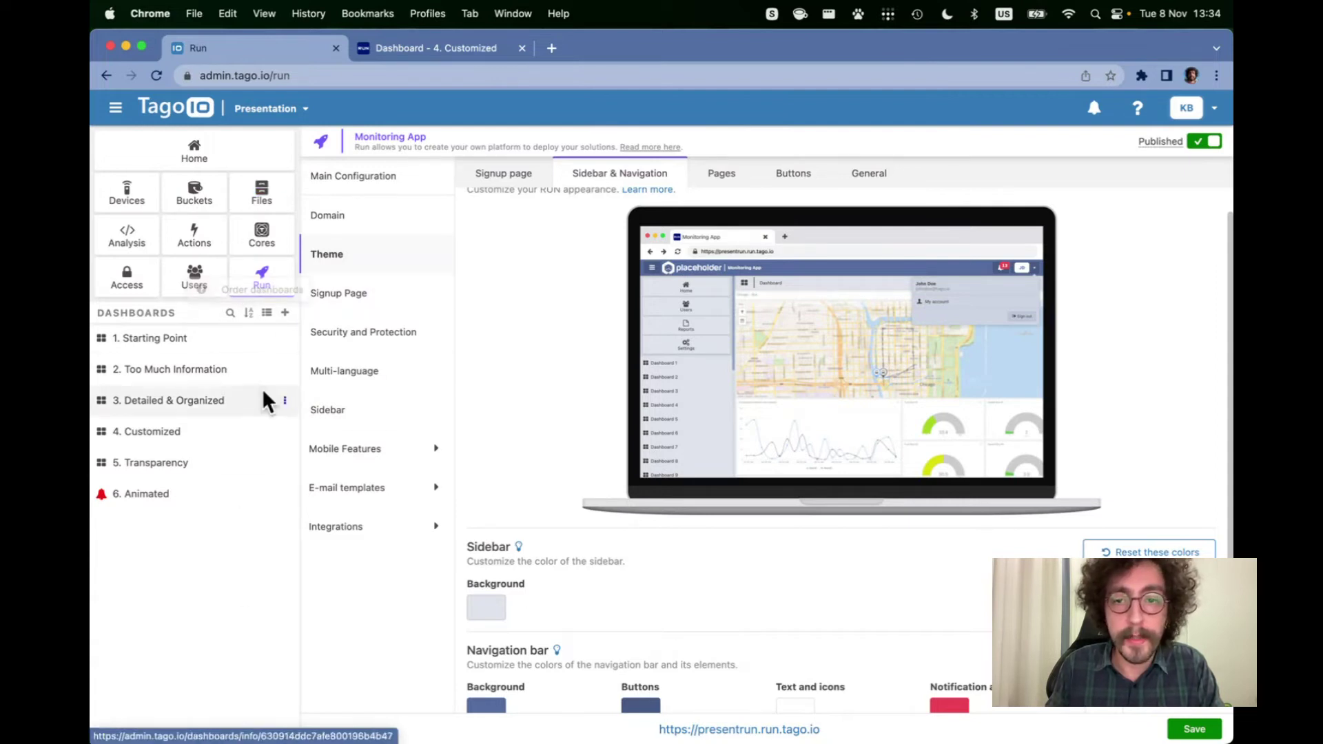
left_click(1182, 112)
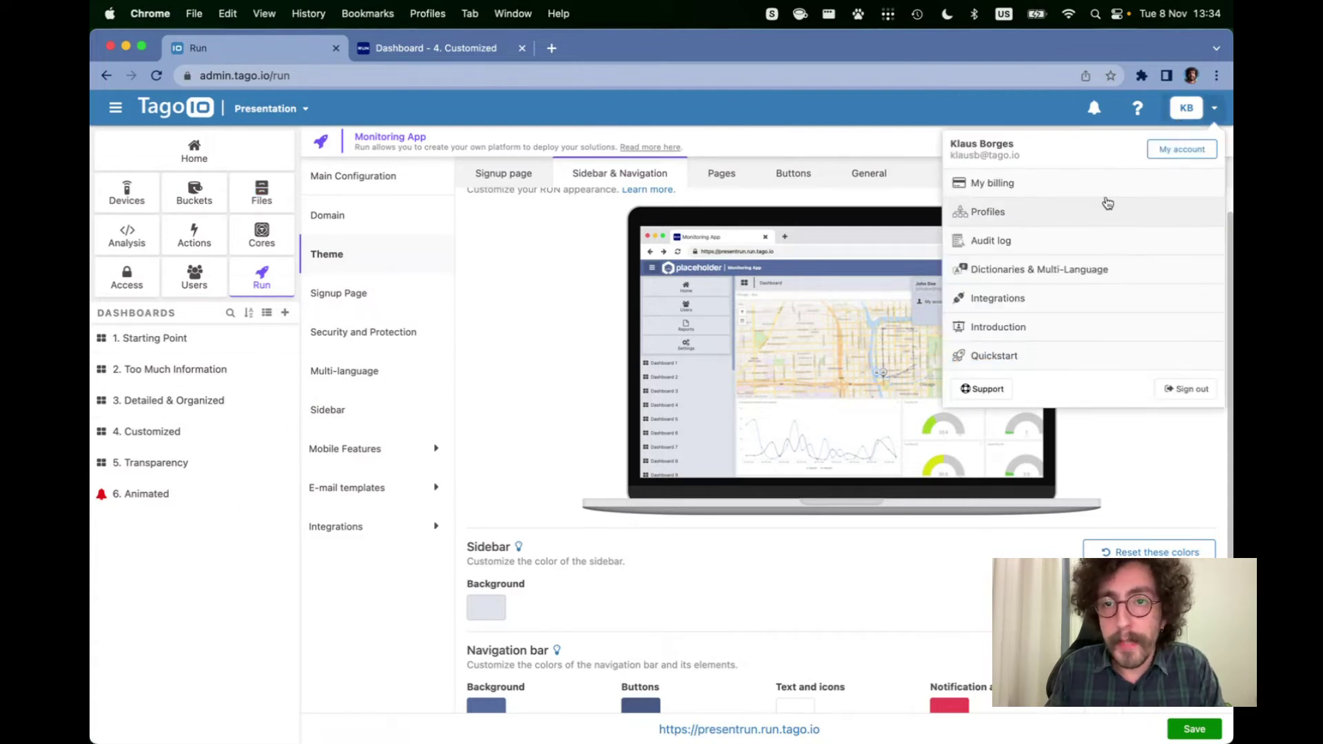
left_click(580, 321)
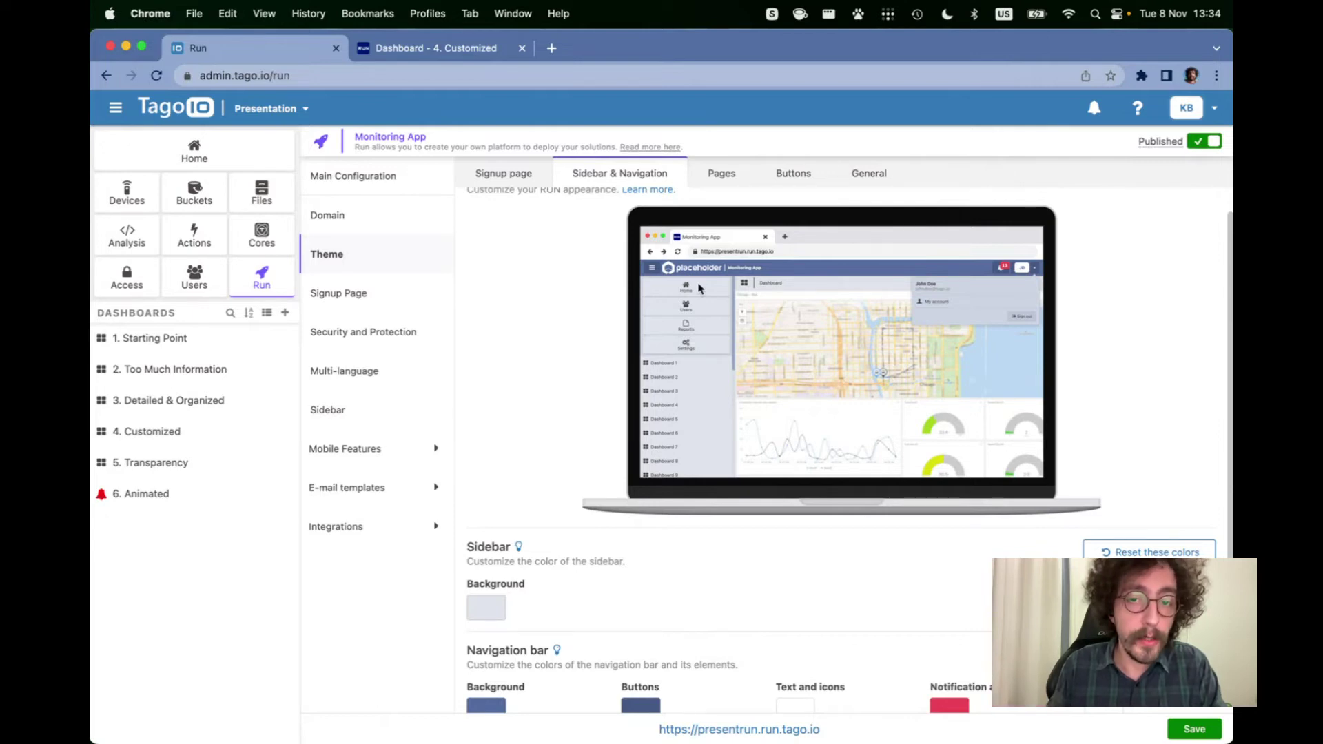
scroll(684, 306, "down", 3)
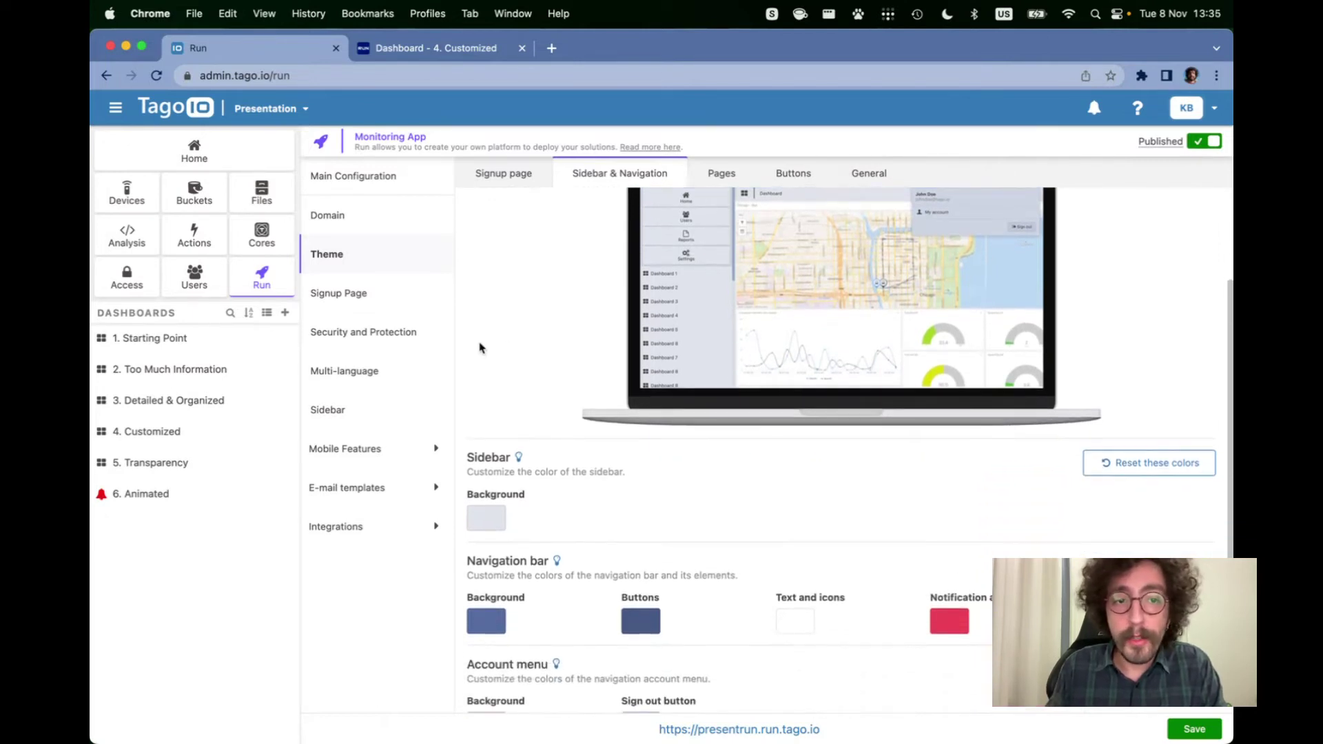
View the theme's Pages preview and compare it with the Account Settings page on the Run site
left_click(722, 173)
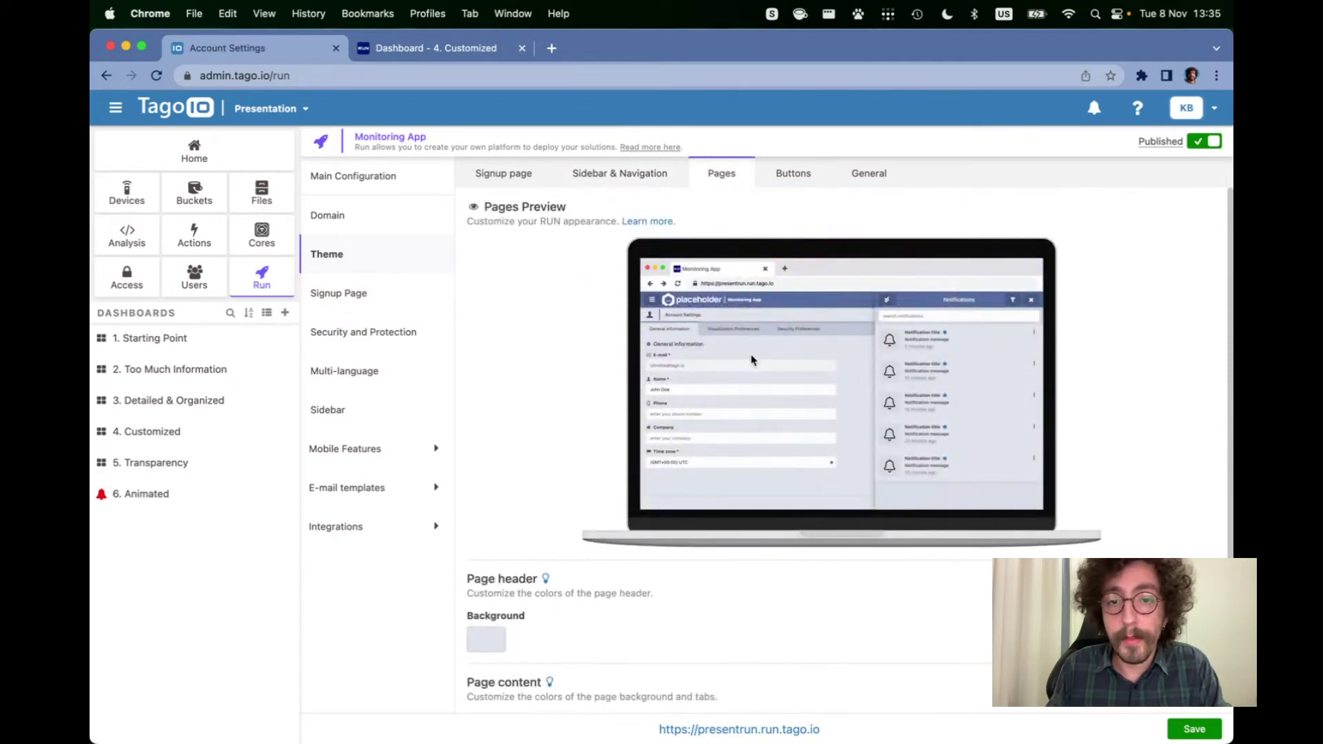
left_click(413, 49)
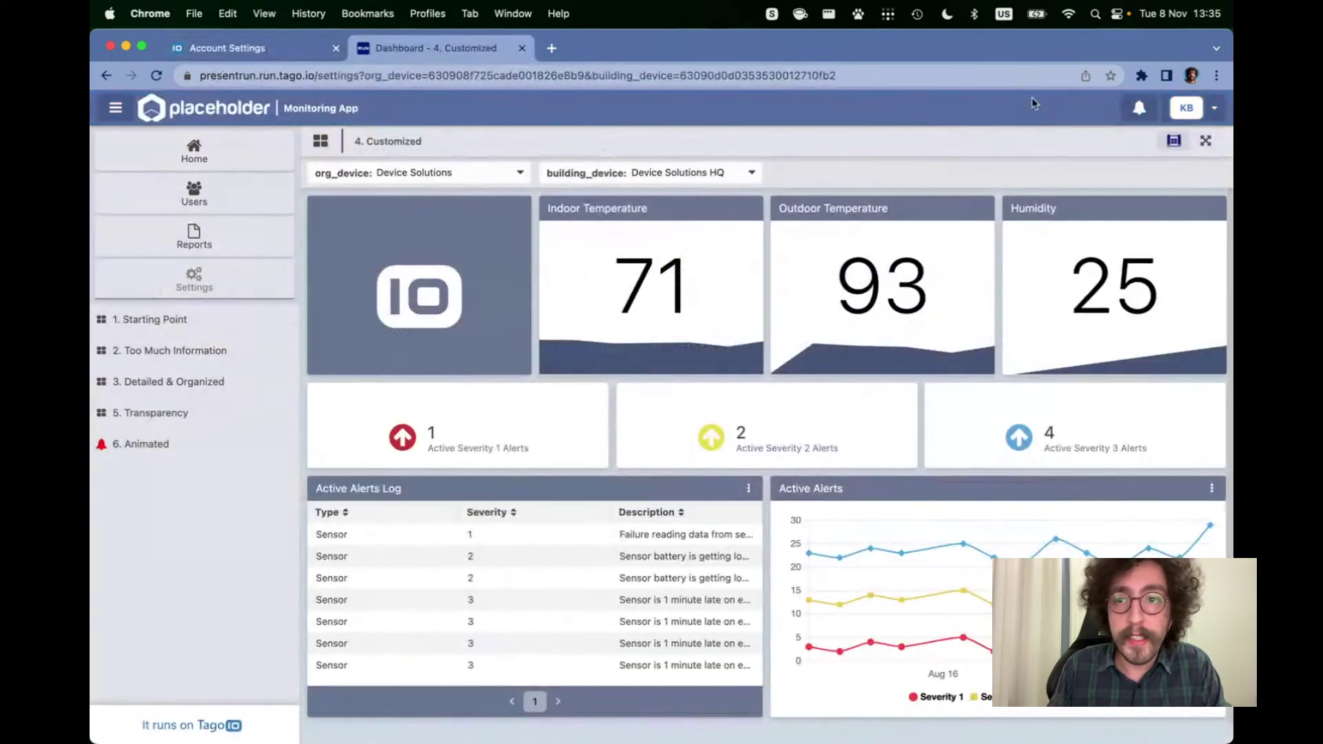
left_click(1213, 107)
left_click(1055, 187)
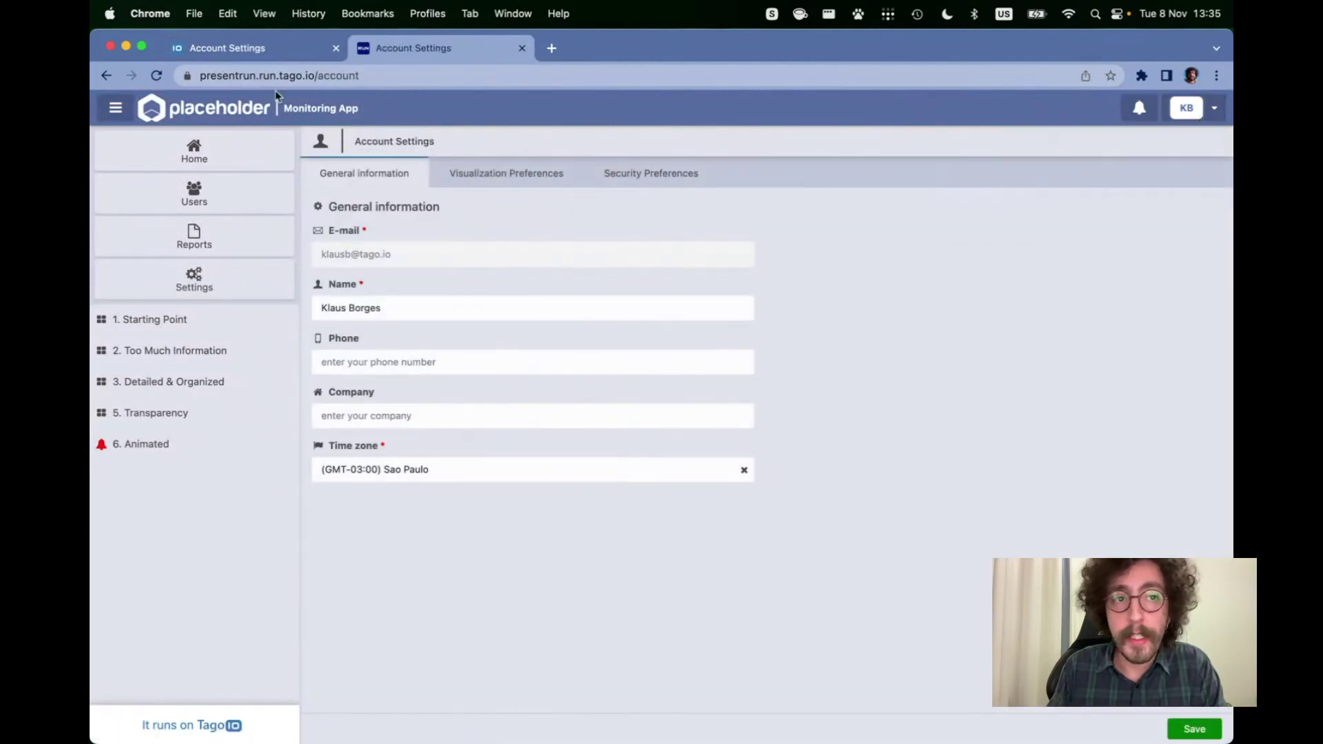
left_click(273, 54)
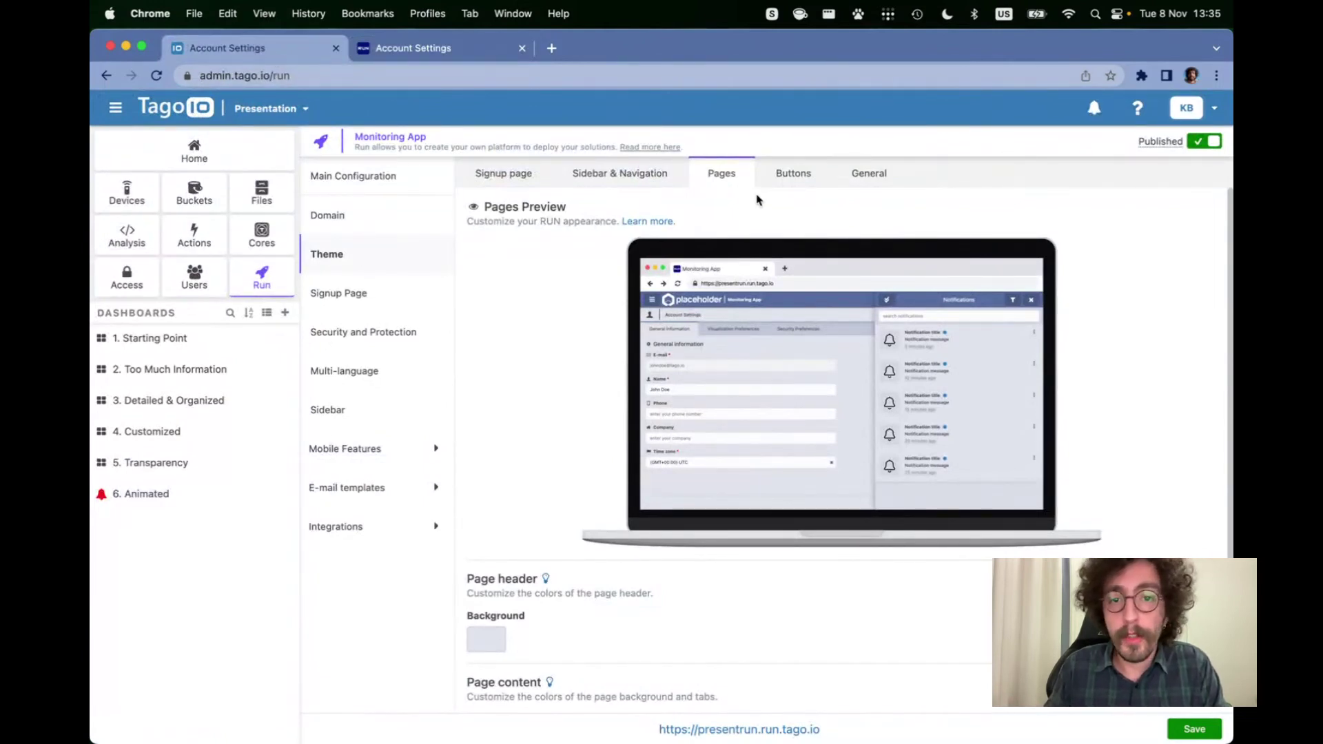
left_click(407, 47)
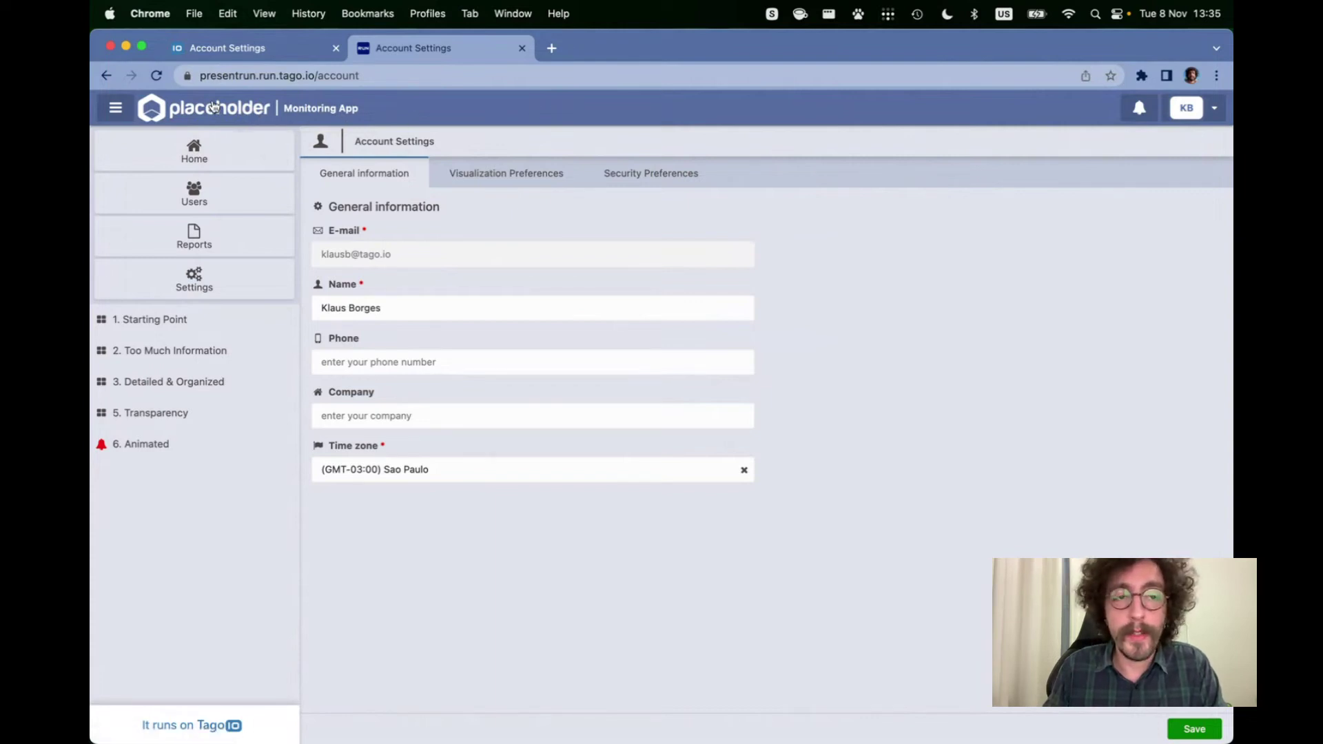
left_click(269, 62)
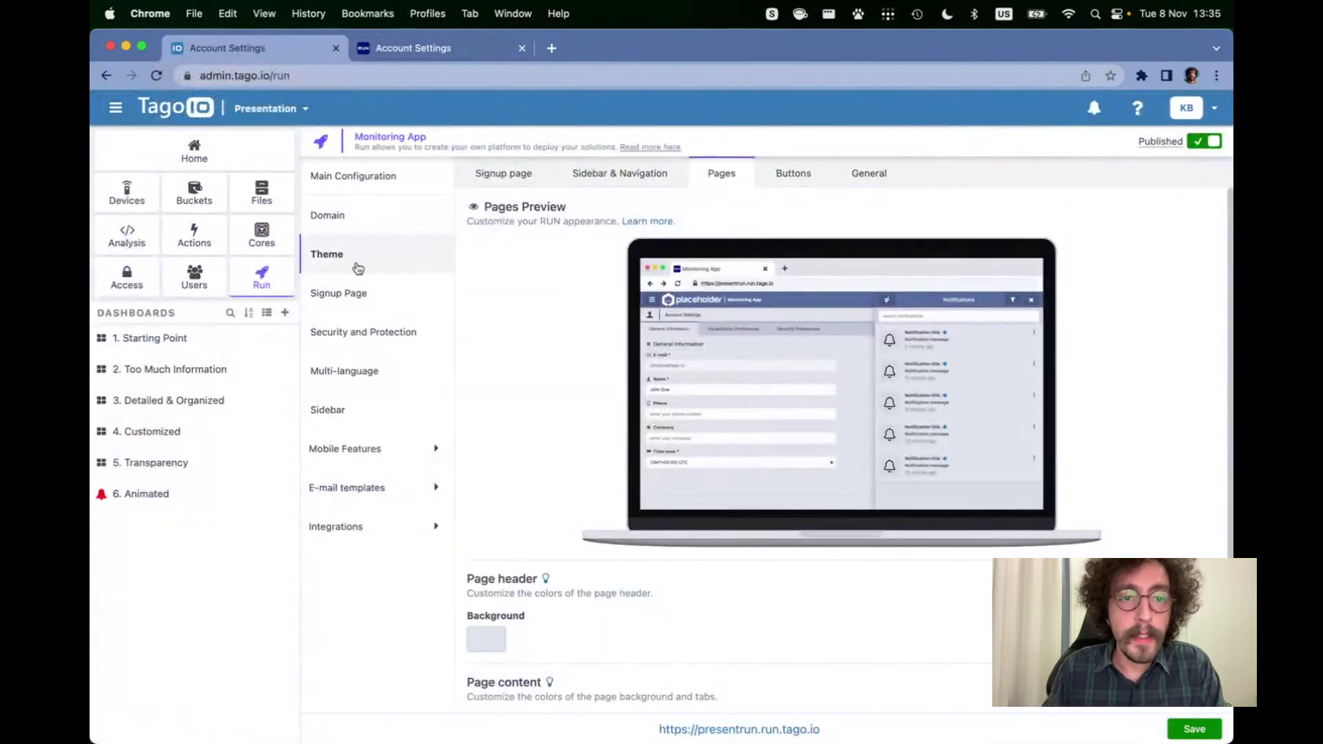
Open the Run Sidebar settings and examine the Logo Button and Sidebar Buttons options against the Run site's sidebar
left_click(356, 410)
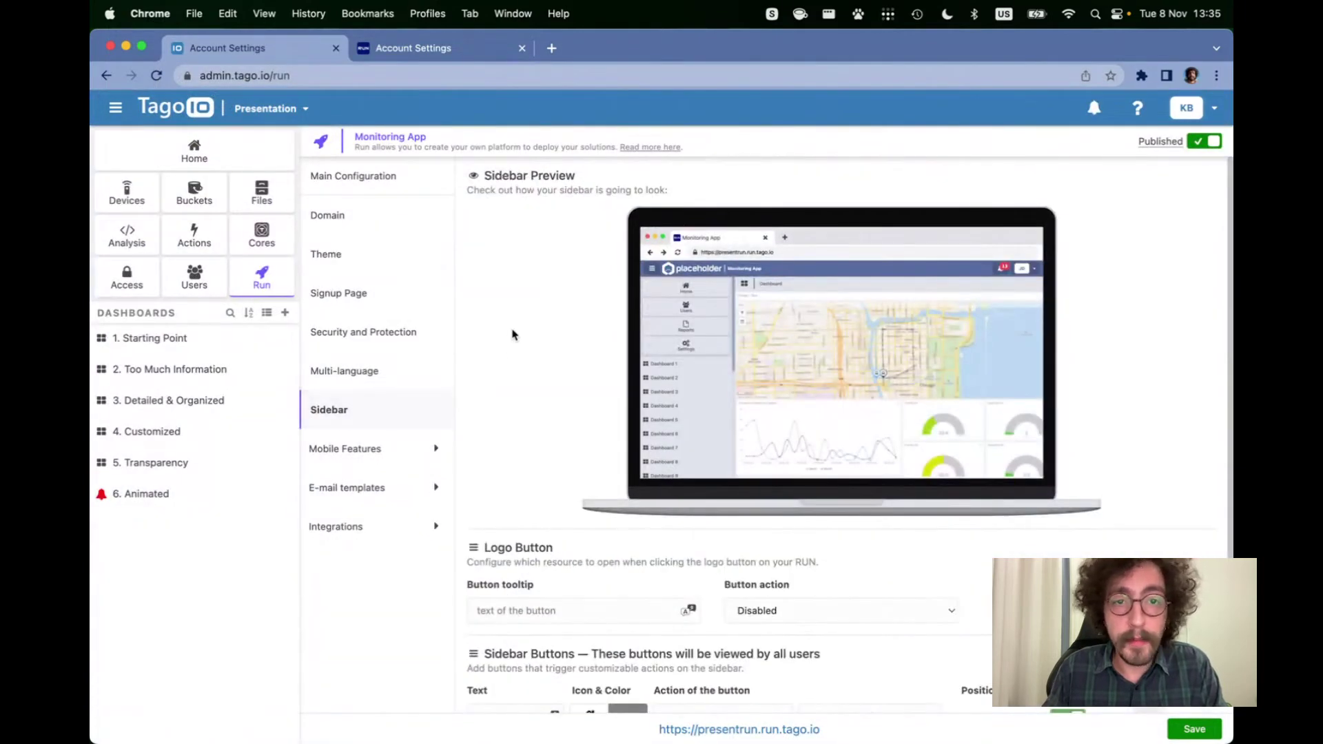
left_click(443, 54)
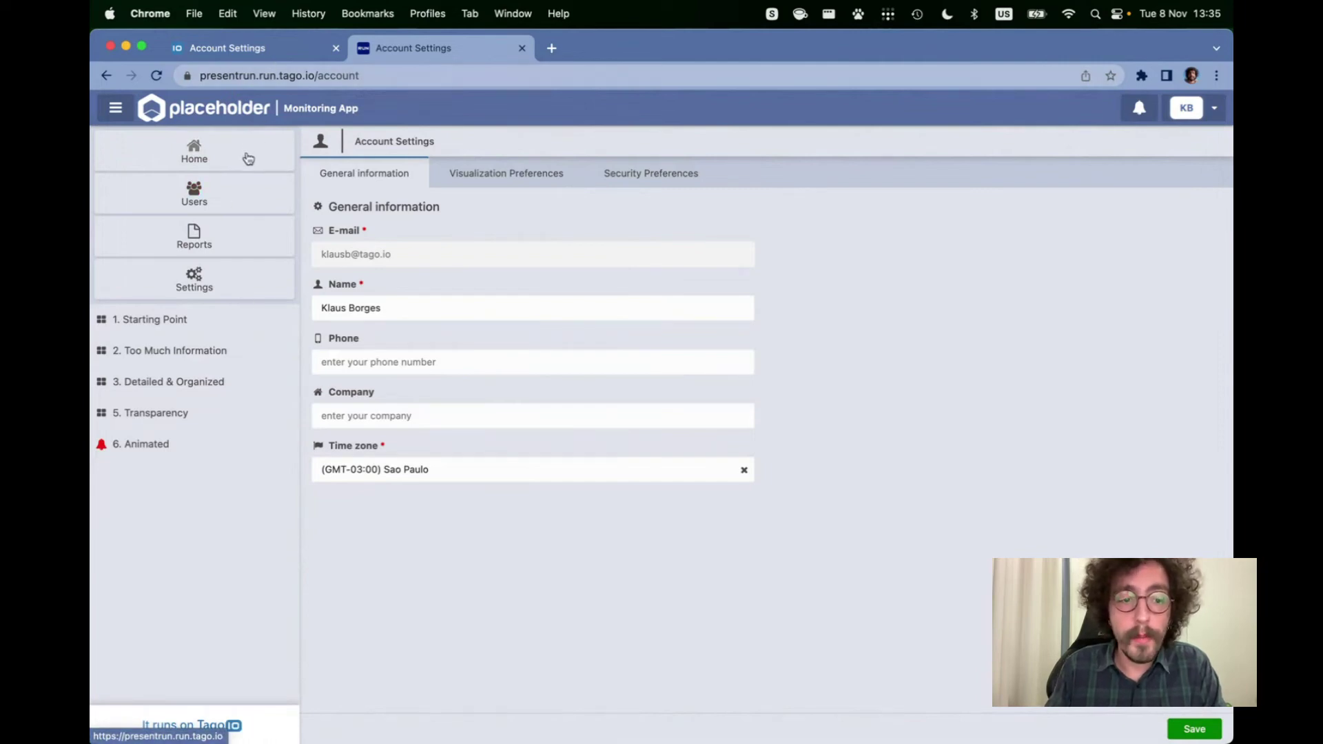
left_click(275, 50)
scroll(695, 398, "down", 5)
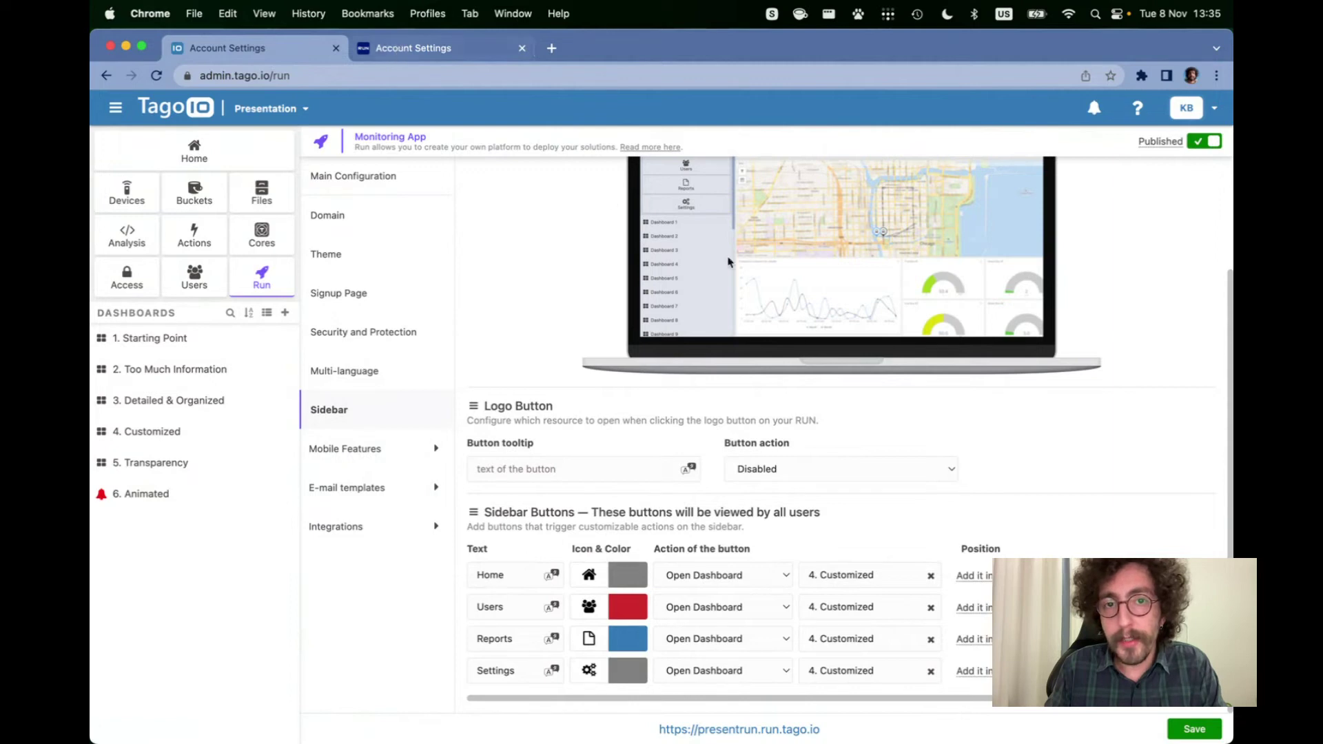
scroll(731, 261, "up", 1)
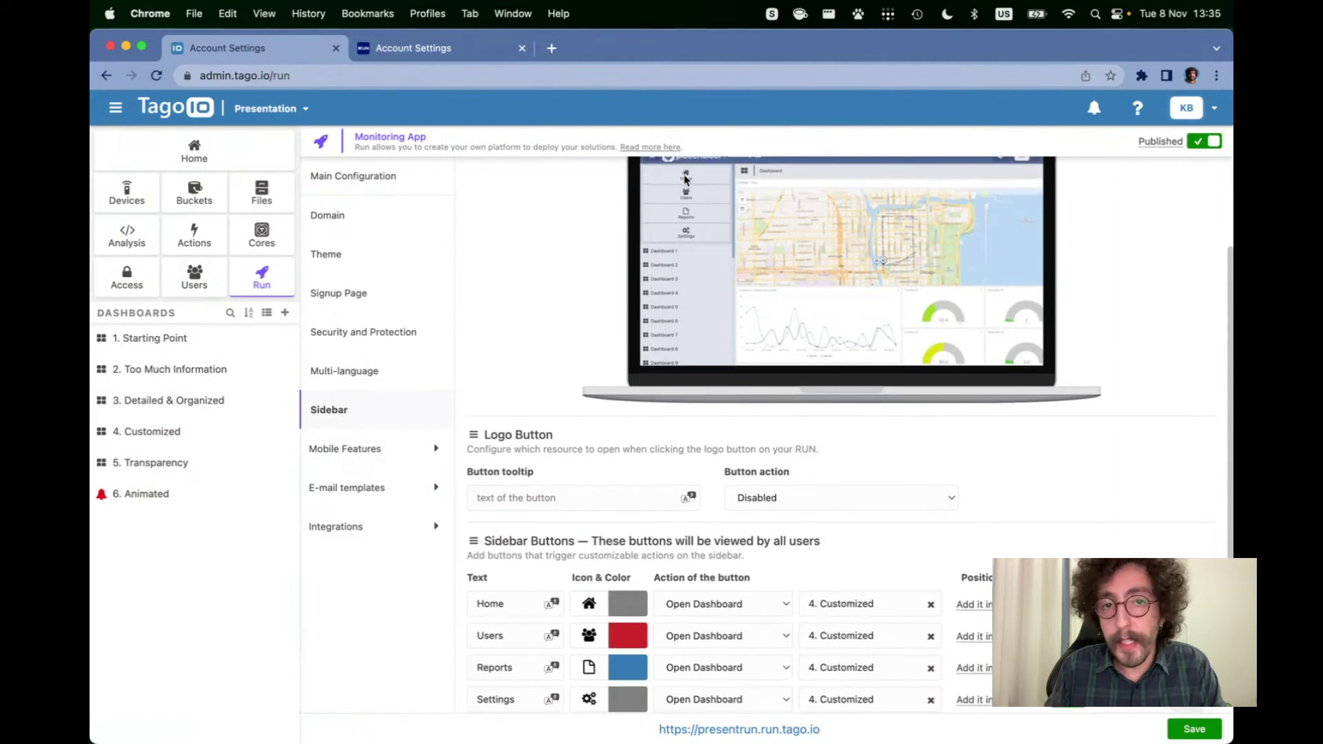
scroll(692, 238, "down", 1)
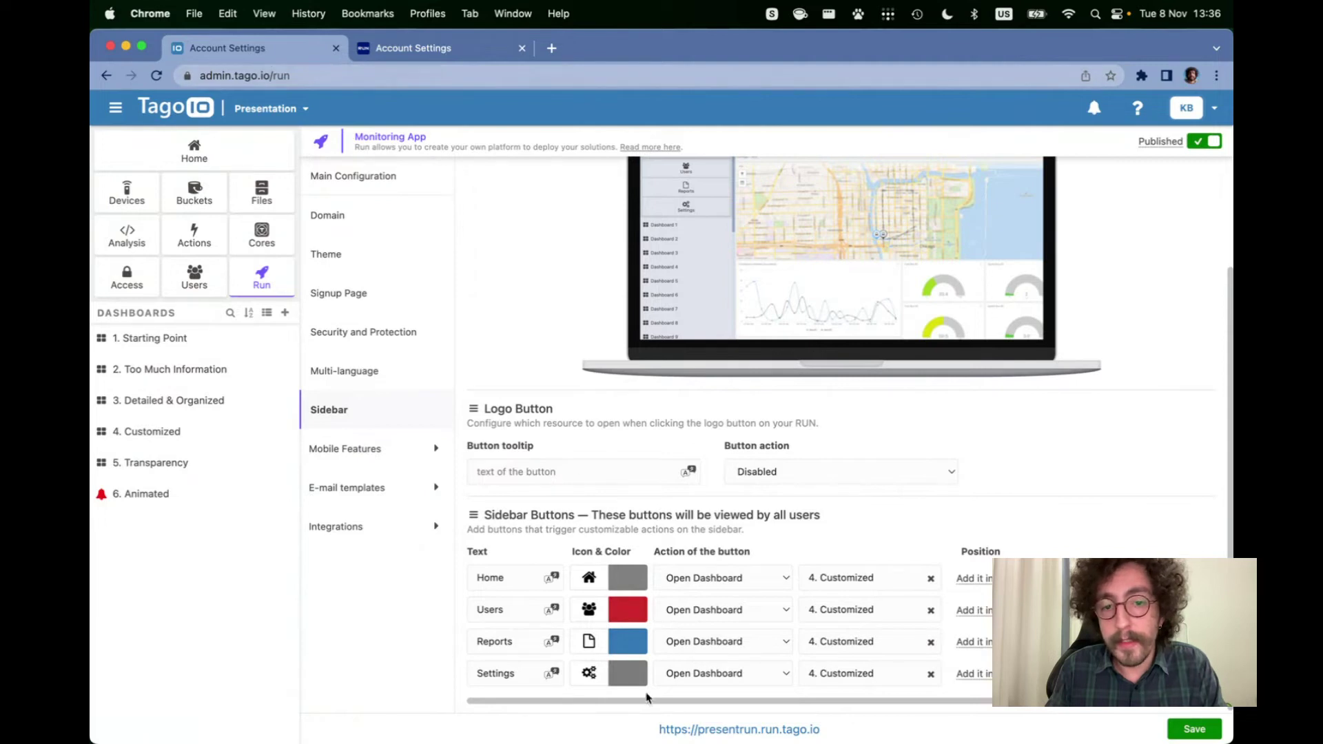
Open Reports and Users on the Run site and compare their sidebar buttons with the admin's sidebar configuration and preview
left_click(423, 60)
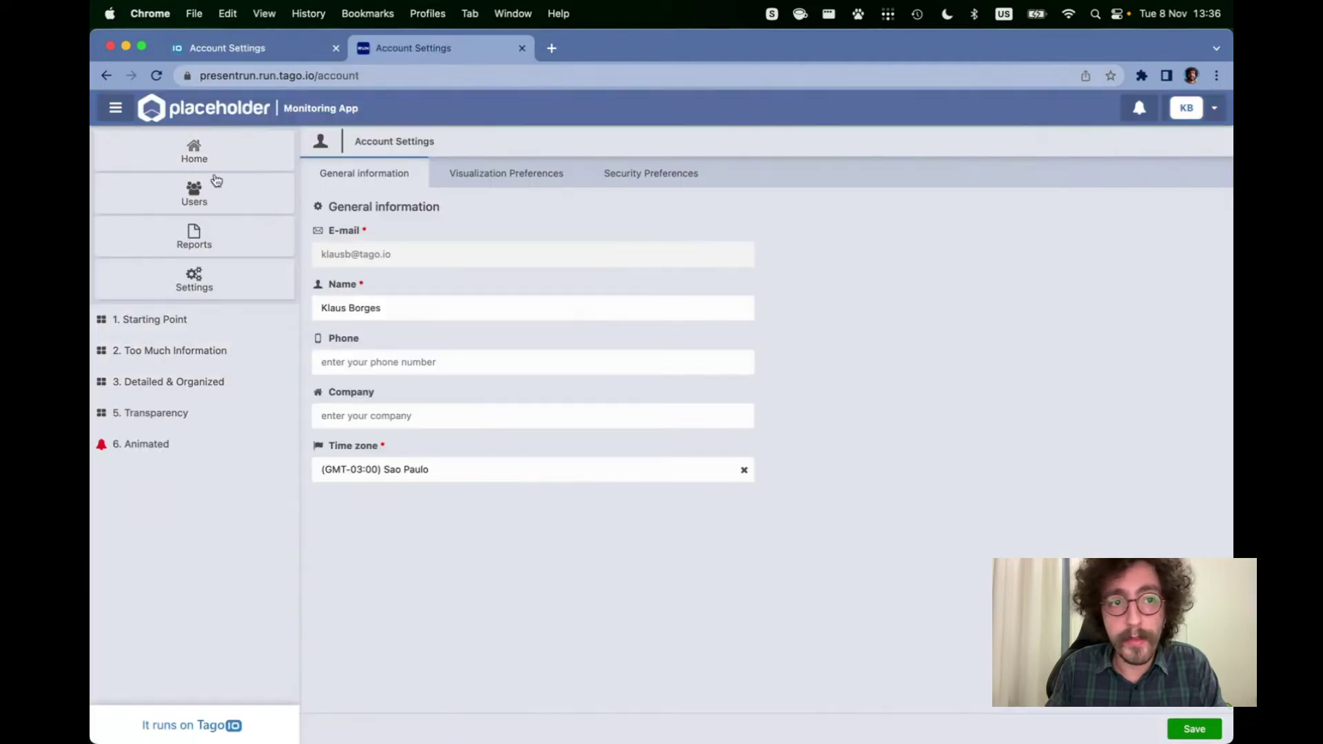
left_click(196, 237)
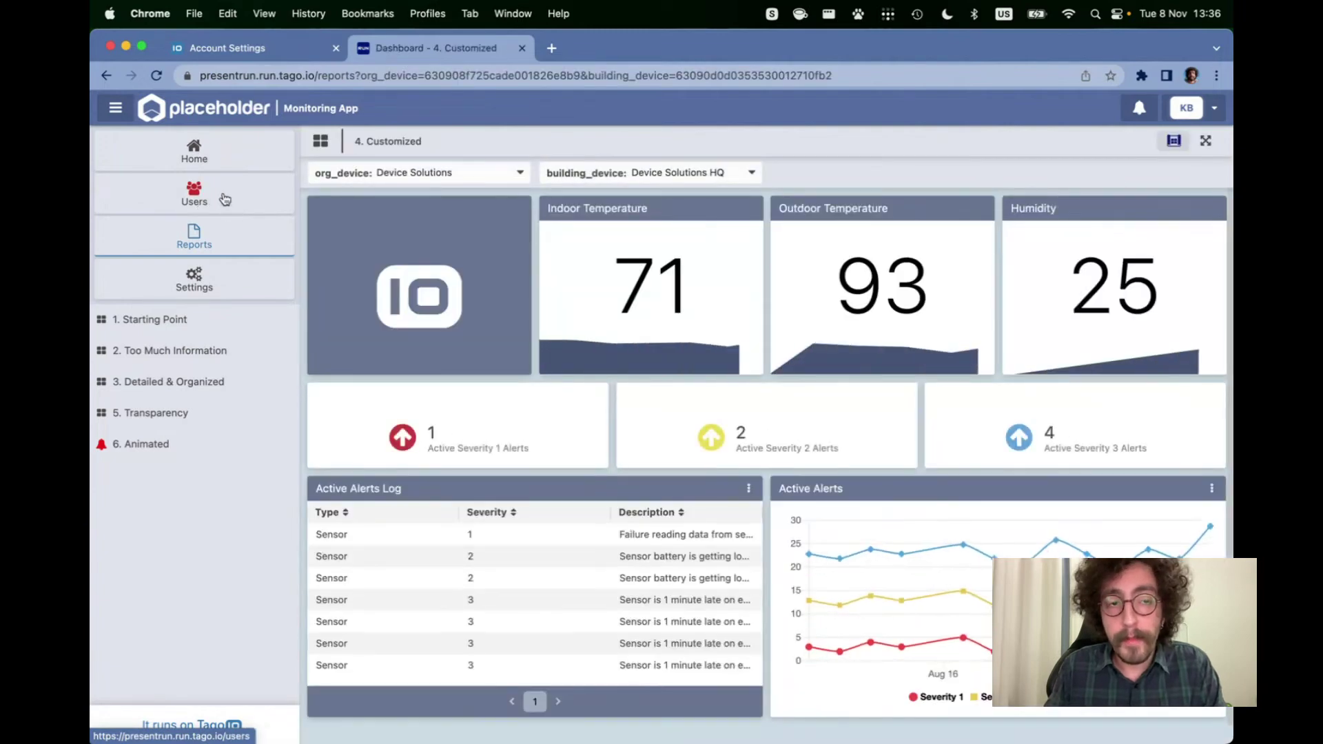
left_click(222, 200)
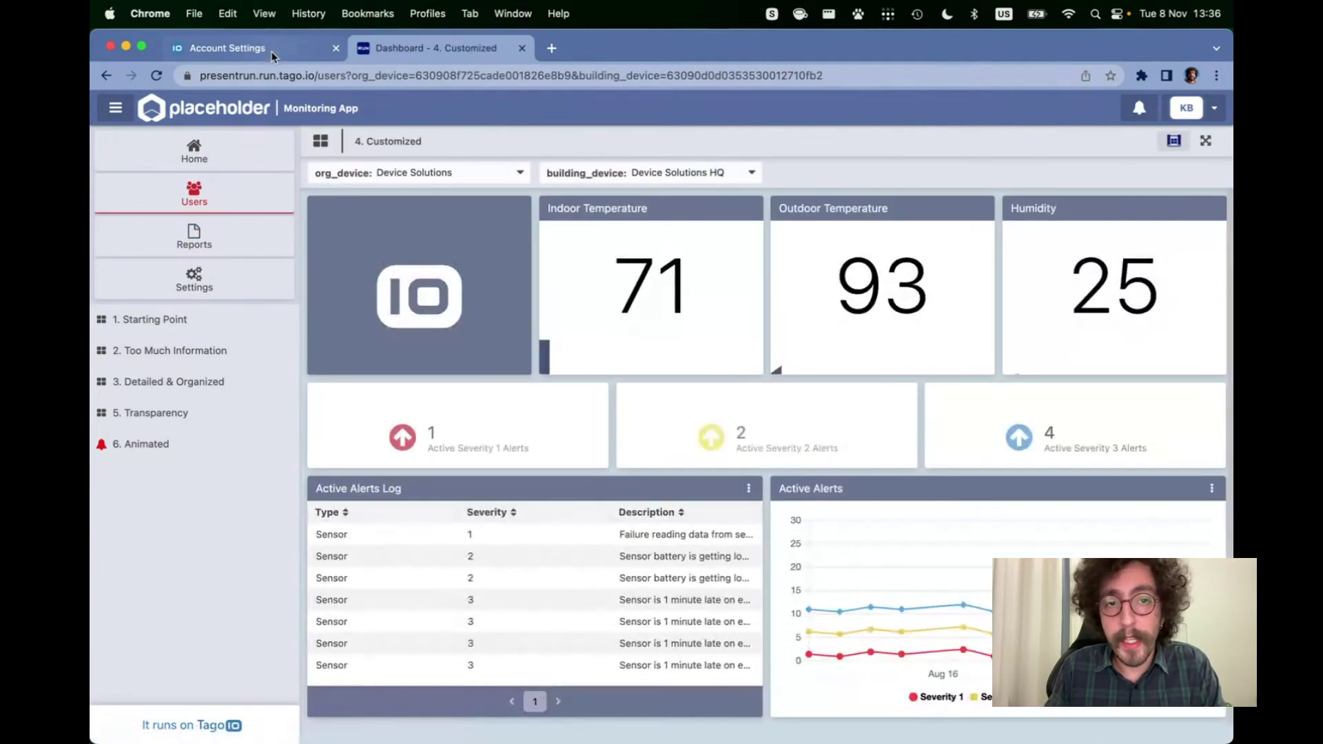
left_click(272, 55)
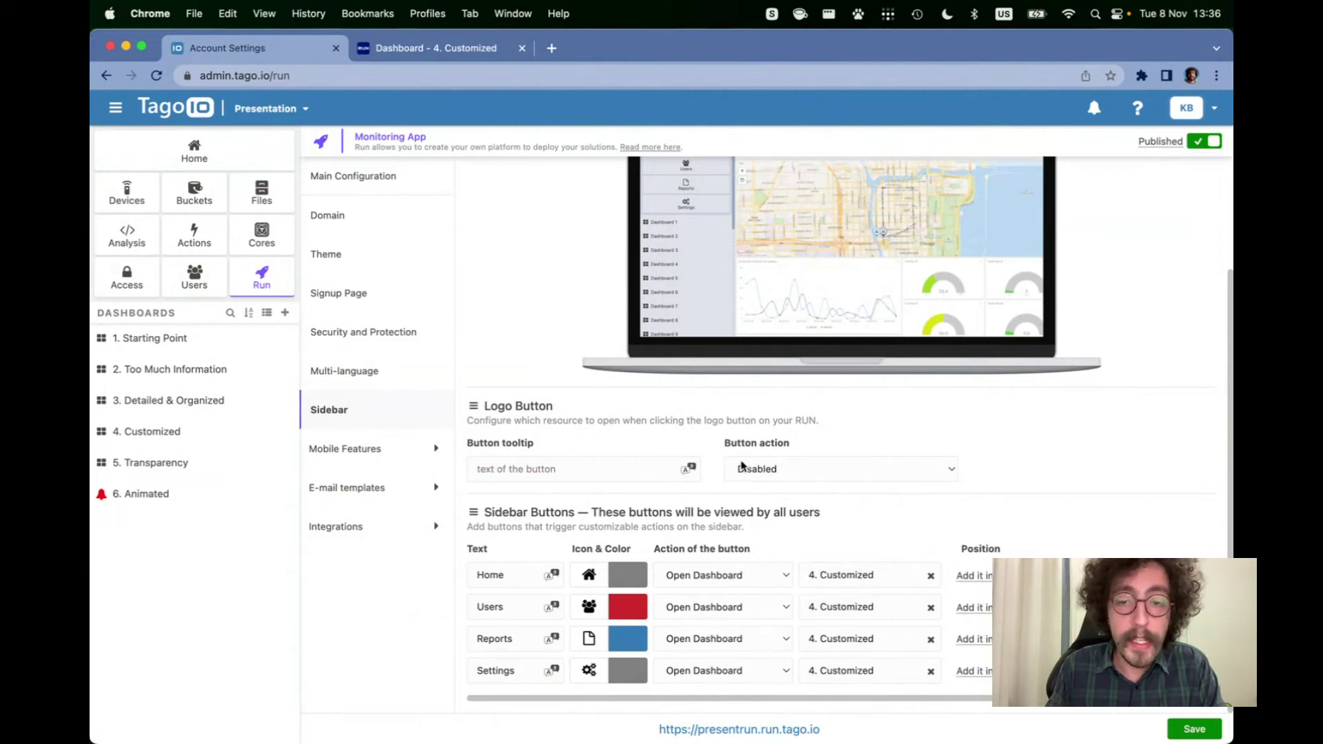
left_click(435, 48)
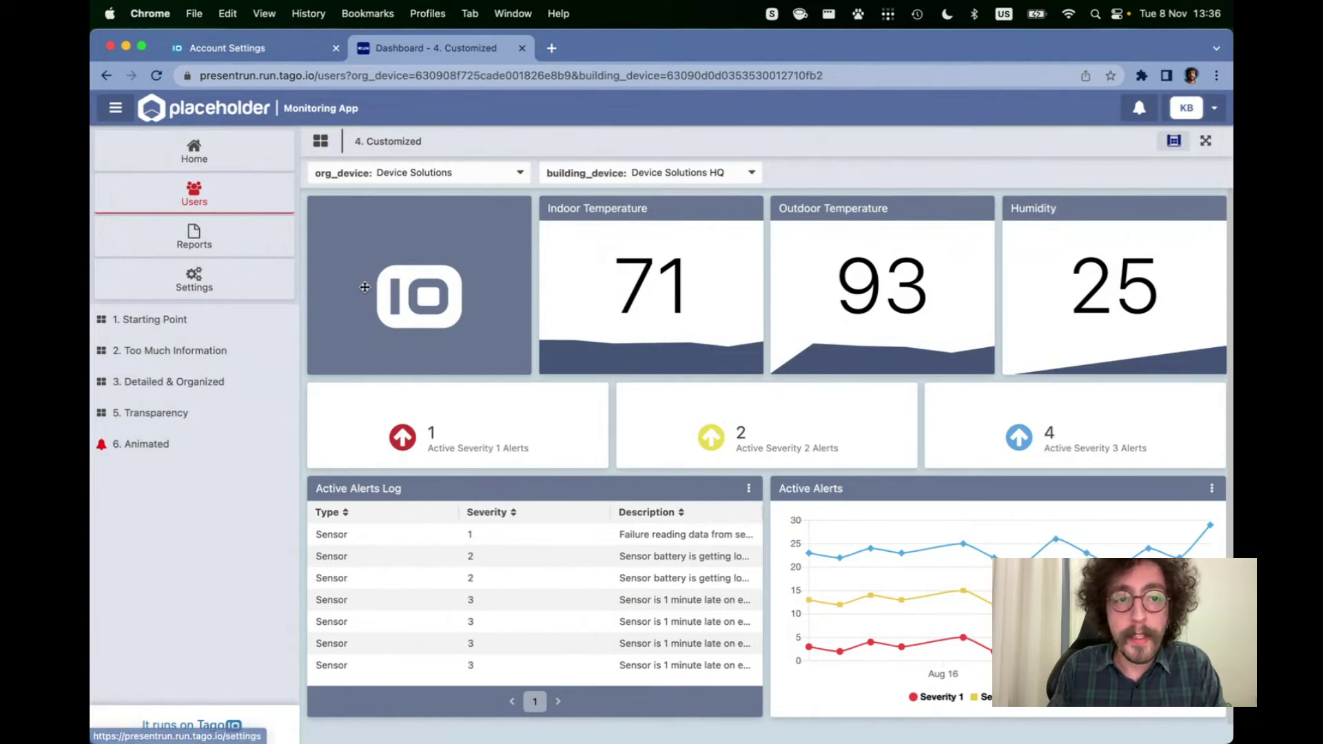
left_click(296, 47)
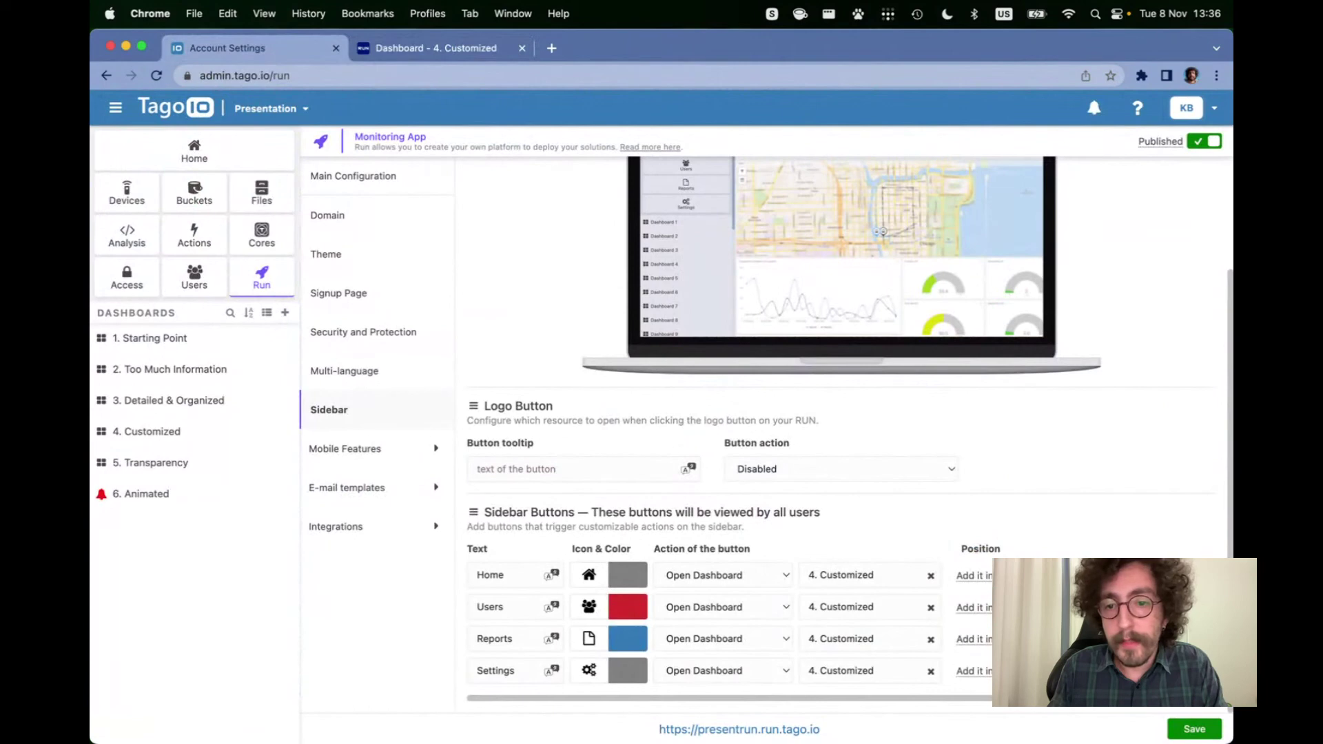
scroll(675, 272, "up", 3)
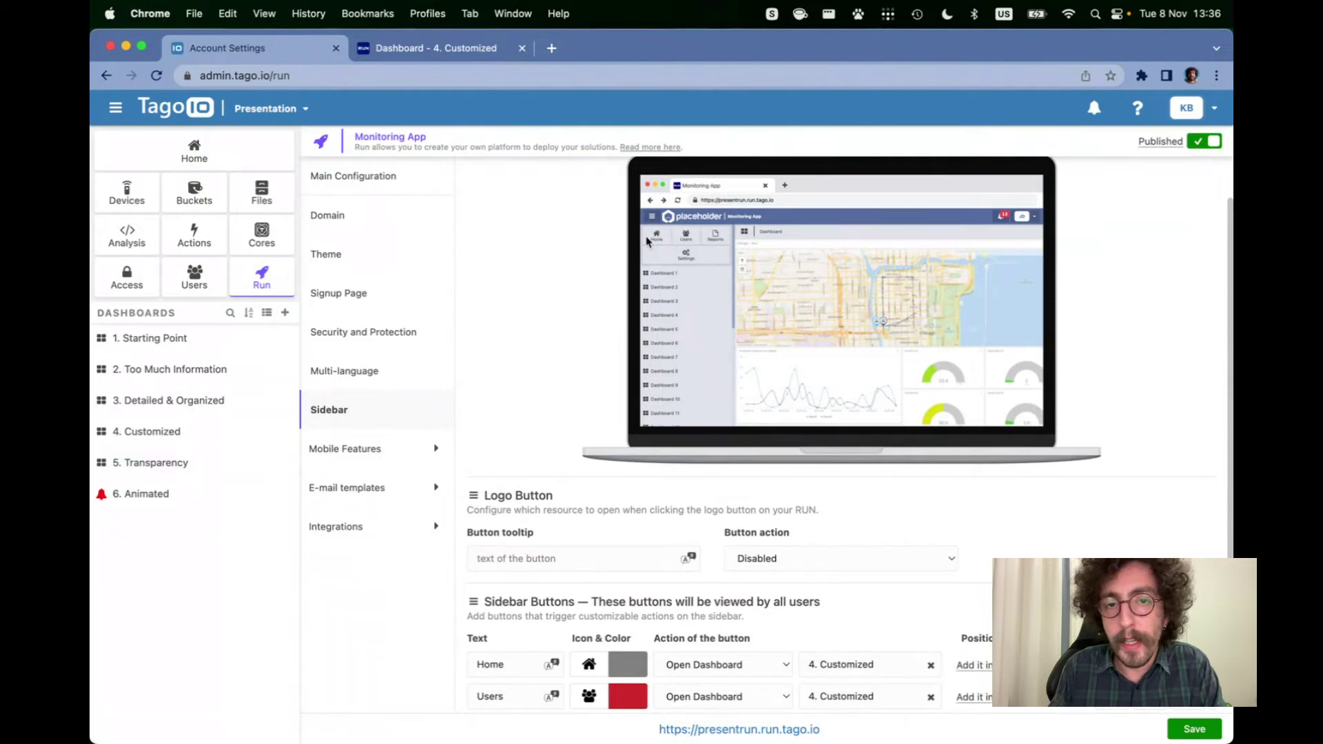
Check the web address of the Run site and open the Run configuration's Domain settings in the TagoIO admin
left_click(441, 48)
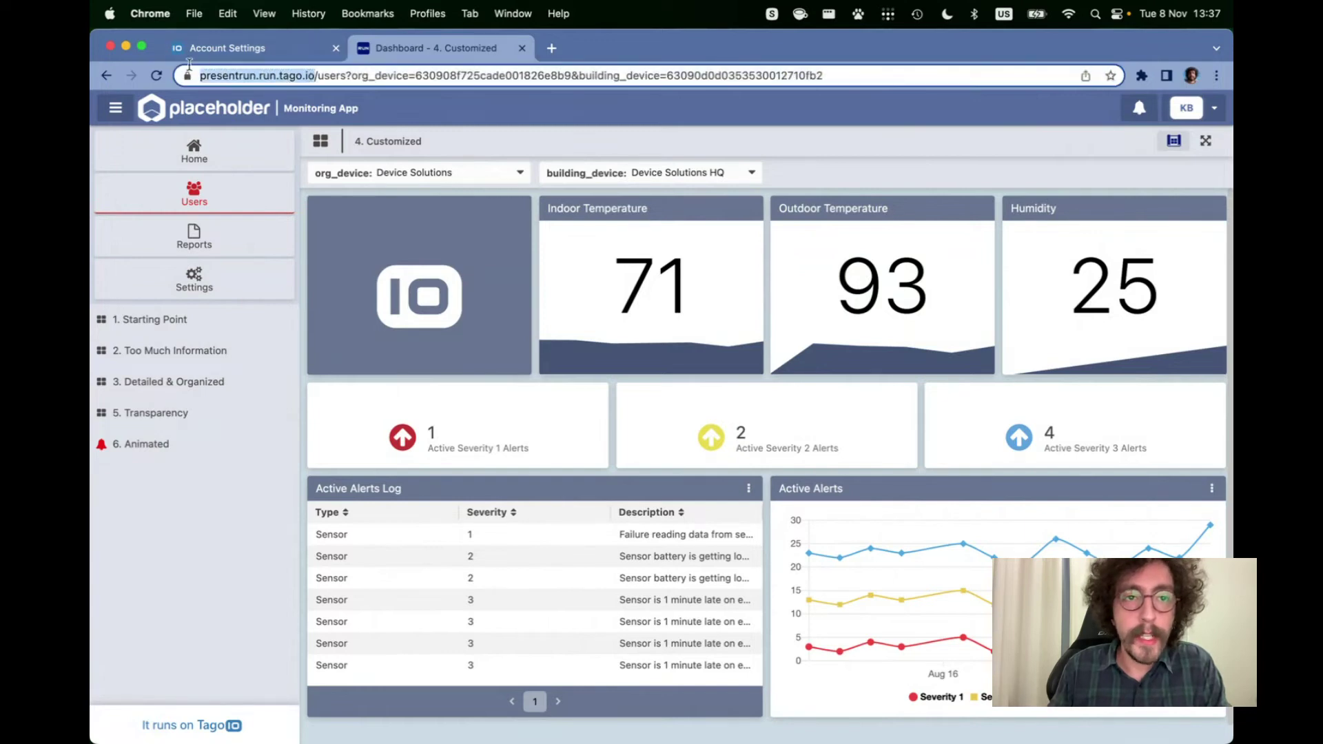
left_click(233, 54)
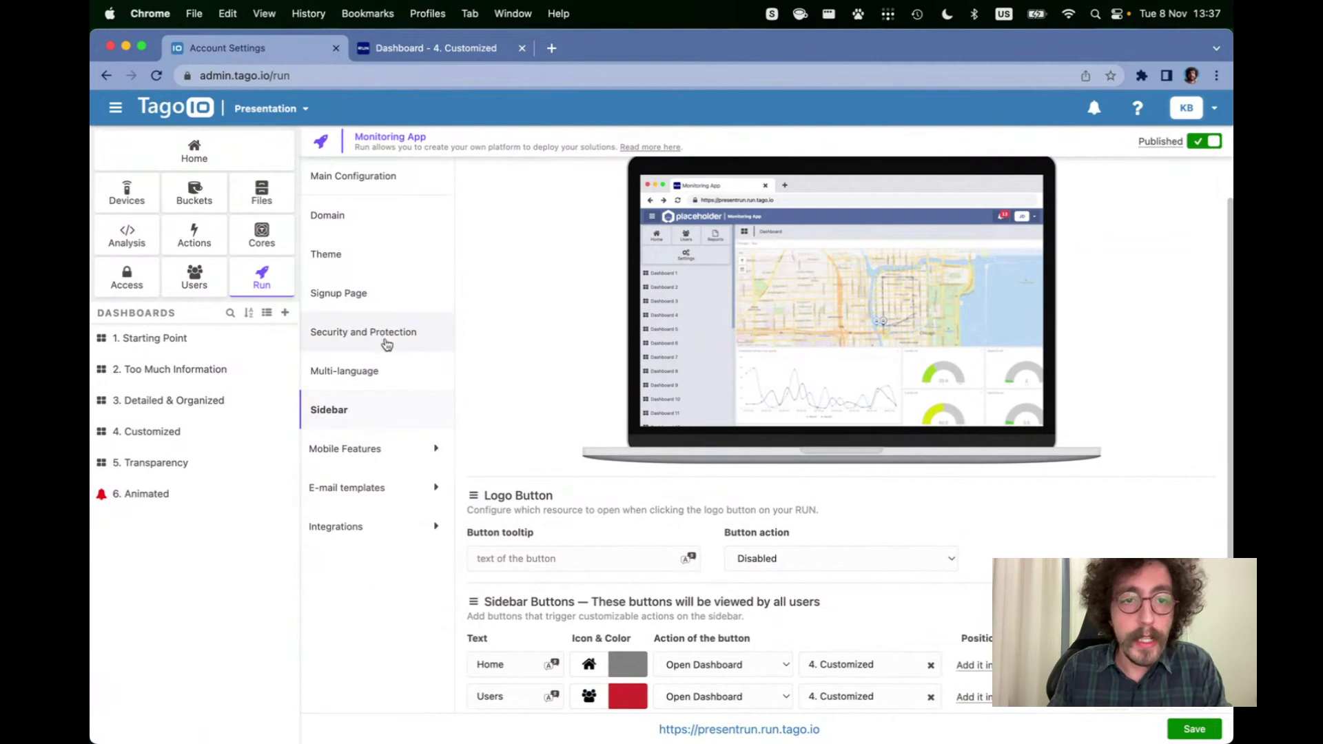
left_click(372, 219)
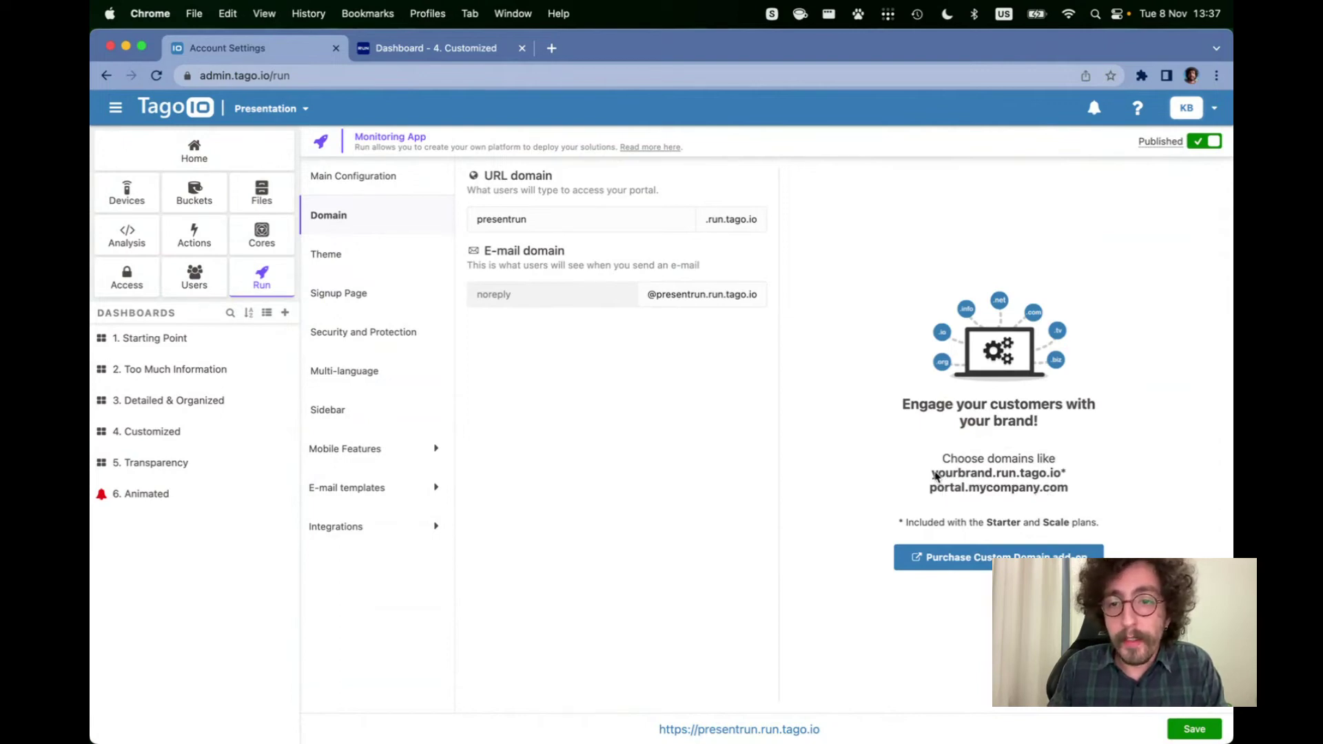
Examine the example domain yourbrand.run.tago.io, the plans that include it, and the Run site's URL domain name
double_click(979, 480)
left_click(995, 482)
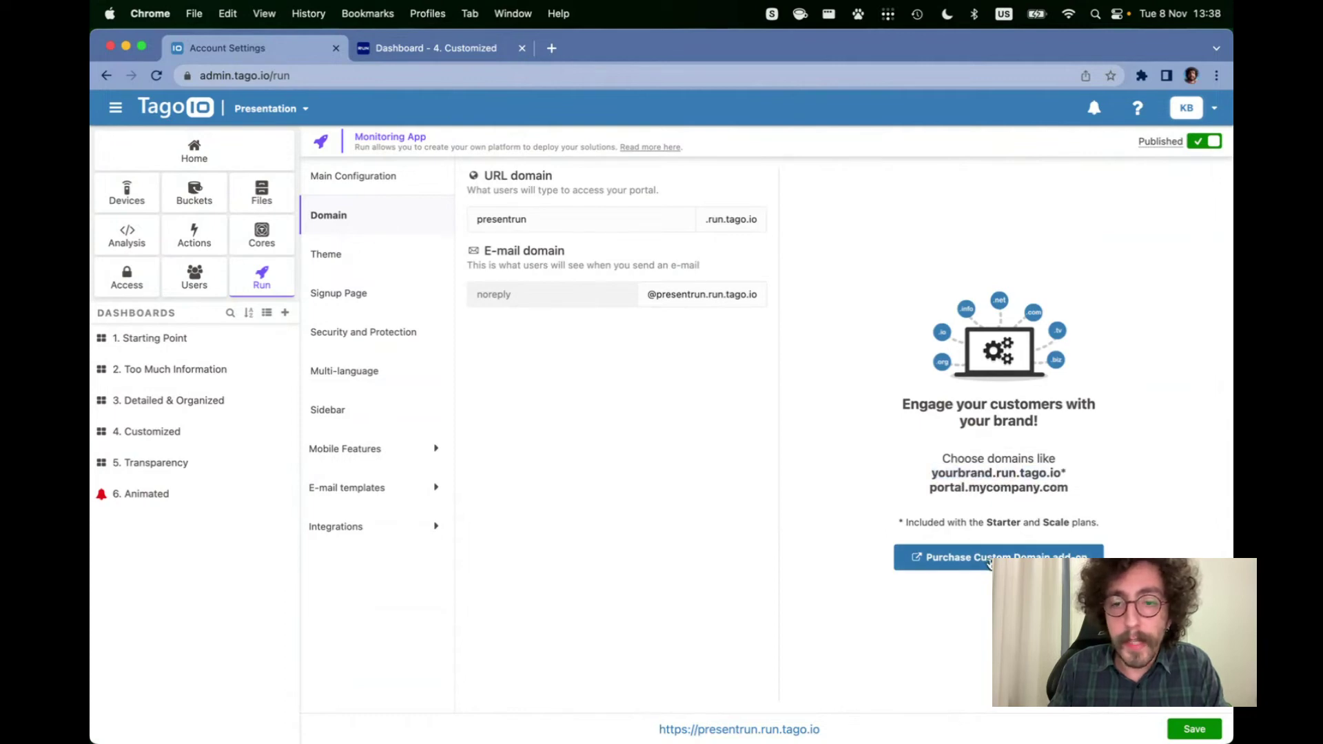
left_click_drag(1070, 473, 931, 476)
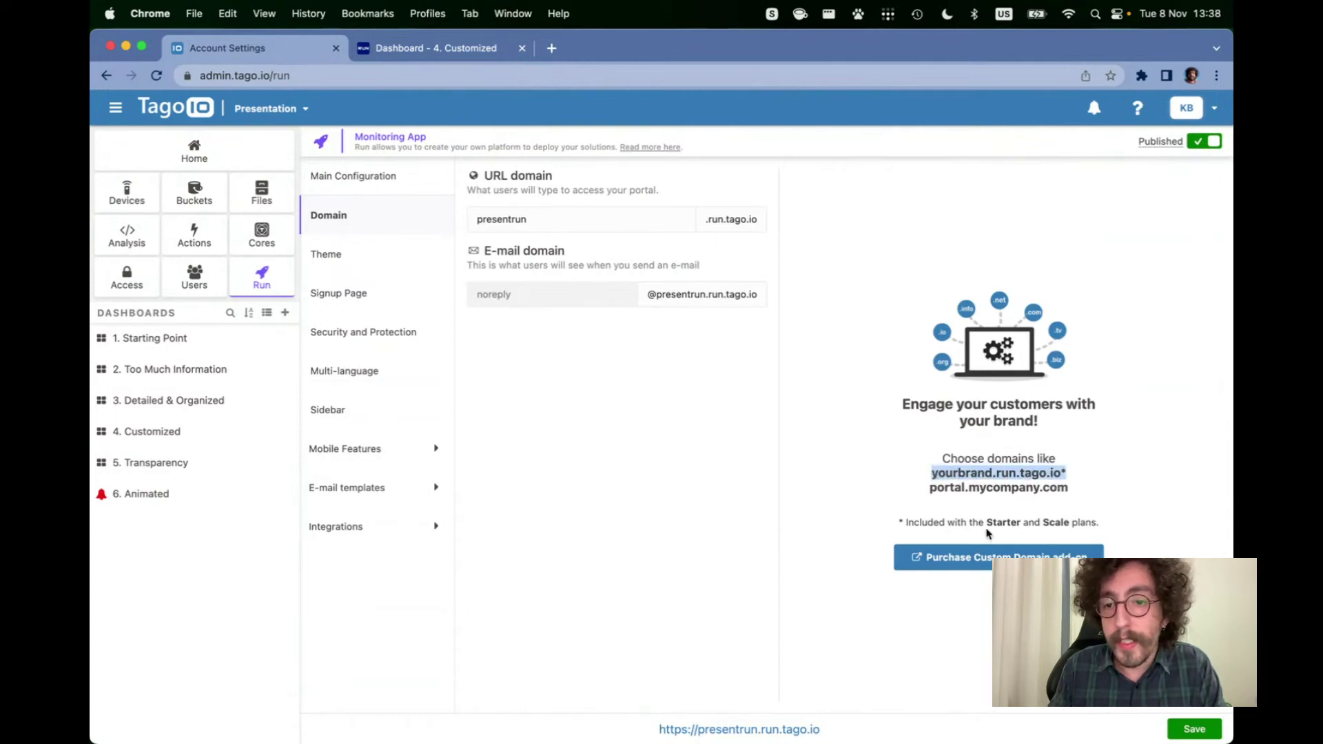
left_click_drag(987, 523, 1066, 525)
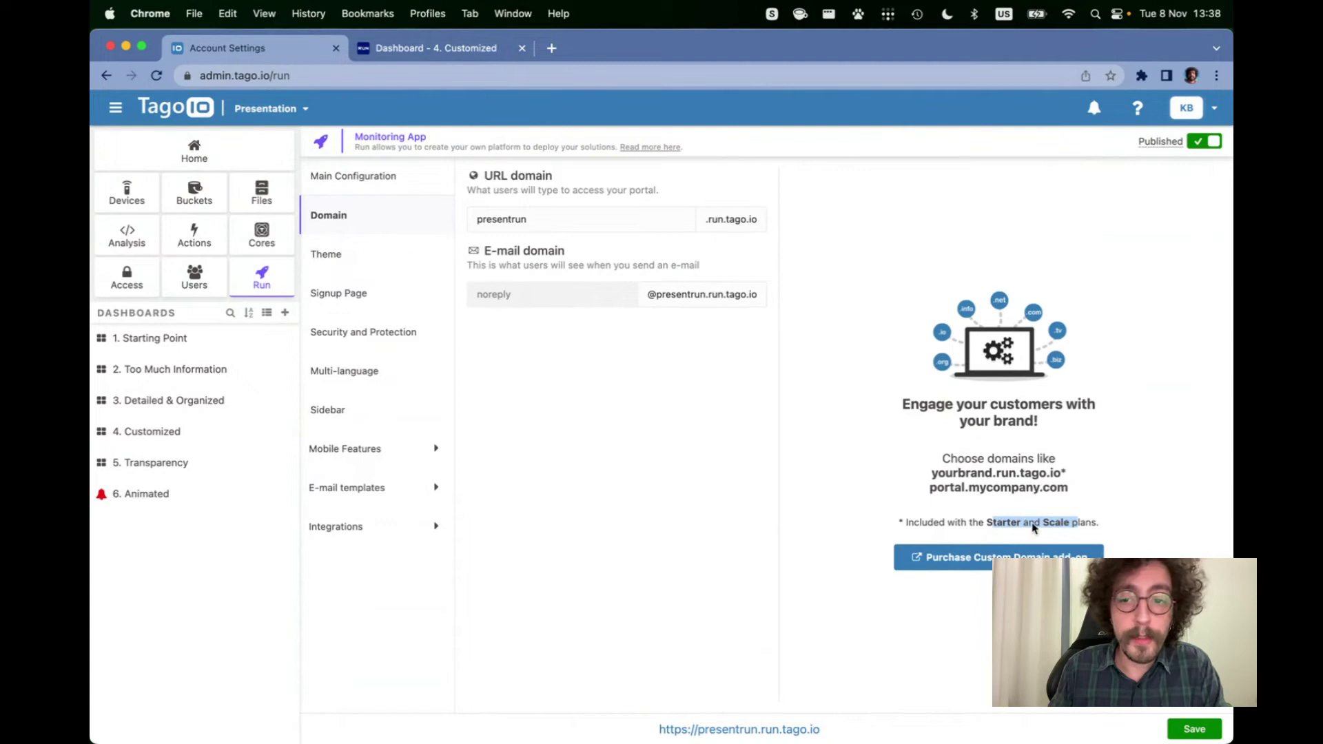
double_click(944, 477)
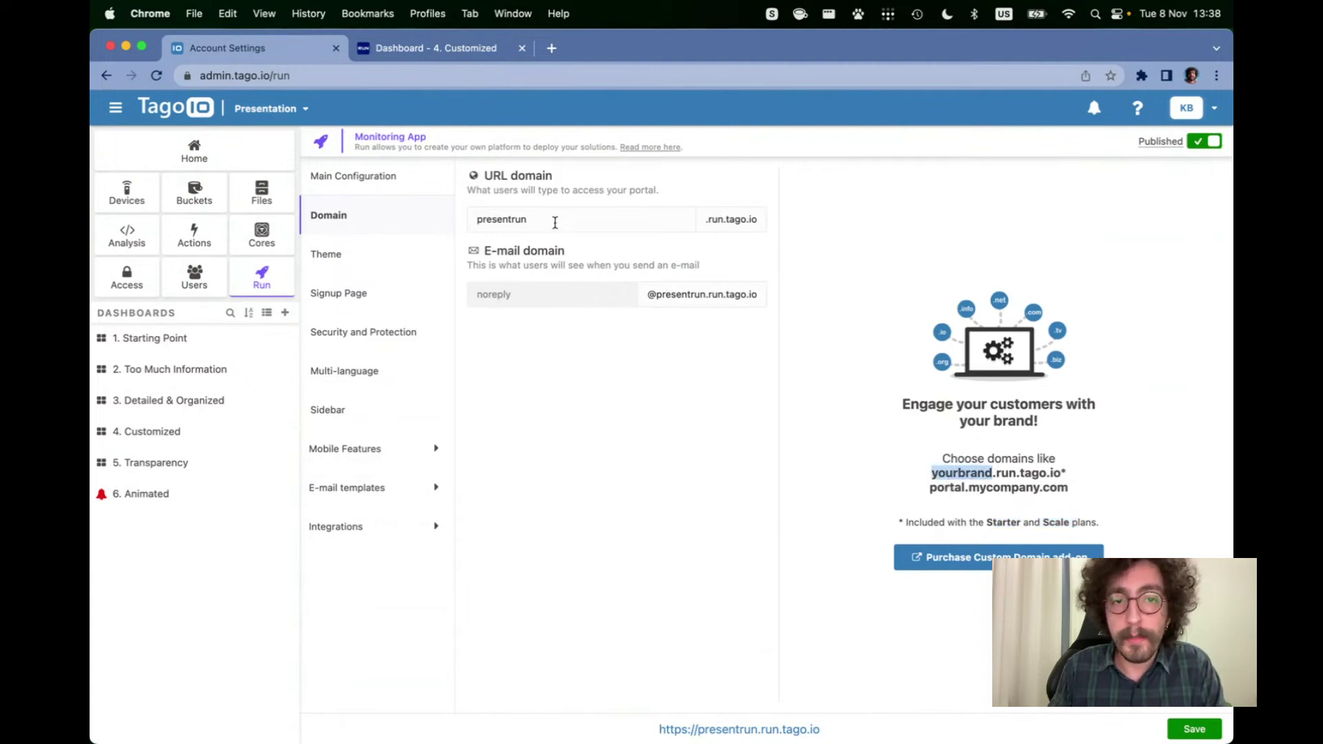
left_click_drag(542, 219, 454, 217)
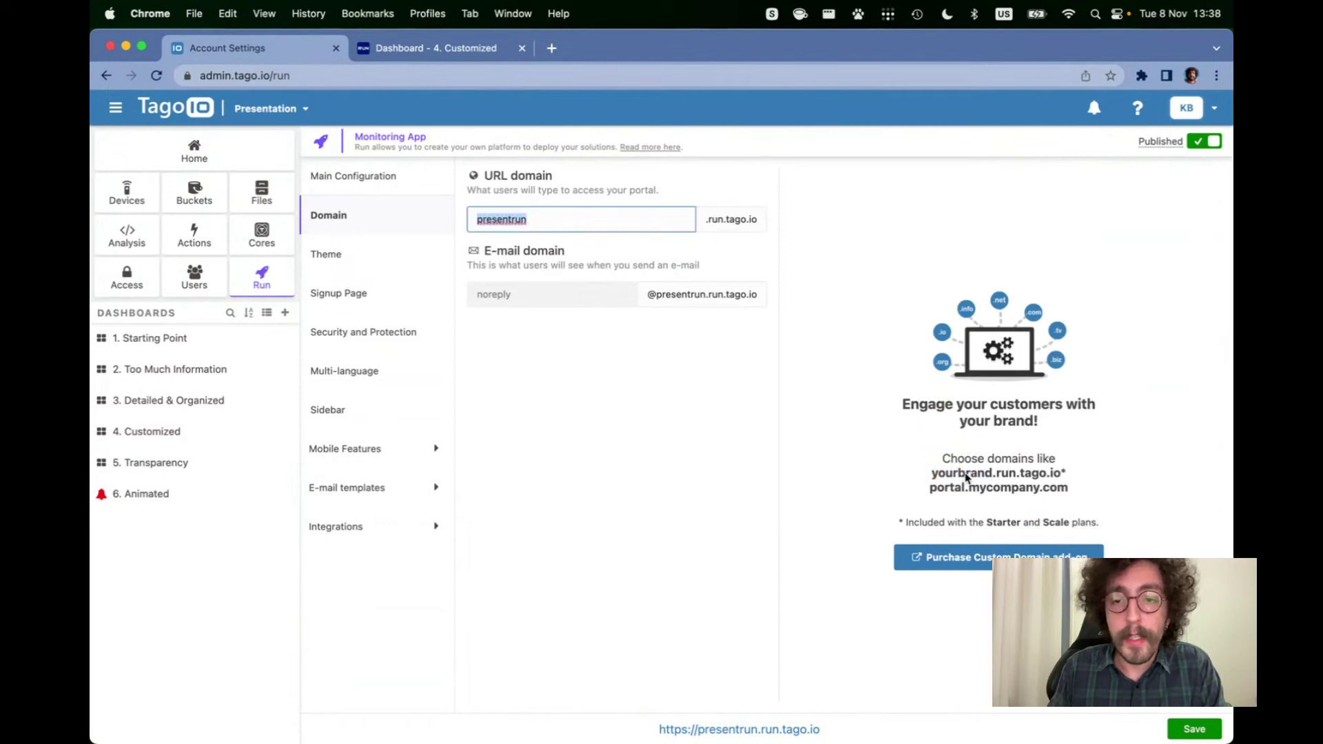
Examine the portal.mycompany.com example domain and the Run configuration's Security and Protection and Multi-language settings, and return to the Run site
left_click_drag(932, 489, 1079, 493)
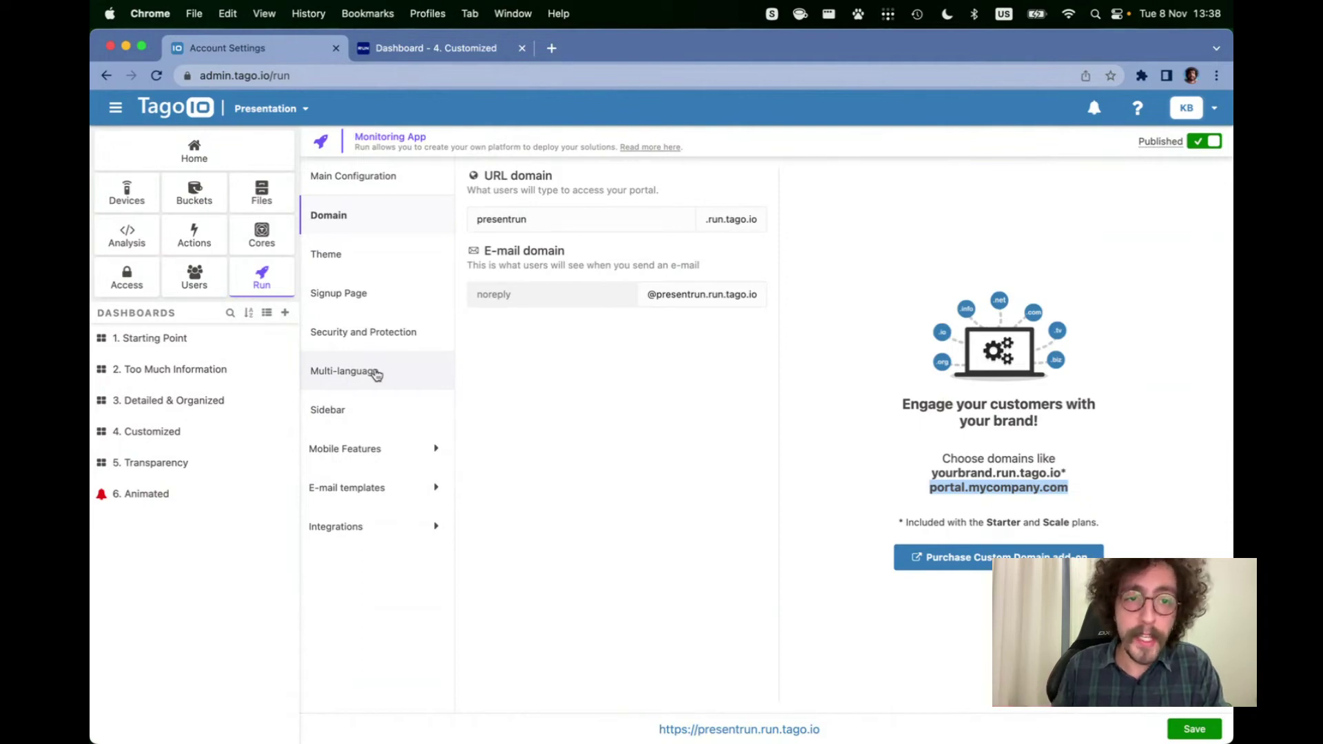
left_click(381, 342)
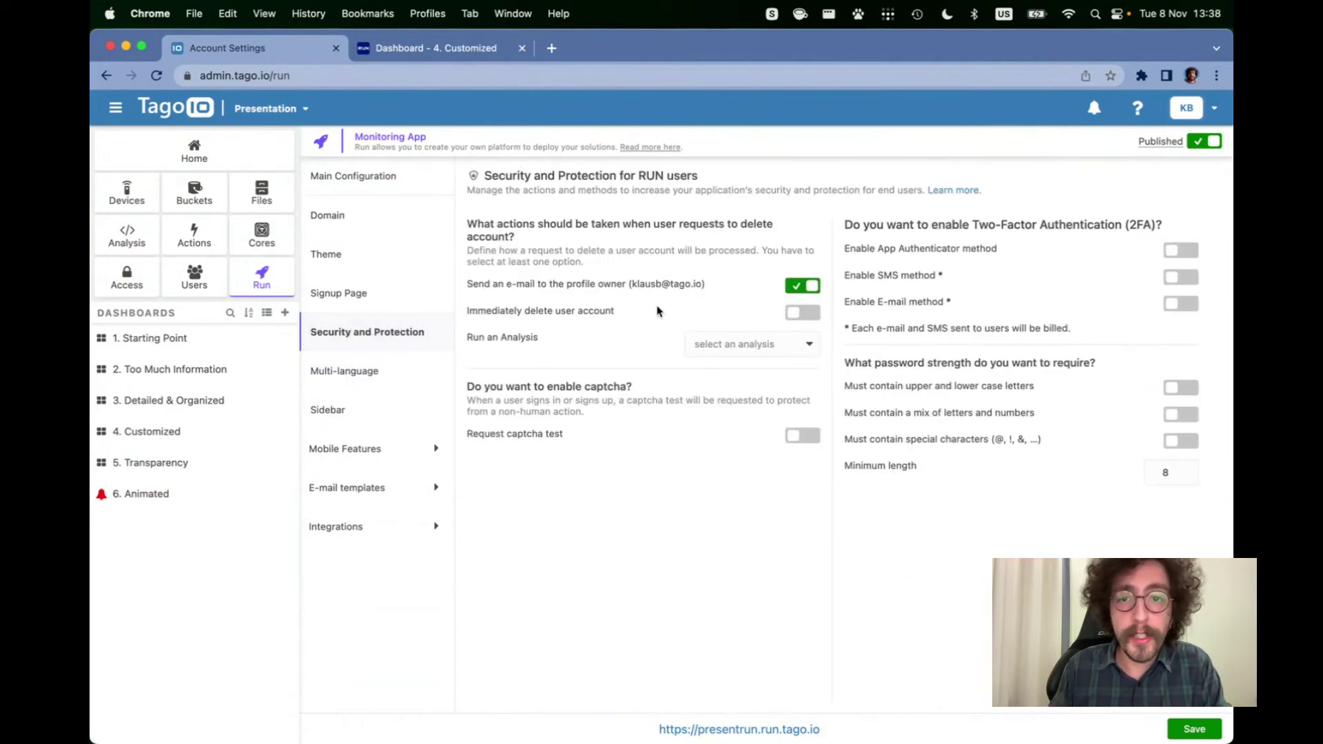
left_click(382, 374)
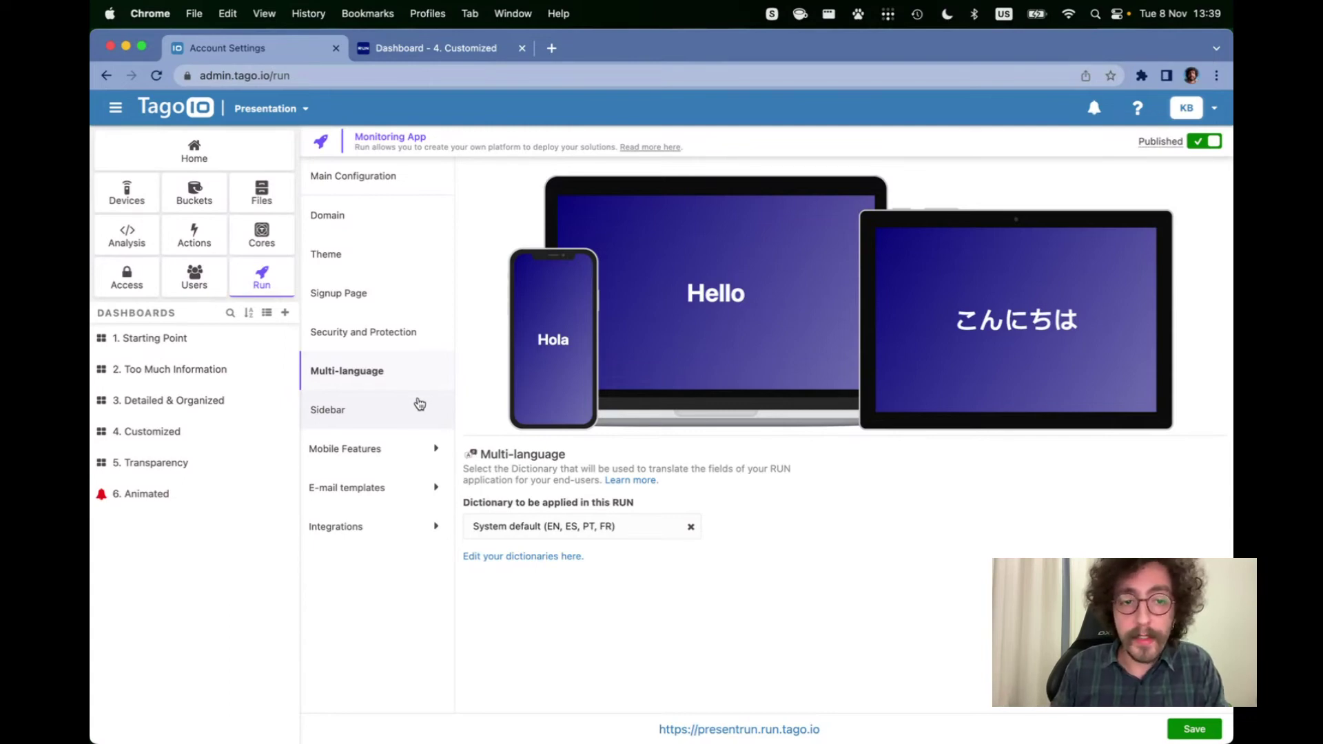
left_click(471, 60)
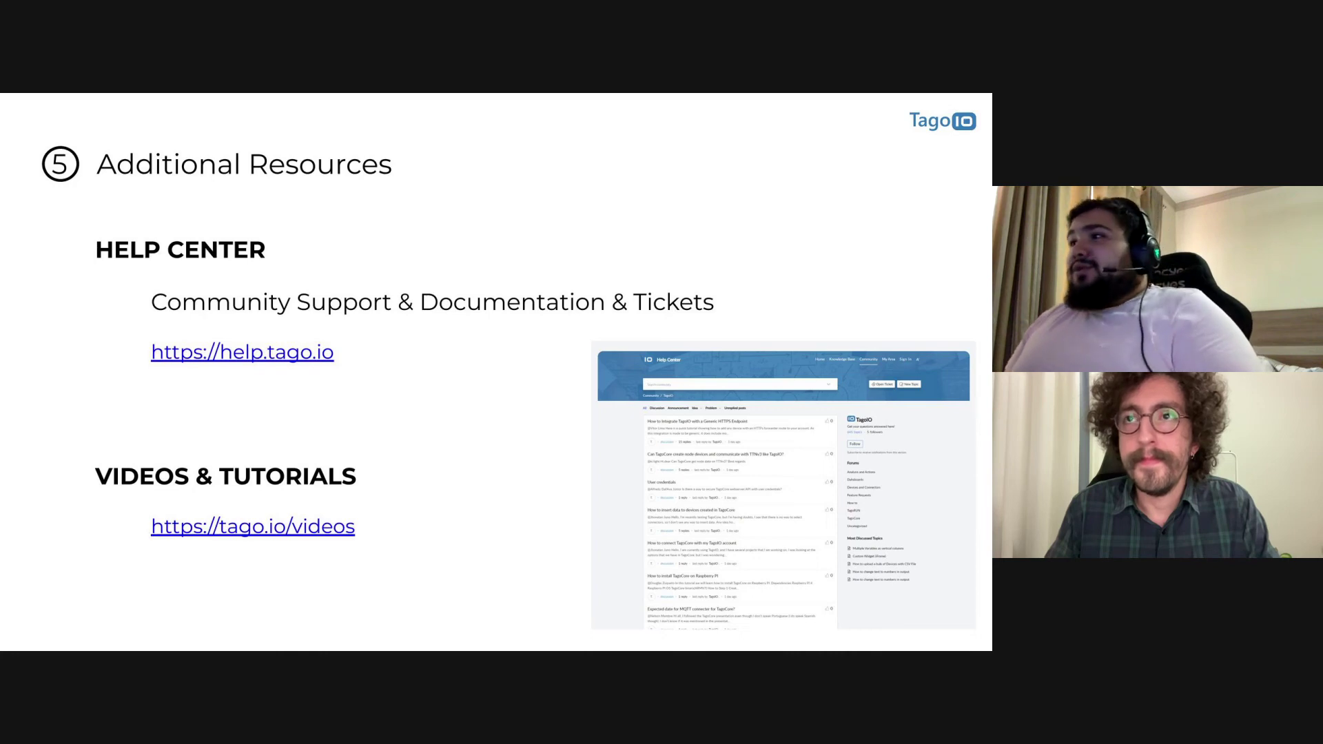
key("Right")
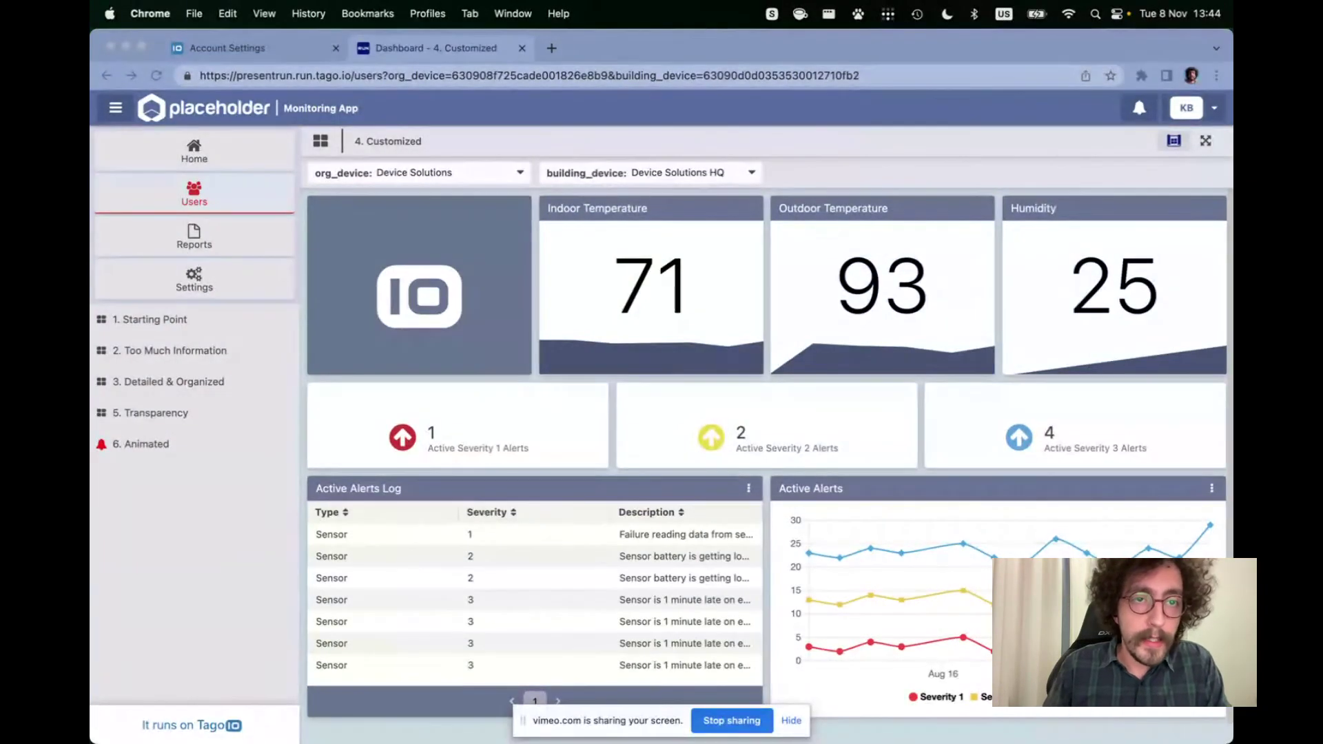
Return to the TagoIO admin and create a new dashboard of type Normal named Dashboard
left_click(220, 47)
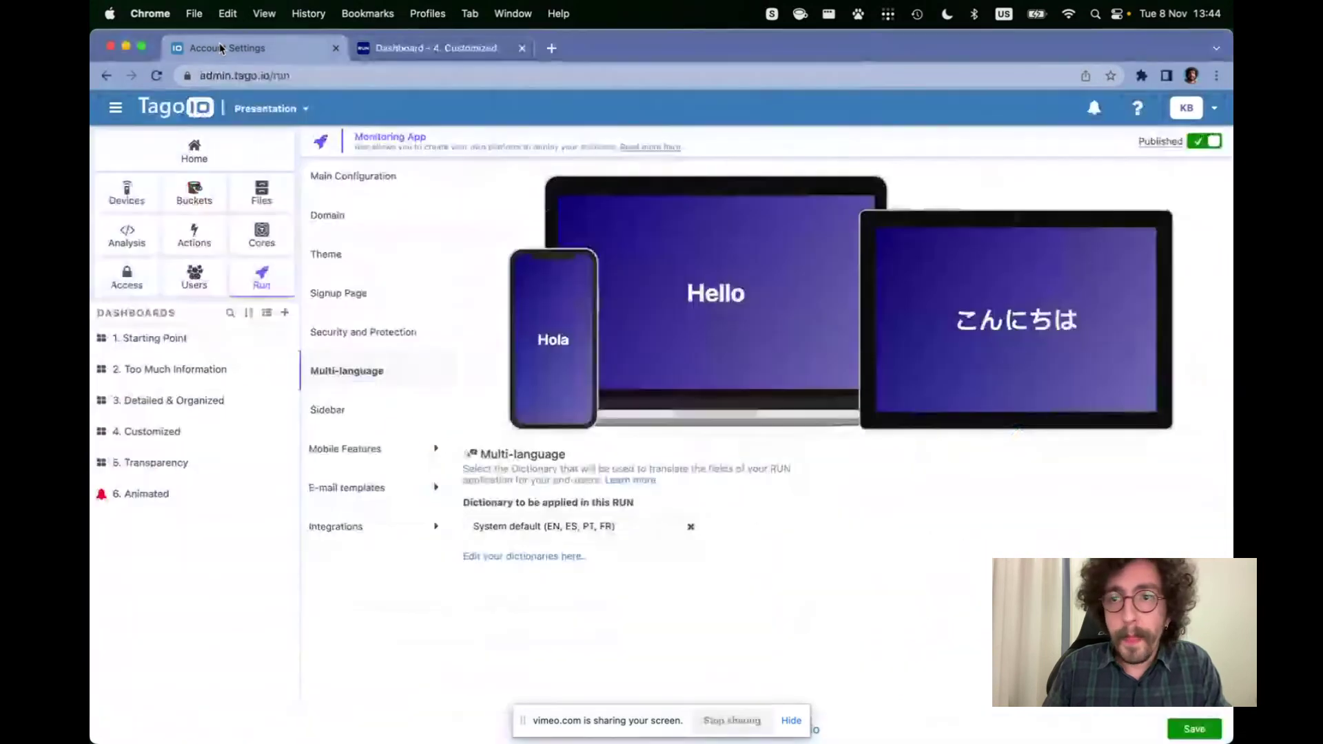
left_click(209, 476)
left_click(782, 195)
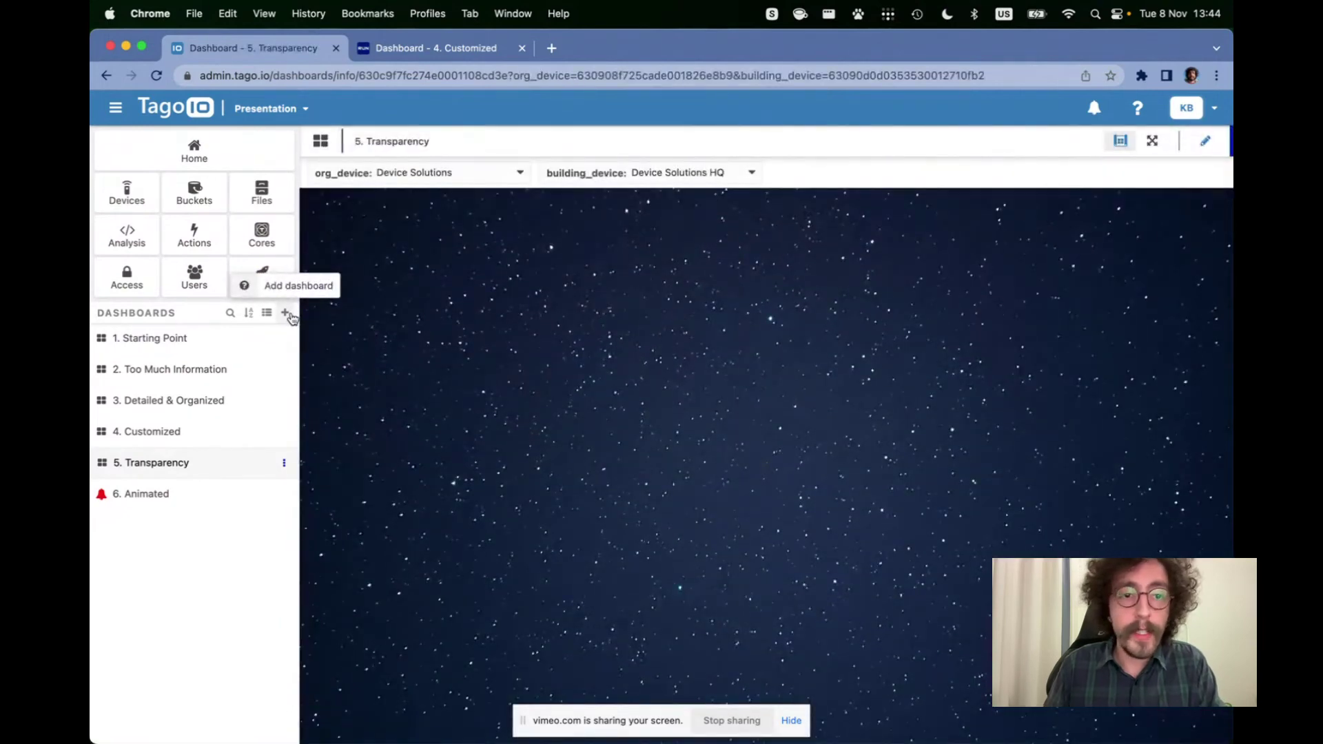
left_click(285, 313)
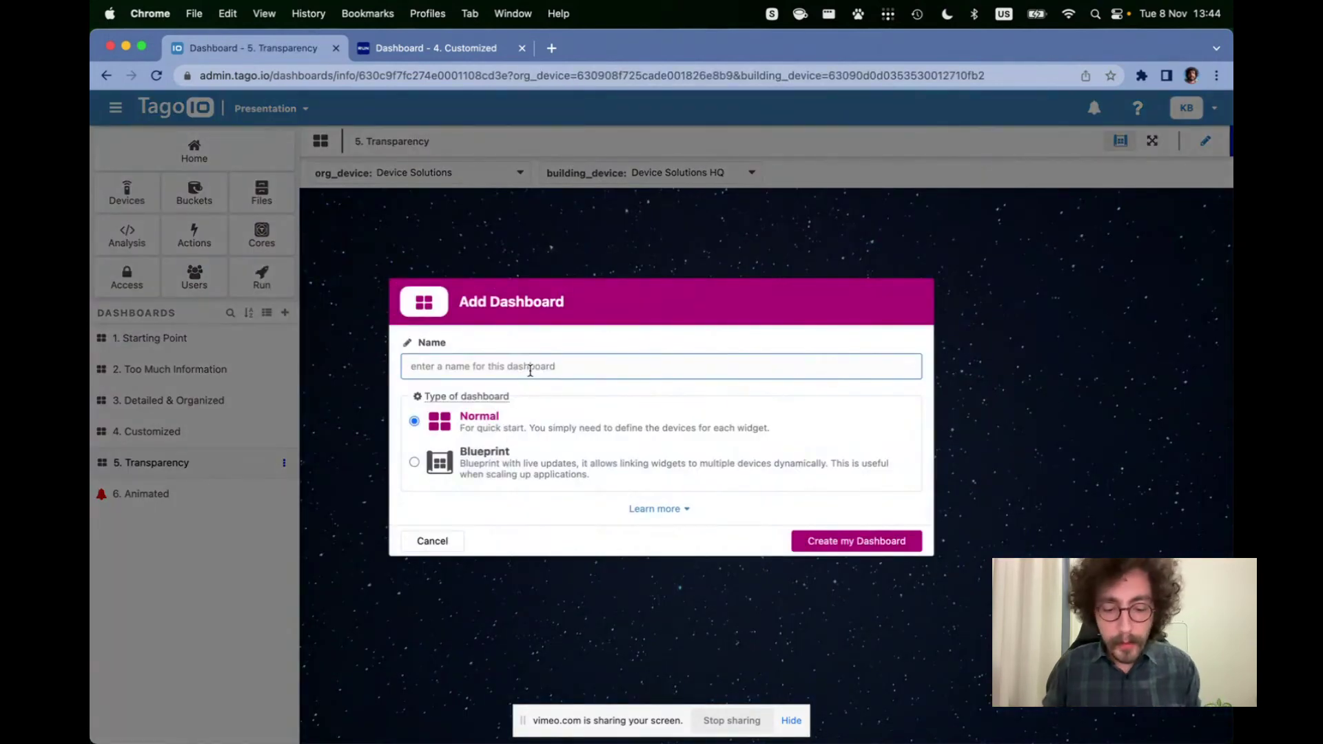
type("Da")
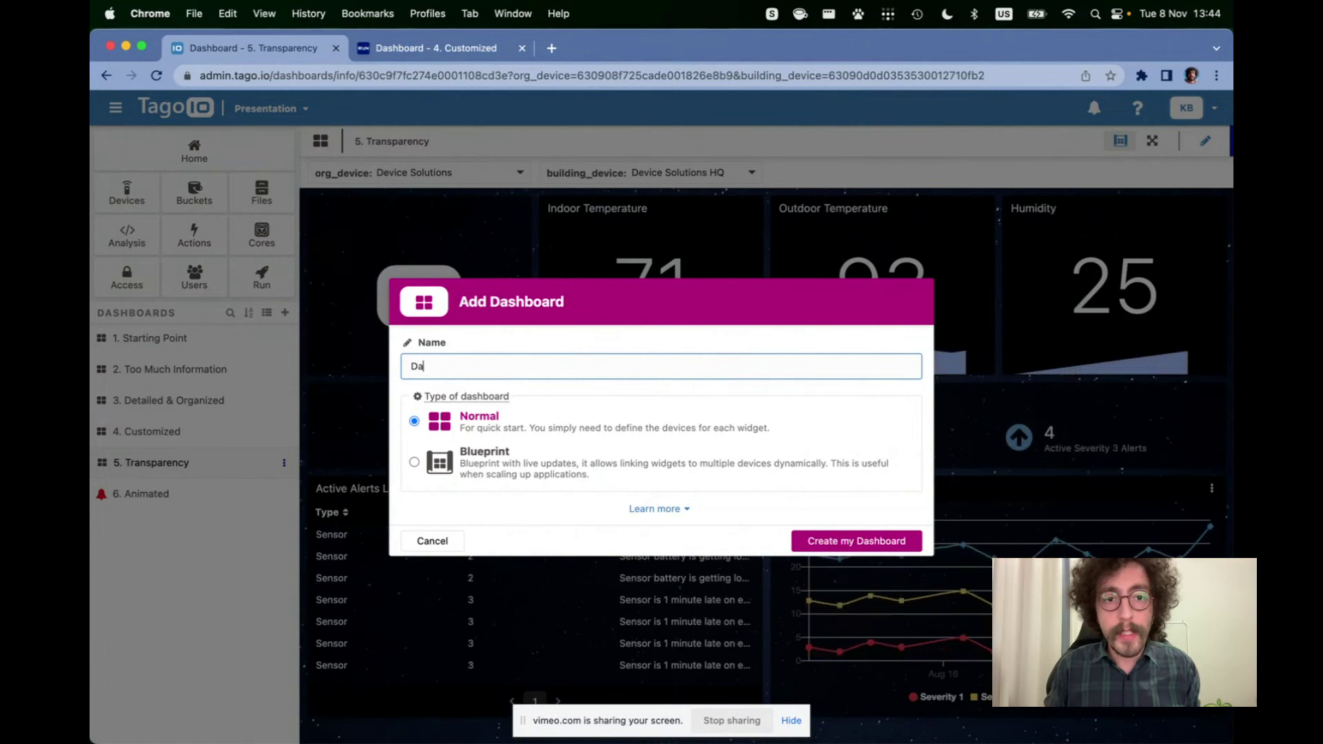
type("shboard")
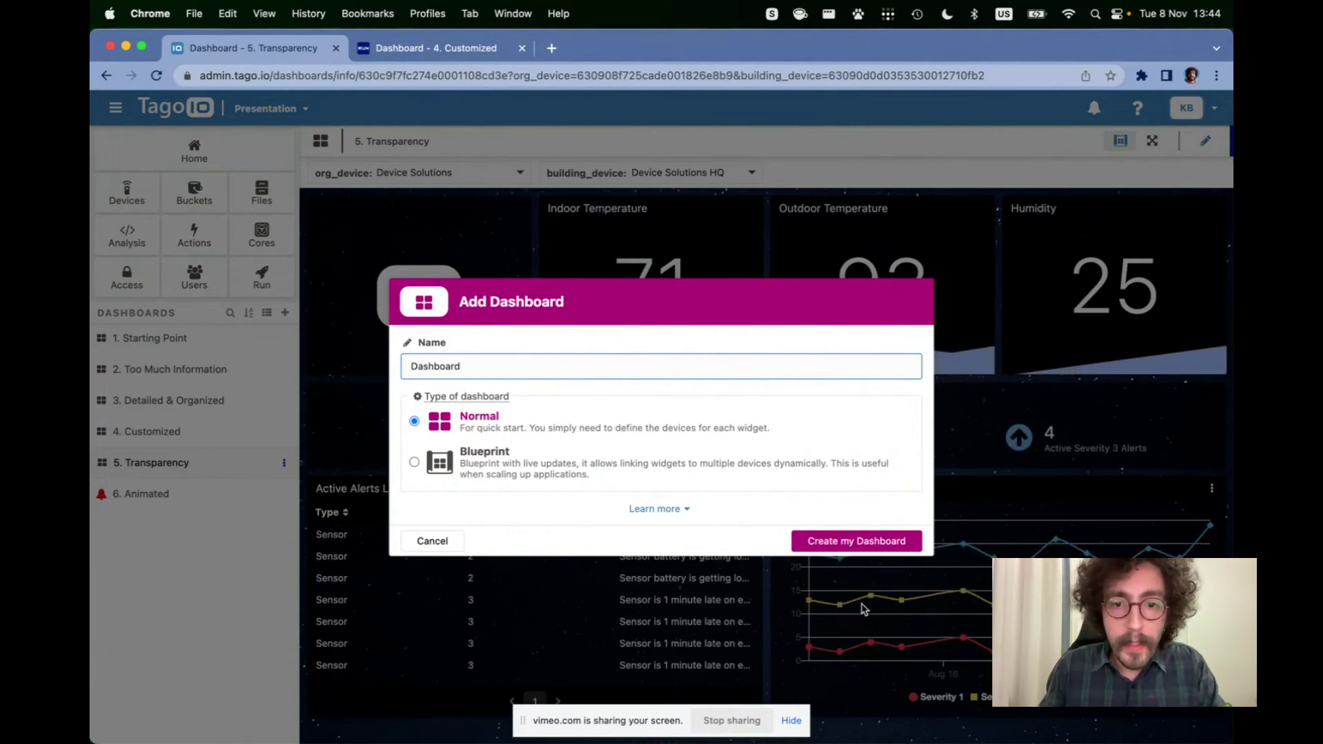
left_click(888, 548)
Add a Display widget to the new dashboard, using the Device Solutions device and the variable display
left_click(449, 246)
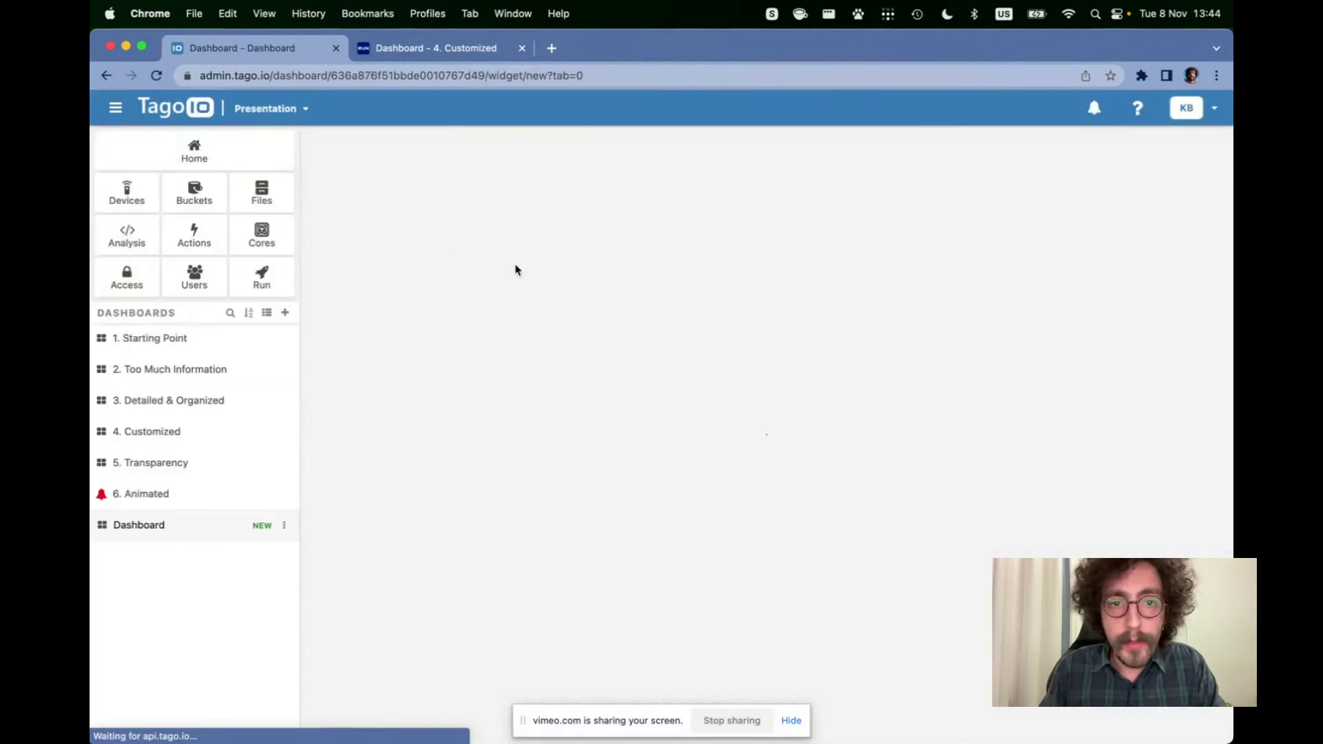
left_click(438, 276)
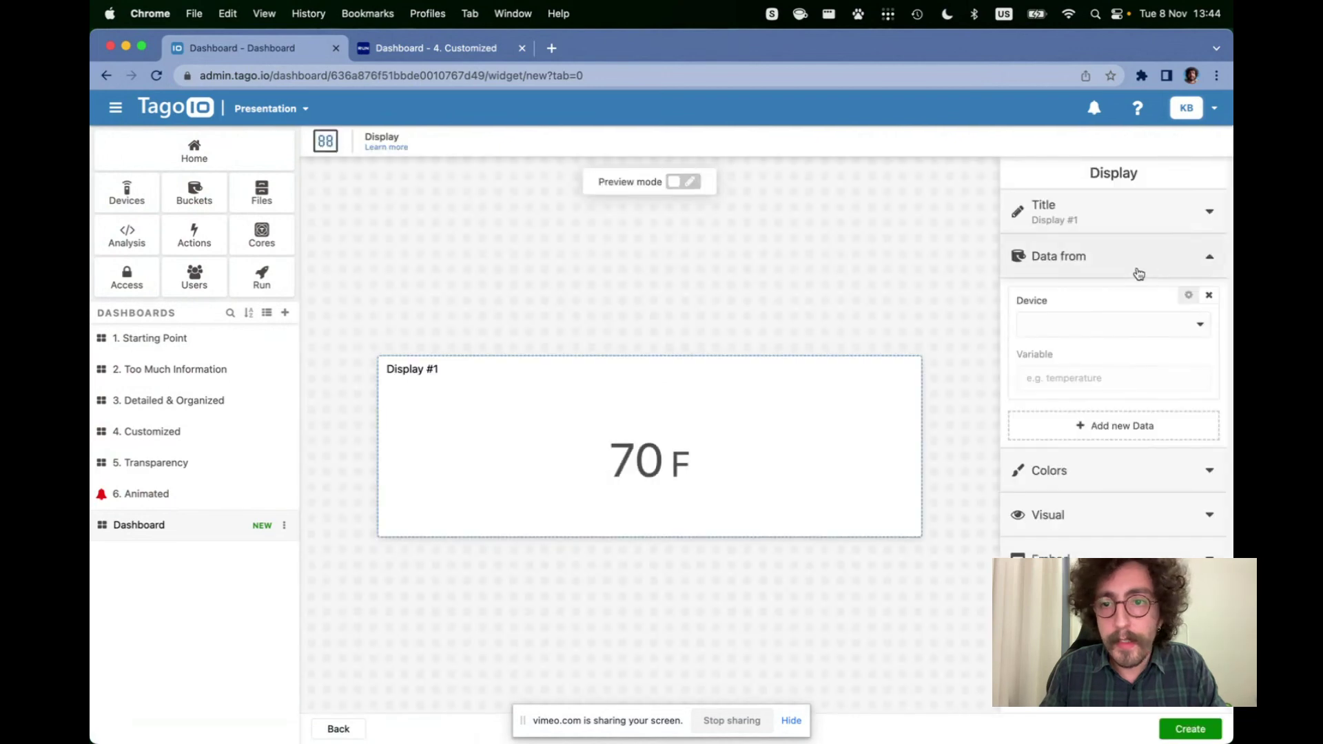
left_click(1088, 319)
scroll(1084, 475, "down", 5)
scroll(1086, 472, "up", 5)
left_click(1072, 371)
left_click(1070, 381)
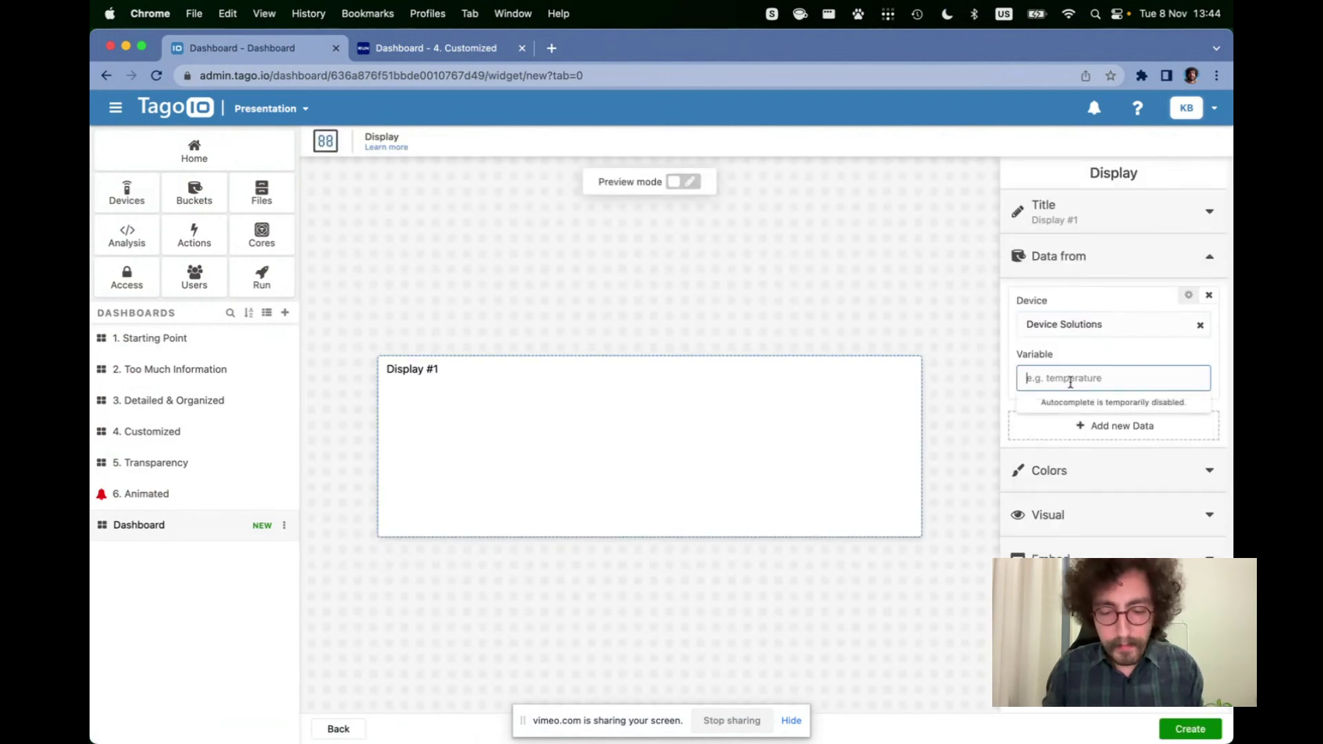
type("display")
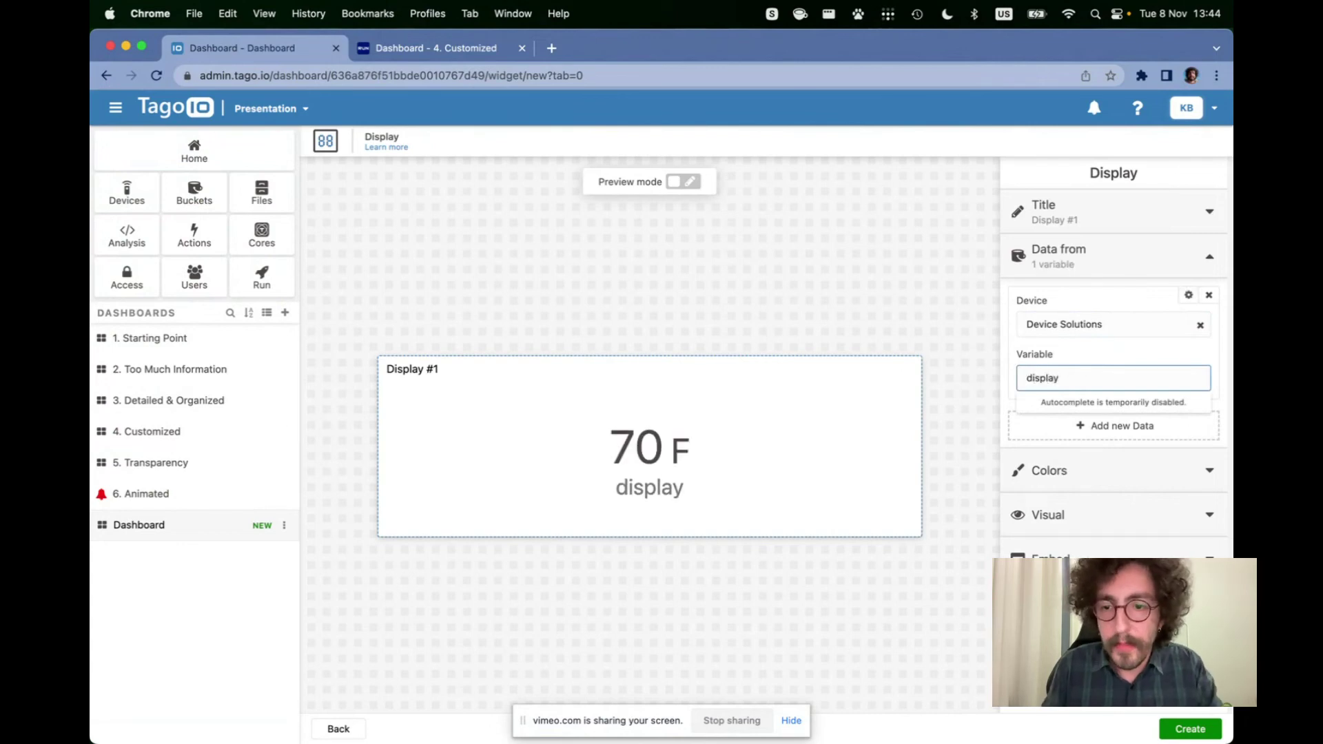
left_click(1165, 730)
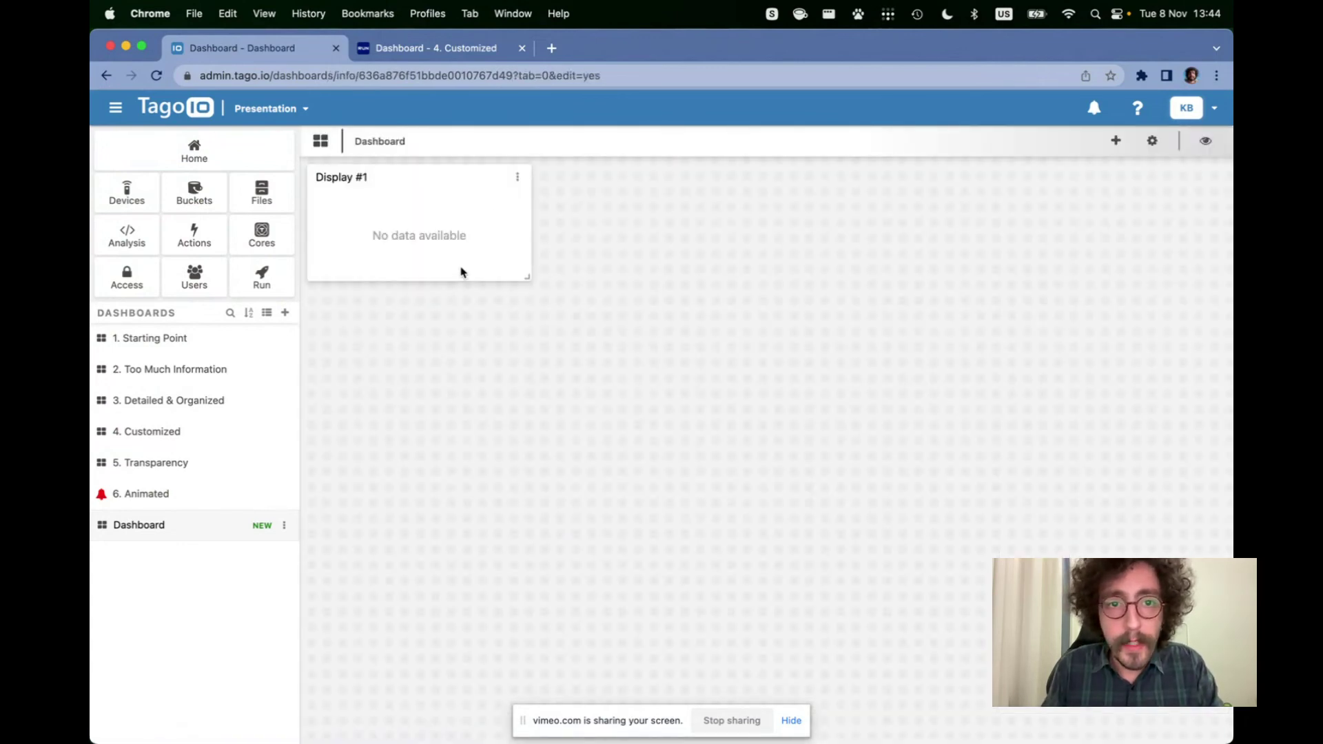
Edit the Display widget and generate an embed URL for it
left_click(522, 181)
left_click(541, 198)
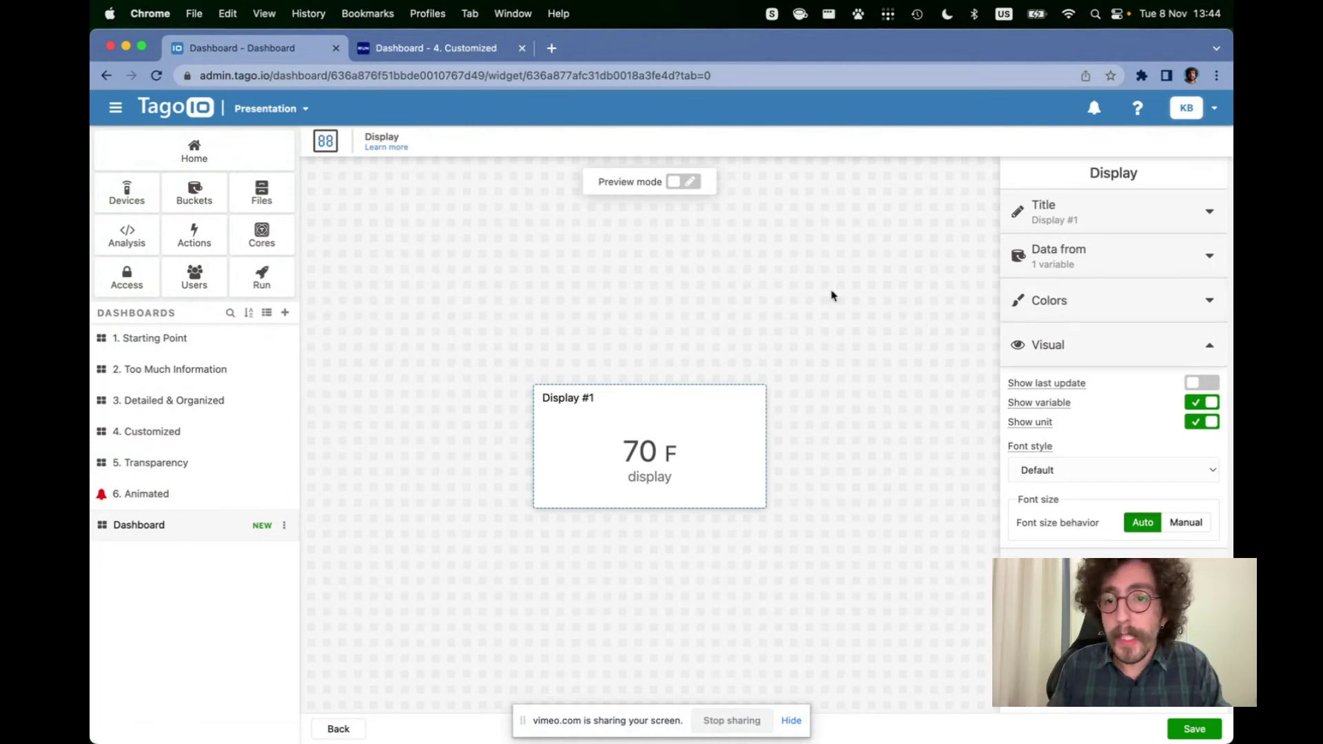
left_click(1103, 350)
left_click(1072, 397)
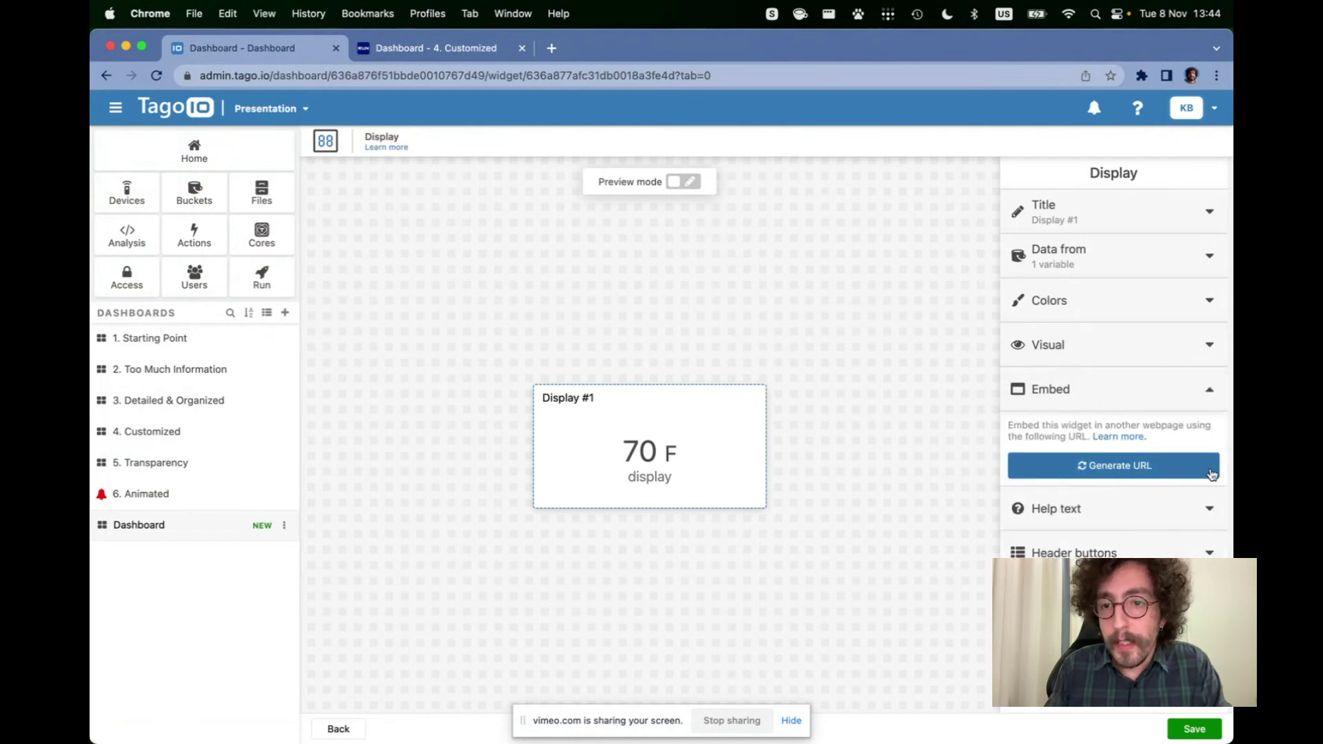
left_click(1141, 466)
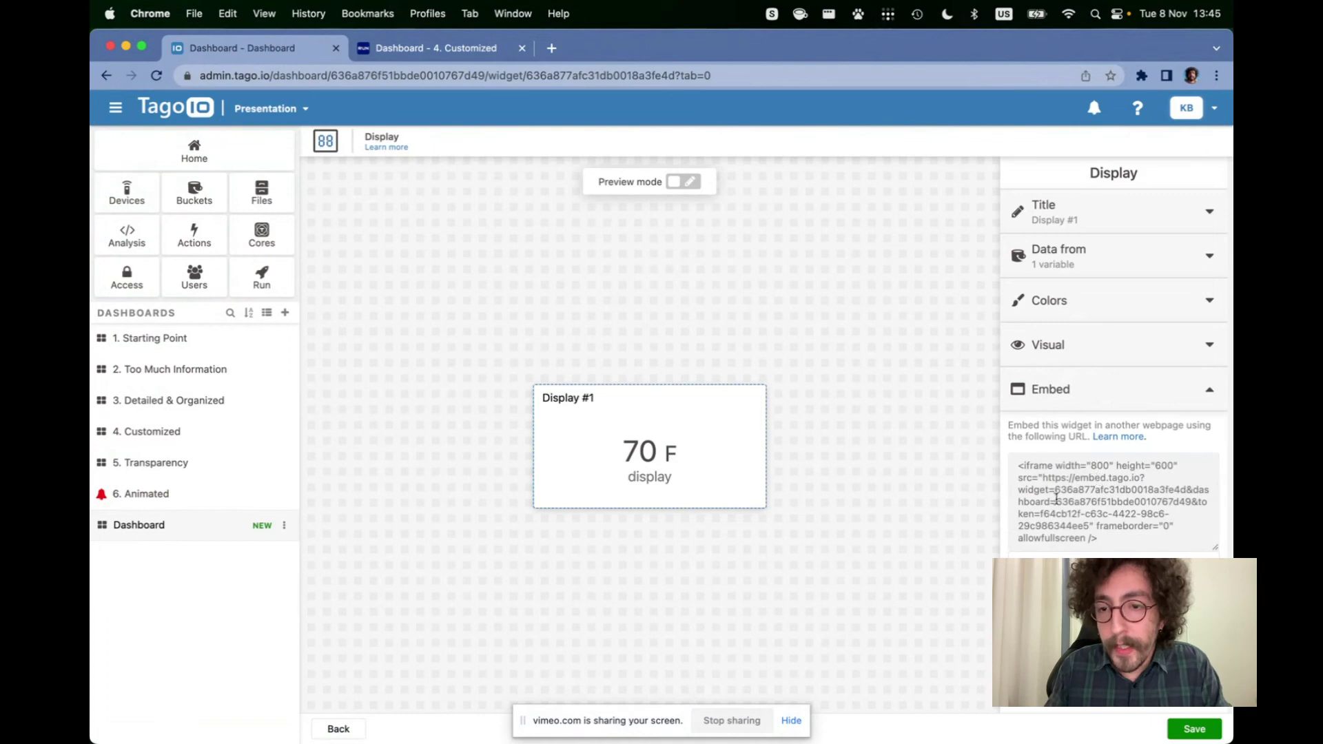
Examine the widget's generated iframe embed code and the embed.tago.io address inside it
left_click_drag(1110, 540, 1008, 467)
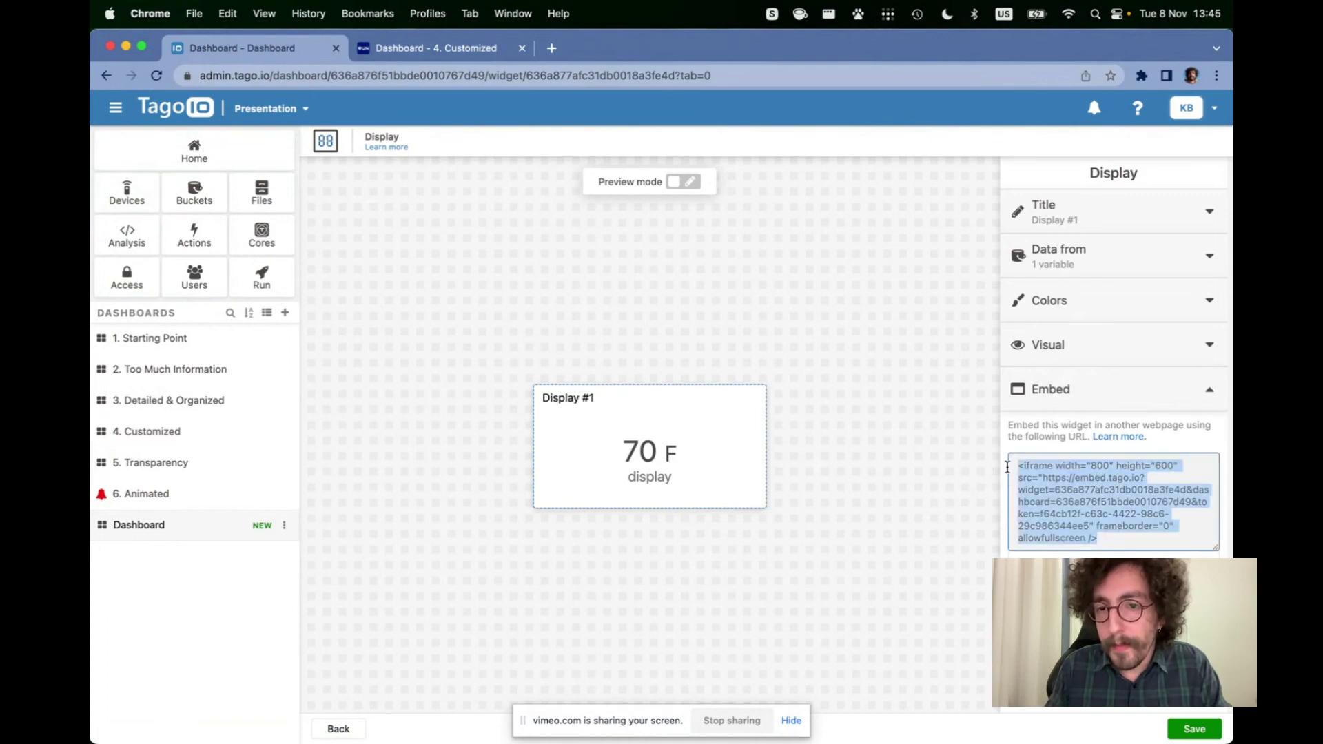
left_click(1128, 548)
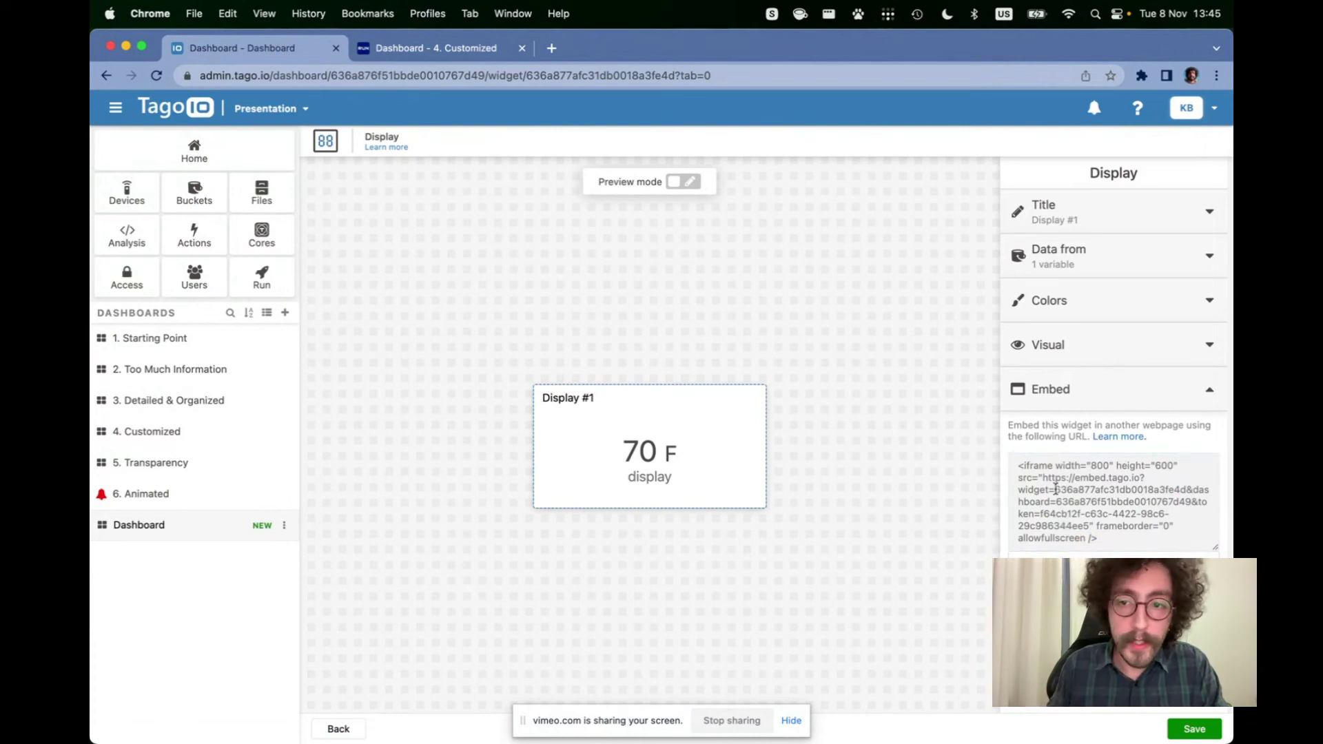
left_click_drag(1043, 478, 1061, 488)
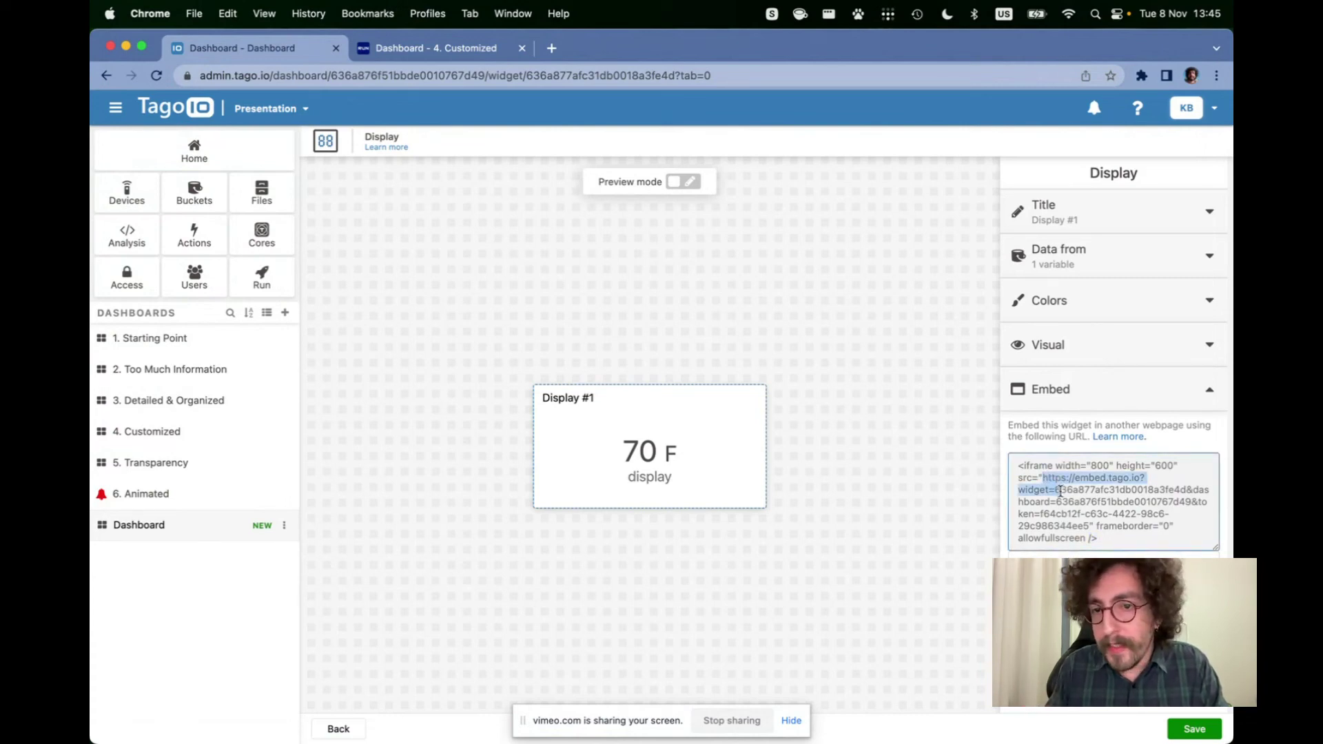
left_click(1056, 488)
key("super+a")
left_click(1053, 495)
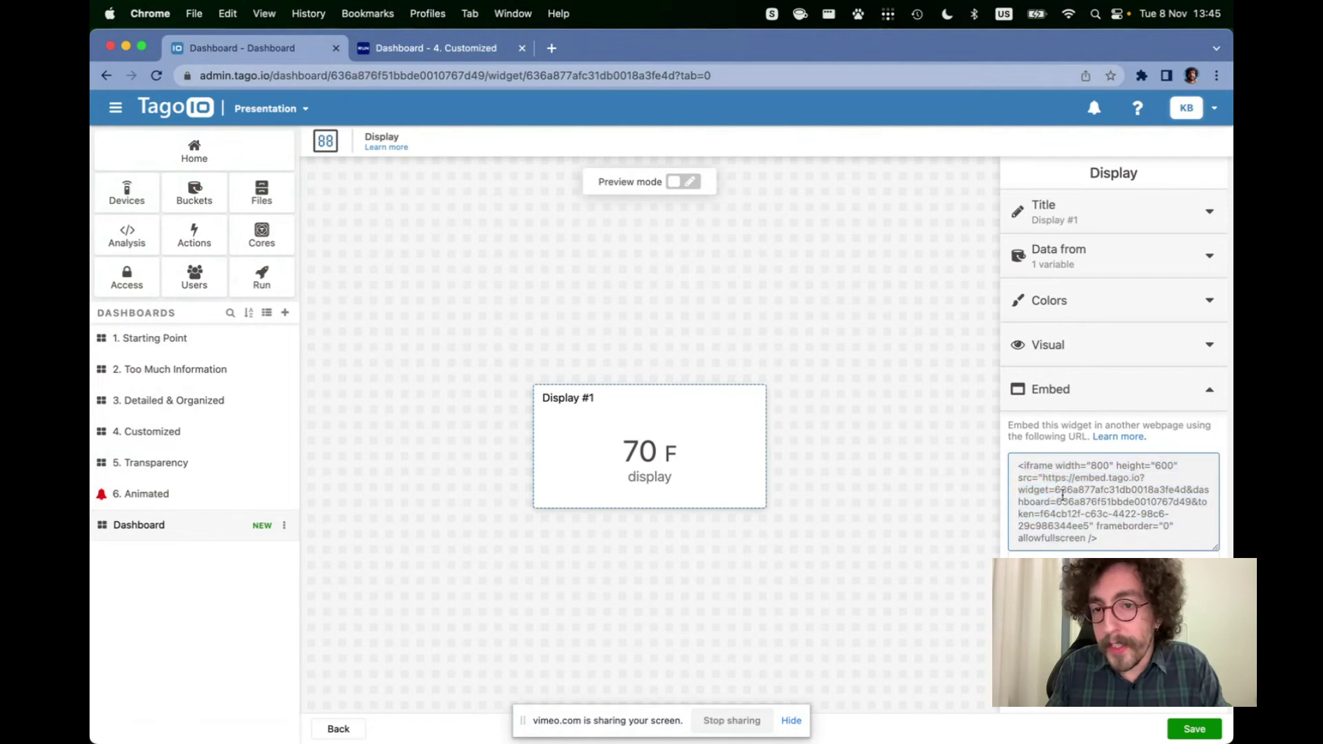
Copy the widget's embed URL, including its access token, from the iframe code and load it in the Run site's browser tab
left_click_drag(1043, 478, 1090, 526)
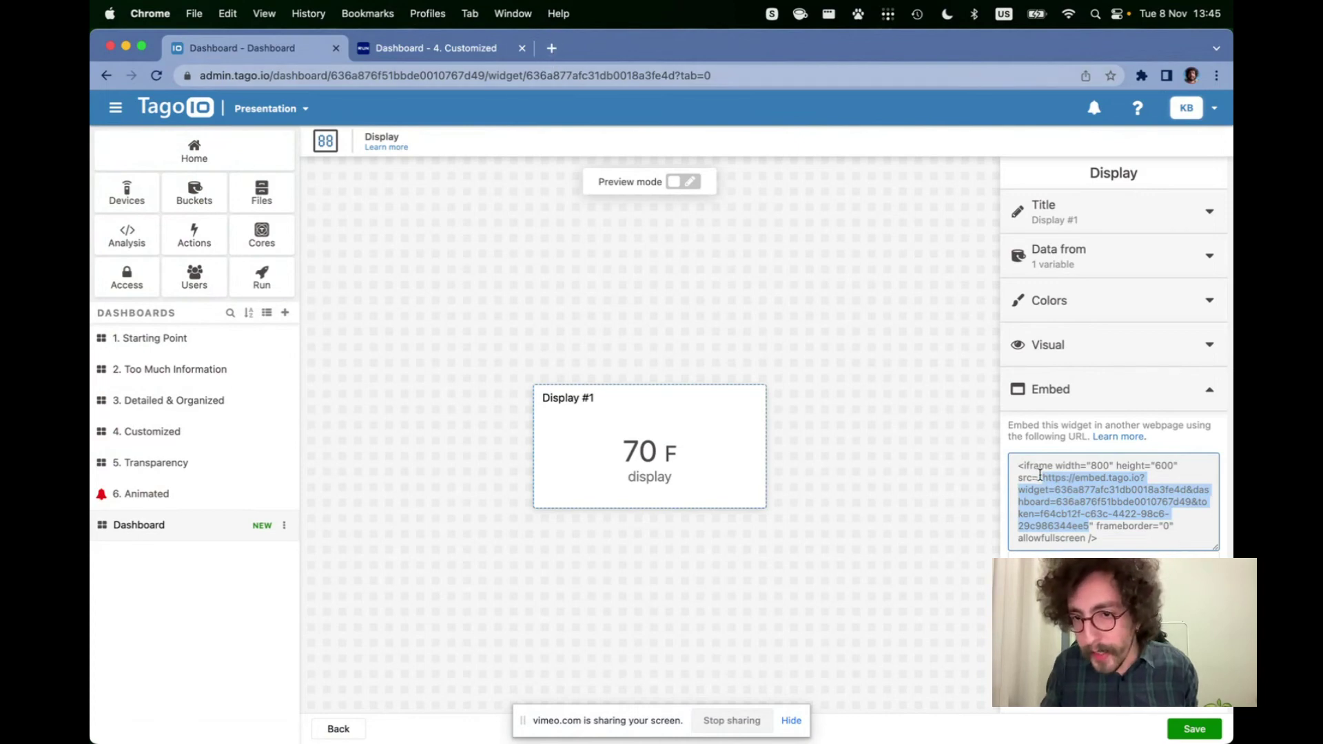
left_click(450, 54)
left_click(448, 69)
key("super+a")
key("super+v")
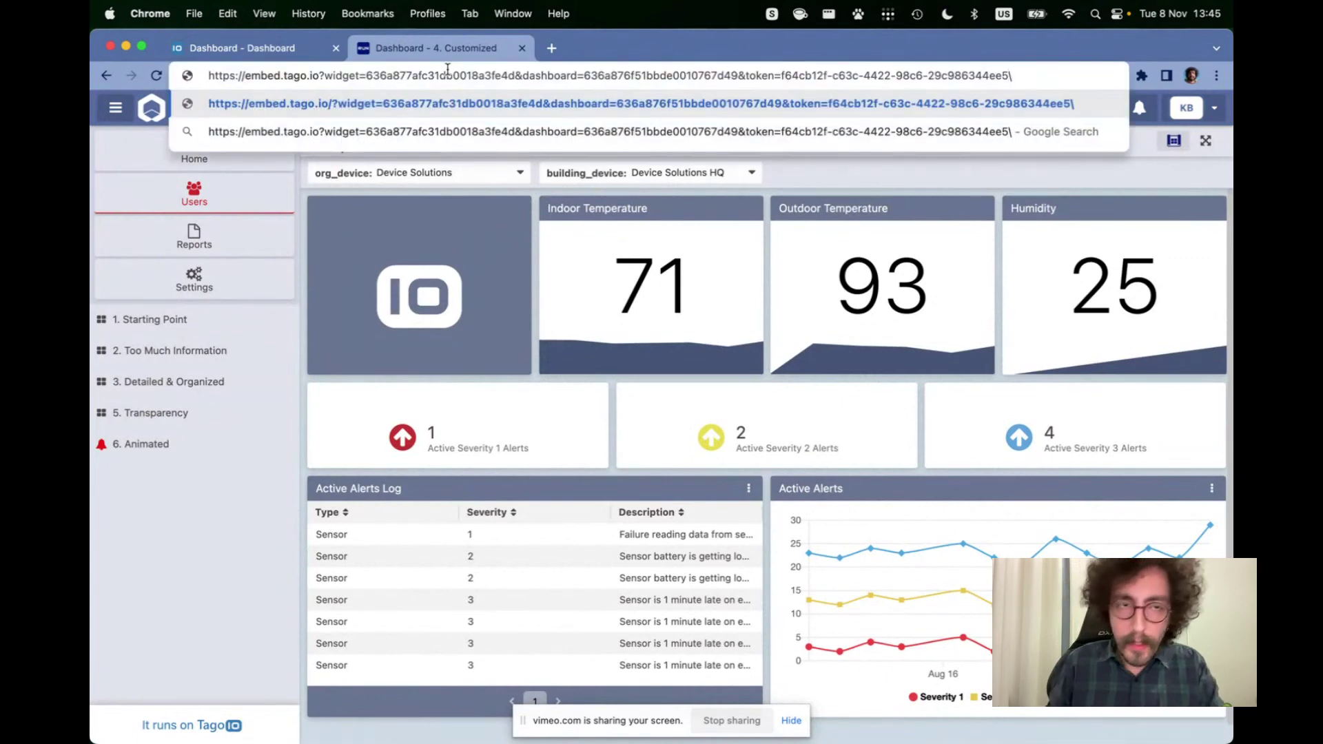
key("Return")
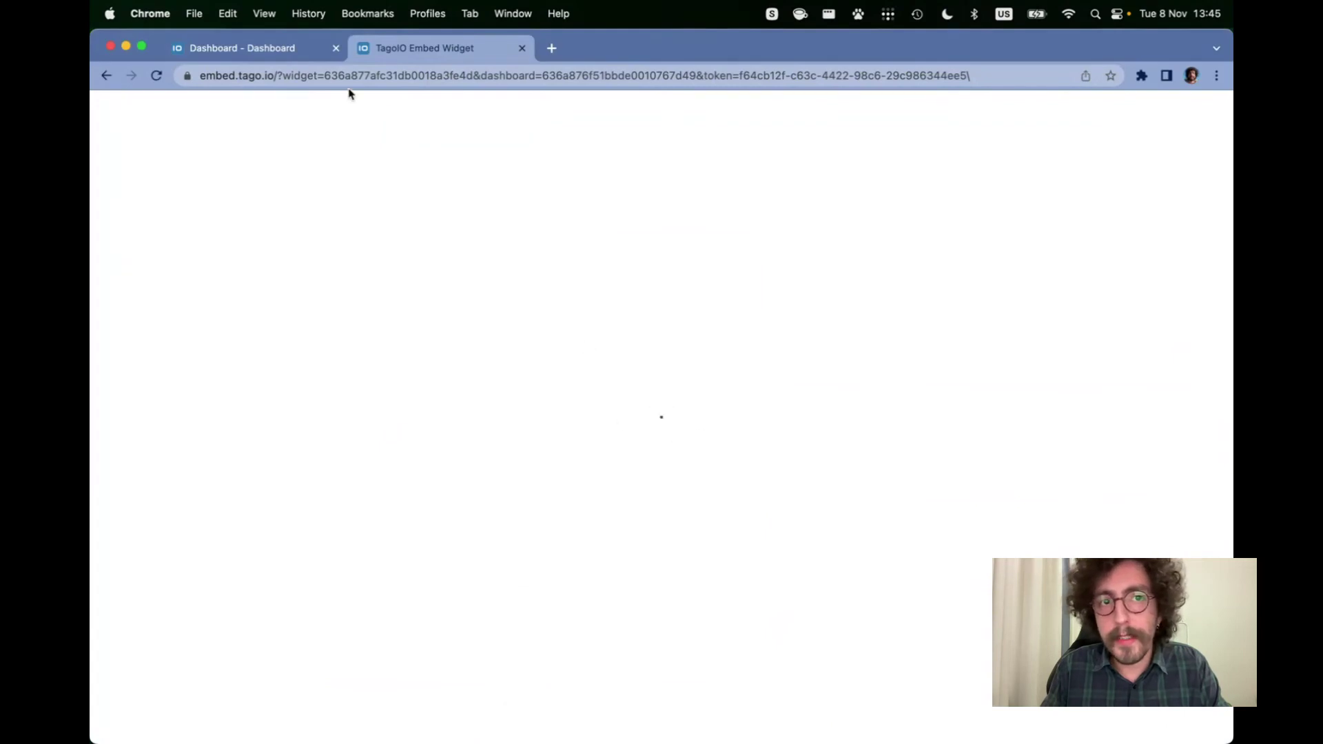
Save the Display widget in the TagoIO admin, reopen it for editing and select its iframe embed code
left_click(299, 53)
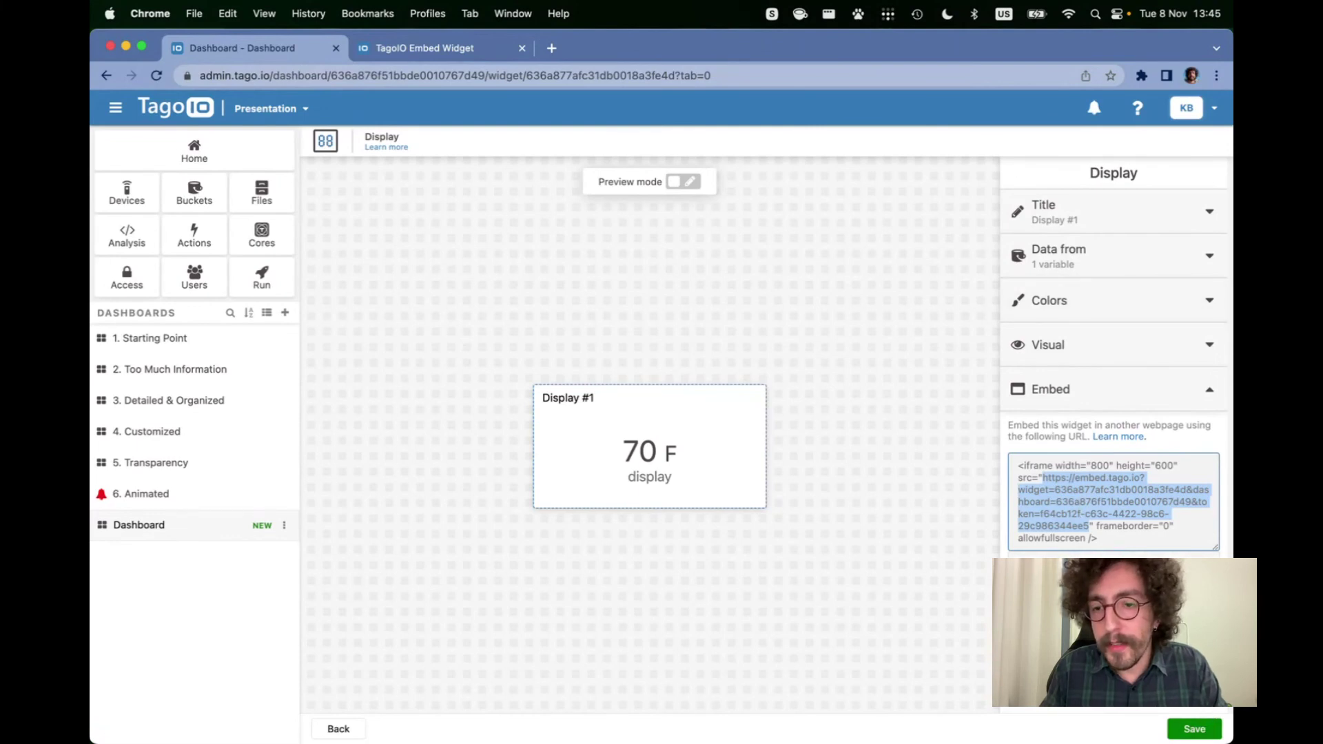
left_click(1199, 727)
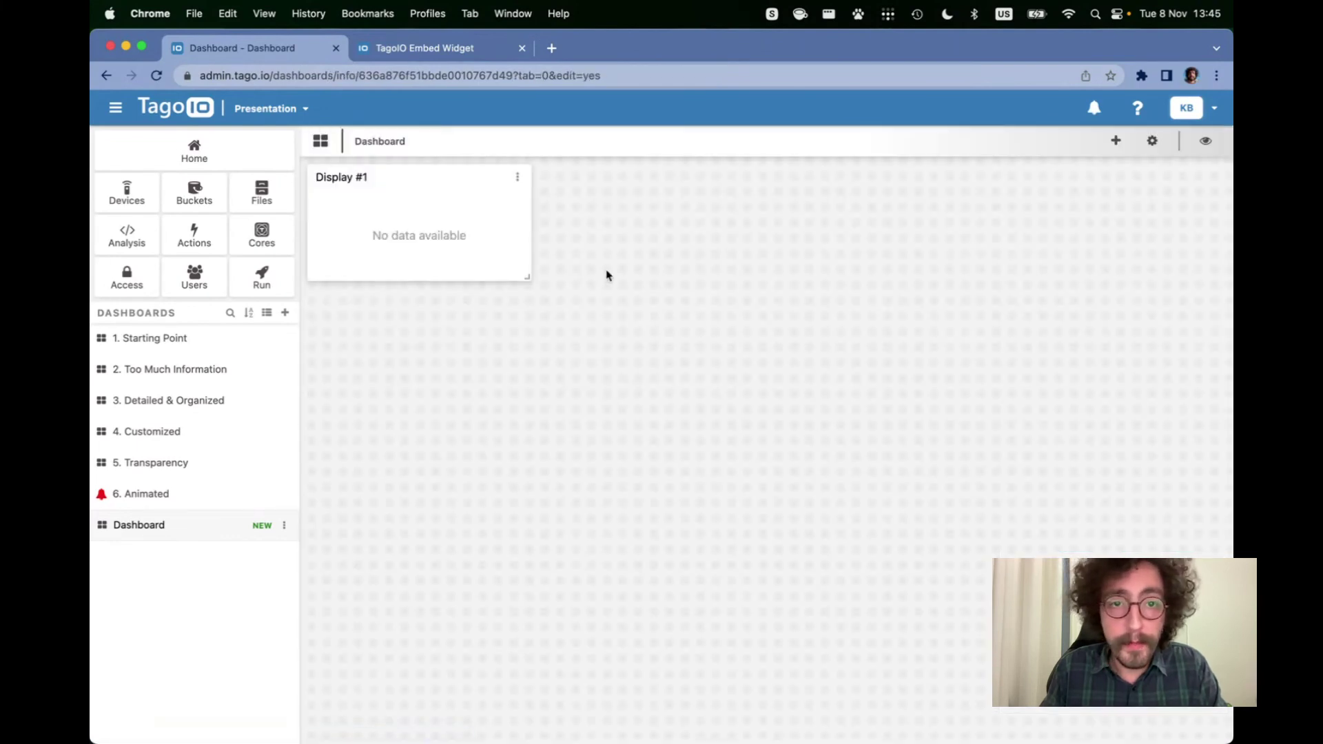
left_click(513, 174)
left_click(543, 200)
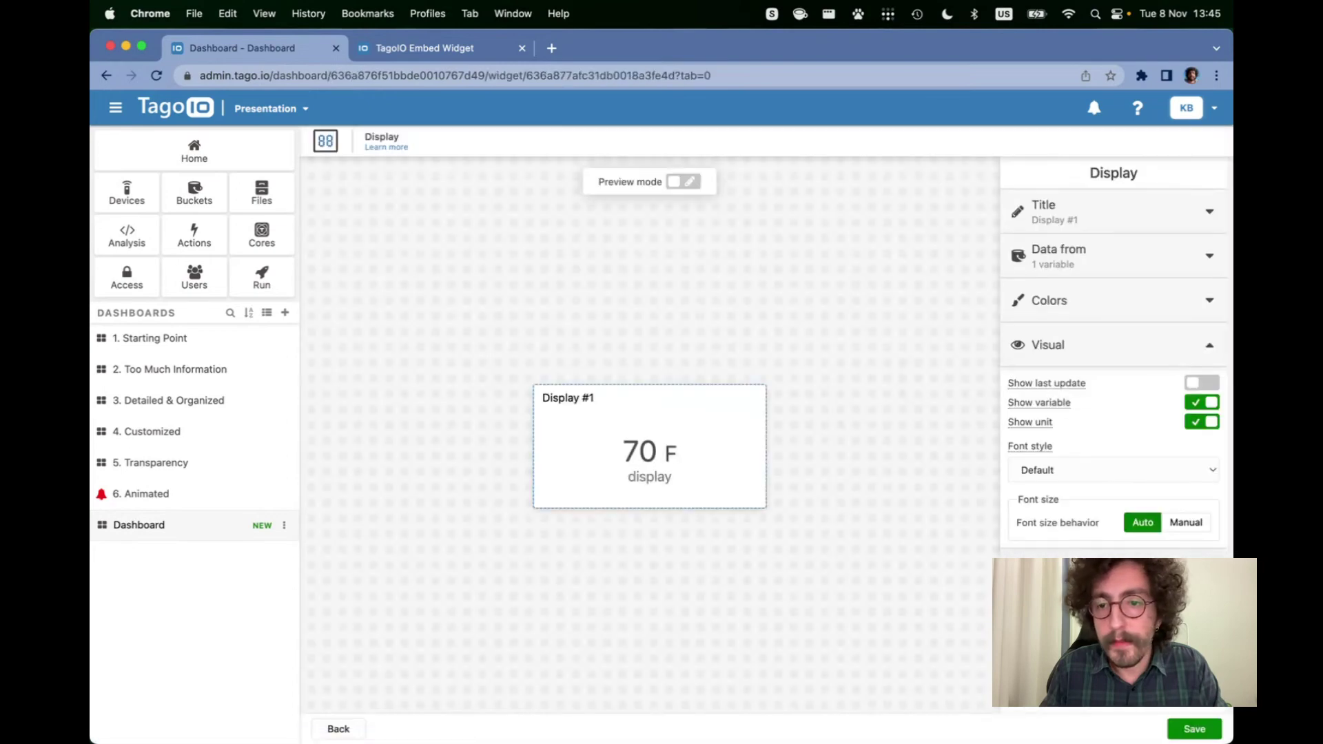
scroll(1128, 529, "down", 3)
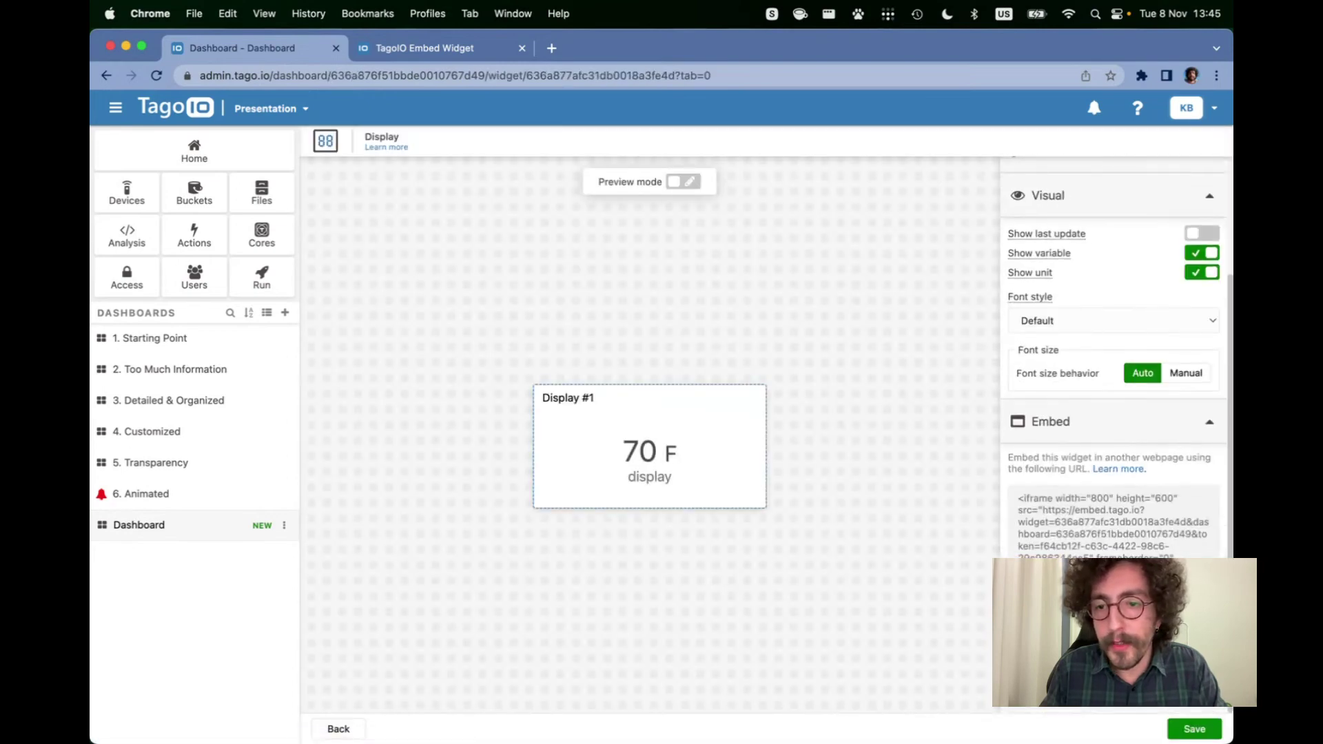
left_click_drag(1172, 552, 984, 508)
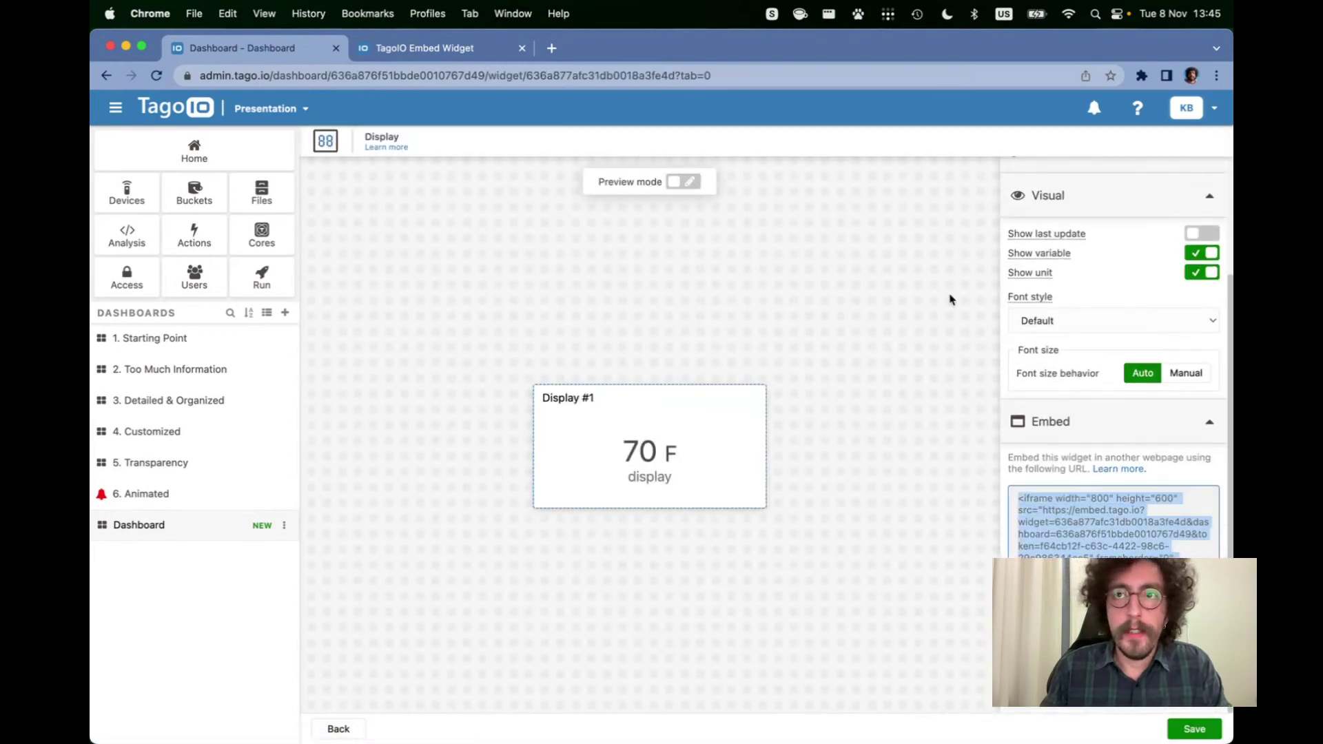